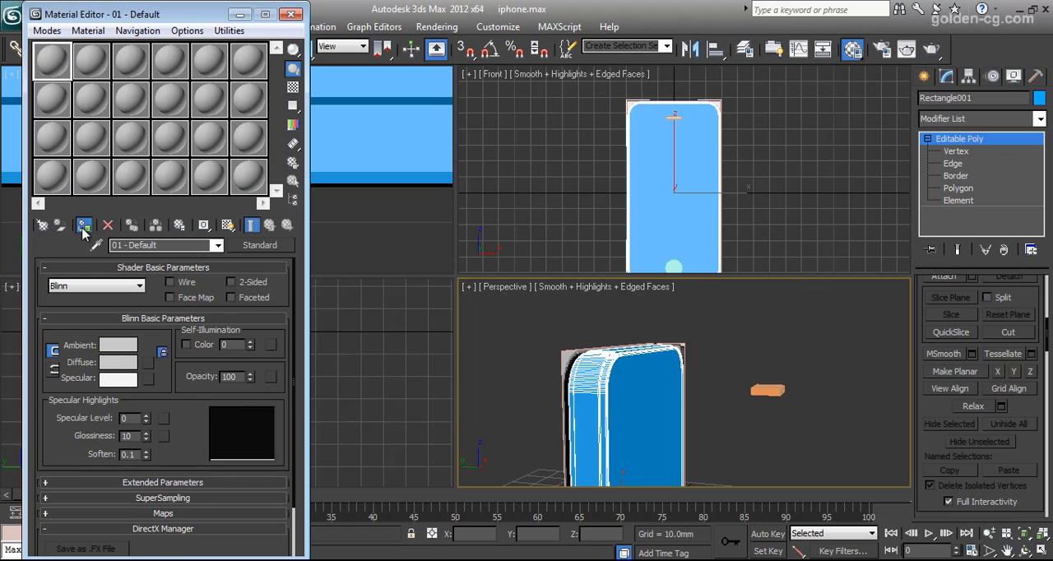
Close the Material Editor and select the full ring of edges around the phone body's side band.
{"action": "left_click", "coordinate": [291, 14]}
{"action": "left_click", "coordinate": [643, 373]}
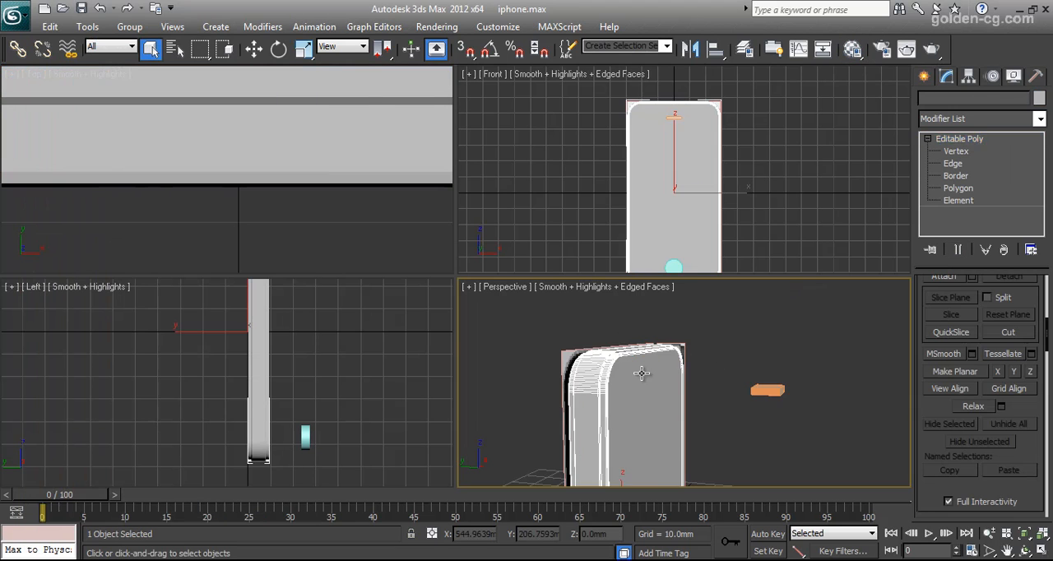
{"action": "scroll", "coordinate": [643, 373], "scroll_direction": "up", "scroll_amount": 5}
{"action": "middle_click_drag", "start_coordinate": [615, 371], "coordinate": [698, 388], "text": "alt"}
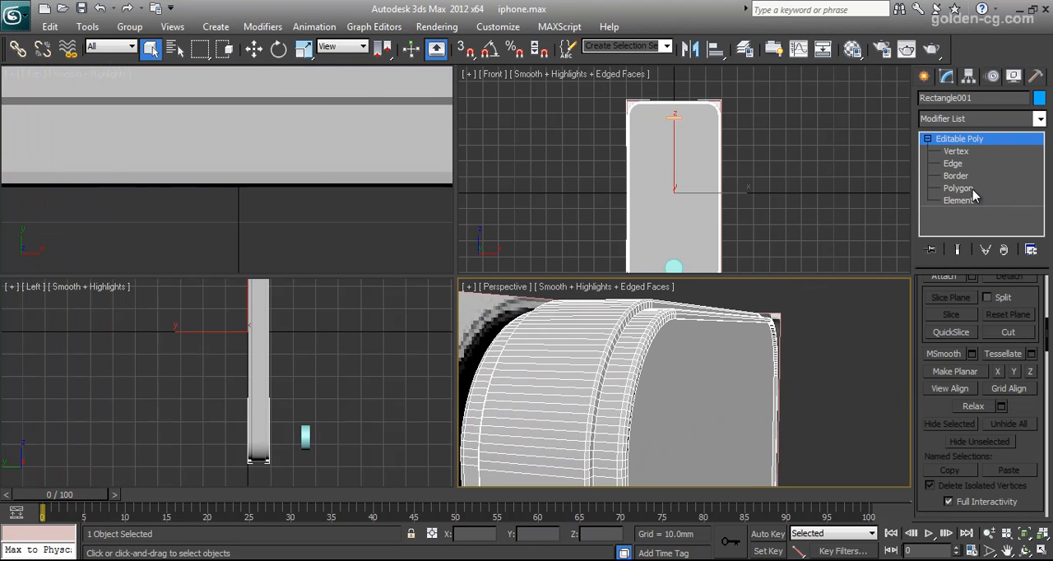
{"action": "left_click", "coordinate": [958, 164]}
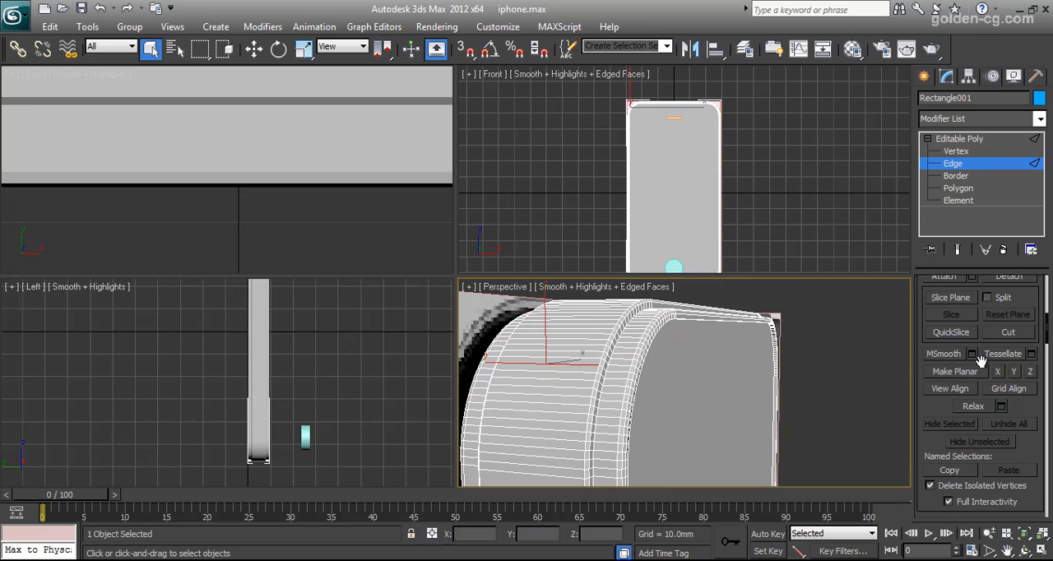
{"action": "left_click_drag", "start_coordinate": [1021, 297], "coordinate": [1022, 385]}
{"action": "scroll", "coordinate": [1025, 385], "scroll_direction": "up", "scroll_amount": 5}
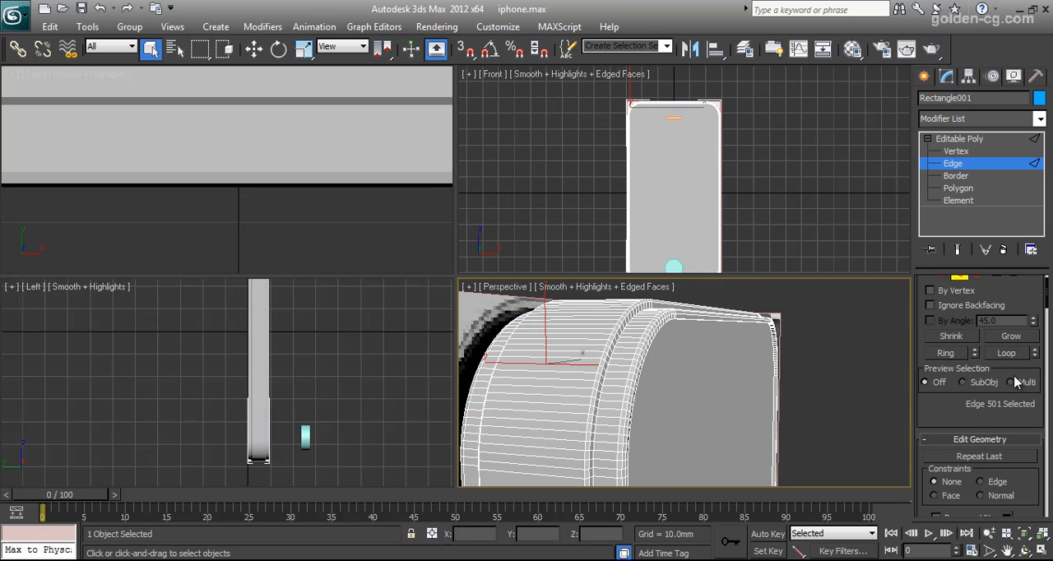
{"action": "left_click", "coordinate": [957, 353]}
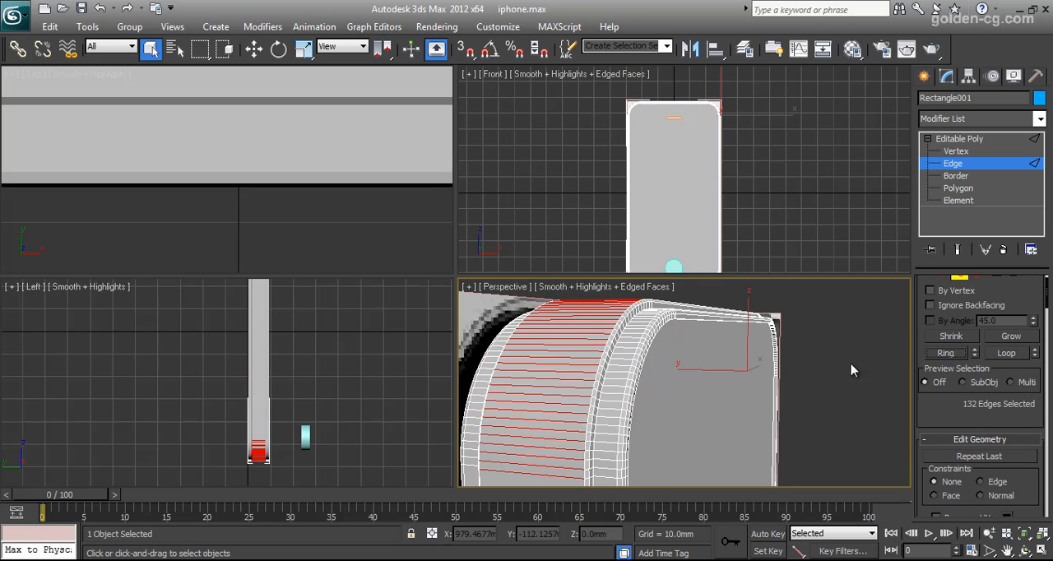
Convert the edge ring to a polygon selection and grow it twice to include the adjoining rows.
{"action": "left_click_drag", "start_coordinate": [1025, 293], "coordinate": [1012, 352]}
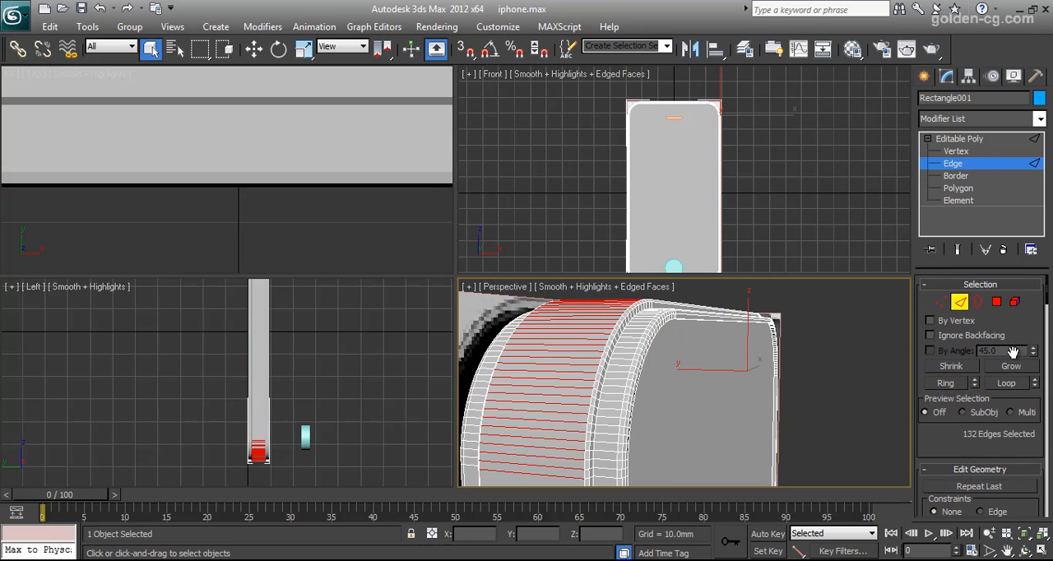
{"action": "left_click", "coordinate": [998, 304], "text": "ctrl"}
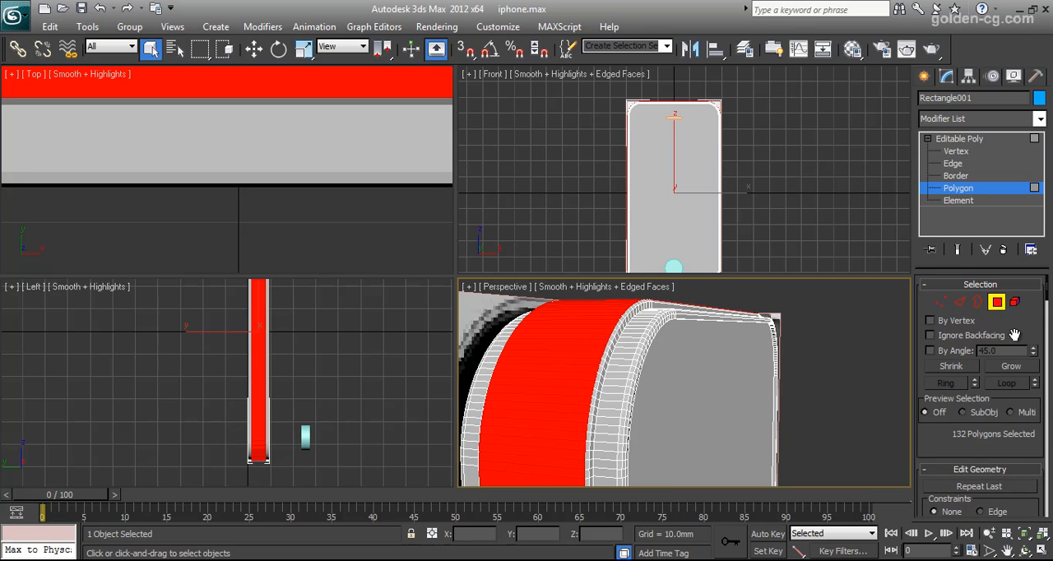
{"action": "scroll", "coordinate": [1012, 333], "scroll_direction": "down", "scroll_amount": 2}
{"action": "left_click", "coordinate": [1017, 331]}
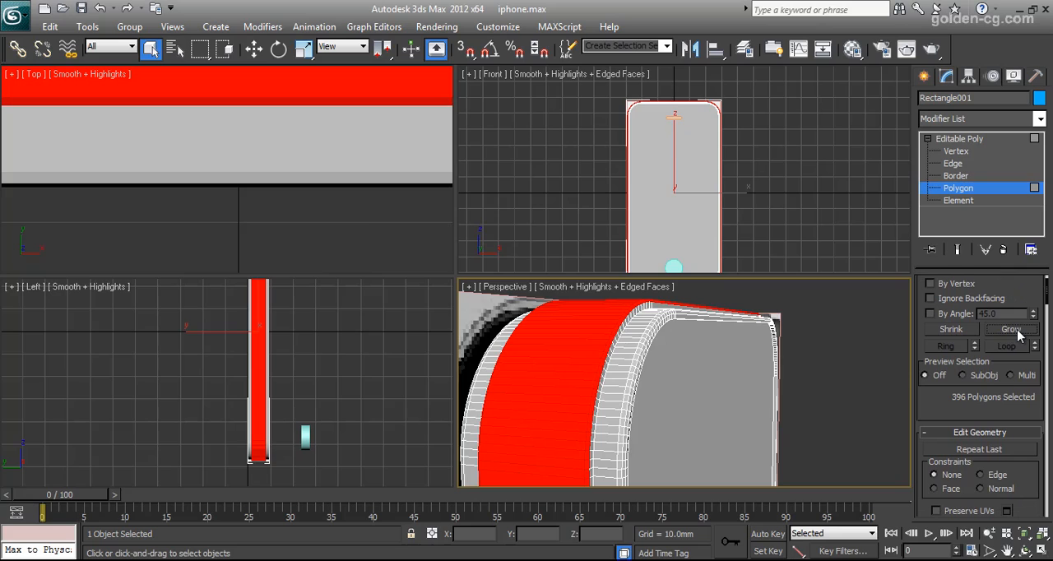
{"action": "left_click", "coordinate": [1015, 330]}
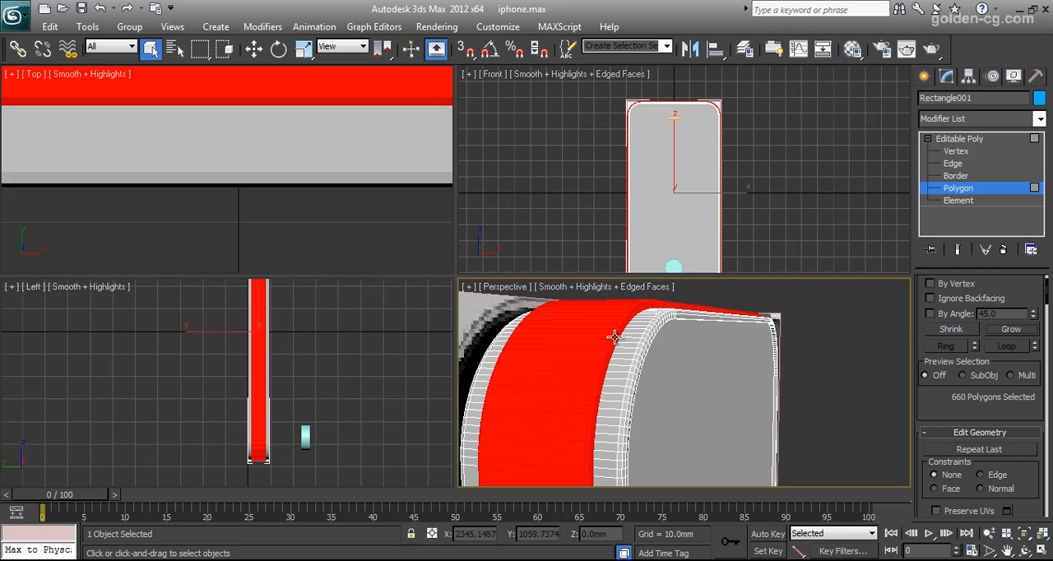
Detach the selected side band polygons as a separate object and hide that object.
{"action": "scroll", "coordinate": [987, 395], "scroll_direction": "down", "scroll_amount": 5}
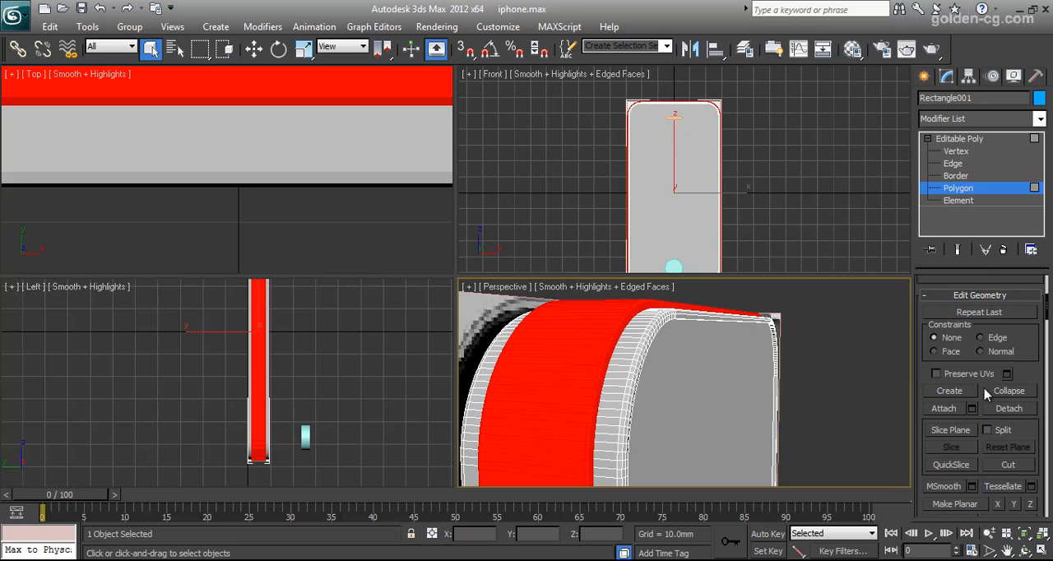
{"action": "scroll", "coordinate": [987, 395], "scroll_direction": "down", "scroll_amount": 2}
{"action": "left_click", "coordinate": [1009, 362]}
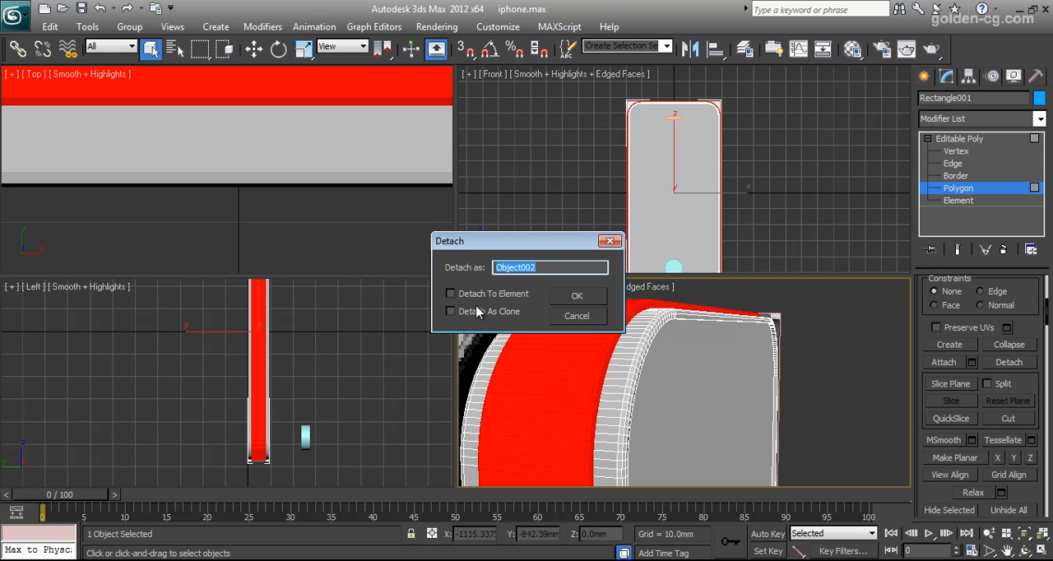
{"action": "left_click", "coordinate": [575, 297]}
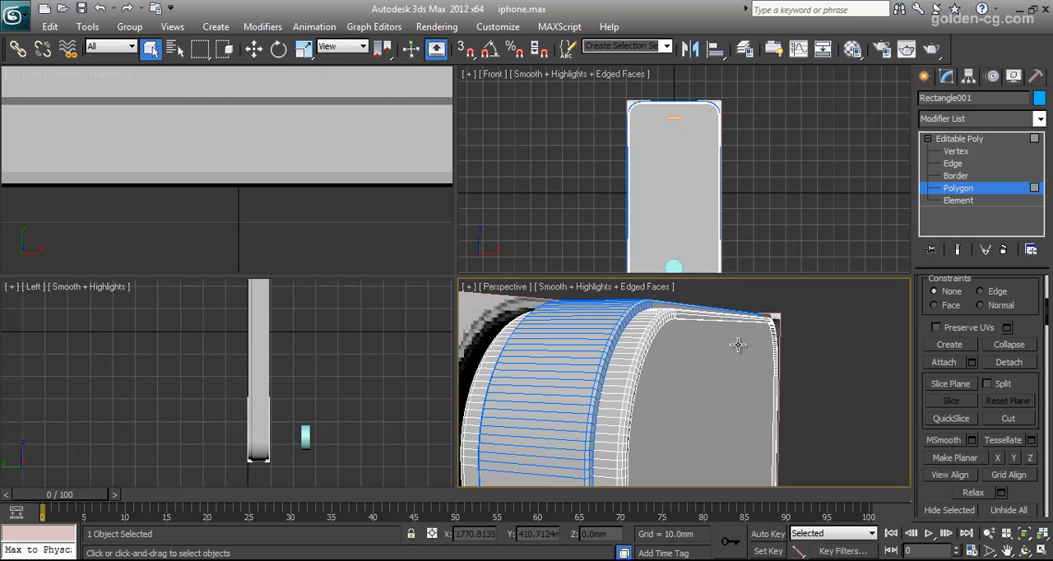
{"action": "left_click", "coordinate": [958, 138]}
{"action": "right_click", "coordinate": [579, 339]}
{"action": "left_click", "coordinate": [621, 333]}
Select the front shell element of the remaining body and detach it as an object named 2.
{"action": "left_click", "coordinate": [633, 349]}
{"action": "middle_click_drag", "start_coordinate": [605, 380], "coordinate": [648, 381], "text": "alt"}
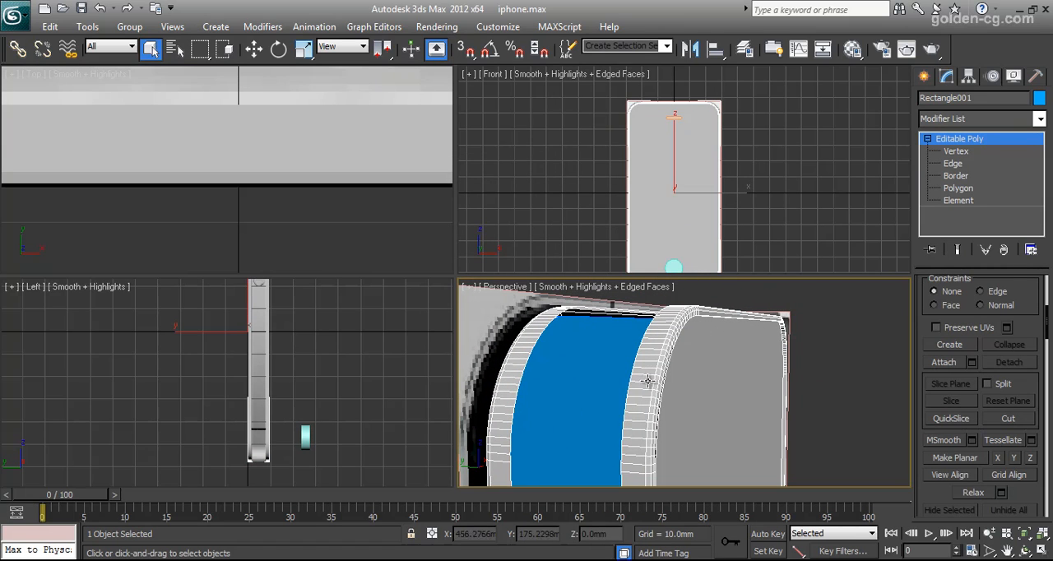
{"action": "left_click", "coordinate": [948, 202]}
{"action": "left_click", "coordinate": [722, 354]}
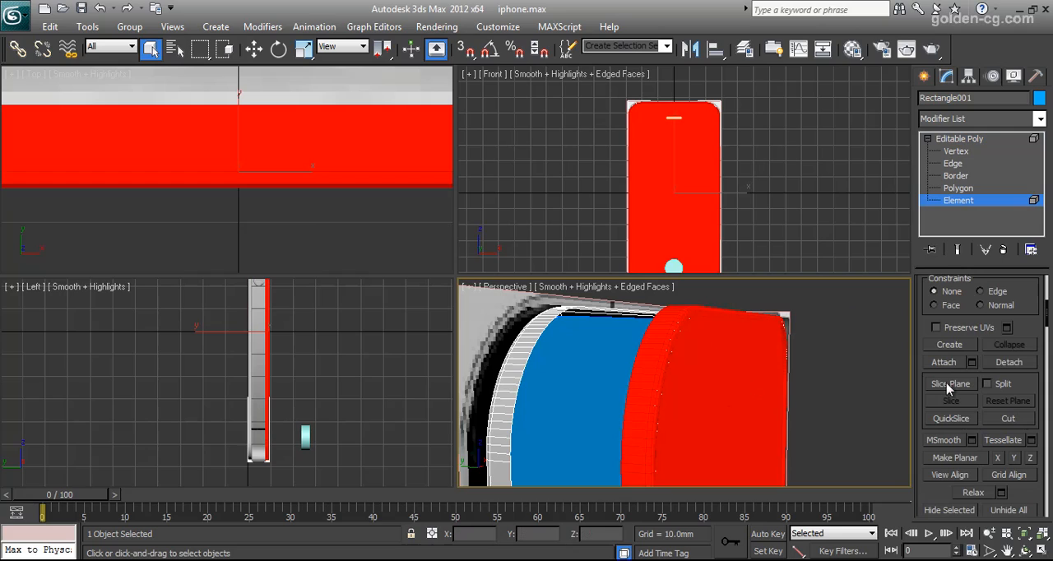
{"action": "left_click", "coordinate": [1011, 363]}
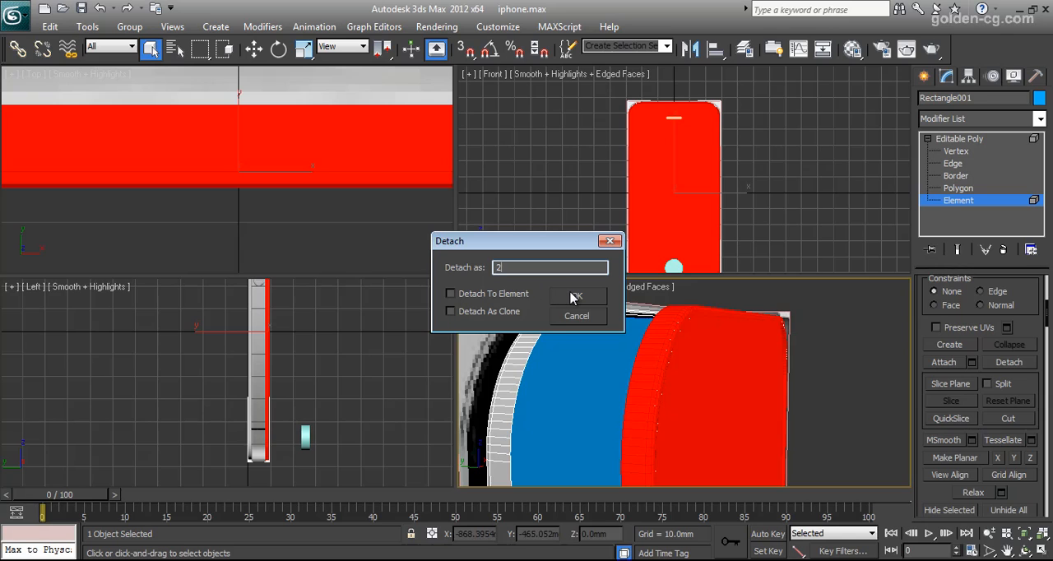
{"action": "left_click", "coordinate": [573, 298]}
{"action": "key", "text": "5"}
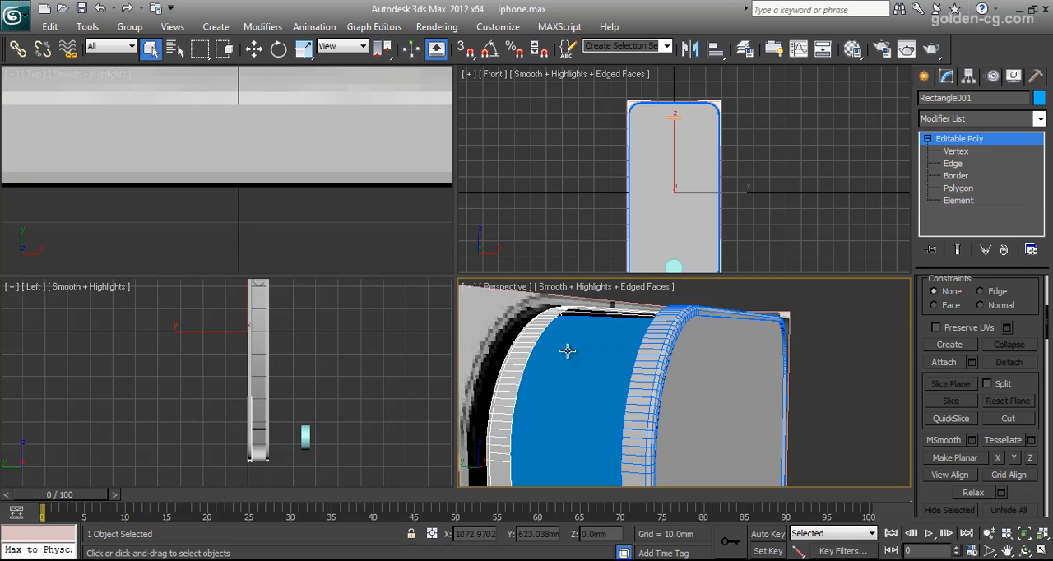
Hide the inner solid and the rear rim, leaving the detached front shell visible.
{"action": "left_click", "coordinate": [577, 352]}
{"action": "right_click", "coordinate": [577, 352]}
{"action": "left_click", "coordinate": [616, 292]}
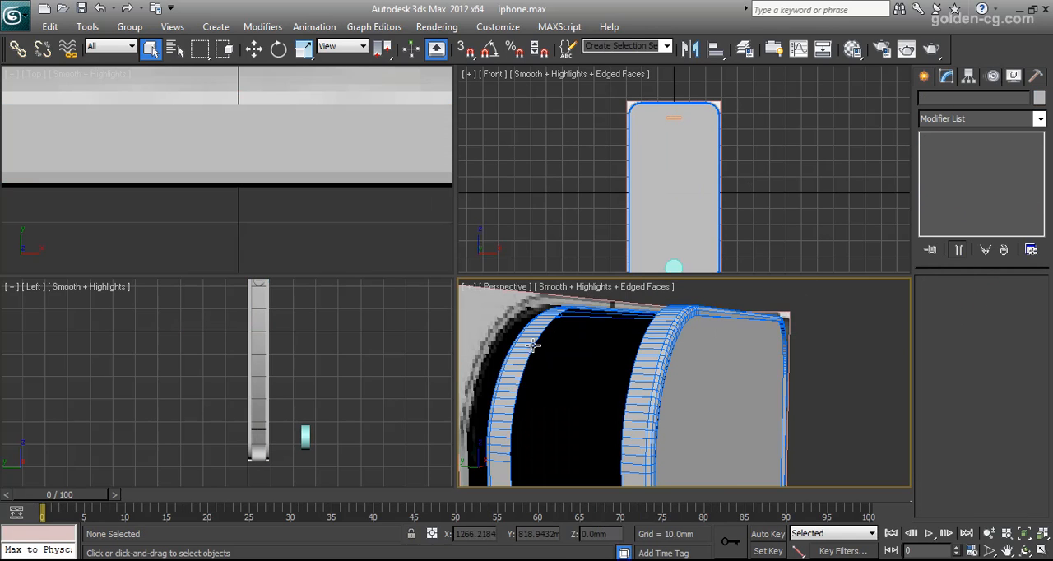
{"action": "left_click", "coordinate": [522, 345]}
{"action": "right_click", "coordinate": [523, 345]}
{"action": "left_click", "coordinate": [596, 347]}
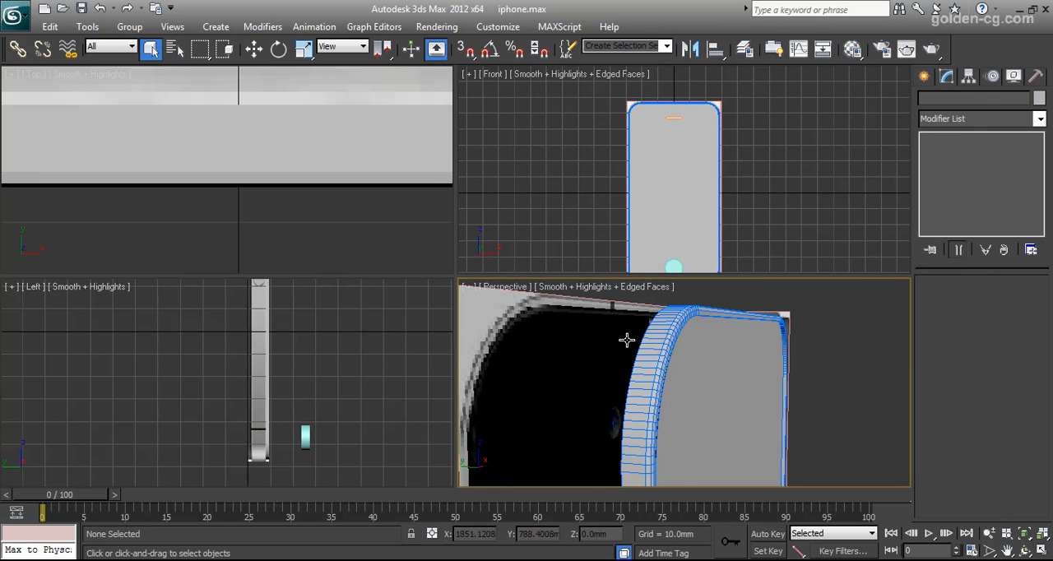
Move the extruded speaker slot shape along Y toward the phone, to about Y -13.7 mm.
{"action": "left_click", "coordinate": [659, 353]}
{"action": "scroll", "coordinate": [704, 428], "scroll_direction": "down", "scroll_amount": 5}
{"action": "middle_click_drag", "start_coordinate": [705, 428], "coordinate": [706, 345]}
{"action": "scroll", "coordinate": [711, 353], "scroll_direction": "down", "scroll_amount": 4}
{"action": "left_click", "coordinate": [714, 352]}
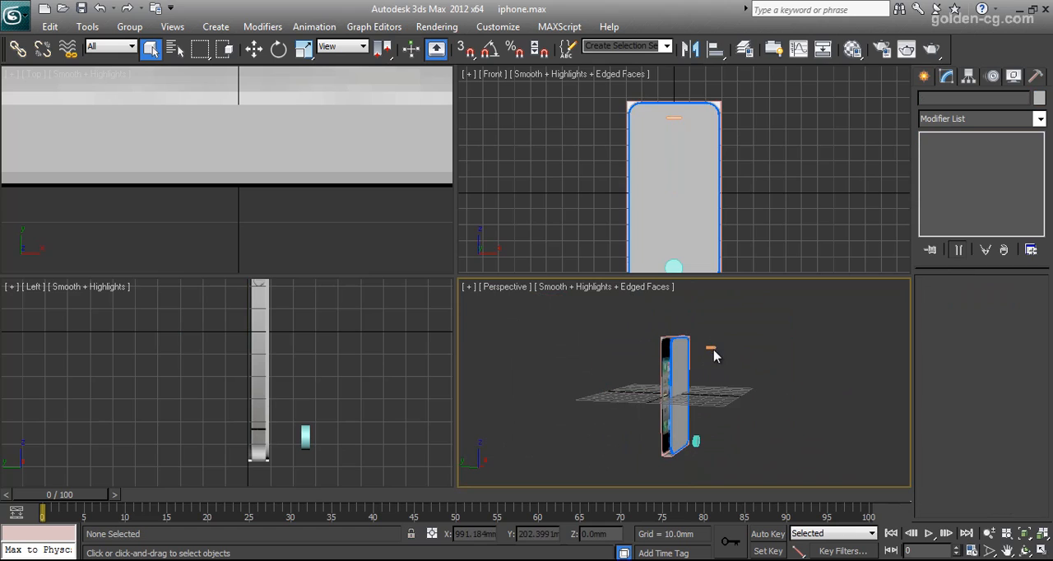
{"action": "left_click", "coordinate": [710, 349]}
{"action": "scroll", "coordinate": [291, 183], "scroll_direction": "down", "scroll_amount": 8}
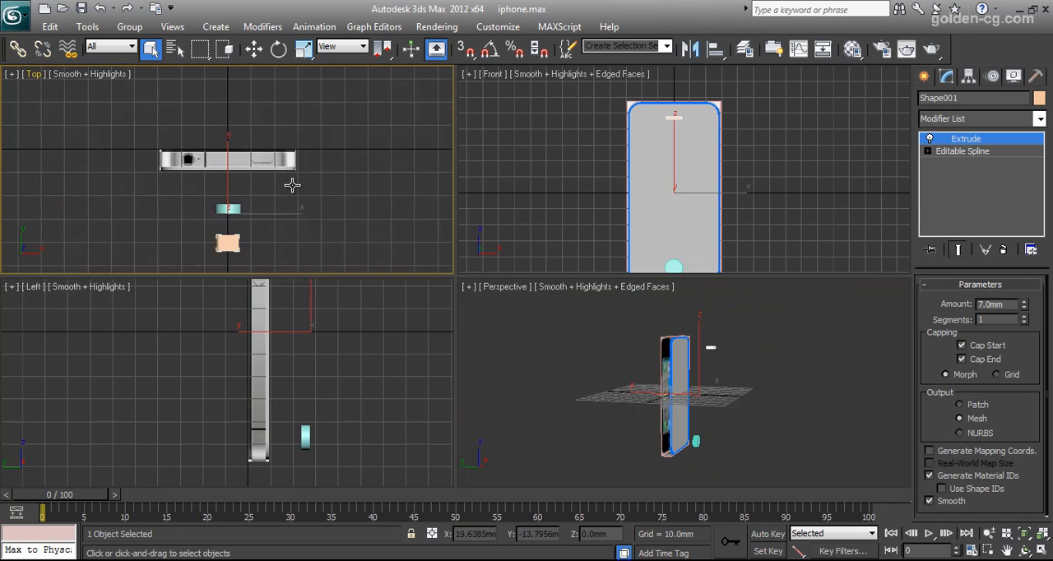
{"action": "left_click", "coordinate": [254, 48]}
{"action": "scroll", "coordinate": [229, 183], "scroll_direction": "up", "scroll_amount": 2}
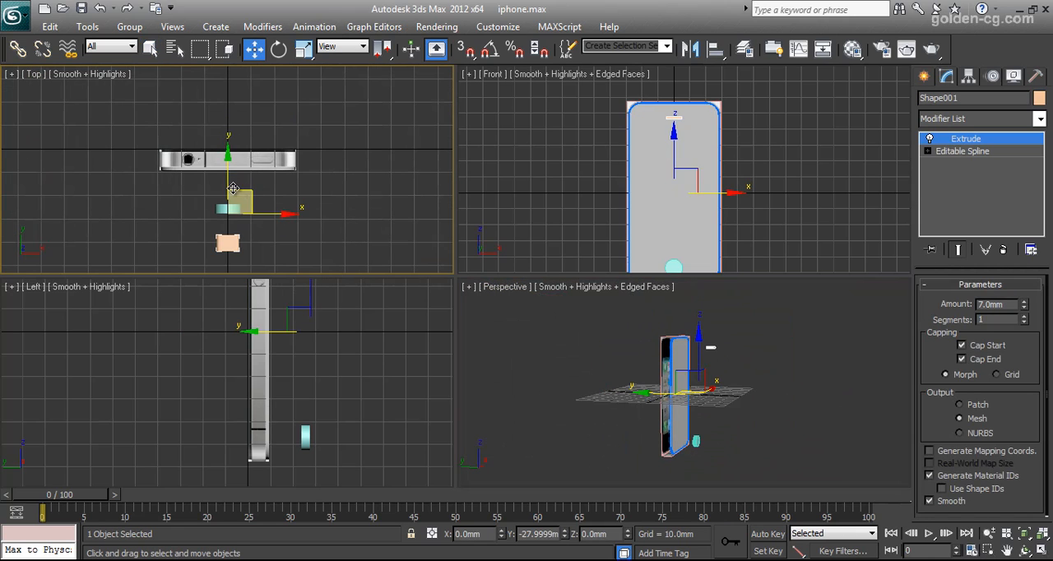
{"action": "left_click_drag", "start_coordinate": [228, 183], "coordinate": [229, 151]}
Clone the home button cylinder as one independent copy farther from the phone and hide the copy.
{"action": "scroll", "coordinate": [274, 239], "scroll_direction": "up", "scroll_amount": 4}
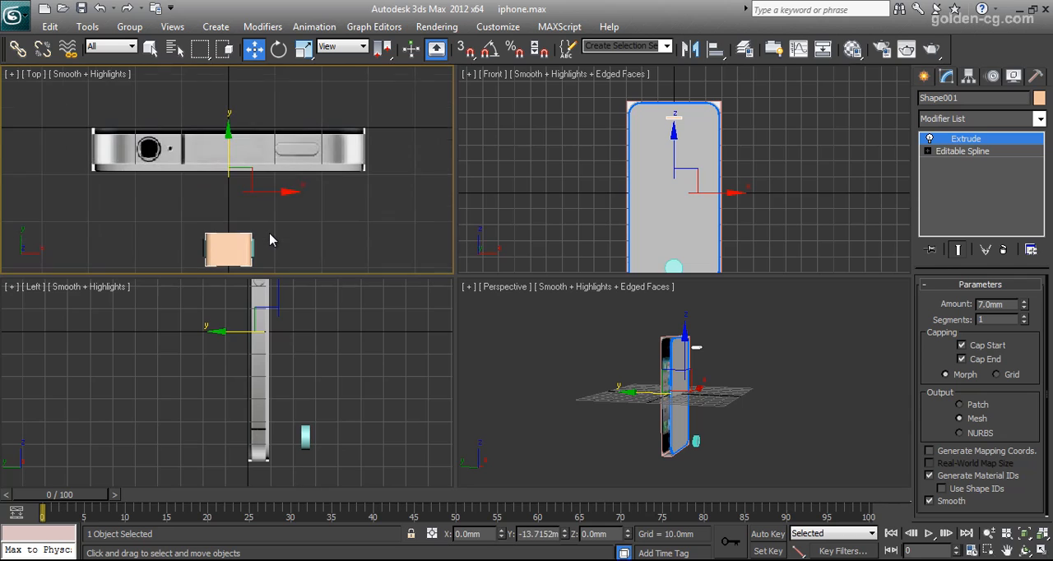
{"action": "middle_click_drag", "start_coordinate": [285, 245], "coordinate": [287, 180]}
{"action": "middle_click_drag", "start_coordinate": [348, 359], "coordinate": [319, 390]}
{"action": "scroll", "coordinate": [584, 419], "scroll_direction": "up", "scroll_amount": 5}
{"action": "scroll", "coordinate": [650, 210], "scroll_direction": "up", "scroll_amount": 8}
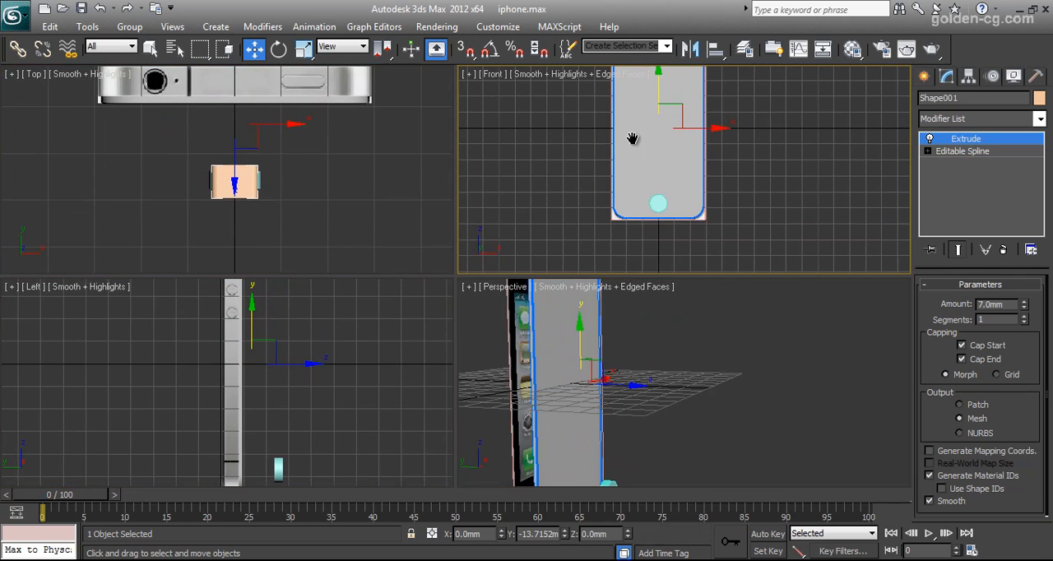
{"action": "left_click", "coordinate": [620, 256]}
{"action": "middle_click_drag", "start_coordinate": [350, 466], "coordinate": [315, 394]}
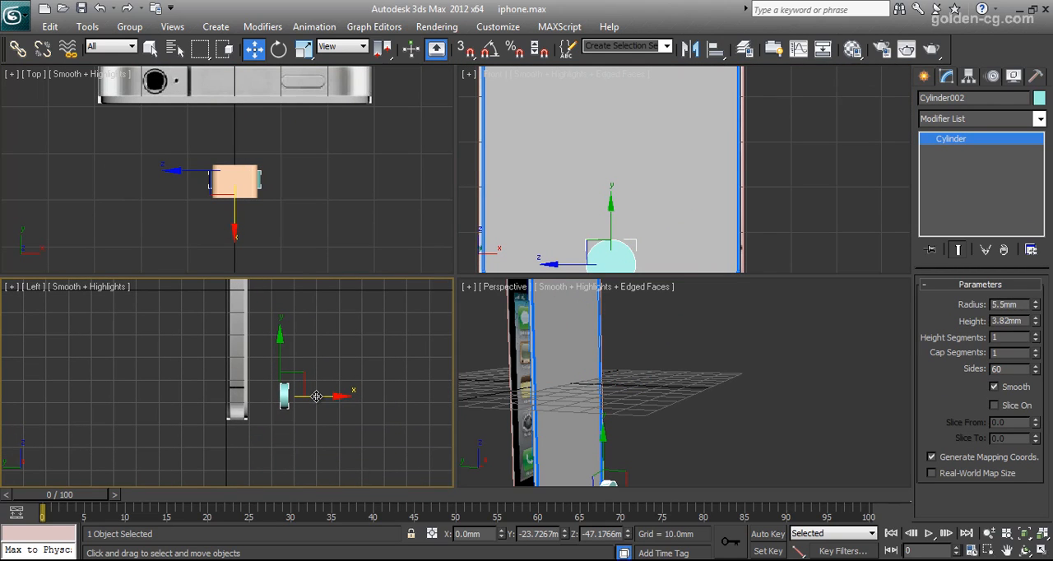
{"action": "left_click_drag", "start_coordinate": [316, 396], "coordinate": [356, 397], "text": "shift"}
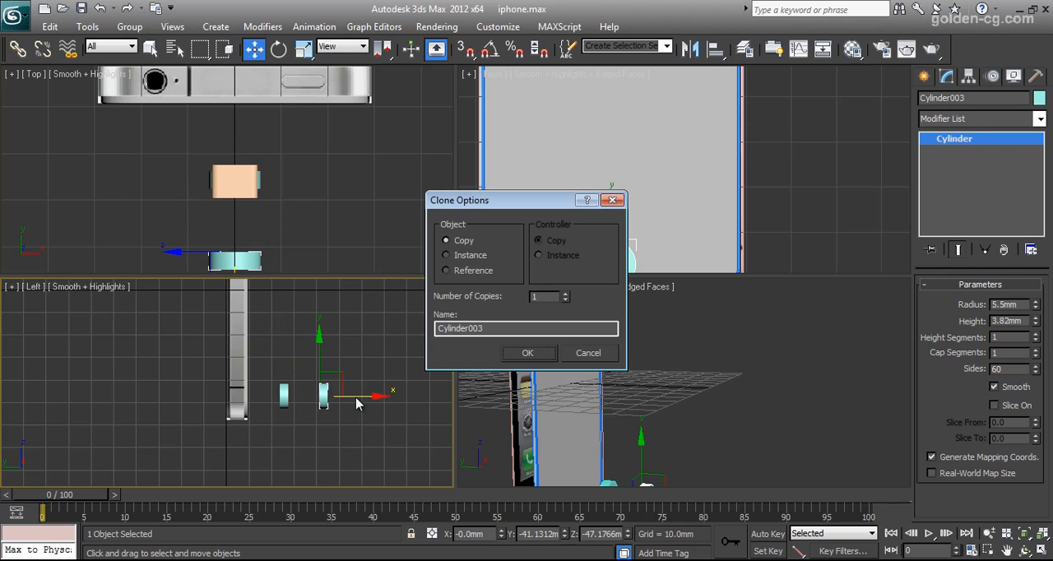
{"action": "left_click", "coordinate": [525, 352]}
{"action": "right_click", "coordinate": [321, 334]}
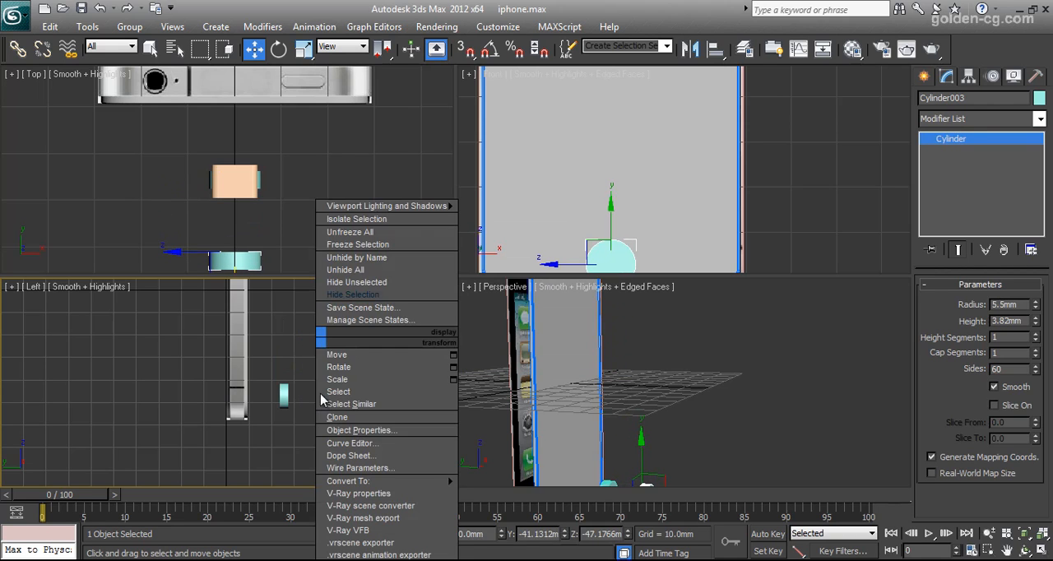
{"action": "left_click", "coordinate": [343, 296]}
Select the home button cylinder and the speaker slot shape together and move them into the phone's front shell.
{"action": "scroll", "coordinate": [621, 222], "scroll_direction": "down", "scroll_amount": 5}
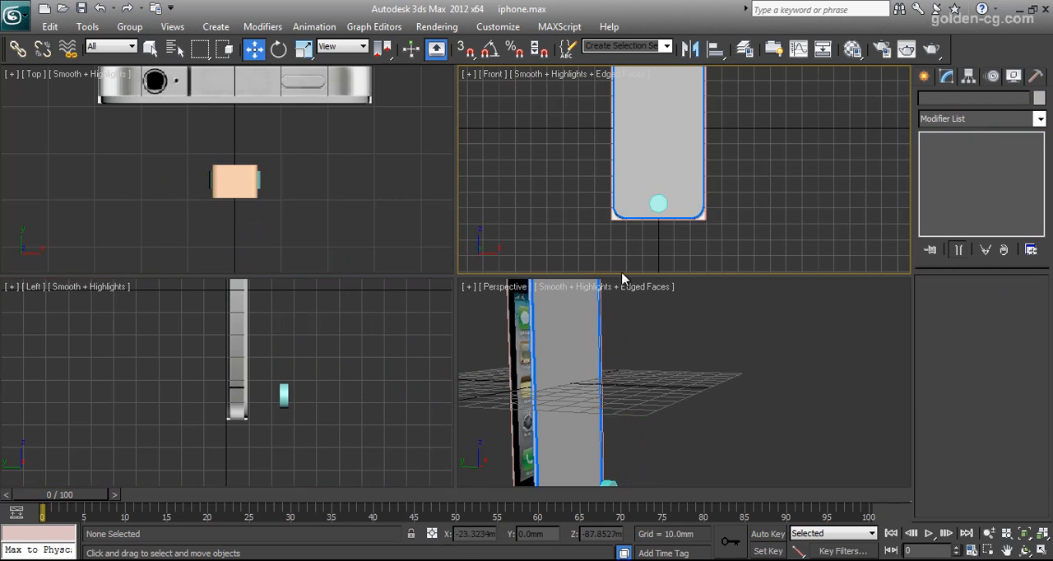
{"action": "middle_click_drag", "start_coordinate": [636, 433], "coordinate": [627, 377]}
{"action": "left_click", "coordinate": [596, 443]}
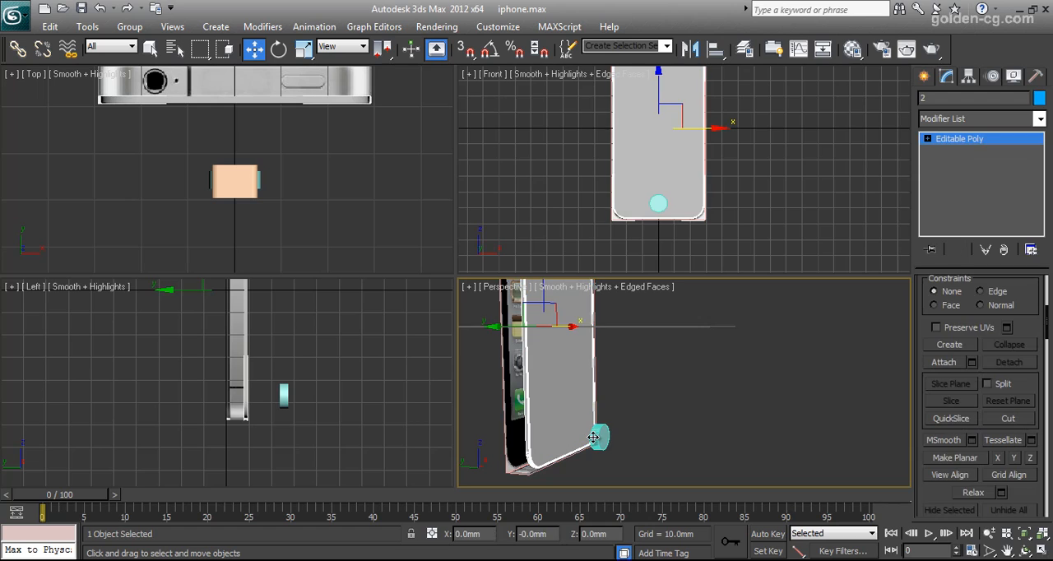
{"action": "left_click", "coordinate": [603, 445]}
{"action": "scroll", "coordinate": [336, 391], "scroll_direction": "down", "scroll_amount": 2}
{"action": "middle_click_drag", "start_coordinate": [331, 387], "coordinate": [353, 422]}
{"action": "scroll", "coordinate": [321, 372], "scroll_direction": "down", "scroll_amount": 2}
{"action": "middle_click_drag", "start_coordinate": [309, 360], "coordinate": [335, 394]}
{"action": "left_click", "coordinate": [301, 340], "text": "ctrl"}
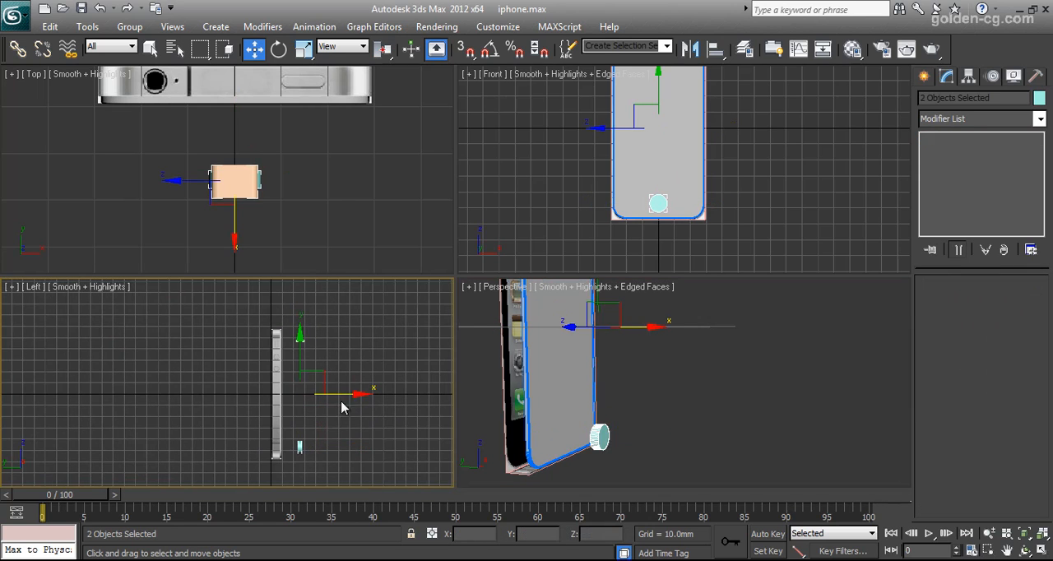
{"action": "left_click_drag", "start_coordinate": [345, 395], "coordinate": [328, 394]}
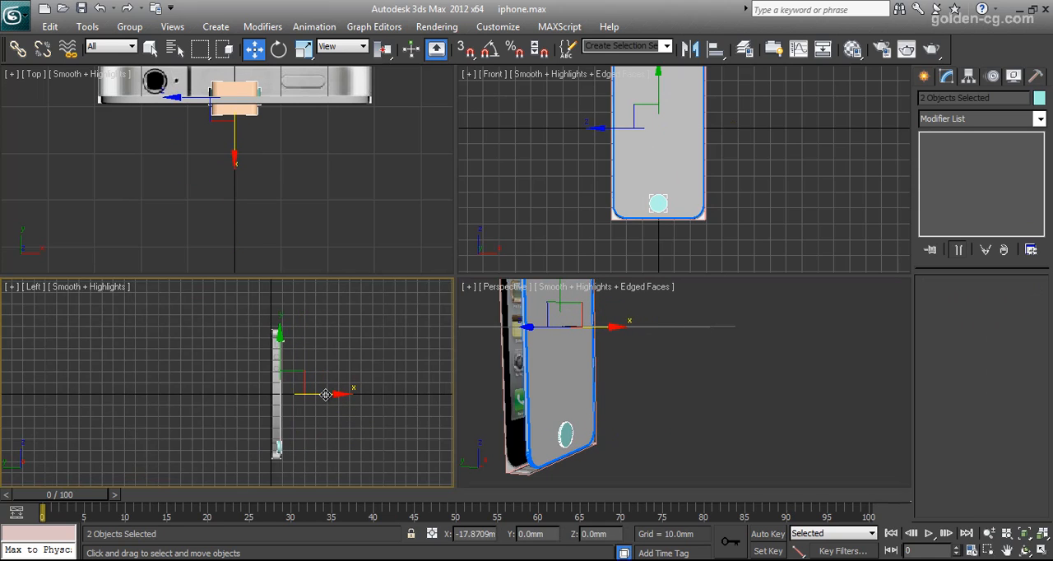
Shift the cylinder and slot shape slightly outward along Y so both pass through the front shell.
{"action": "middle_click_drag", "start_coordinate": [310, 152], "coordinate": [327, 209]}
{"action": "scroll", "coordinate": [327, 208], "scroll_direction": "up", "scroll_amount": 3}
{"action": "middle_click_drag", "start_coordinate": [291, 112], "coordinate": [291, 183]}
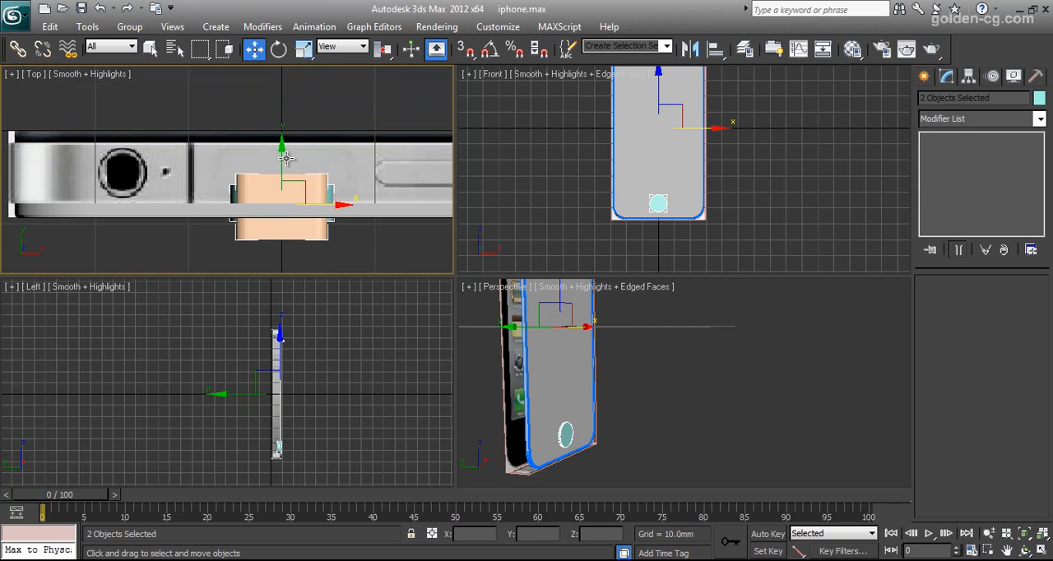
{"action": "left_click_drag", "start_coordinate": [283, 154], "coordinate": [282, 160]}
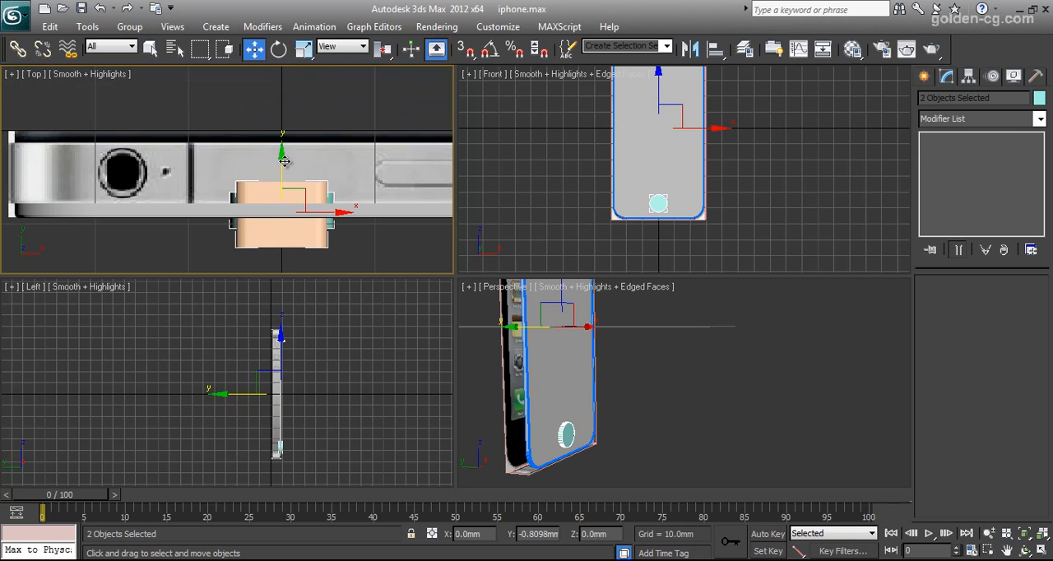
Select the detached front shell 2 and convert it to an Editable Poly.
{"action": "left_click", "coordinate": [647, 170]}
{"action": "middle_click_drag", "start_coordinate": [622, 155], "coordinate": [623, 192]}
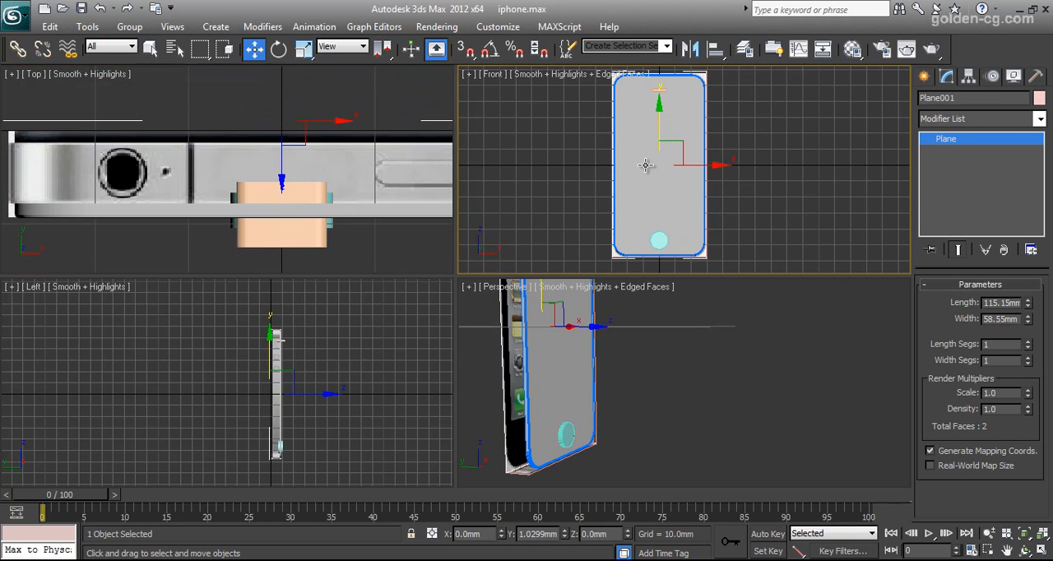
{"action": "right_click", "coordinate": [646, 166]}
{"action": "left_click", "coordinate": [521, 205]}
{"action": "left_click", "coordinate": [633, 249]}
{"action": "right_click", "coordinate": [637, 176]}
{"action": "mouse_move", "coordinate": [741, 322]}
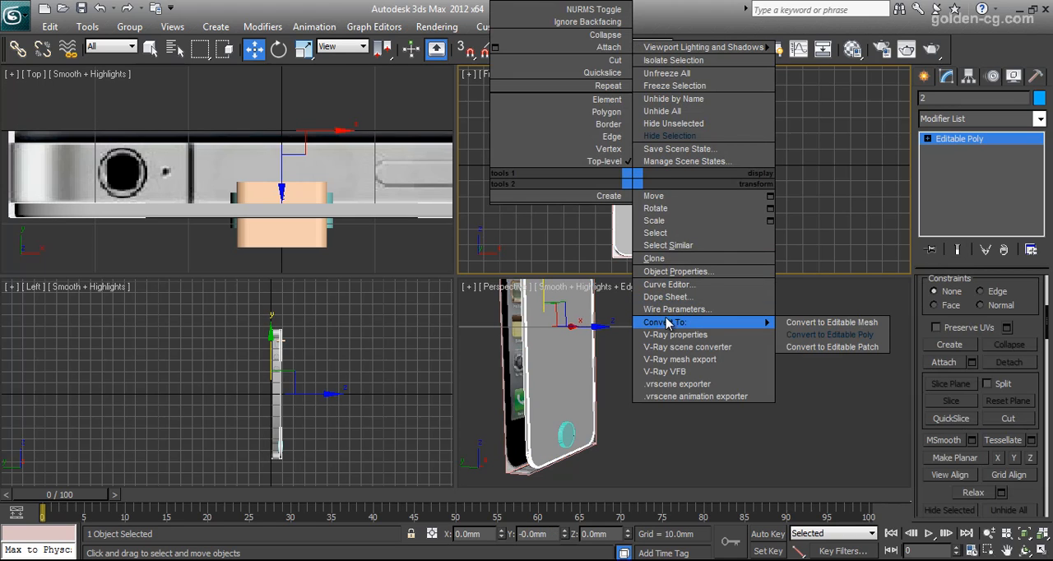
{"action": "left_click", "coordinate": [829, 334]}
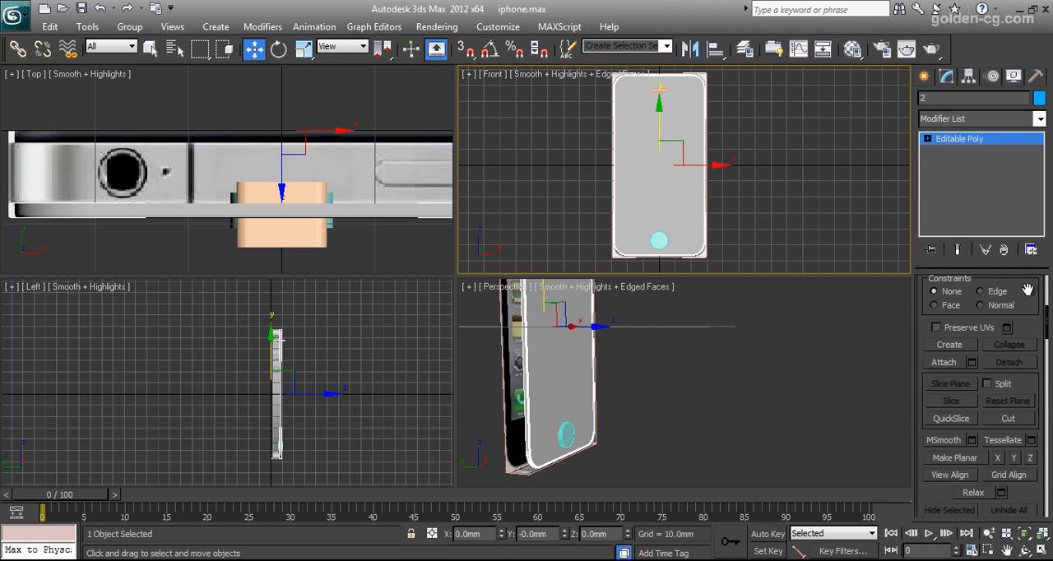
Select the front shell's horizontal top and bottom edges crossing its vertical centre line.
{"action": "scroll", "coordinate": [1027, 290], "scroll_direction": "up", "scroll_amount": 5}
{"action": "left_click", "coordinate": [960, 302]}
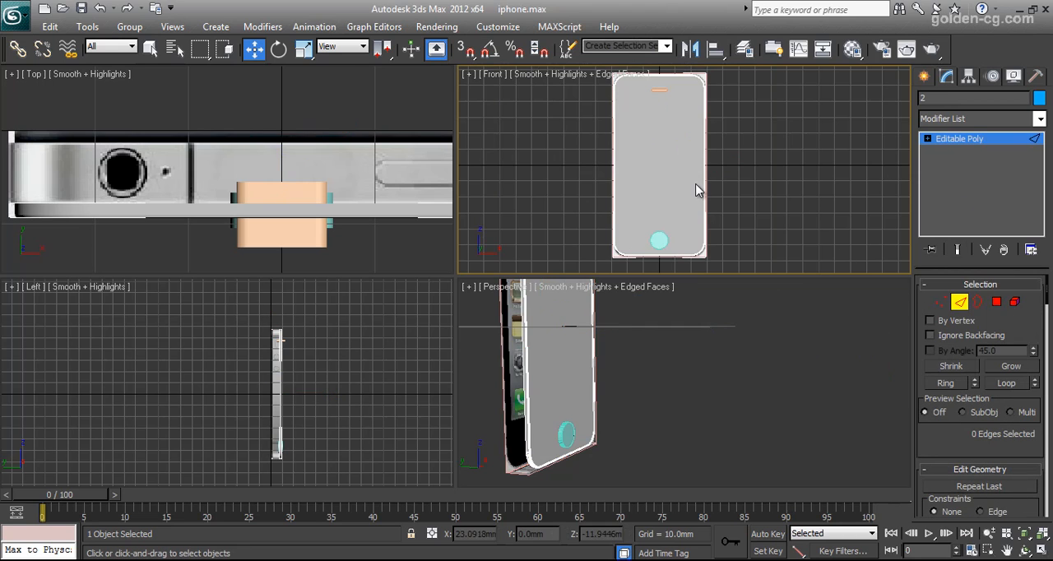
{"action": "key", "text": "alt+w"}
{"action": "scroll", "coordinate": [486, 179], "scroll_direction": "up", "scroll_amount": 2}
{"action": "scroll", "coordinate": [493, 190], "scroll_direction": "down", "scroll_amount": 4}
{"action": "scroll", "coordinate": [488, 157], "scroll_direction": "up", "scroll_amount": 2}
{"action": "left_click_drag", "start_coordinate": [484, 124], "coordinate": [482, 425]}
{"action": "scroll", "coordinate": [940, 377], "scroll_direction": "down", "scroll_amount": 3}
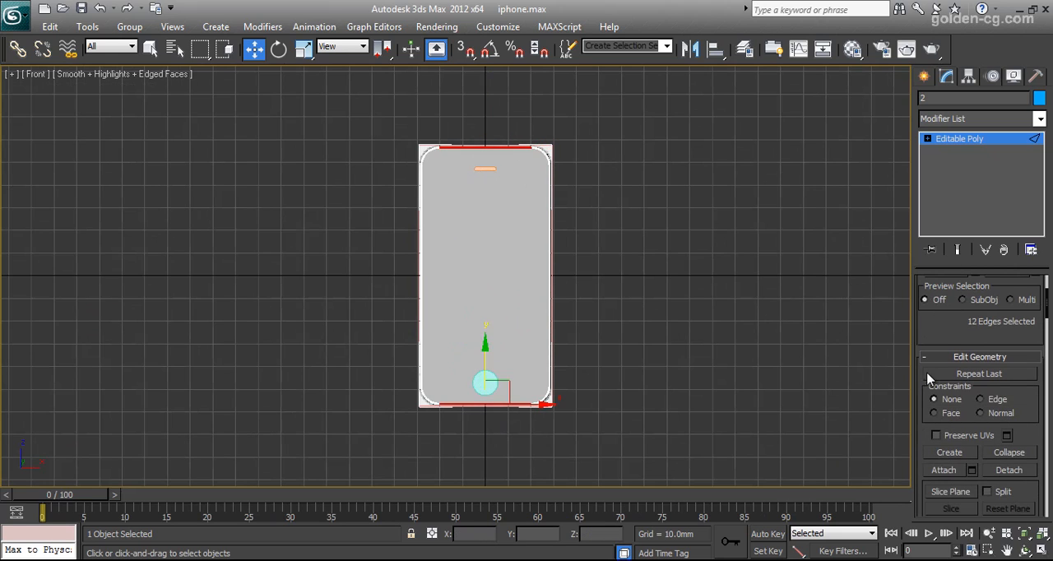
Connect the selected top and bottom edges with 1 segment, 0 pinch and 0 slide to add a vertical centre edge.
{"action": "scroll", "coordinate": [936, 377], "scroll_direction": "down", "scroll_amount": 3}
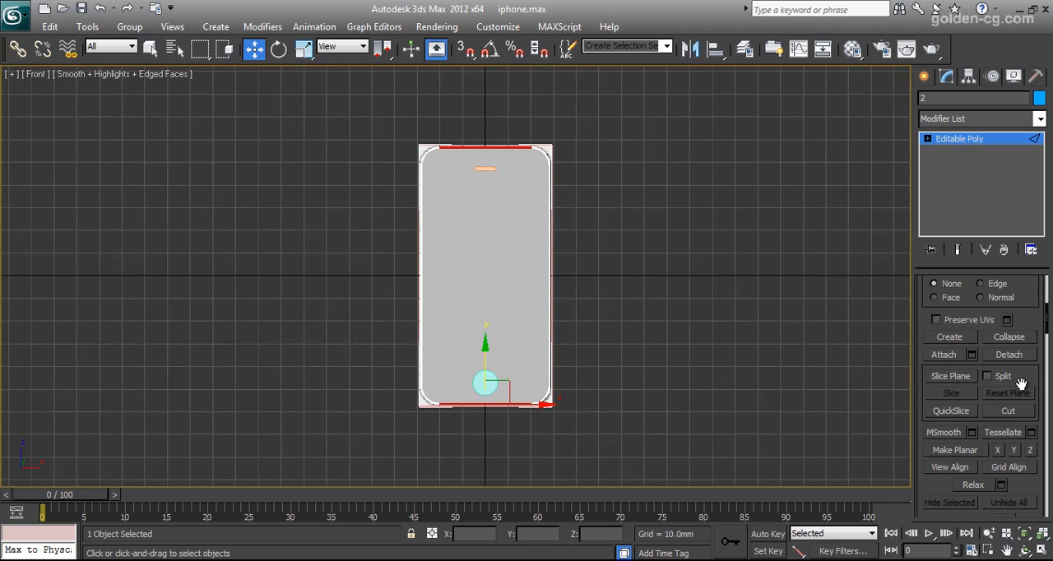
{"action": "scroll", "coordinate": [1021, 384], "scroll_direction": "down", "scroll_amount": 3}
{"action": "scroll", "coordinate": [1020, 384], "scroll_direction": "down", "scroll_amount": 3}
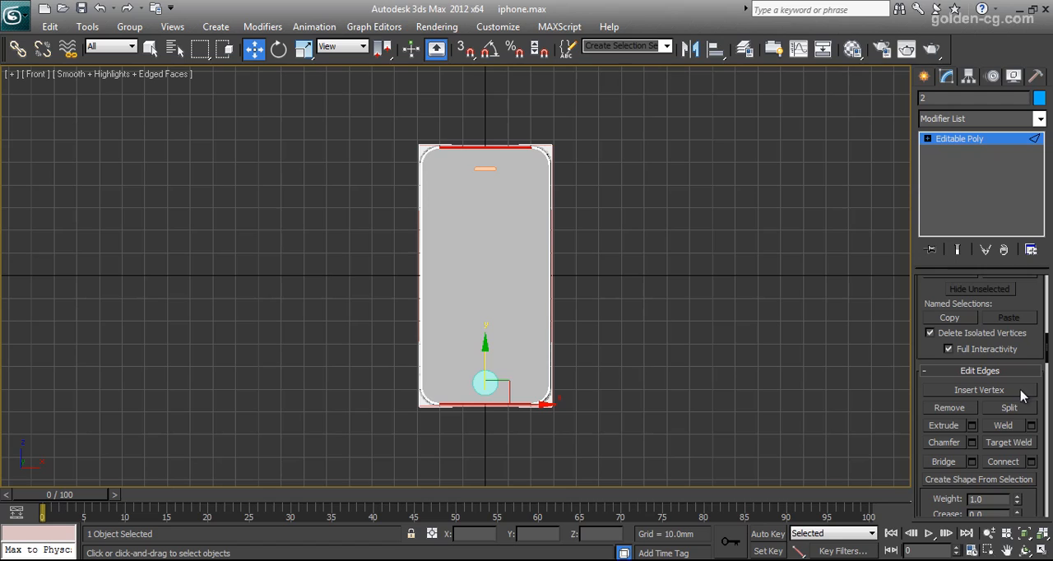
{"action": "left_click", "coordinate": [1013, 466]}
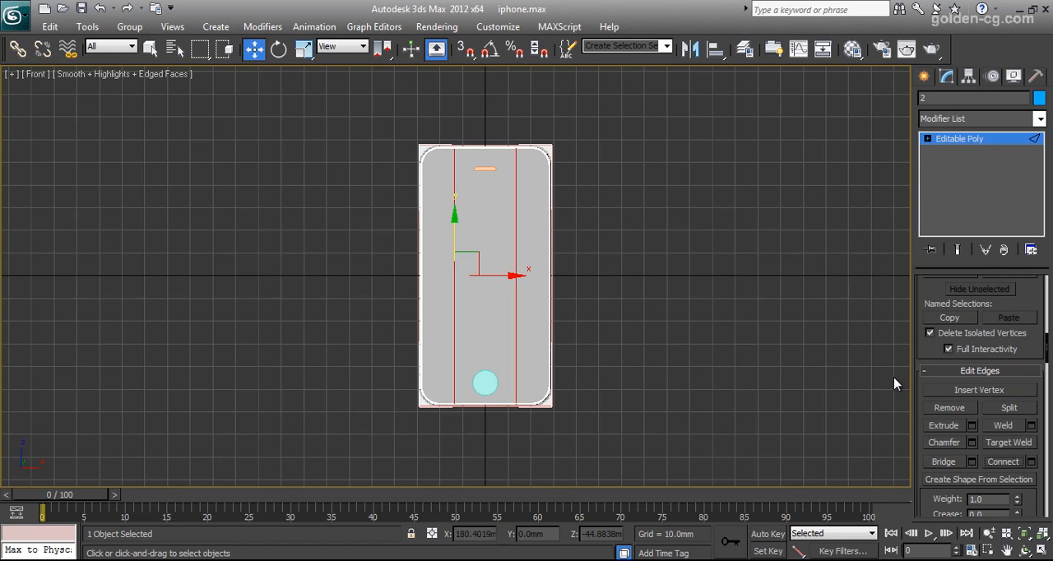
{"action": "key", "text": "ctrl+z"}
{"action": "left_click", "coordinate": [1028, 462]}
{"action": "right_click", "coordinate": [471, 285]}
{"action": "right_click", "coordinate": [471, 309]}
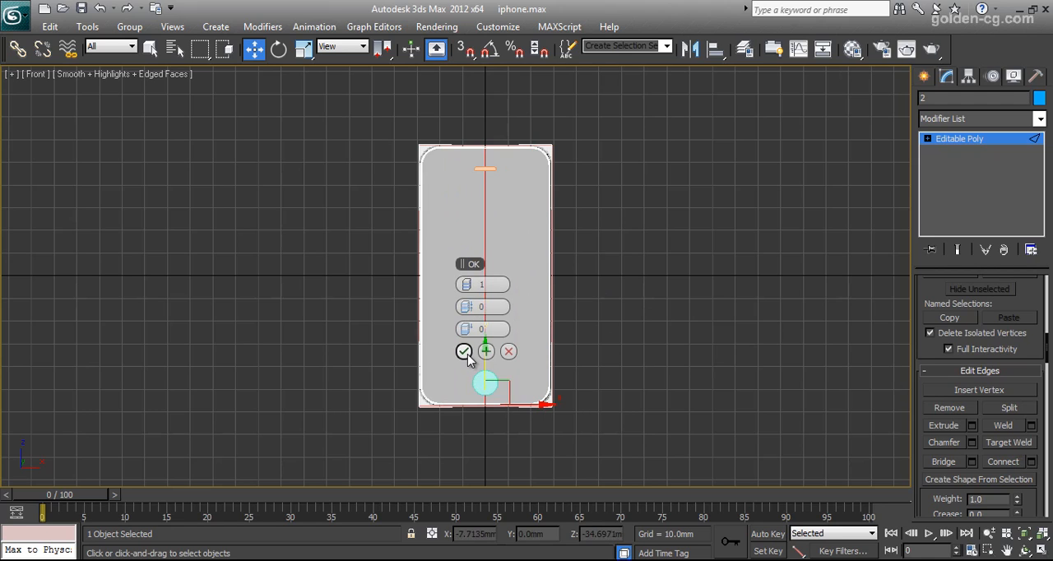
{"action": "left_click", "coordinate": [465, 352]}
{"action": "left_click", "coordinate": [656, 241]}
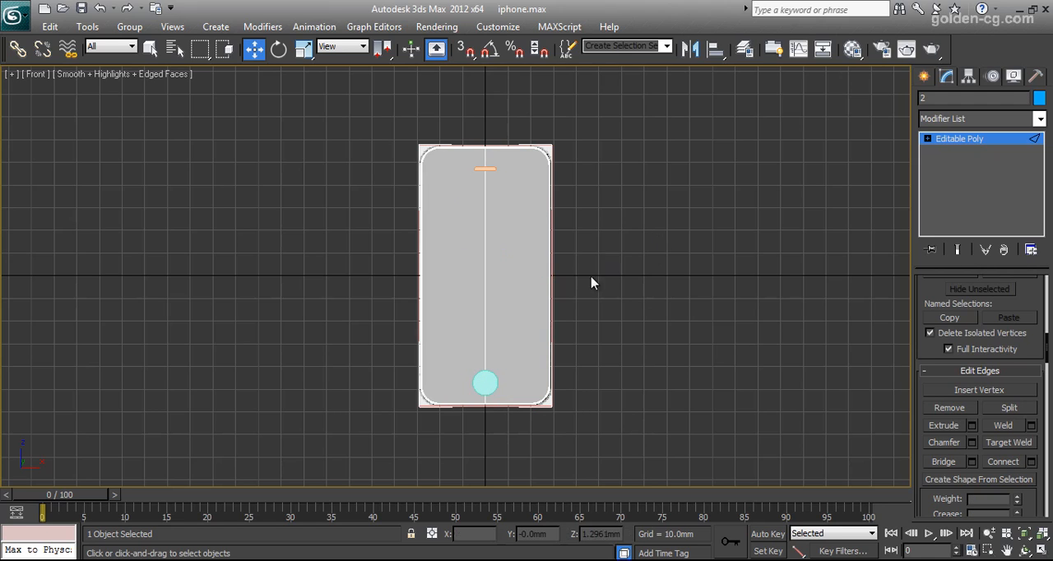
Start a ProBoolean on the front shell with the Subtraction operation and No Edge Removal.
{"action": "middle_click_drag", "start_coordinate": [587, 297], "coordinate": [602, 263]}
{"action": "left_click", "coordinate": [924, 76]}
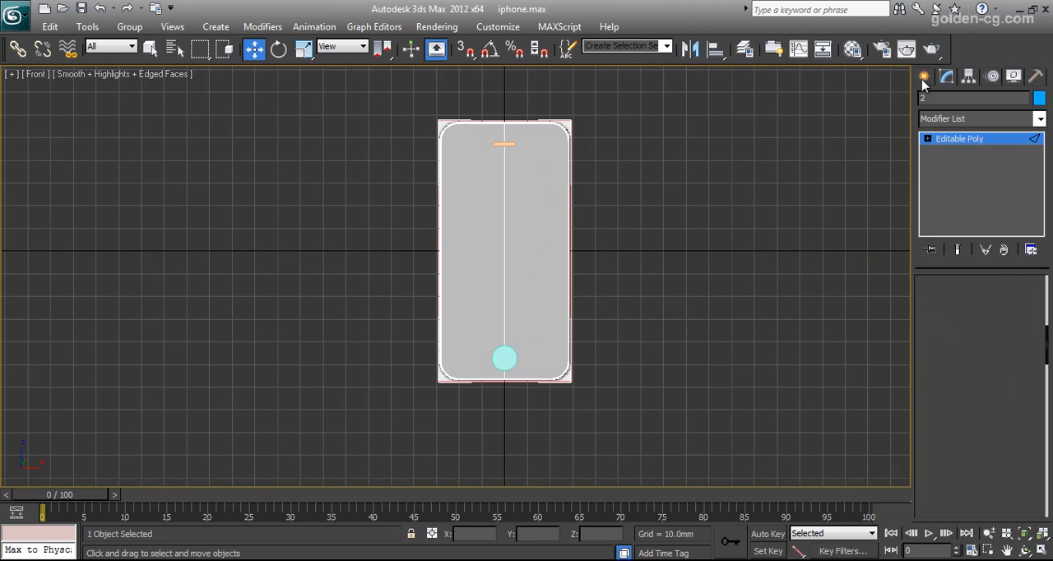
{"action": "left_click", "coordinate": [966, 260]}
{"action": "left_click", "coordinate": [980, 336]}
{"action": "scroll", "coordinate": [979, 378], "scroll_direction": "down", "scroll_amount": 3}
{"action": "scroll", "coordinate": [974, 290], "scroll_direction": "down", "scroll_amount": 5}
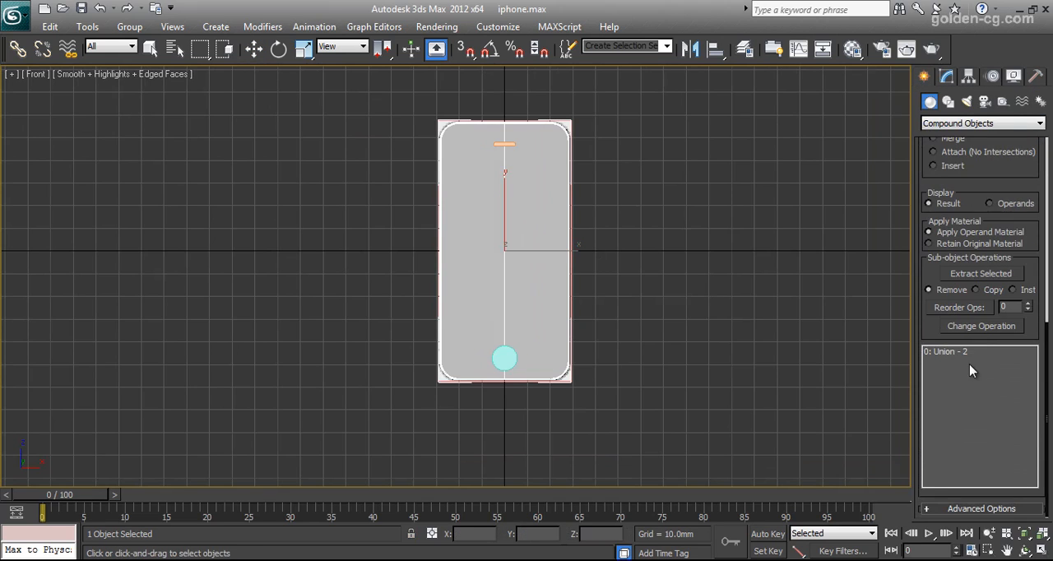
{"action": "left_click", "coordinate": [944, 510]}
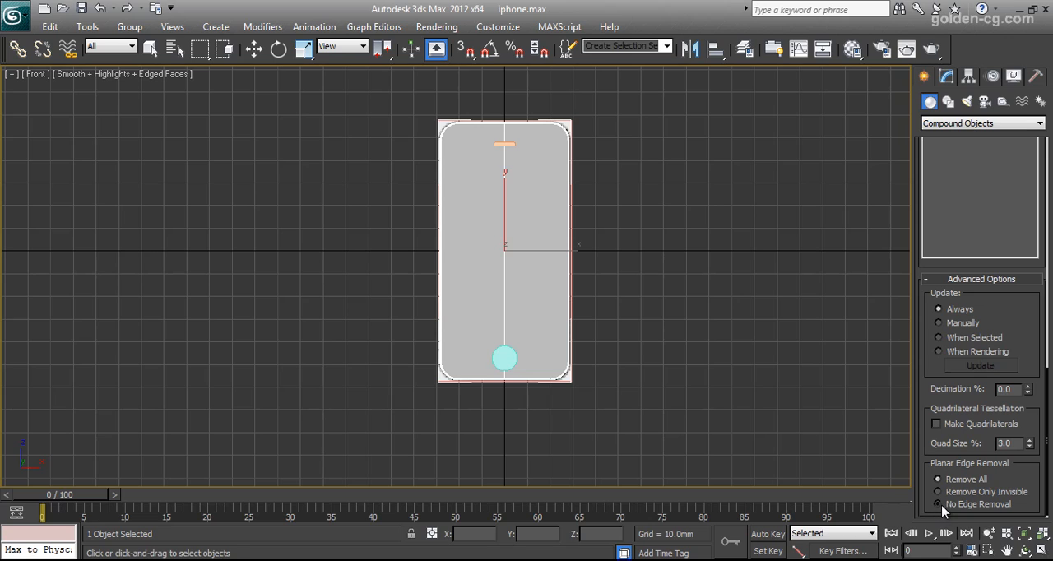
{"action": "scroll", "coordinate": [933, 432], "scroll_direction": "up", "scroll_amount": 5}
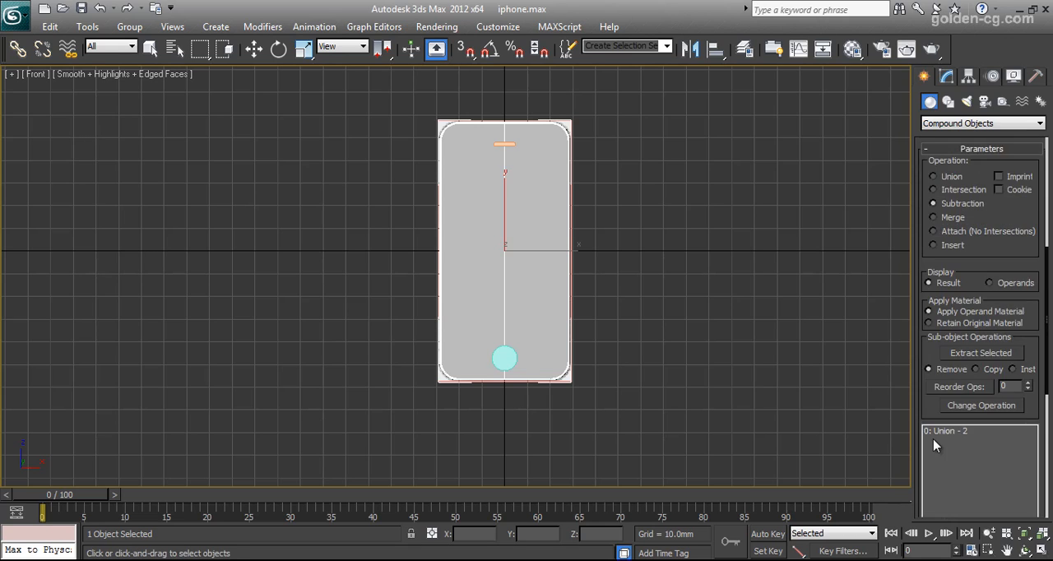
{"action": "scroll", "coordinate": [933, 438], "scroll_direction": "up", "scroll_amount": 3}
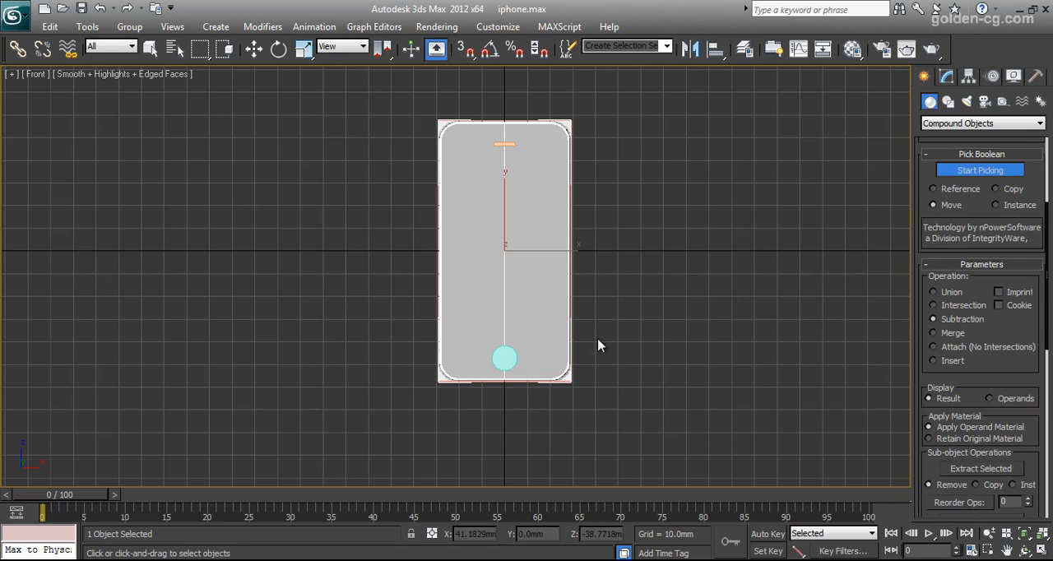
Subtract the home button cylinder and the speaker slot shape from the front shell.
{"action": "scroll", "coordinate": [609, 337], "scroll_direction": "up", "scroll_amount": 10}
{"action": "left_click", "coordinate": [693, 453]}
{"action": "middle_click_drag", "start_coordinate": [708, 200], "coordinate": [708, 408]}
{"action": "scroll", "coordinate": [706, 329], "scroll_direction": "up", "scroll_amount": 4}
{"action": "middle_click_drag", "start_coordinate": [708, 323], "coordinate": [522, 305]}
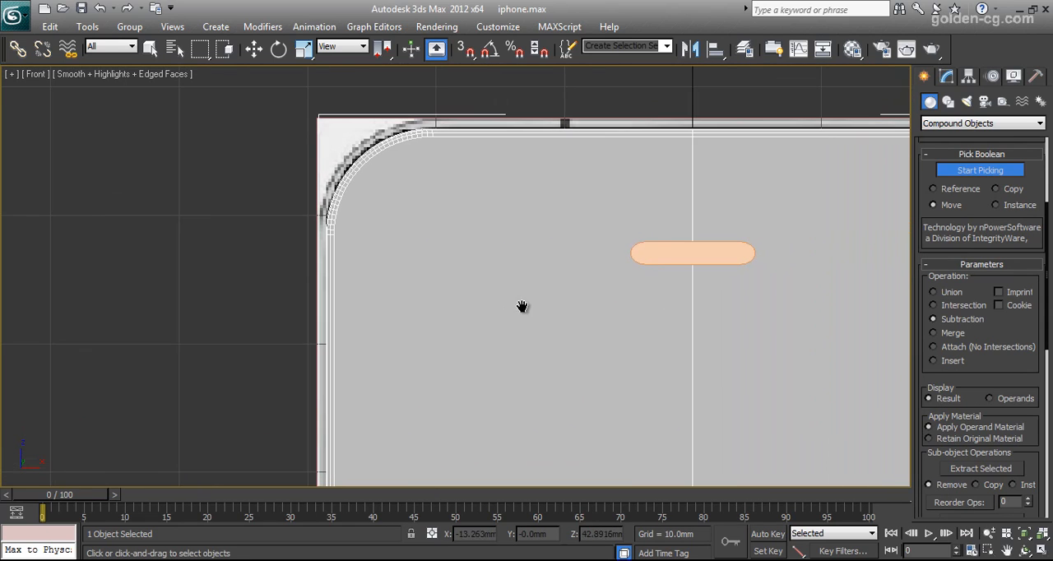
{"action": "left_click", "coordinate": [661, 251]}
{"action": "scroll", "coordinate": [680, 304], "scroll_direction": "down", "scroll_amount": 8}
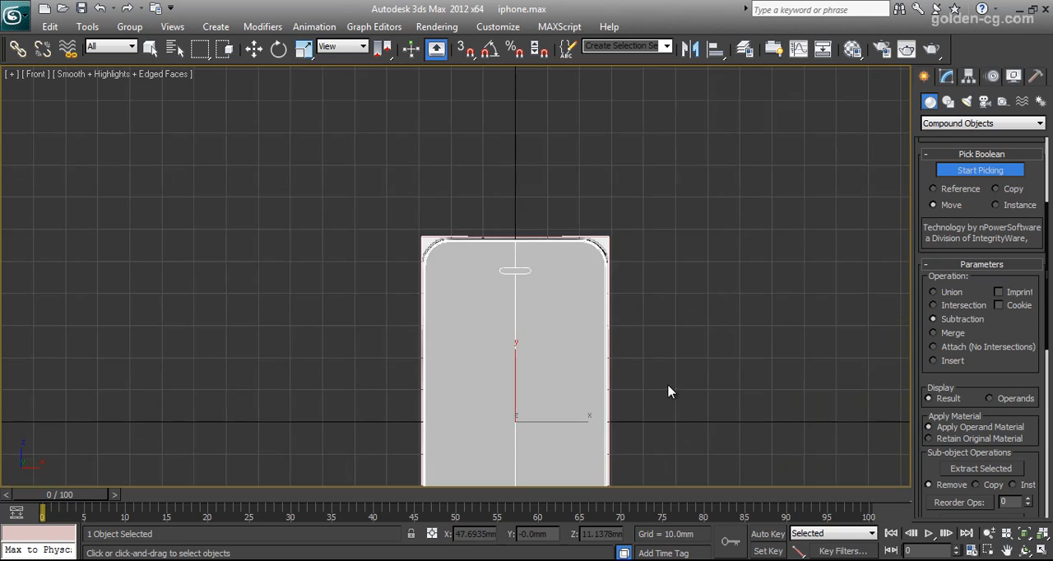
{"action": "middle_click_drag", "start_coordinate": [667, 383], "coordinate": [682, 227]}
{"action": "middle_click_drag", "start_coordinate": [656, 332], "coordinate": [701, 228]}
{"action": "scroll", "coordinate": [679, 288], "scroll_direction": "up", "scroll_amount": 4}
{"action": "middle_click_drag", "start_coordinate": [723, 304], "coordinate": [623, 272]}
{"action": "scroll", "coordinate": [623, 272], "scroll_direction": "up", "scroll_amount": 4}
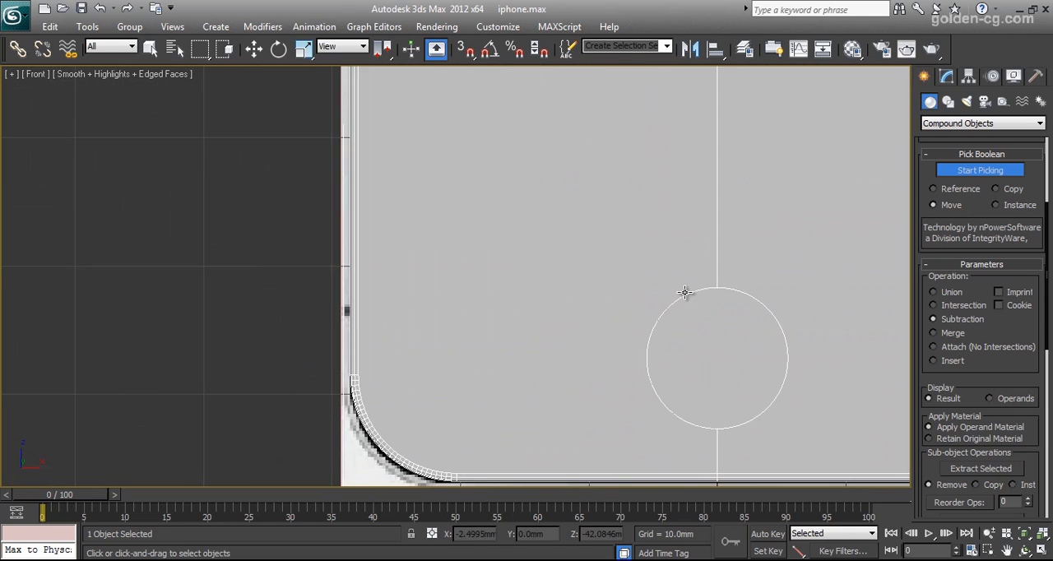
{"action": "middle_click_drag", "start_coordinate": [684, 291], "coordinate": [634, 290]}
End operand picking and convert the cut front shell to an Editable Poly.
{"action": "right_click", "coordinate": [650, 292]}
{"action": "right_click", "coordinate": [602, 292]}
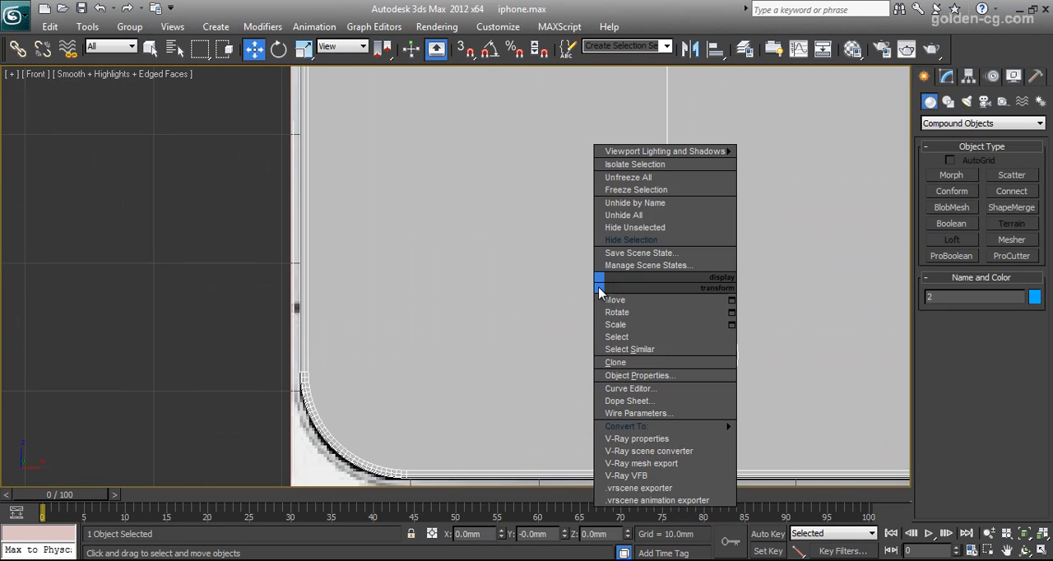
{"action": "mouse_move", "coordinate": [667, 429]}
{"action": "left_click", "coordinate": [791, 439]}
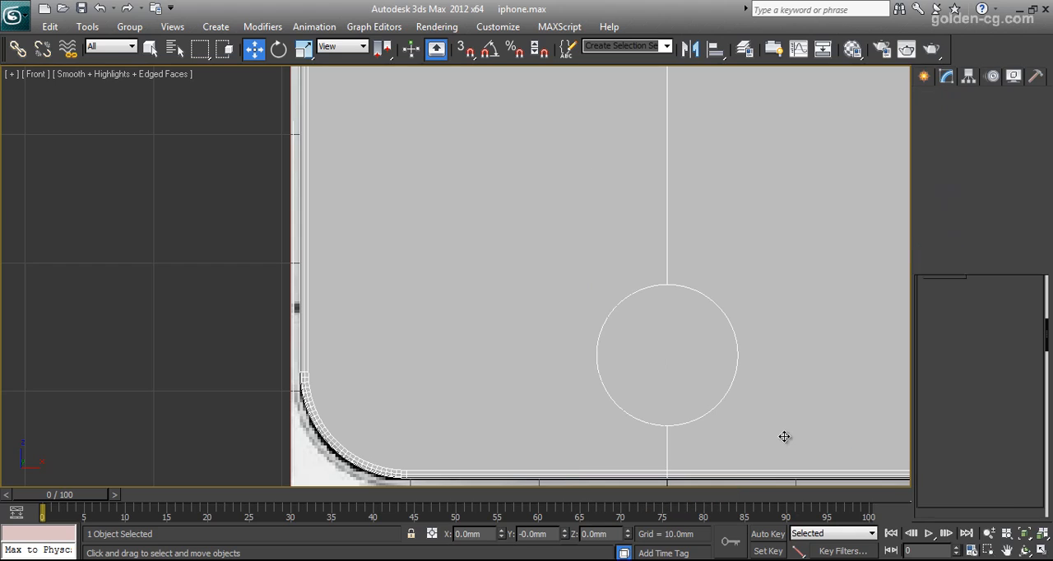
Delete the polygons left inside the home button and speaker holes of the front shell.
{"action": "left_click", "coordinate": [927, 139]}
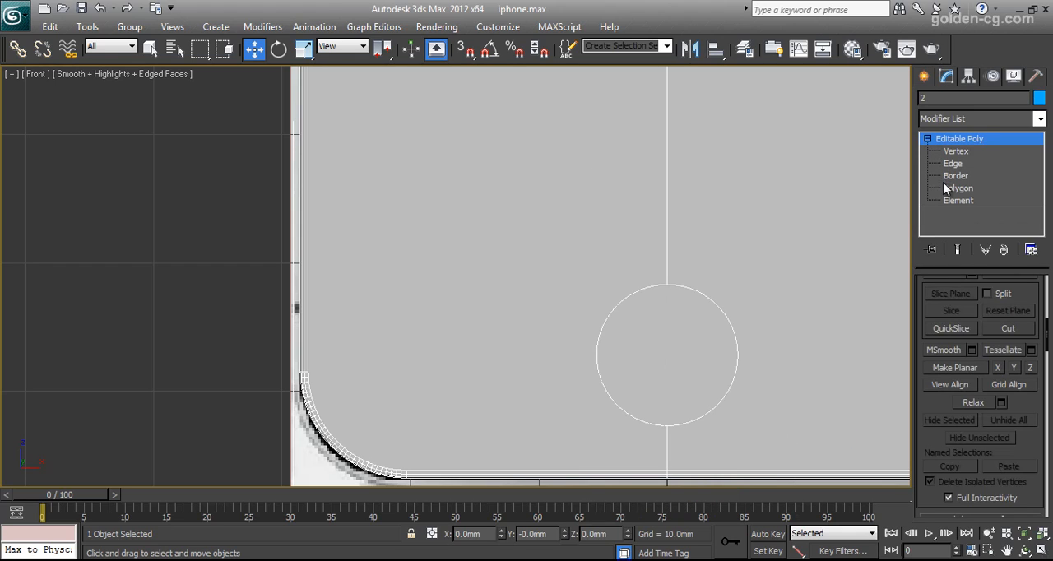
{"action": "left_click", "coordinate": [944, 187]}
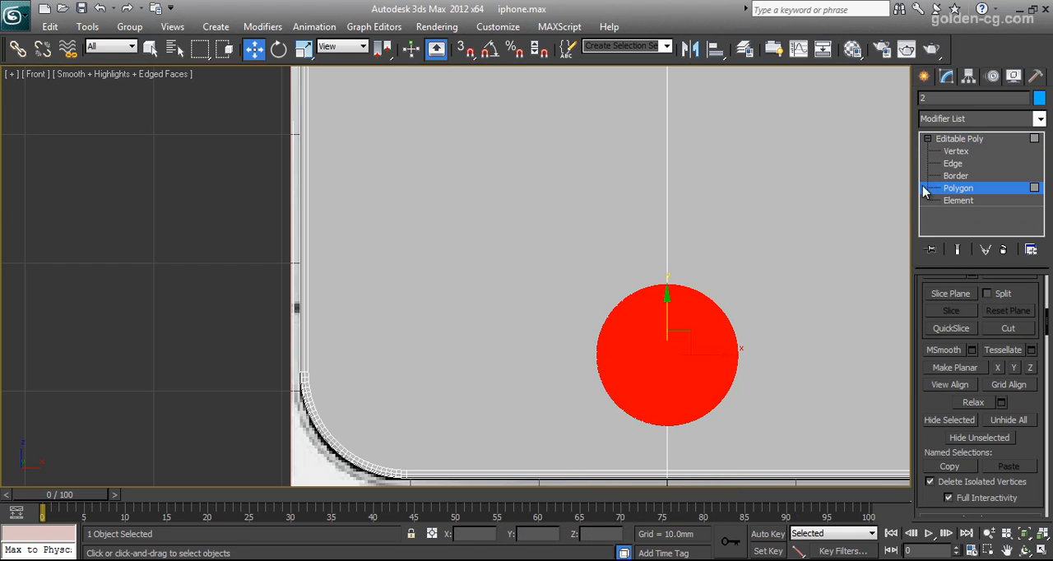
{"action": "scroll", "coordinate": [686, 288], "scroll_direction": "down", "scroll_amount": 5}
{"action": "key", "text": "alt+w"}
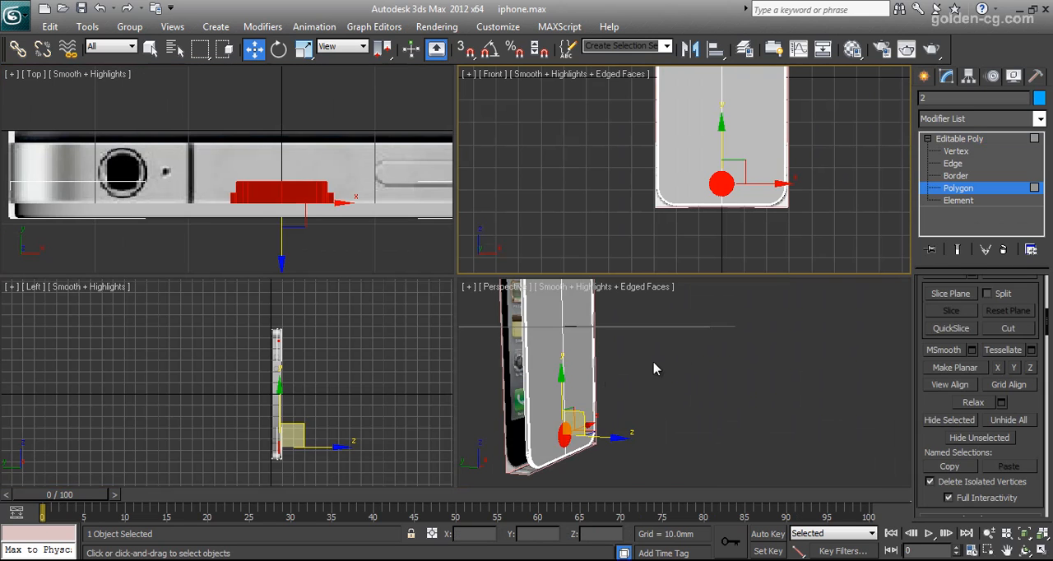
{"action": "middle_click_drag", "start_coordinate": [677, 383], "coordinate": [721, 386]}
{"action": "scroll", "coordinate": [732, 401], "scroll_direction": "up", "scroll_amount": 3}
{"action": "left_click", "coordinate": [1024, 550]}
{"action": "left_click_drag", "start_coordinate": [722, 413], "coordinate": [630, 403]}
{"action": "key", "text": "Delete"}
Examine the vertices around the home button hole's rim and where the centre edge meets it.
{"action": "left_click", "coordinate": [956, 153]}
{"action": "scroll", "coordinate": [693, 368], "scroll_direction": "up", "scroll_amount": 5}
{"action": "middle_click_drag", "start_coordinate": [656, 385], "coordinate": [680, 331]}
{"action": "scroll", "coordinate": [684, 423], "scroll_direction": "down", "scroll_amount": 6}
{"action": "middle_click_drag", "start_coordinate": [684, 423], "coordinate": [687, 262]}
{"action": "middle_click_drag", "start_coordinate": [667, 392], "coordinate": [700, 217]}
{"action": "scroll", "coordinate": [682, 366], "scroll_direction": "up", "scroll_amount": 5}
{"action": "middle_click_drag", "start_coordinate": [693, 370], "coordinate": [697, 214]}
{"action": "scroll", "coordinate": [703, 364], "scroll_direction": "up", "scroll_amount": 3}
{"action": "mouse_move", "coordinate": [703, 364]}
{"action": "middle_mouse_down"}
{"action": "mouse_move", "coordinate": [670, 355]}
{"action": "mouse_move", "coordinate": [698, 361]}
{"action": "middle_mouse_up"}
{"action": "scroll", "coordinate": [670, 354], "scroll_direction": "up", "scroll_amount": 3}
{"action": "scroll", "coordinate": [696, 367], "scroll_direction": "down", "scroll_amount": 8}
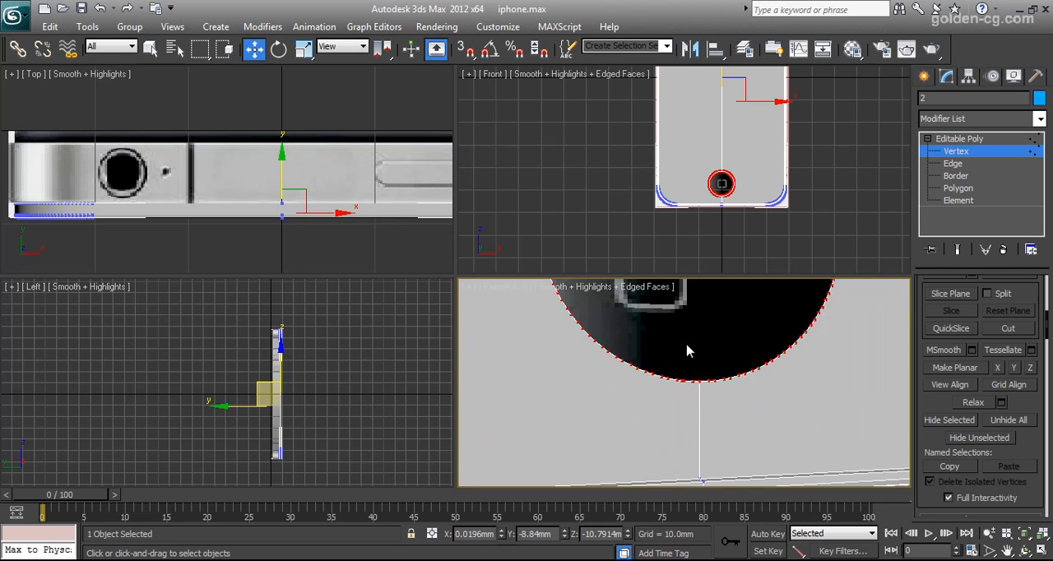
{"action": "middle_click_drag", "start_coordinate": [688, 327], "coordinate": [663, 358]}
{"action": "scroll", "coordinate": [688, 369], "scroll_direction": "up", "scroll_amount": 3}
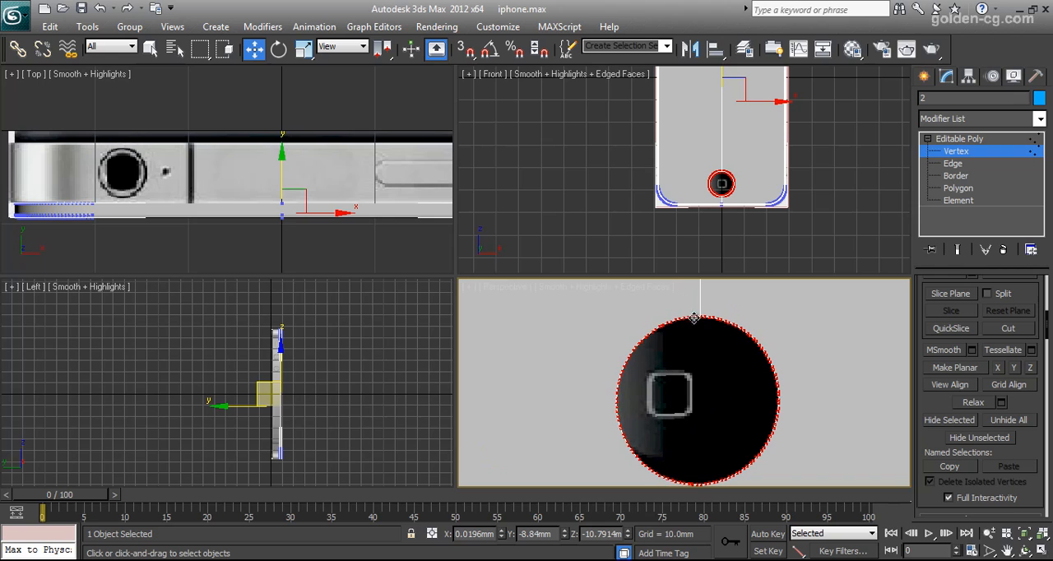
{"action": "scroll", "coordinate": [726, 418], "scroll_direction": "up", "scroll_amount": 1}
{"action": "middle_click_drag", "start_coordinate": [727, 418], "coordinate": [722, 332]}
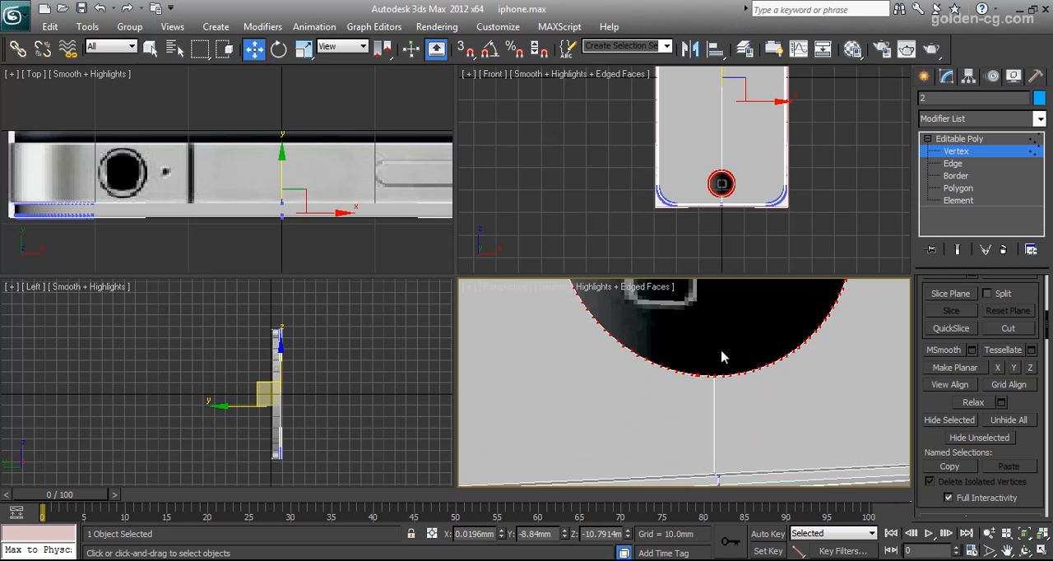
{"action": "scroll", "coordinate": [722, 345], "scroll_direction": "up", "scroll_amount": 1}
{"action": "scroll", "coordinate": [722, 371], "scroll_direction": "up", "scroll_amount": 1}
{"action": "scroll", "coordinate": [728, 369], "scroll_direction": "down", "scroll_amount": 1}
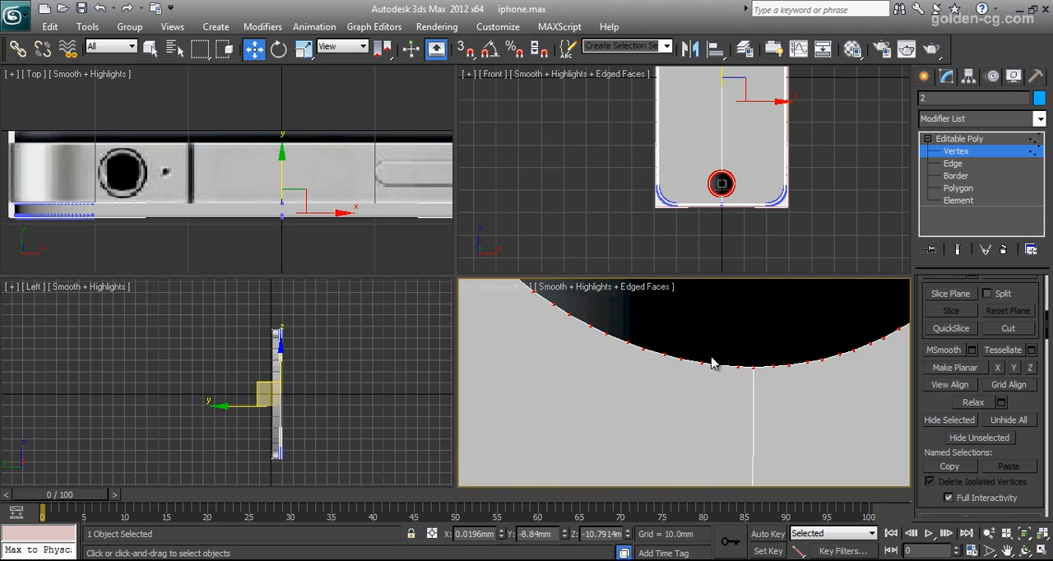
{"action": "scroll", "coordinate": [713, 364], "scroll_direction": "down", "scroll_amount": 2}
{"action": "middle_click_drag", "start_coordinate": [697, 346], "coordinate": [696, 374]}
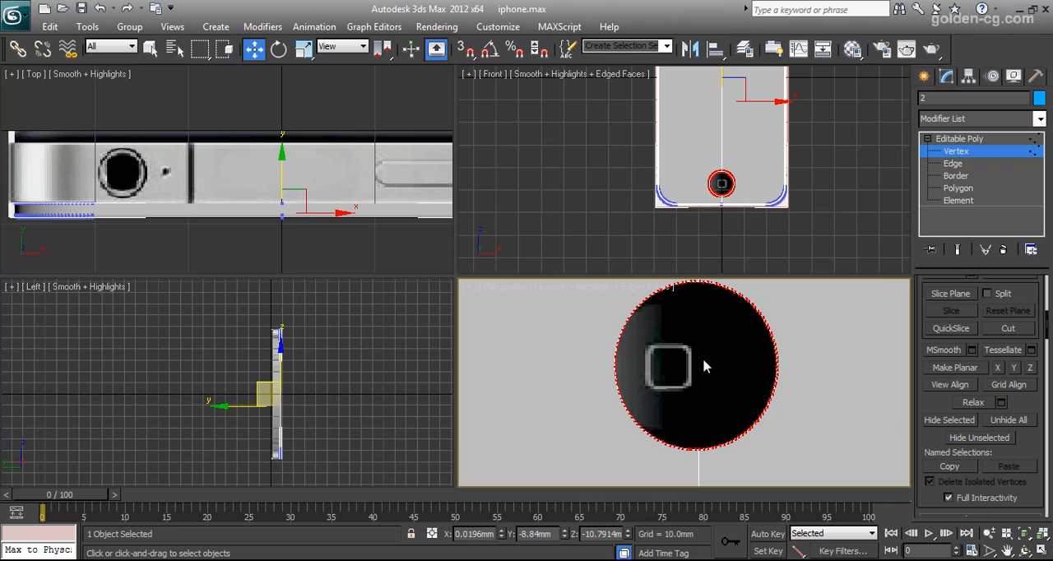
Undo the polygon deletion, the Editable Poly conversion and the subtraction of both shapes.
{"action": "key", "text": "ctrl+z"}
{"action": "key", "text": "ctrl+z"}
{"action": "key", "text": "ctrl+z"}
{"action": "key", "text": "ctrl+z"}
{"action": "key", "text": "ctrl+z"}
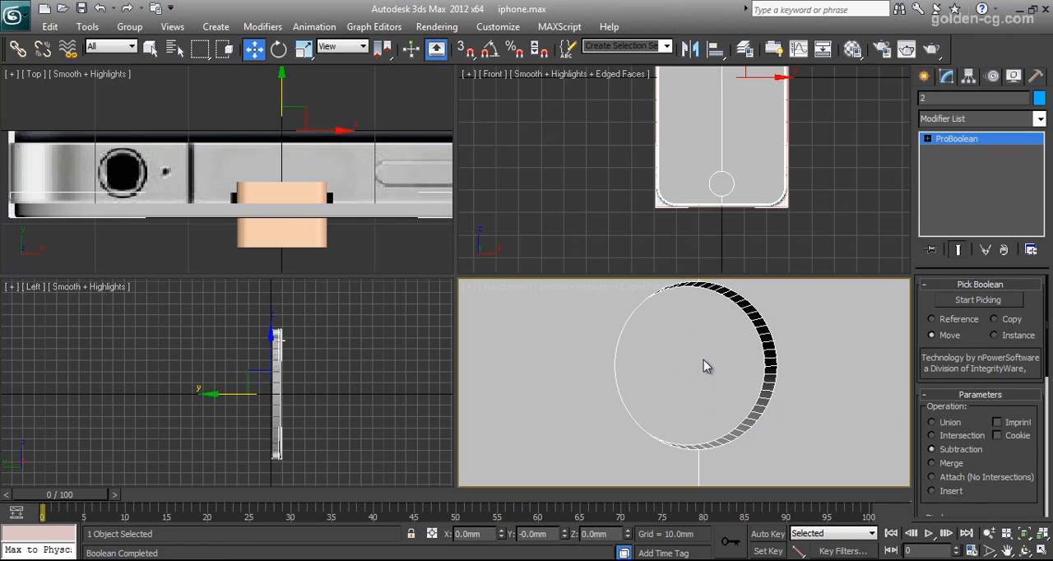
Reselect the front shell after checking the cylinder and slot shape, and enable Imprint in its ProBoolean Subtraction.
{"action": "left_click", "coordinate": [654, 341]}
{"action": "scroll", "coordinate": [247, 205], "scroll_direction": "down", "scroll_amount": 4}
{"action": "scroll", "coordinate": [251, 203], "scroll_direction": "up", "scroll_amount": 2}
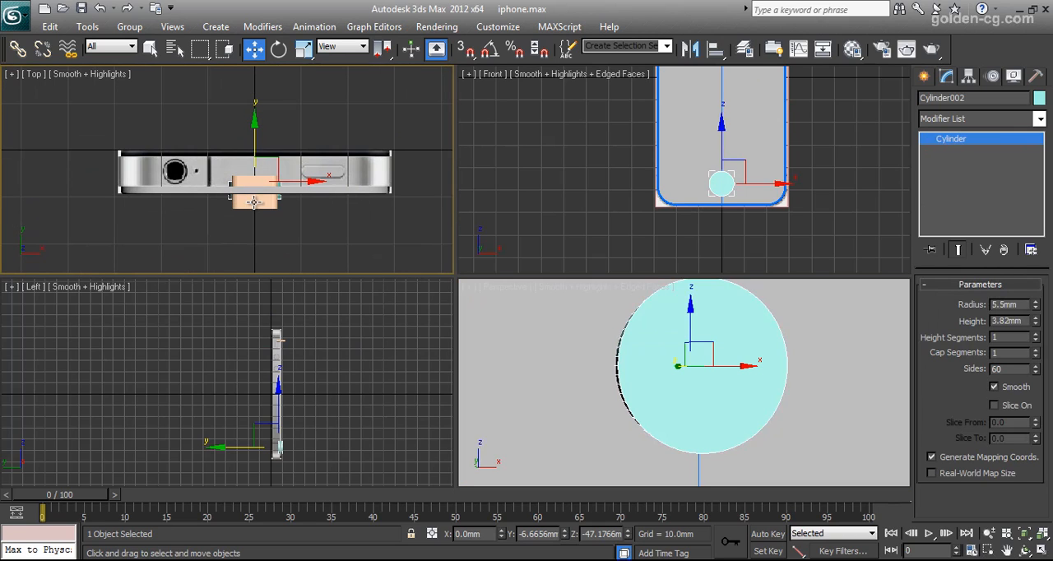
{"action": "middle_click_drag", "start_coordinate": [586, 397], "coordinate": [586, 415]}
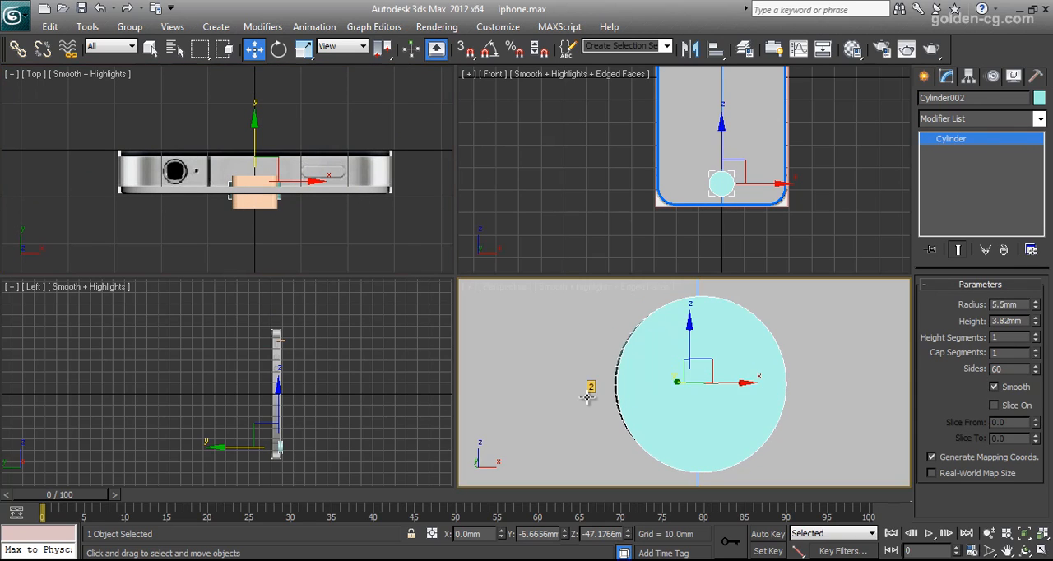
{"action": "left_click", "coordinate": [254, 199]}
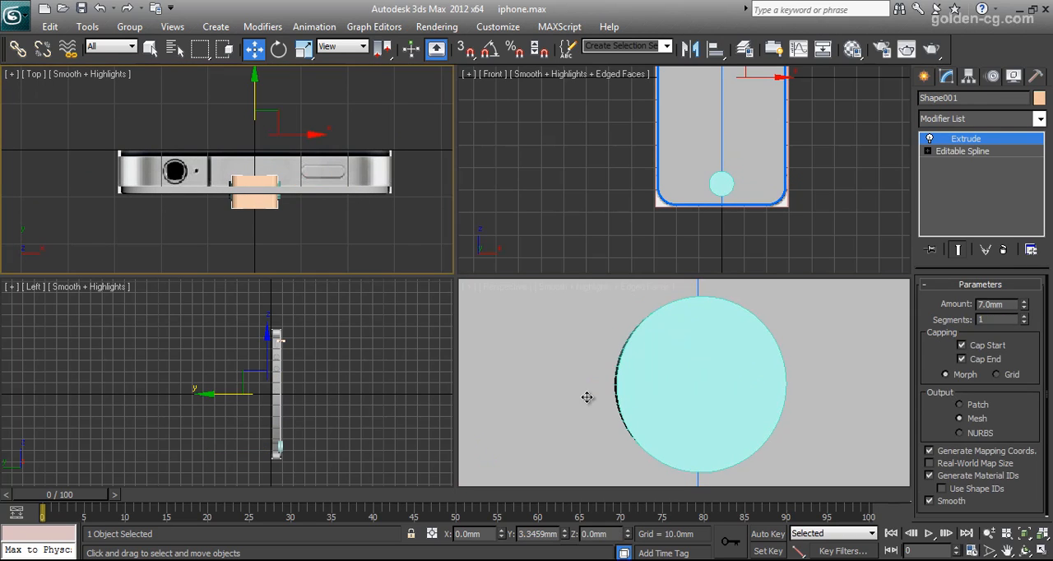
{"action": "left_click", "coordinate": [667, 173]}
{"action": "right_click", "coordinate": [597, 332]}
{"action": "right_click", "coordinate": [581, 329]}
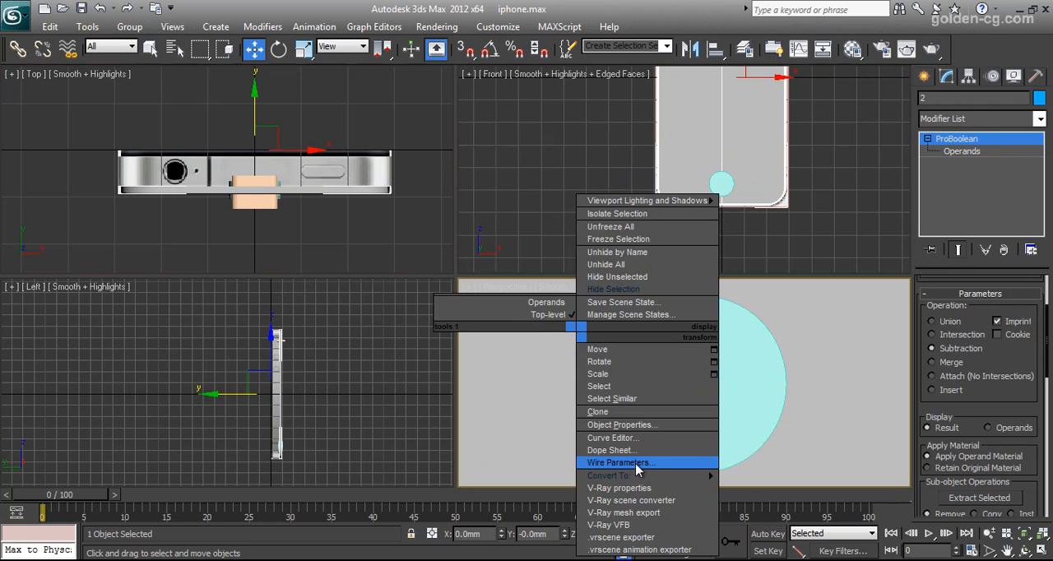
{"action": "left_click", "coordinate": [1009, 348]}
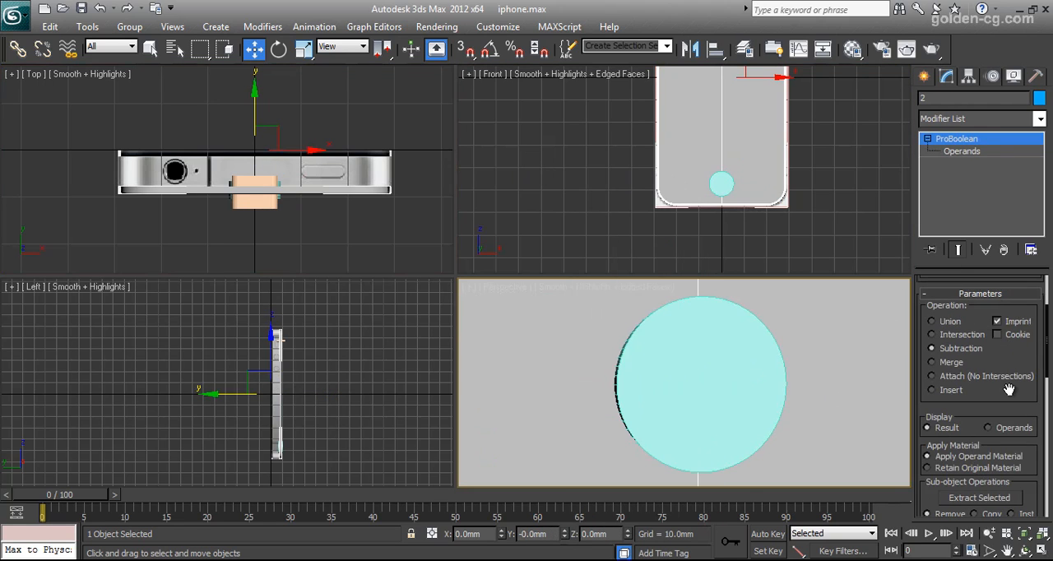
{"action": "scroll", "coordinate": [1006, 361], "scroll_direction": "up", "scroll_amount": 3}
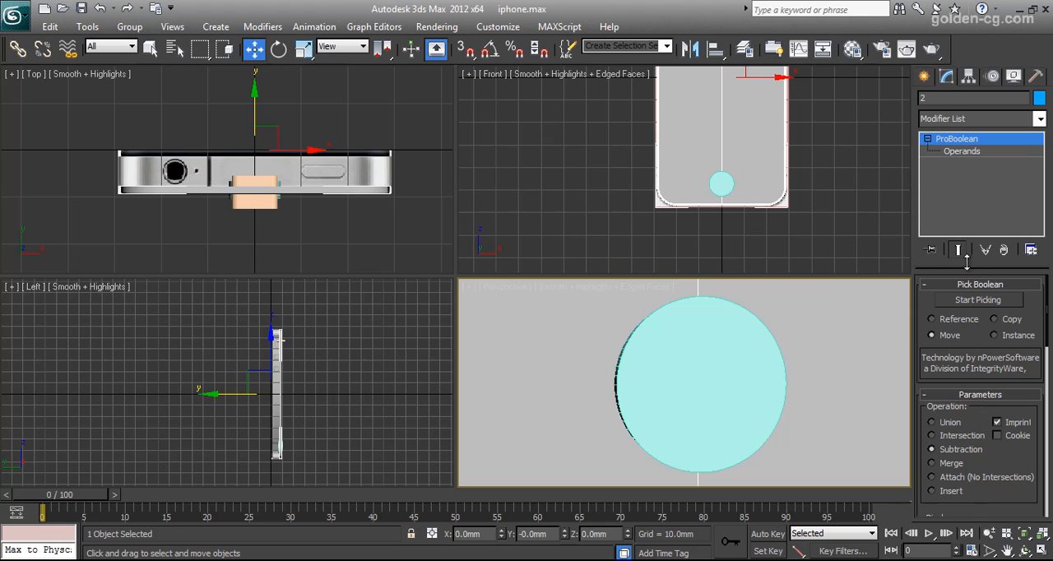
Subtract the home button cylinder and the speaker slot shape from the front shell with ProBoolean, keeping Imprint enabled.
{"action": "left_click", "coordinate": [978, 300]}
{"action": "scroll", "coordinate": [930, 387], "scroll_direction": "down", "scroll_amount": 7}
{"action": "scroll", "coordinate": [932, 390], "scroll_direction": "down", "scroll_amount": 3}
{"action": "scroll", "coordinate": [932, 391], "scroll_direction": "up", "scroll_amount": 7}
{"action": "scroll", "coordinate": [934, 391], "scroll_direction": "down", "scroll_amount": 9}
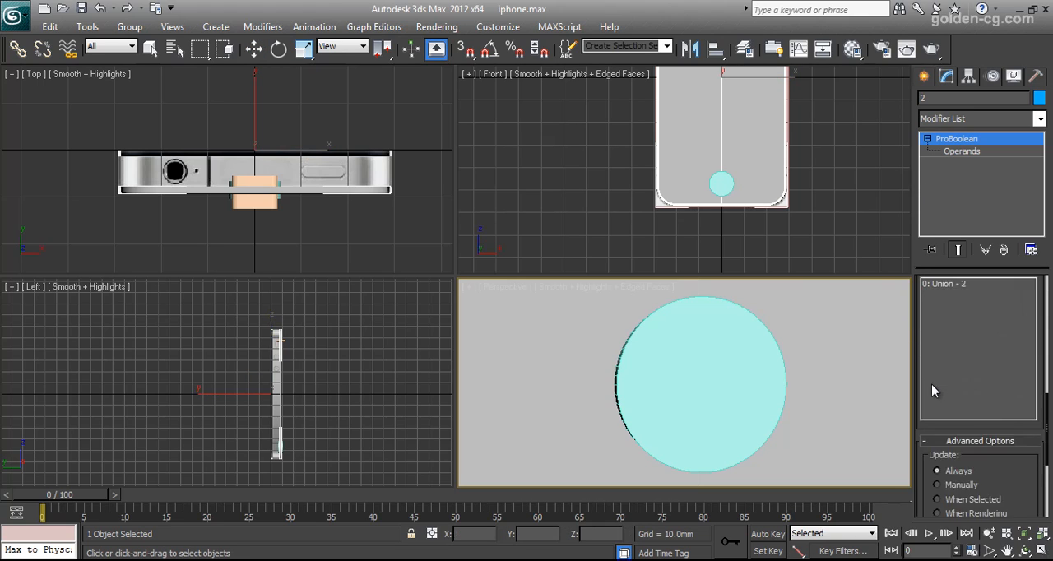
{"action": "scroll", "coordinate": [933, 391], "scroll_direction": "down", "scroll_amount": 5}
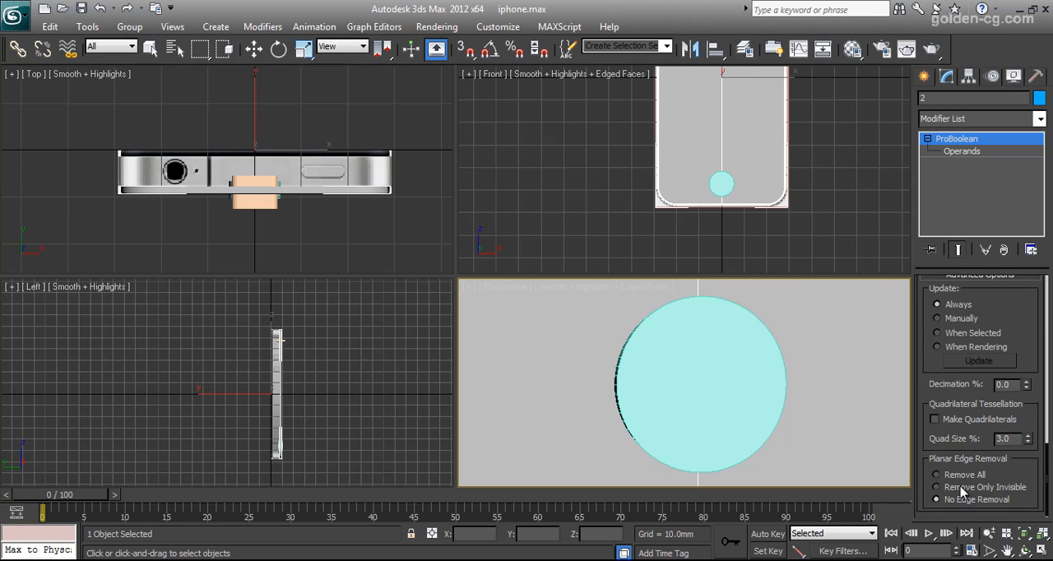
{"action": "scroll", "coordinate": [934, 400], "scroll_direction": "up", "scroll_amount": 14}
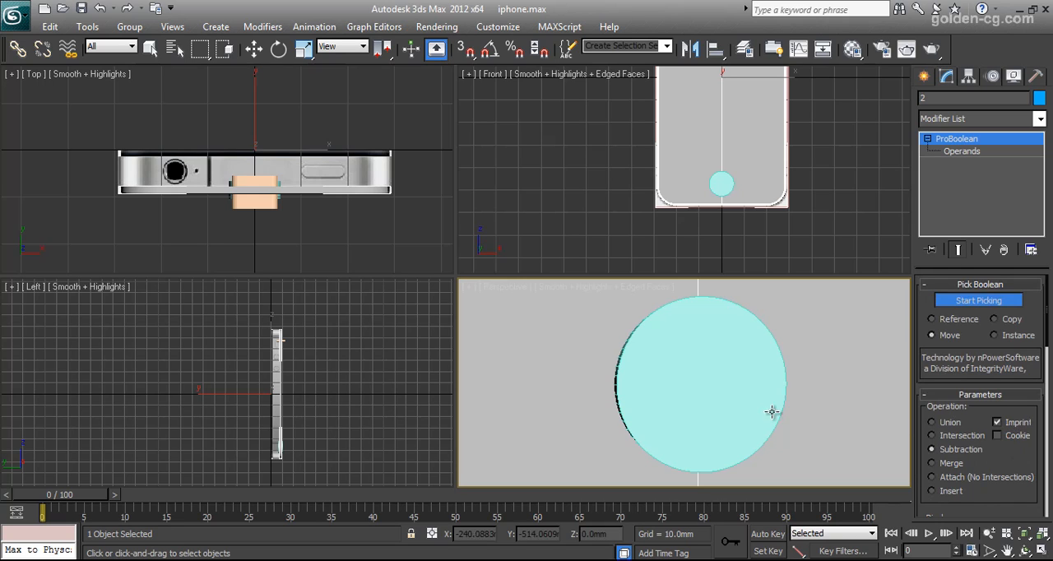
{"action": "left_click", "coordinate": [715, 401]}
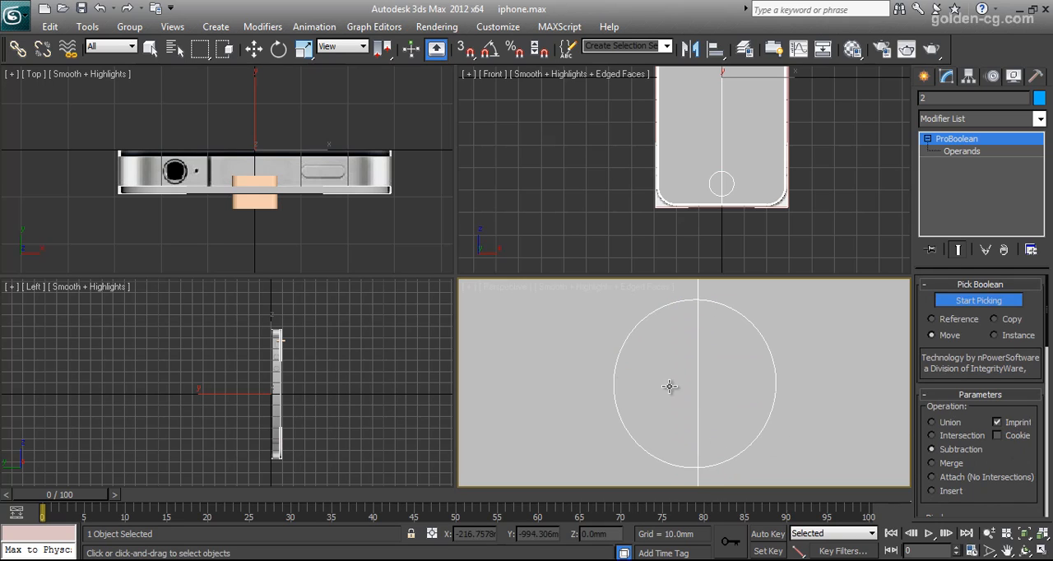
{"action": "scroll", "coordinate": [705, 153], "scroll_direction": "up", "scroll_amount": 5}
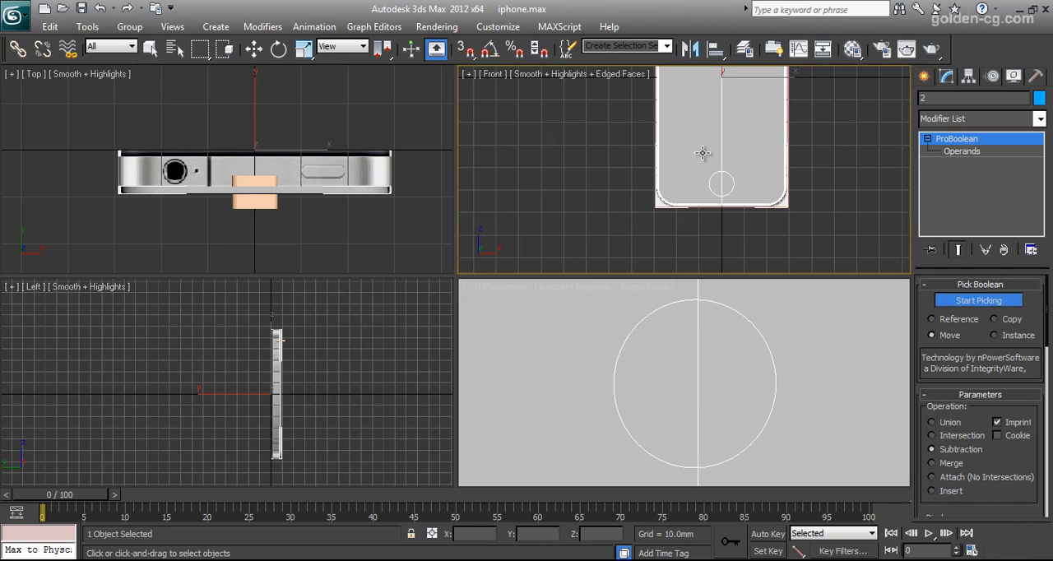
{"action": "scroll", "coordinate": [729, 193], "scroll_direction": "up", "scroll_amount": 2}
{"action": "left_click", "coordinate": [735, 182]}
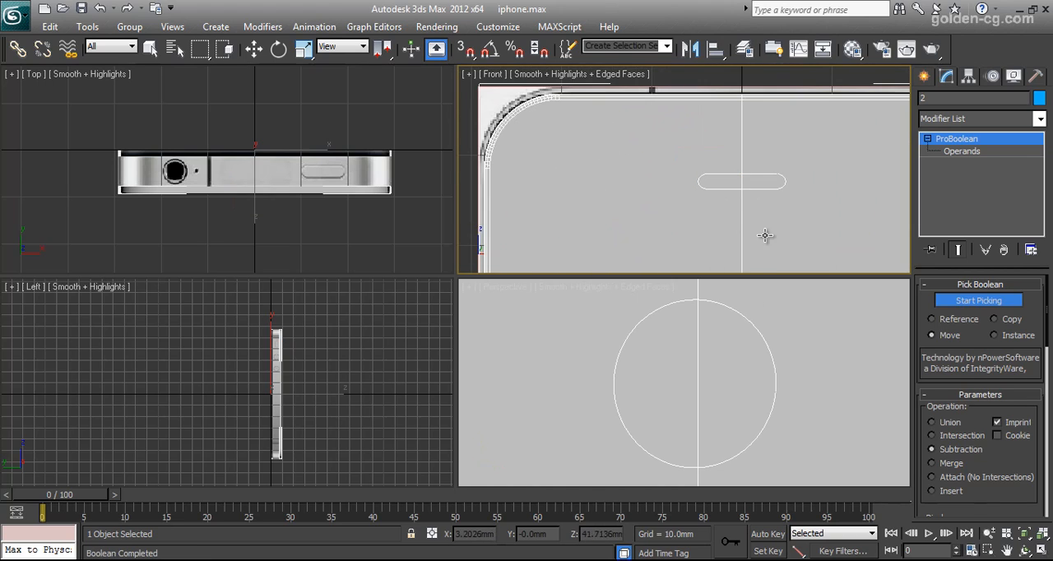
{"action": "right_click", "coordinate": [752, 226]}
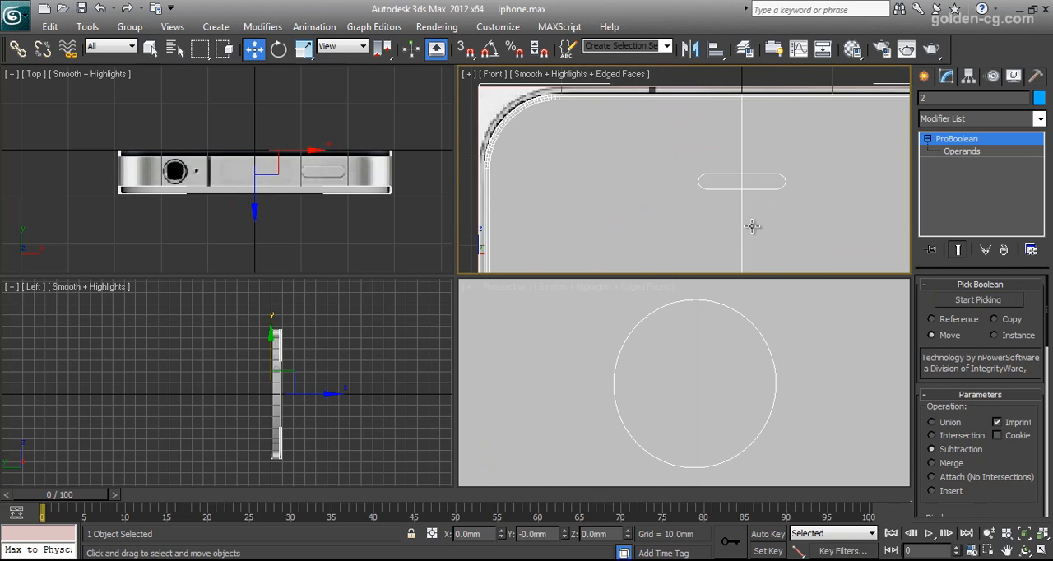
Convert the front shell to Editable Poly and delete the four imprinted polygons inside the home button and speaker outlines.
{"action": "right_click", "coordinate": [786, 231]}
{"action": "mouse_move", "coordinate": [849, 378]}
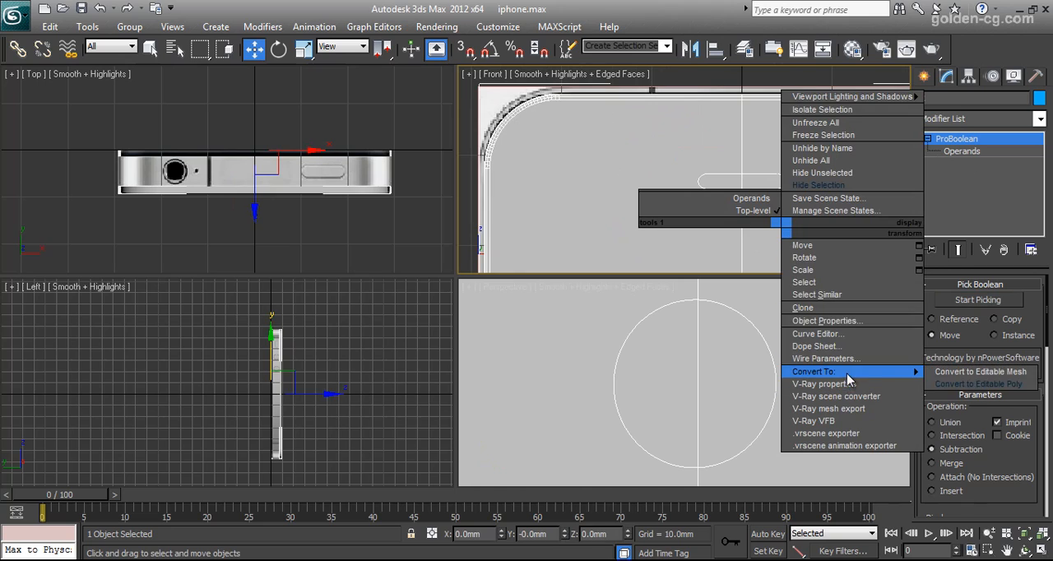
{"action": "left_click", "coordinate": [988, 384]}
{"action": "left_click_drag", "start_coordinate": [1026, 293], "coordinate": [1031, 414]}
{"action": "left_click", "coordinate": [998, 303]}
{"action": "left_click", "coordinate": [731, 359]}
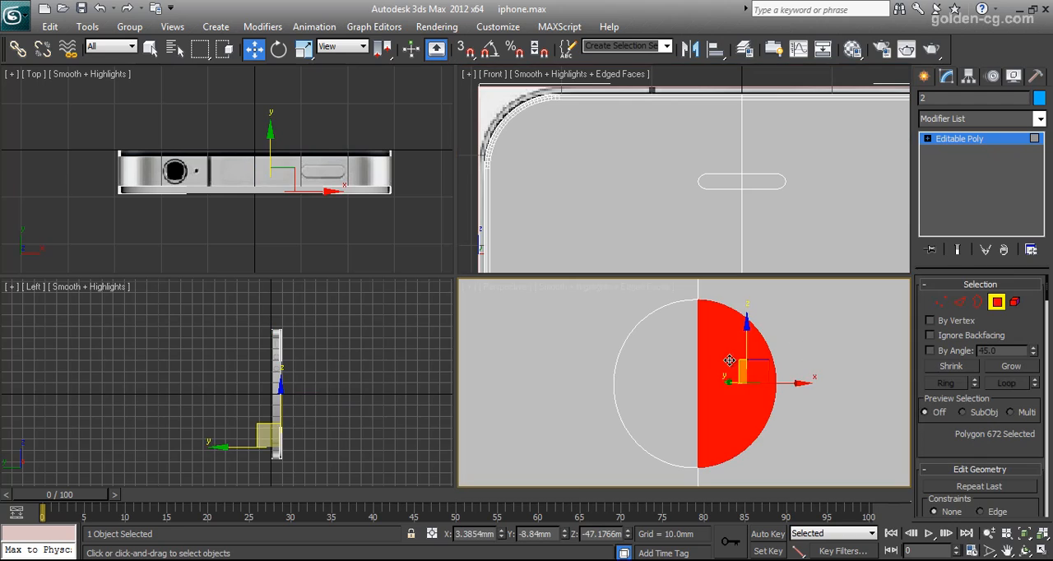
{"action": "left_click", "coordinate": [685, 360], "text": "ctrl"}
{"action": "left_click", "coordinate": [732, 181], "text": "ctrl"}
{"action": "left_click", "coordinate": [765, 181], "text": "ctrl"}
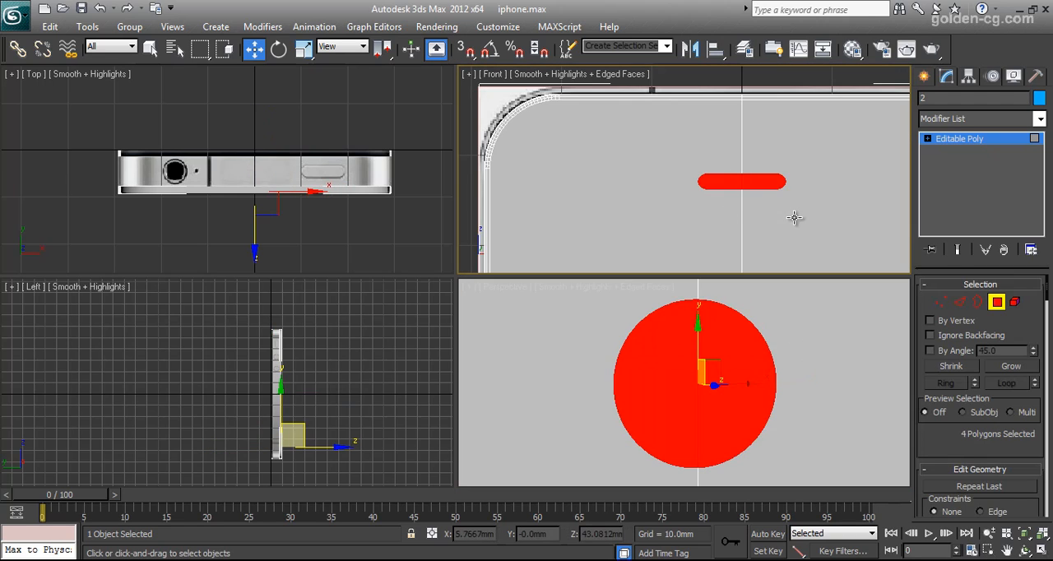
{"action": "key", "text": "Delete"}
Examine the vertices around the rims of the home button and speaker holes and where the centre edge meets them.
{"action": "left_click", "coordinate": [940, 302]}
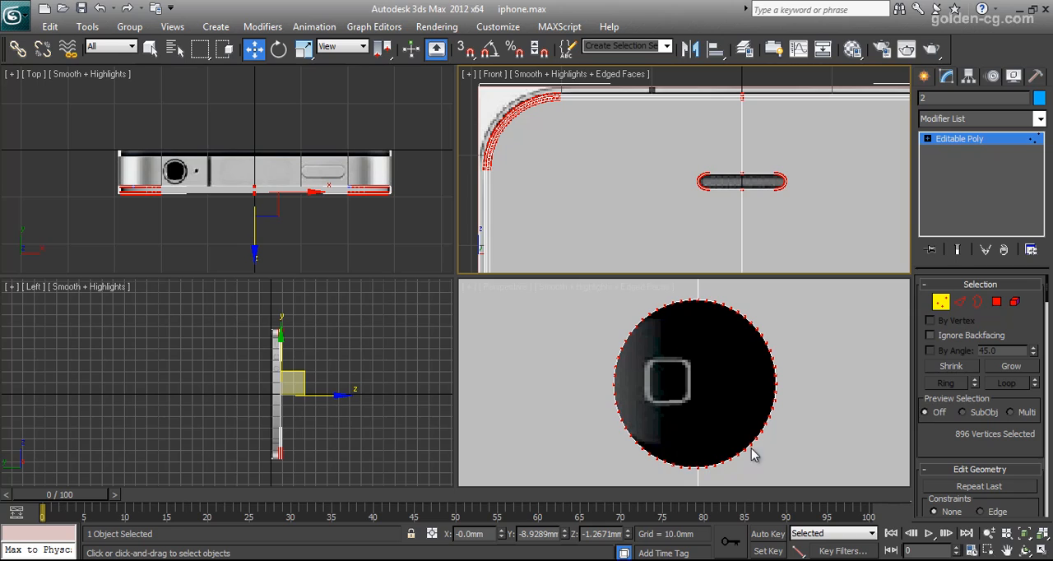
{"action": "scroll", "coordinate": [683, 333], "scroll_direction": "up", "scroll_amount": 4}
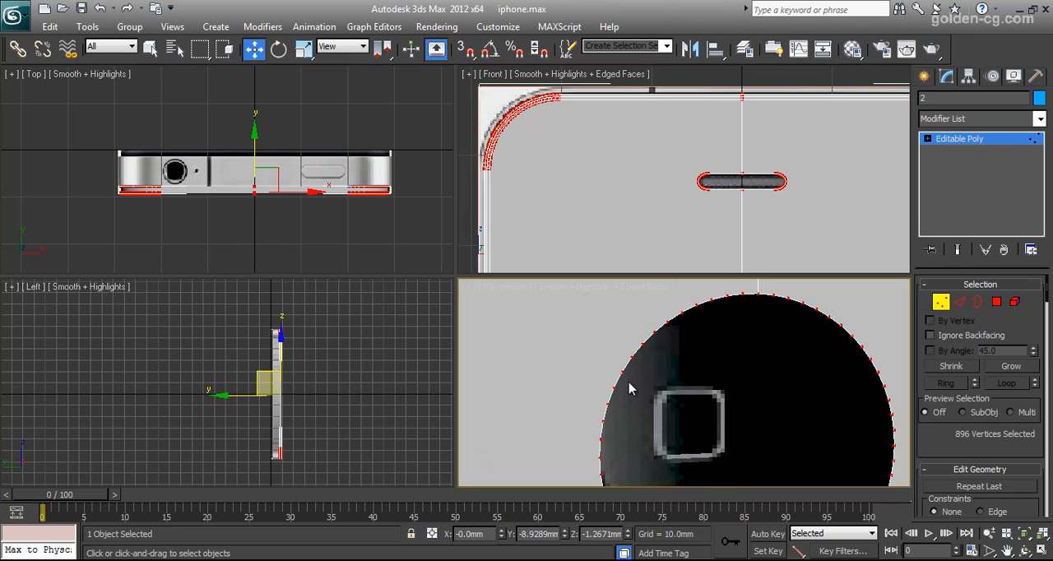
{"action": "scroll", "coordinate": [703, 199], "scroll_direction": "up", "scroll_amount": 6}
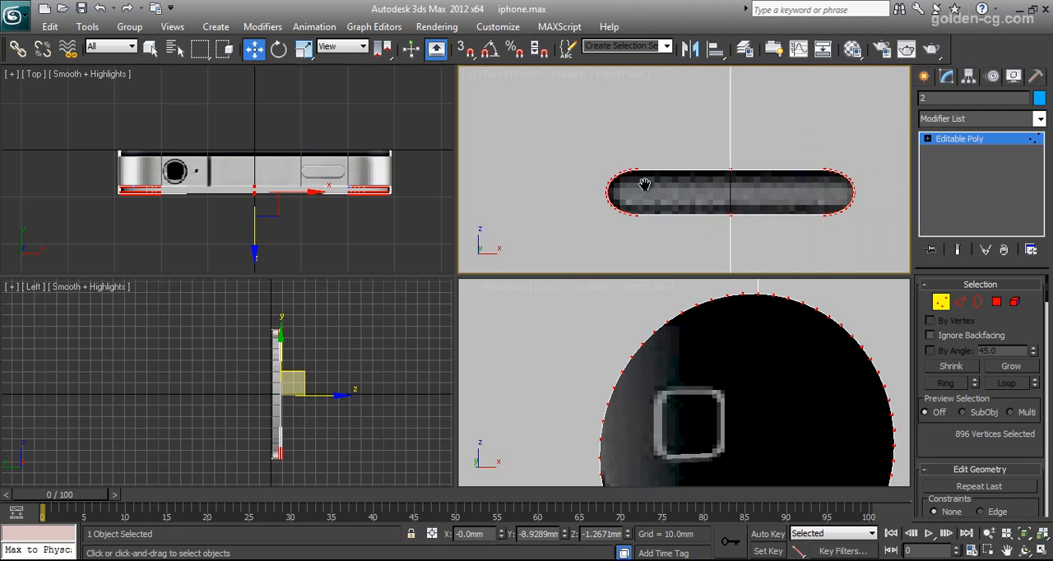
{"action": "scroll", "coordinate": [698, 185], "scroll_direction": "down", "scroll_amount": 5}
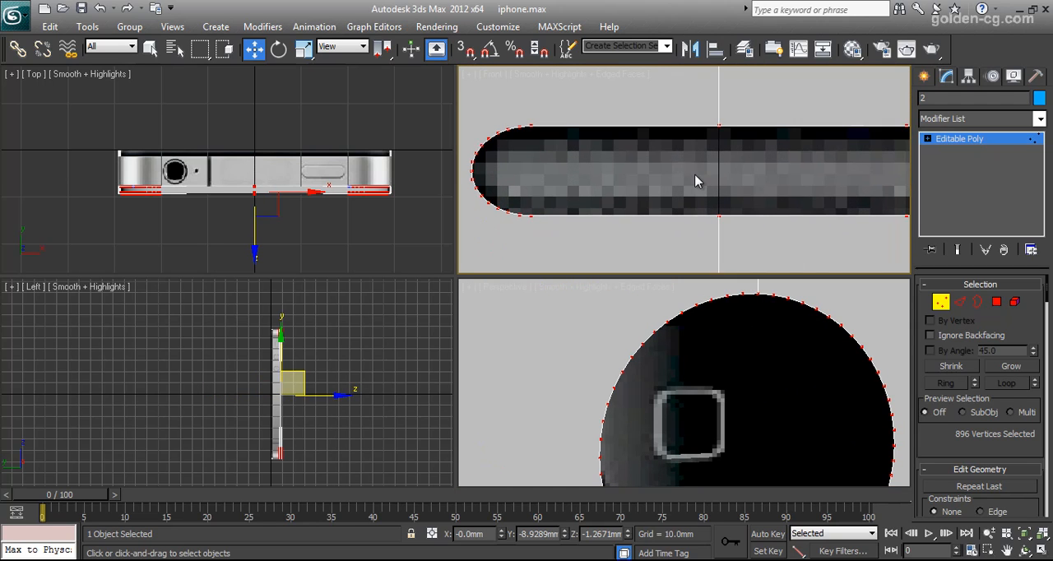
{"action": "scroll", "coordinate": [716, 369], "scroll_direction": "down", "scroll_amount": 3}
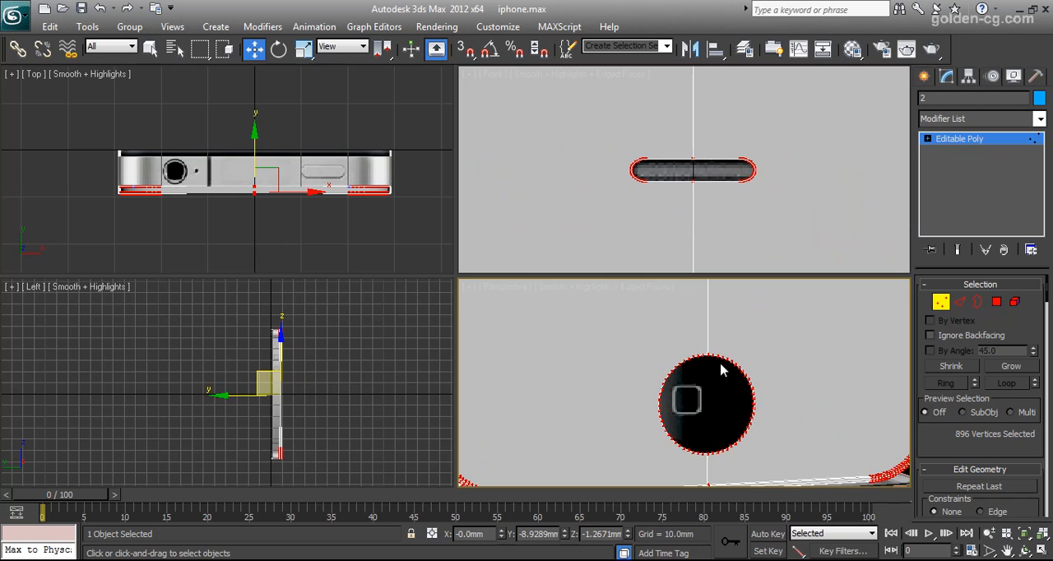
{"action": "middle_click_drag", "start_coordinate": [715, 368], "coordinate": [716, 348]}
{"action": "scroll", "coordinate": [720, 362], "scroll_direction": "up", "scroll_amount": 3}
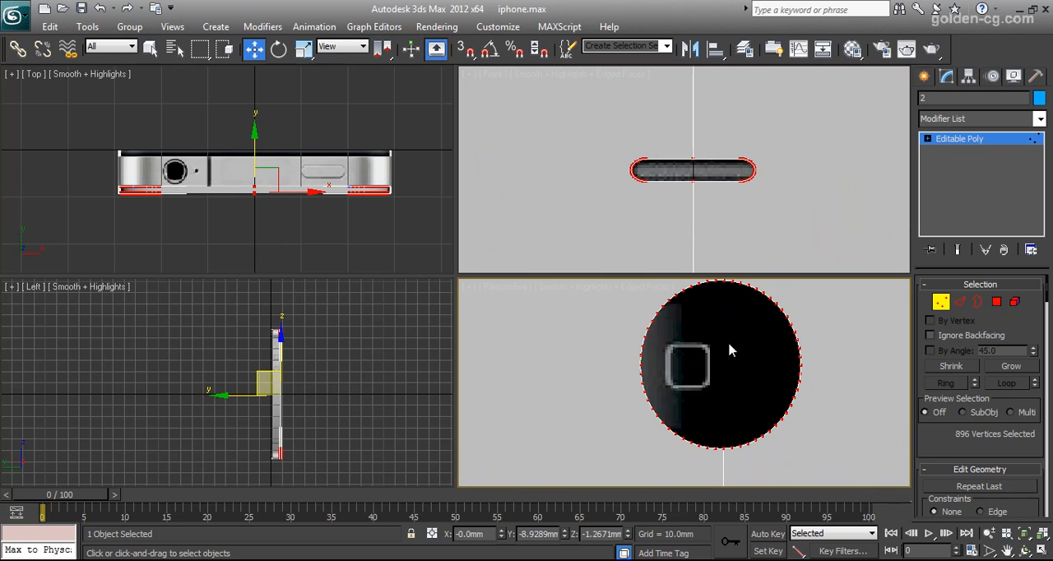
{"action": "scroll", "coordinate": [688, 304], "scroll_direction": "up", "scroll_amount": 3}
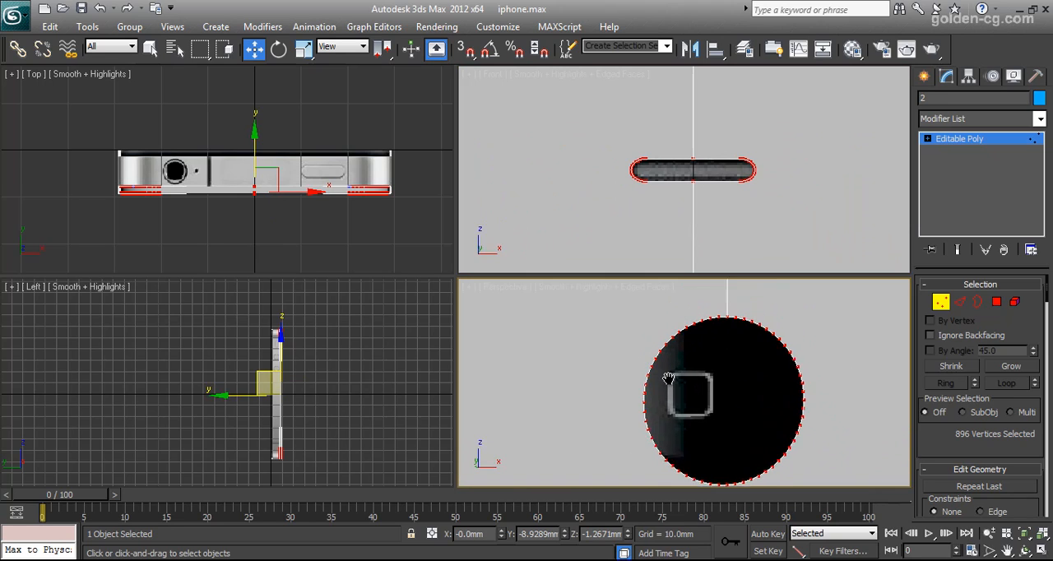
{"action": "scroll", "coordinate": [666, 187], "scroll_direction": "up", "scroll_amount": 3}
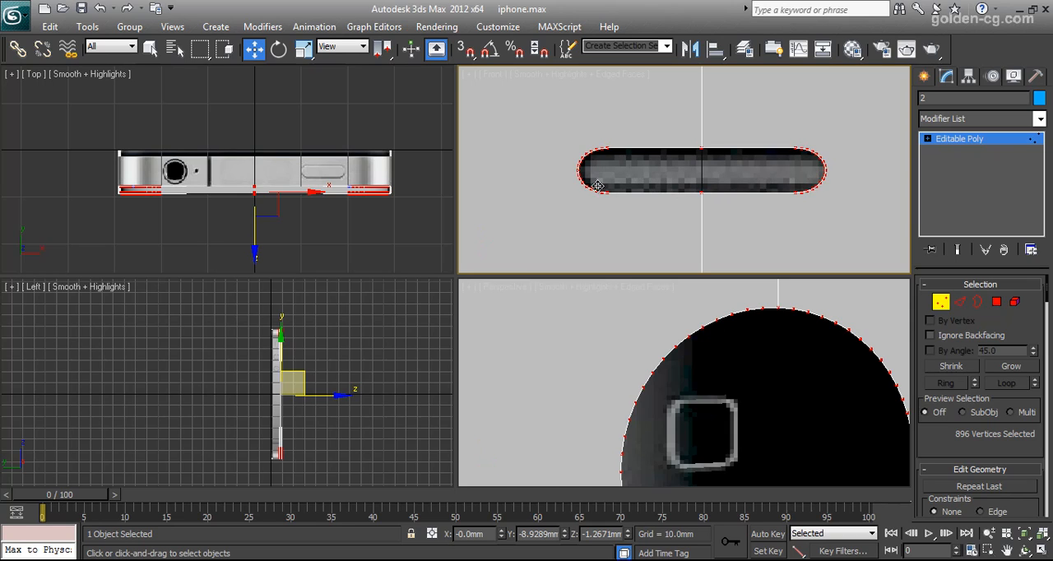
{"action": "scroll", "coordinate": [765, 158], "scroll_direction": "up", "scroll_amount": 3}
{"action": "middle_click_drag", "start_coordinate": [826, 168], "coordinate": [613, 165]}
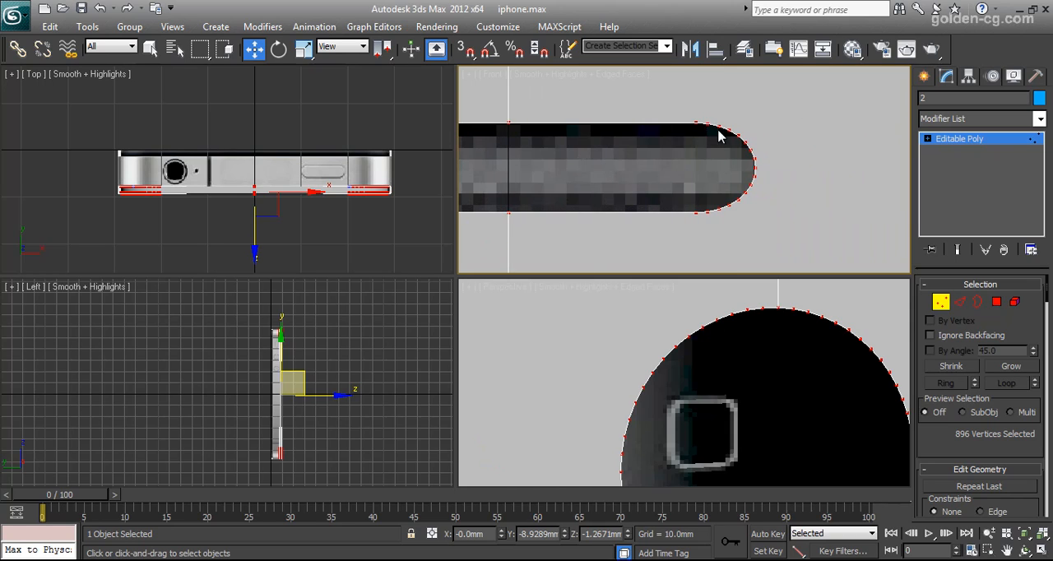
{"action": "scroll", "coordinate": [712, 212], "scroll_direction": "up", "scroll_amount": 3}
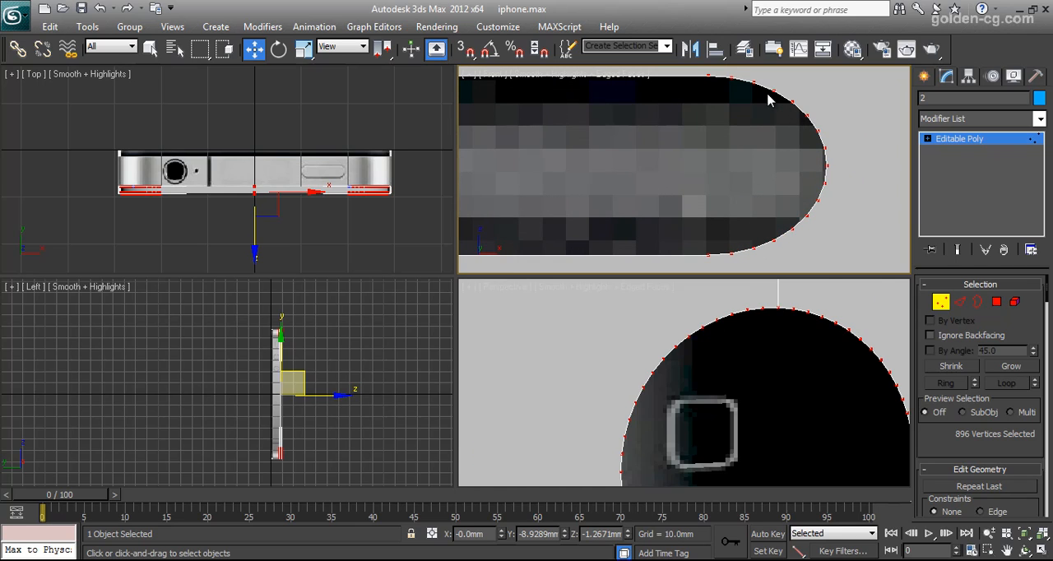
{"action": "scroll", "coordinate": [738, 165], "scroll_direction": "down", "scroll_amount": 4}
{"action": "scroll", "coordinate": [752, 350], "scroll_direction": "down", "scroll_amount": 5}
{"action": "middle_click_drag", "start_coordinate": [752, 371], "coordinate": [734, 397]}
{"action": "scroll", "coordinate": [740, 367], "scroll_direction": "up", "scroll_amount": 5}
{"action": "scroll", "coordinate": [735, 398], "scroll_direction": "up", "scroll_amount": 3}
{"action": "middle_click_drag", "start_coordinate": [735, 321], "coordinate": [705, 385]}
{"action": "scroll", "coordinate": [706, 351], "scroll_direction": "down", "scroll_amount": 5}
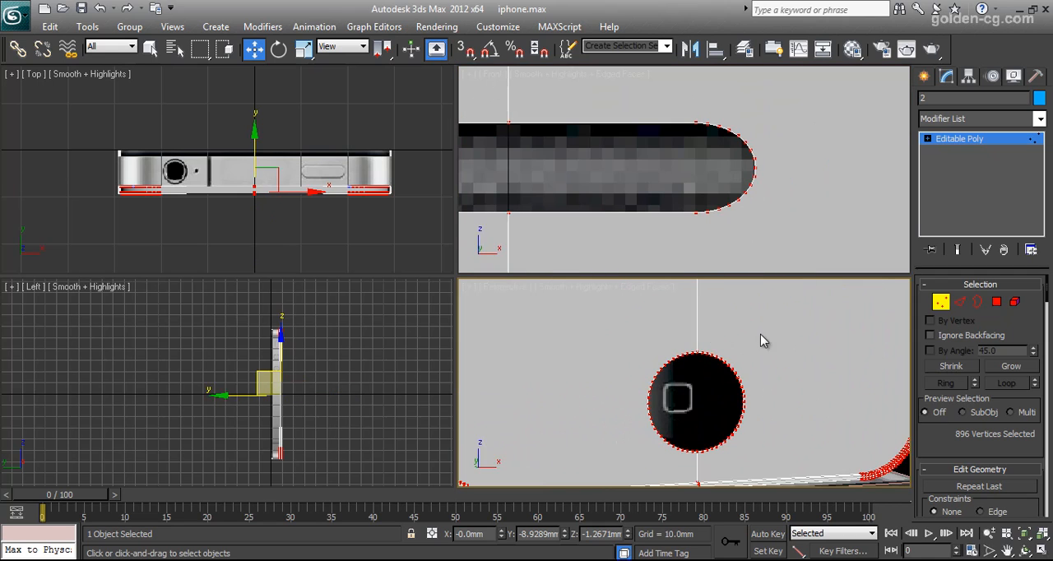
Leave vertex editing, maximize the Front view and make the front shell see-through over the phone reference image.
{"action": "left_click", "coordinate": [942, 302]}
{"action": "scroll", "coordinate": [740, 329], "scroll_direction": "down", "scroll_amount": 4}
{"action": "scroll", "coordinate": [682, 216], "scroll_direction": "down", "scroll_amount": 3}
{"action": "scroll", "coordinate": [682, 212], "scroll_direction": "down", "scroll_amount": 4}
{"action": "middle_click_drag", "start_coordinate": [682, 212], "coordinate": [675, 164]}
{"action": "key", "text": "alt+w"}
{"action": "scroll", "coordinate": [637, 169], "scroll_direction": "down", "scroll_amount": 5}
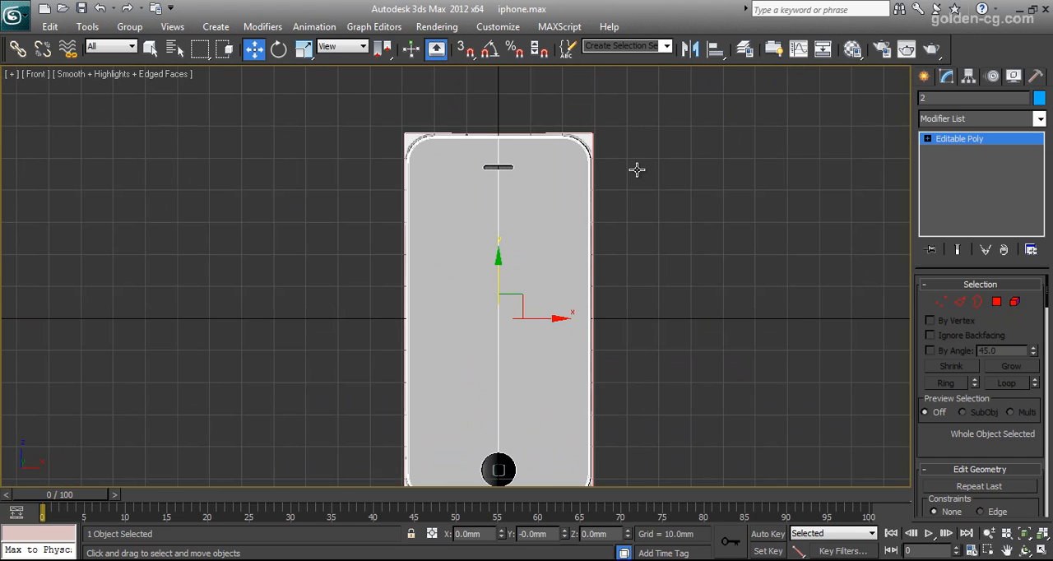
{"action": "key", "text": "alt+x"}
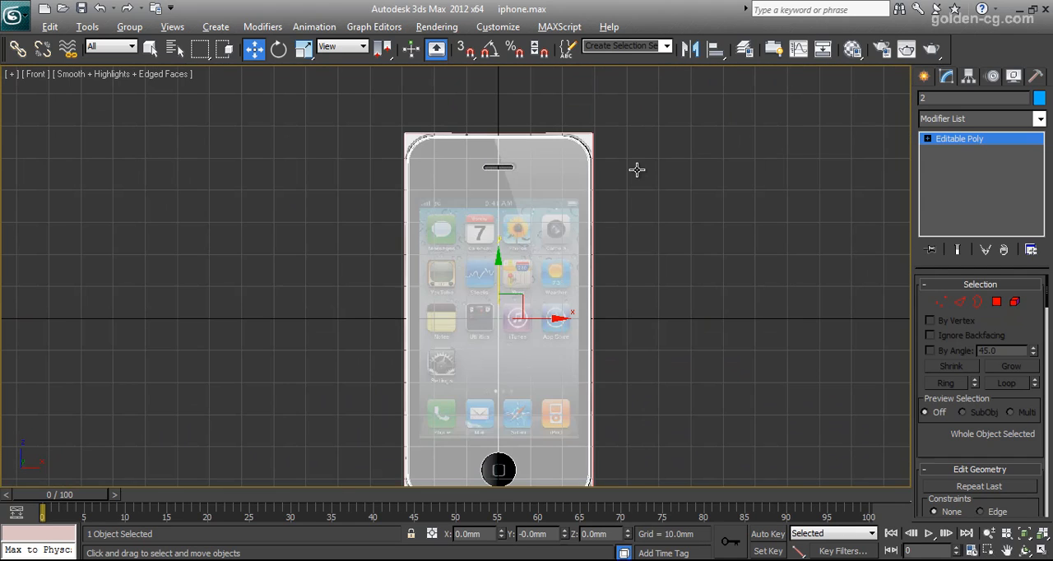
{"action": "middle_click_drag", "start_coordinate": [609, 243], "coordinate": [631, 217]}
Select the front shell's long vertical edges and connect them with 1 segment, with pinch and slide at 0.
{"action": "left_click", "coordinate": [961, 302]}
{"action": "left_click_drag", "start_coordinate": [710, 250], "coordinate": [375, 300]}
{"action": "scroll", "coordinate": [998, 403], "scroll_direction": "down", "scroll_amount": 5}
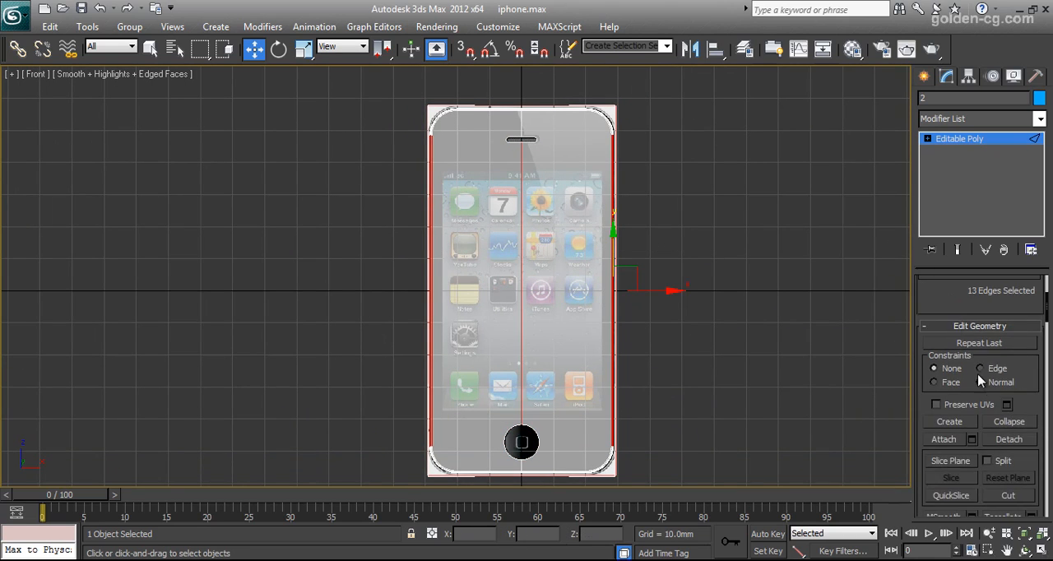
{"action": "scroll", "coordinate": [1003, 406], "scroll_direction": "down", "scroll_amount": 4}
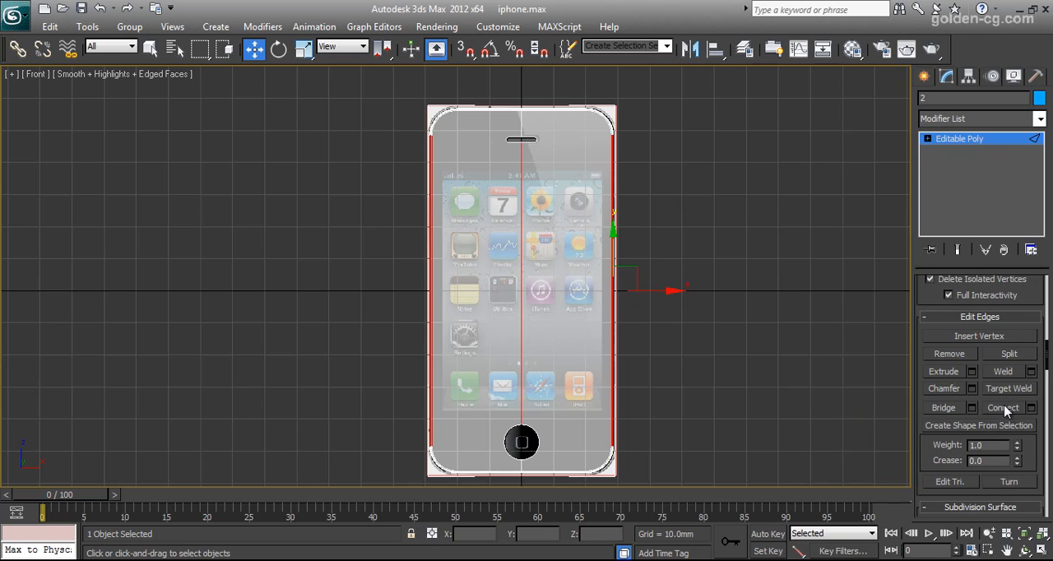
{"action": "left_click", "coordinate": [1032, 409]}
{"action": "left_click", "coordinate": [466, 351]}
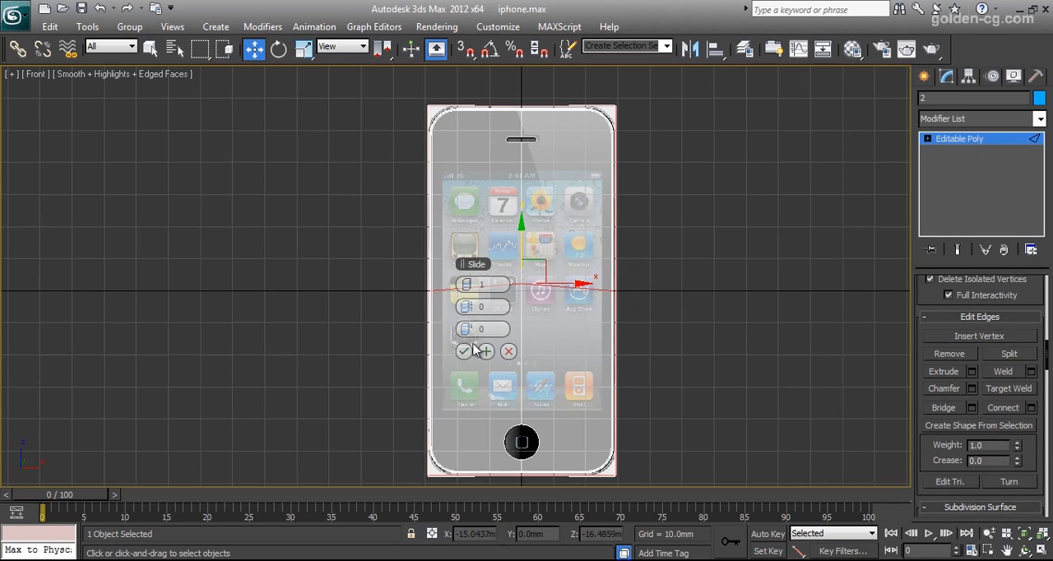
Make the new horizontal edges planar in Y and move them down to the lower border of the reference screen.
{"action": "scroll", "coordinate": [1020, 362], "scroll_direction": "up", "scroll_amount": 5}
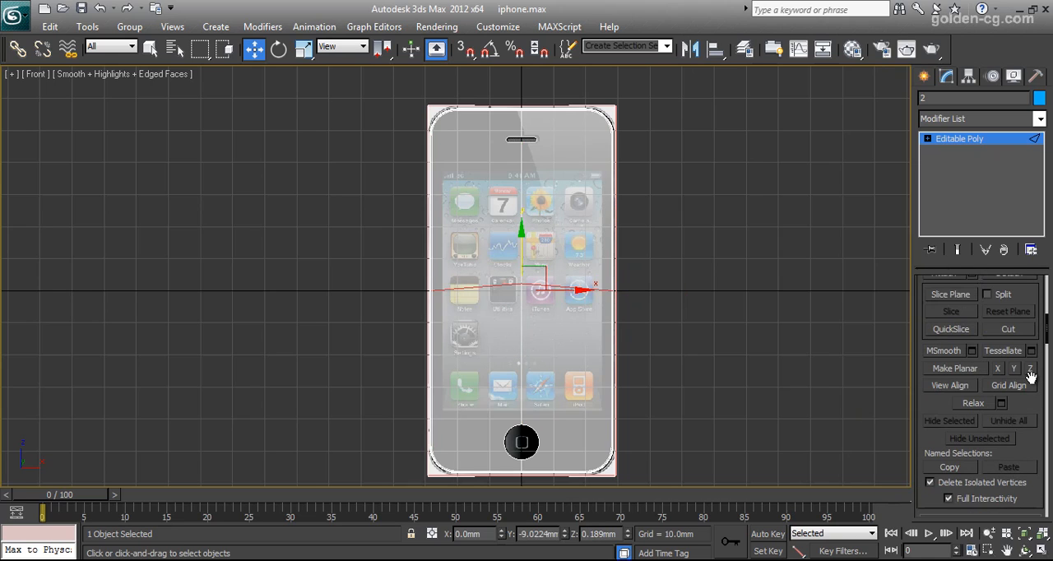
{"action": "left_click", "coordinate": [1015, 368]}
{"action": "left_click_drag", "start_coordinate": [522, 244], "coordinate": [522, 365]}
Connect the vertical edges above the lower horizontal line with one more edge loop and make it planar in Y.
{"action": "left_click_drag", "start_coordinate": [663, 246], "coordinate": [377, 285]}
{"action": "scroll", "coordinate": [1032, 409], "scroll_direction": "down", "scroll_amount": 5}
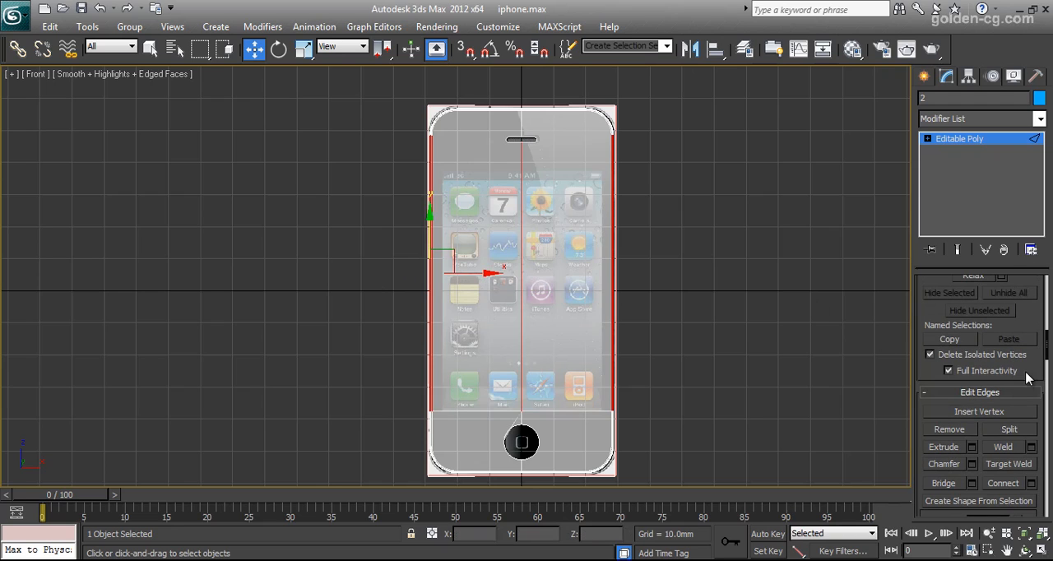
{"action": "left_click", "coordinate": [1008, 485]}
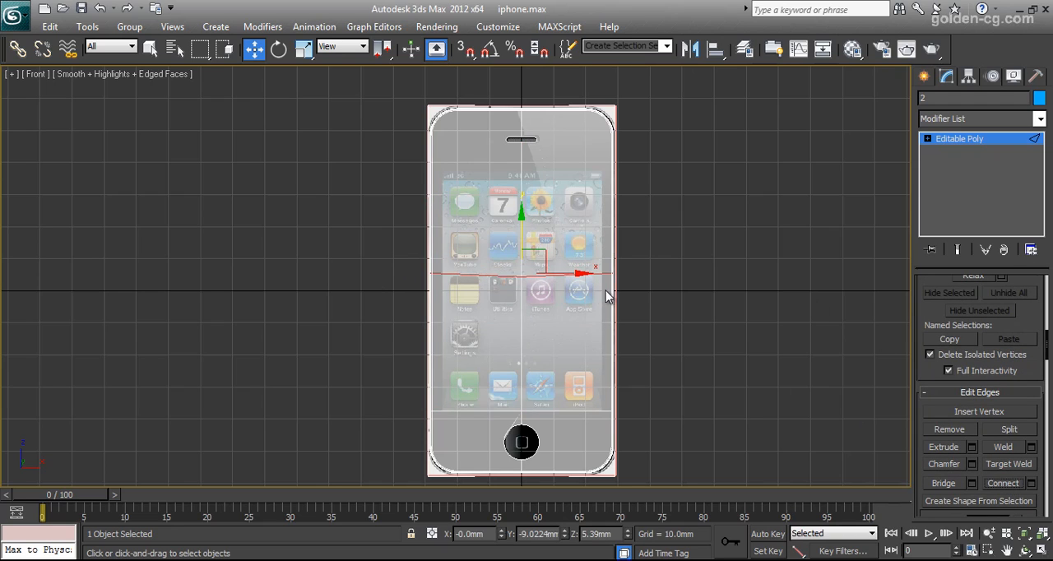
{"action": "scroll", "coordinate": [972, 380], "scroll_direction": "up", "scroll_amount": 4}
{"action": "left_click", "coordinate": [1016, 342]}
Move the second horizontal edge loop up to the upper border of the reference screen, below the speaker slot.
{"action": "middle_click_drag", "start_coordinate": [516, 245], "coordinate": [522, 314]}
{"action": "left_click_drag", "start_coordinate": [532, 309], "coordinate": [529, 207]}
{"action": "scroll", "coordinate": [535, 263], "scroll_direction": "up", "scroll_amount": 9}
{"action": "mouse_move", "coordinate": [592, 292]}
{"action": "left_mouse_down"}
{"action": "mouse_move", "coordinate": [592, 280]}
{"action": "mouse_move", "coordinate": [590, 293]}
{"action": "left_mouse_up"}
{"action": "scroll", "coordinate": [517, 354], "scroll_direction": "down", "scroll_amount": 2}
{"action": "scroll", "coordinate": [567, 428], "scroll_direction": "down", "scroll_amount": 9}
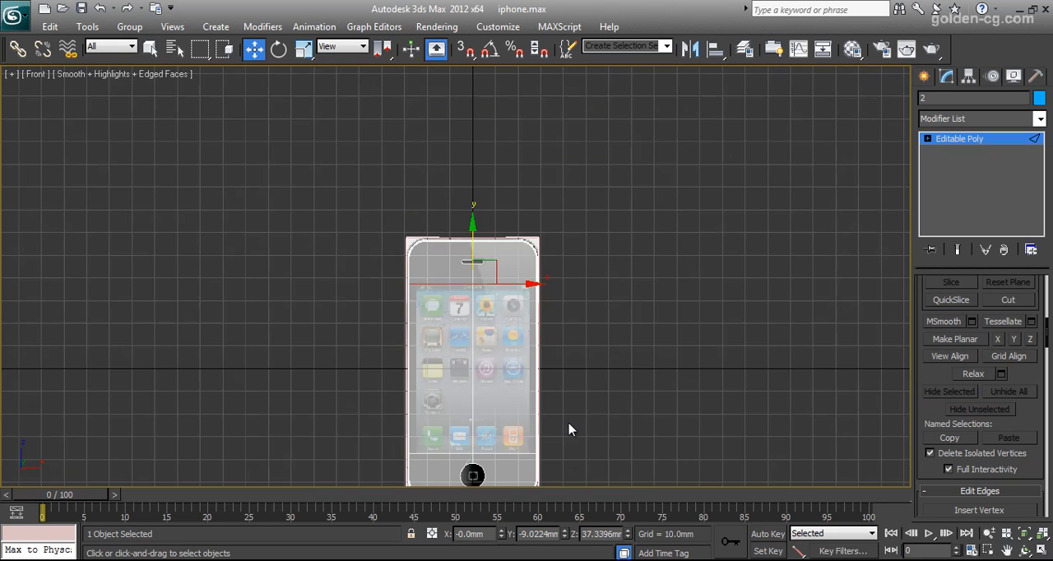
Select the vertices along the lower horizontal edge loop and line them up with the reference screen's lower border.
{"action": "scroll", "coordinate": [626, 338], "scroll_direction": "up", "scroll_amount": 5}
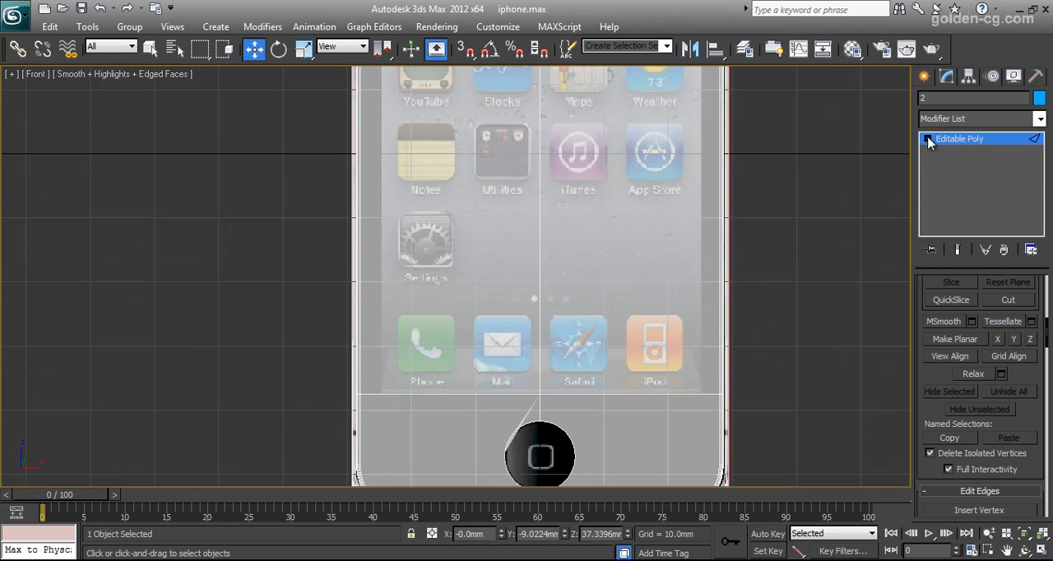
{"action": "left_click", "coordinate": [928, 140]}
{"action": "left_click", "coordinate": [954, 152]}
{"action": "left_click_drag", "start_coordinate": [430, 384], "coordinate": [347, 404]}
{"action": "scroll", "coordinate": [490, 365], "scroll_direction": "up", "scroll_amount": 3}
{"action": "left_click_drag", "start_coordinate": [597, 370], "coordinate": [595, 369]}
{"action": "scroll", "coordinate": [596, 370], "scroll_direction": "down", "scroll_amount": 3}
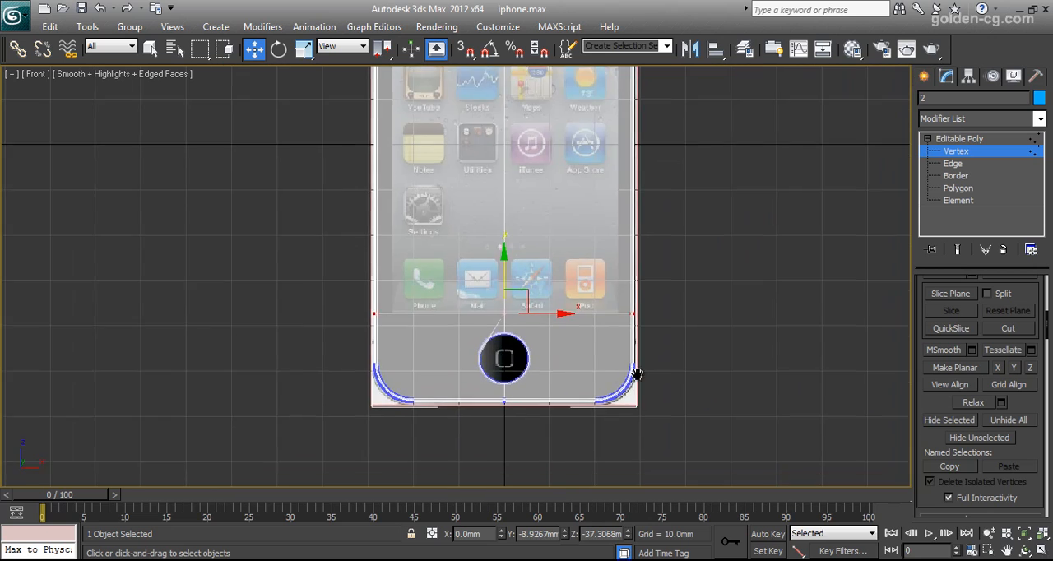
{"action": "scroll", "coordinate": [637, 357], "scroll_direction": "up", "scroll_amount": 5}
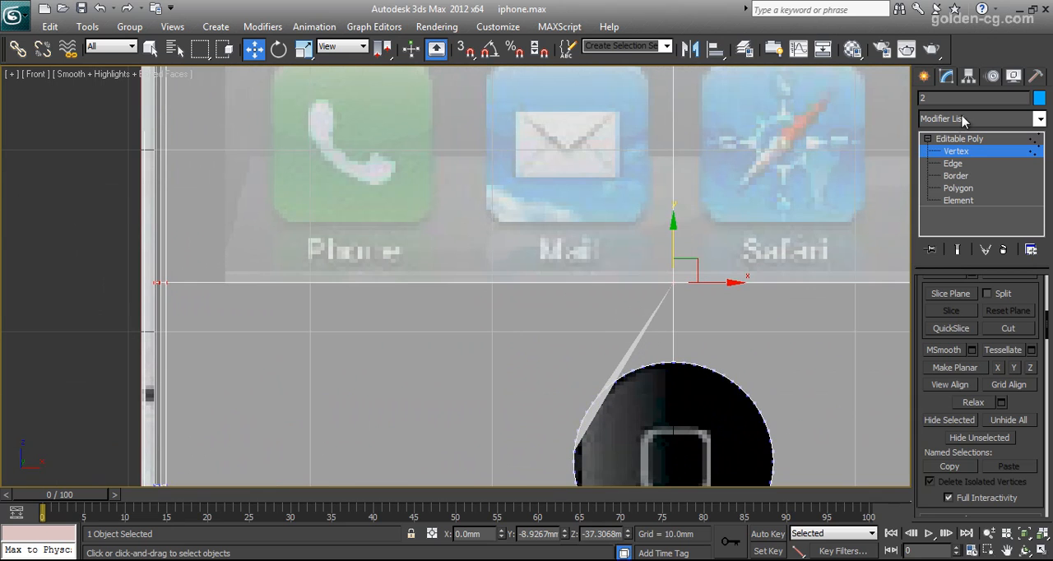
Examine the edges along the upper and lower screen borders and the stray triangular sliver beside the home button opening.
{"action": "left_click", "coordinate": [956, 163]}
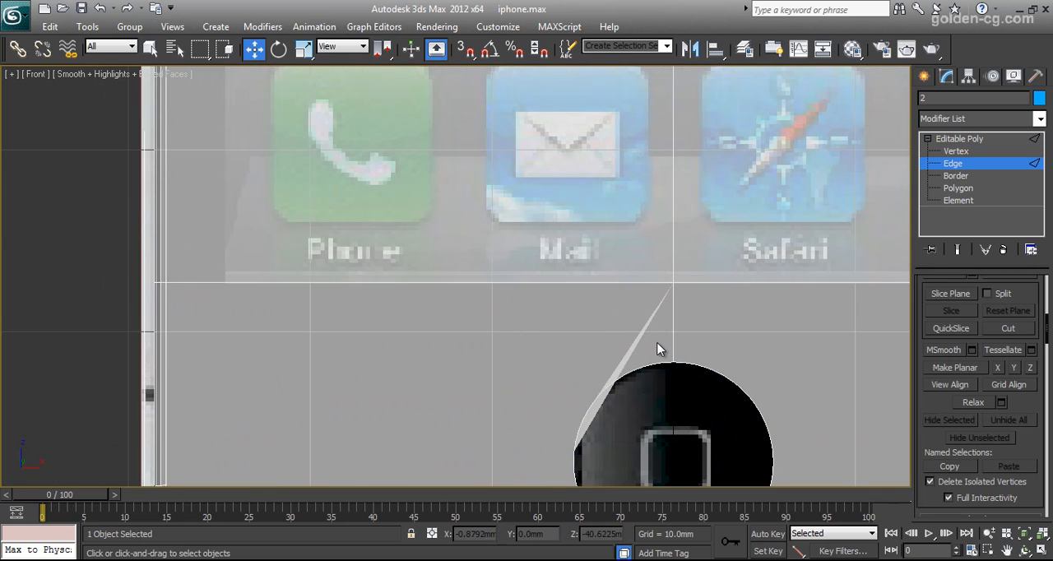
{"action": "scroll", "coordinate": [661, 353], "scroll_direction": "down", "scroll_amount": 4}
{"action": "scroll", "coordinate": [601, 272], "scroll_direction": "up", "scroll_amount": 6}
{"action": "middle_click_drag", "start_coordinate": [646, 298], "coordinate": [542, 345]}
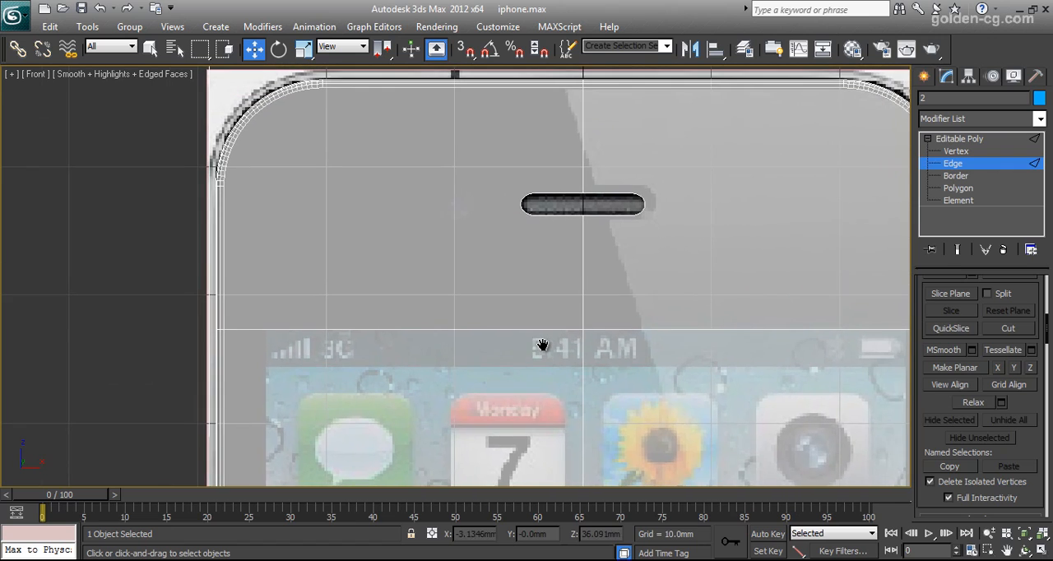
{"action": "scroll", "coordinate": [543, 346], "scroll_direction": "down", "scroll_amount": 5}
{"action": "scroll", "coordinate": [540, 357], "scroll_direction": "up", "scroll_amount": 4}
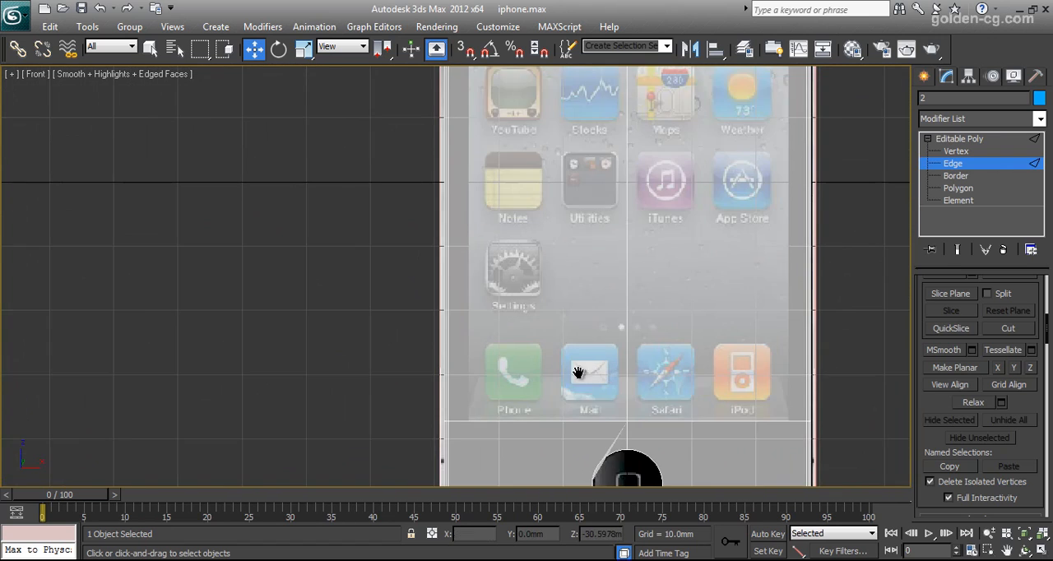
{"action": "scroll", "coordinate": [508, 346], "scroll_direction": "up", "scroll_amount": 4}
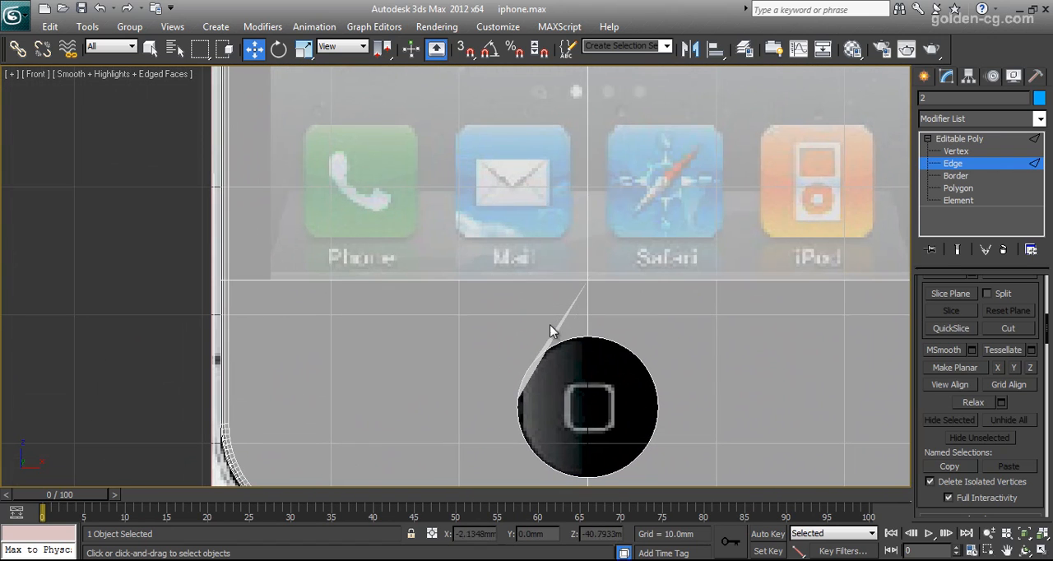
{"action": "middle_click_drag", "start_coordinate": [556, 361], "coordinate": [566, 325]}
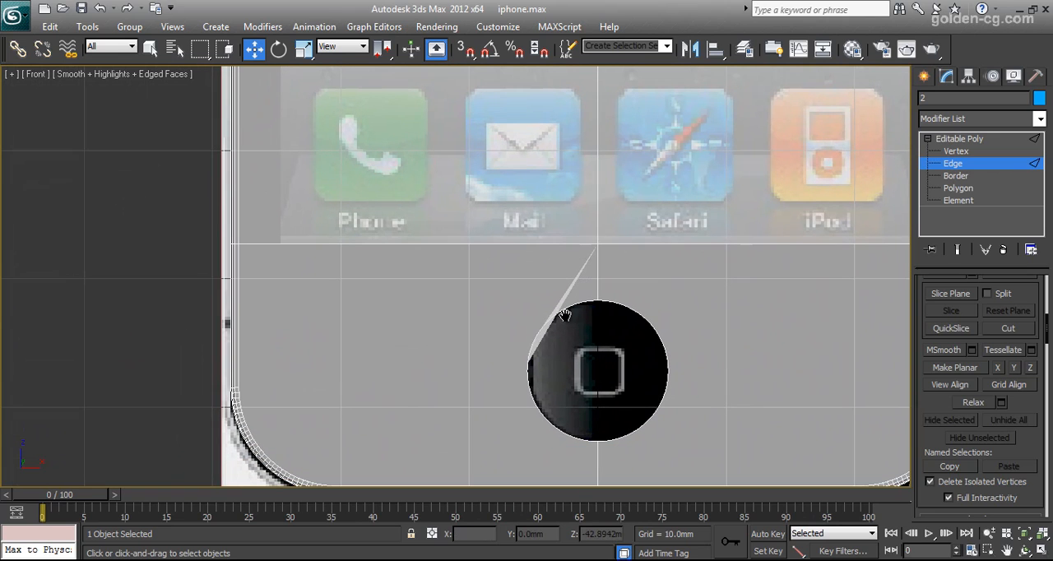
Try to connect the home button opening's leftmost vertex to the inner vertex where the shell's lower left corner curve begins.
{"action": "left_click", "coordinate": [955, 152]}
{"action": "scroll", "coordinate": [632, 340], "scroll_direction": "up", "scroll_amount": 5}
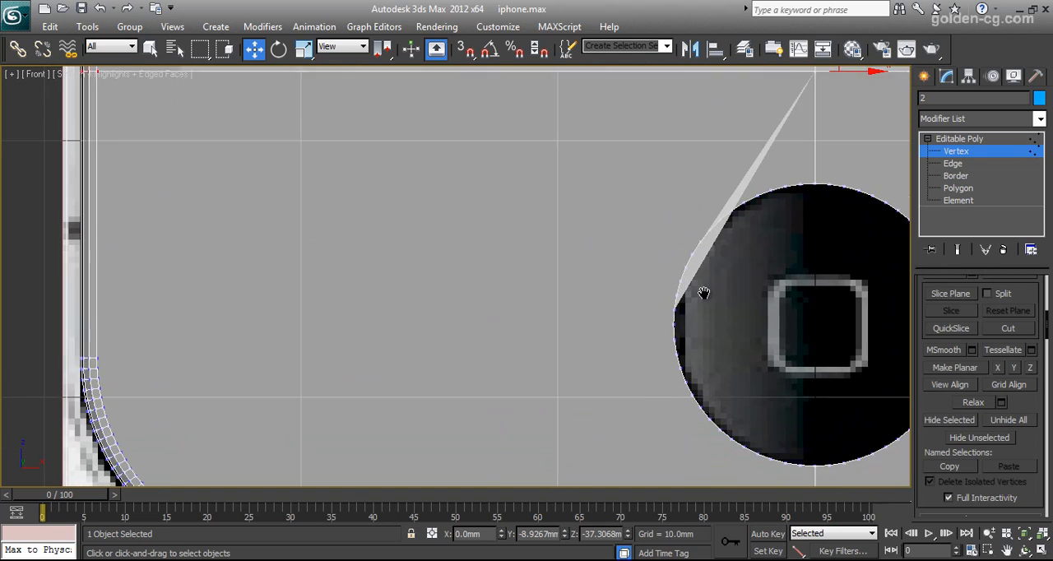
{"action": "left_click", "coordinate": [680, 299]}
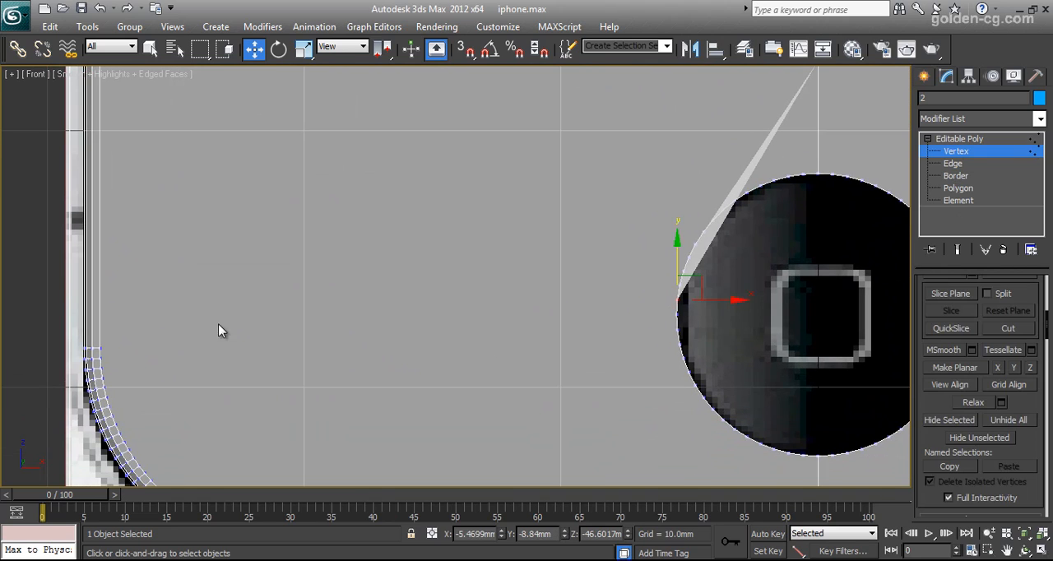
{"action": "left_click", "coordinate": [103, 349], "text": "ctrl"}
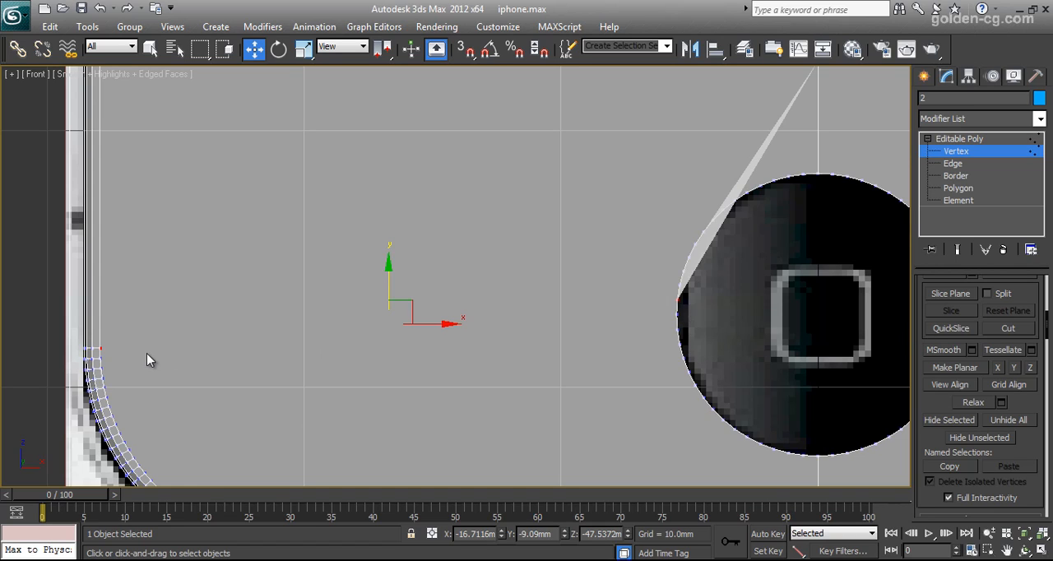
{"action": "scroll", "coordinate": [1033, 441], "scroll_direction": "up", "scroll_amount": 3}
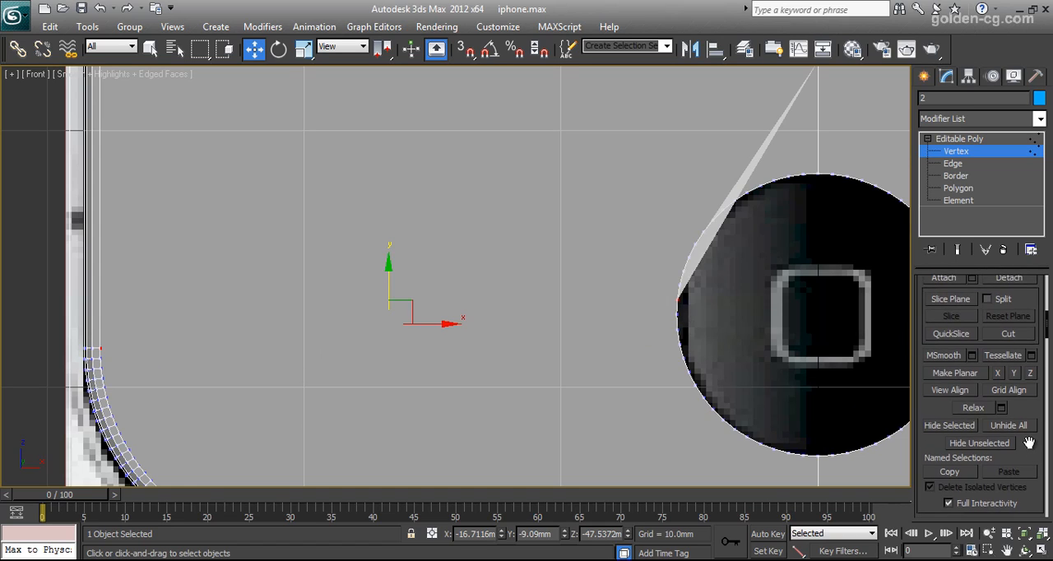
{"action": "scroll", "coordinate": [1033, 441], "scroll_direction": "down", "scroll_amount": 10}
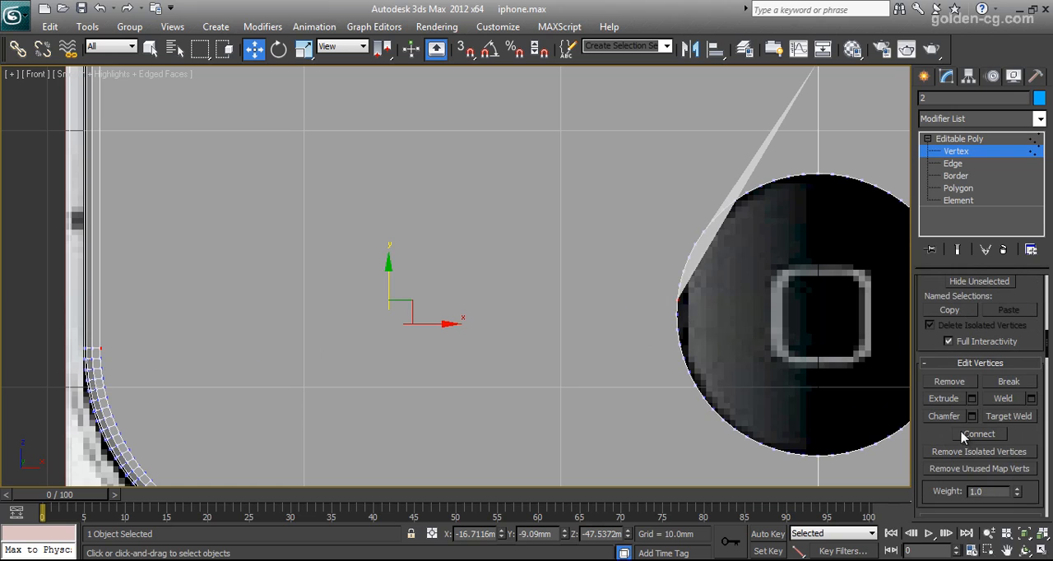
{"action": "left_click", "coordinate": [987, 437]}
{"action": "middle_click_drag", "start_coordinate": [609, 399], "coordinate": [590, 390]}
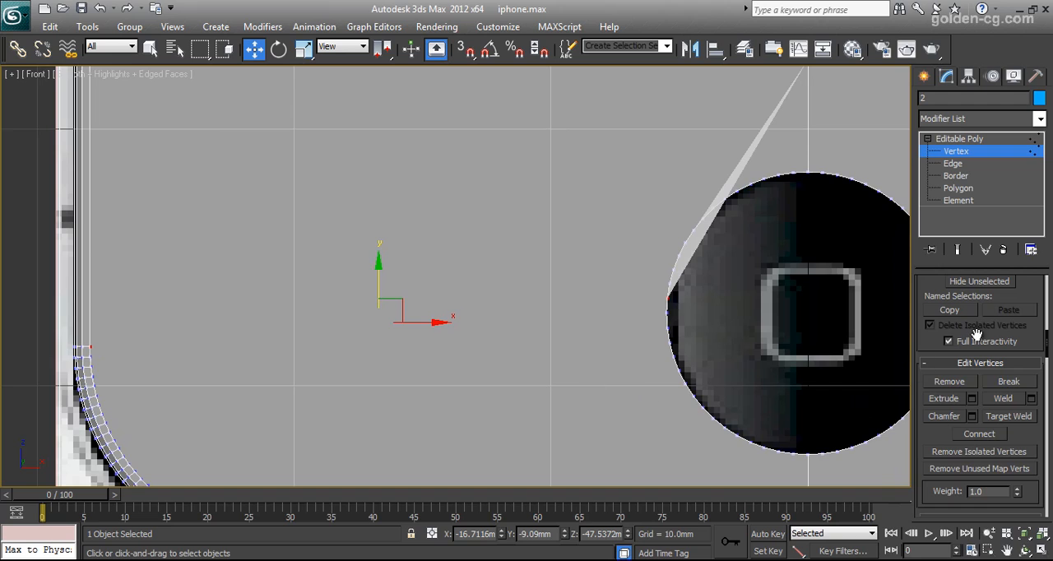
Cut an edge from the home button opening's left side to the inner vertex where the lower left corner curve begins.
{"action": "scroll", "coordinate": [1027, 341], "scroll_direction": "down", "scroll_amount": 10}
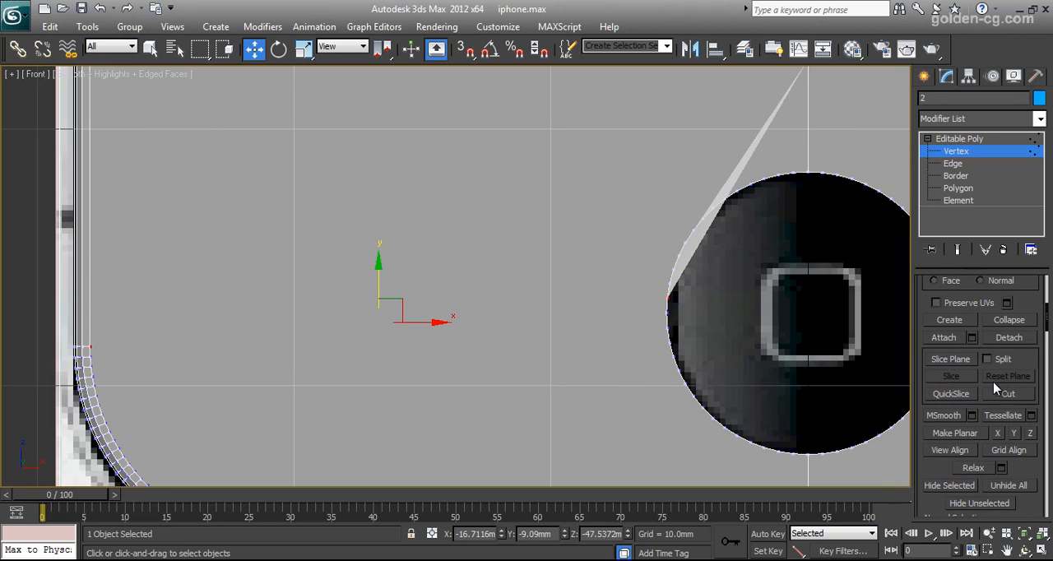
{"action": "left_click", "coordinate": [1007, 393]}
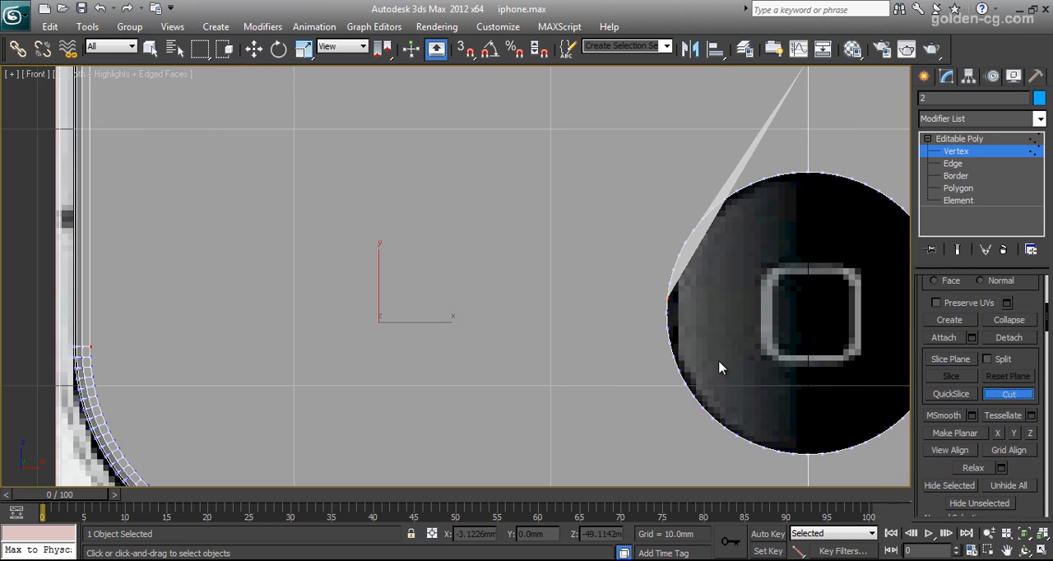
{"action": "left_click", "coordinate": [667, 298]}
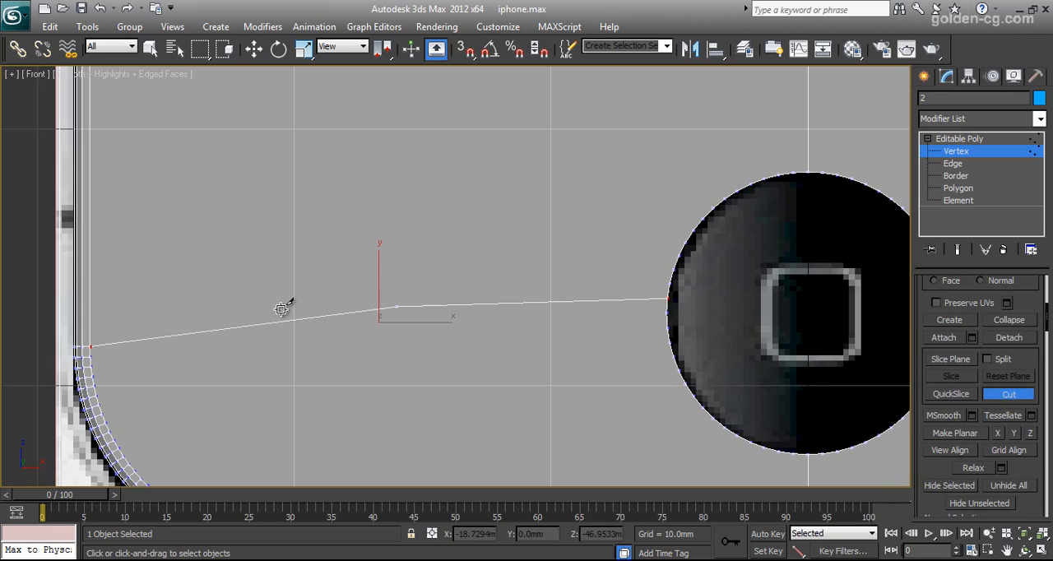
{"action": "left_click", "coordinate": [90, 346]}
Cut a matching edge from the home button opening's right side to the start of the lower right corner curve, and end cutting.
{"action": "scroll", "coordinate": [617, 378], "scroll_direction": "down", "scroll_amount": 2}
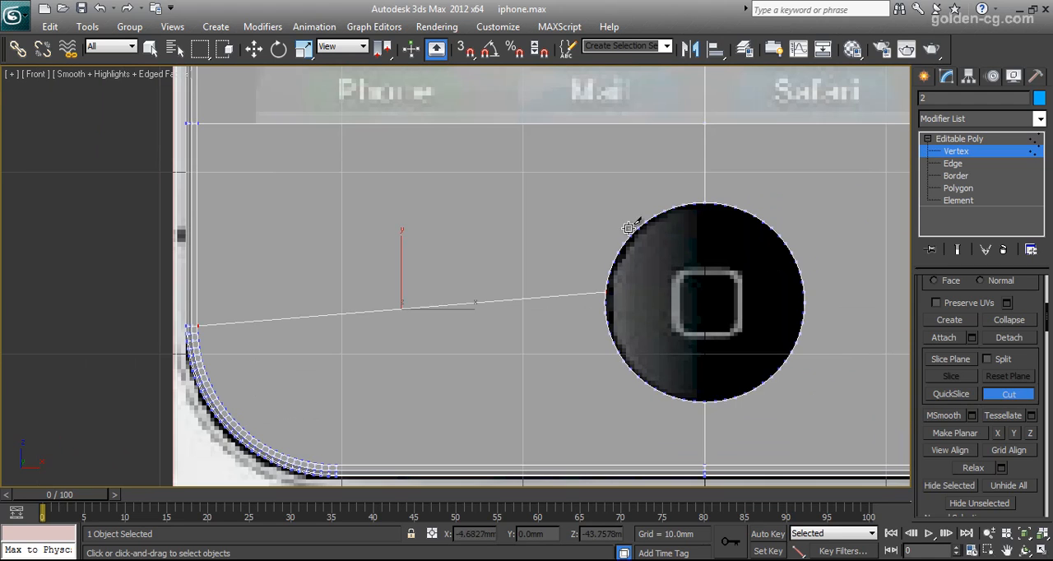
{"action": "middle_click_drag", "start_coordinate": [632, 301], "coordinate": [335, 315]}
{"action": "scroll", "coordinate": [426, 330], "scroll_direction": "up", "scroll_amount": 2}
{"action": "left_click", "coordinate": [303, 307]}
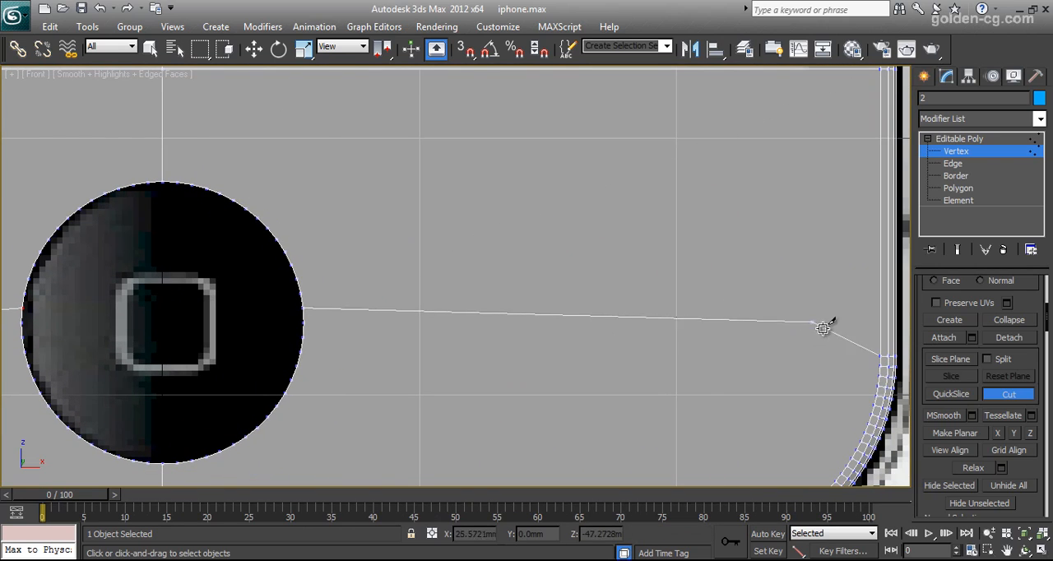
{"action": "left_click", "coordinate": [877, 355]}
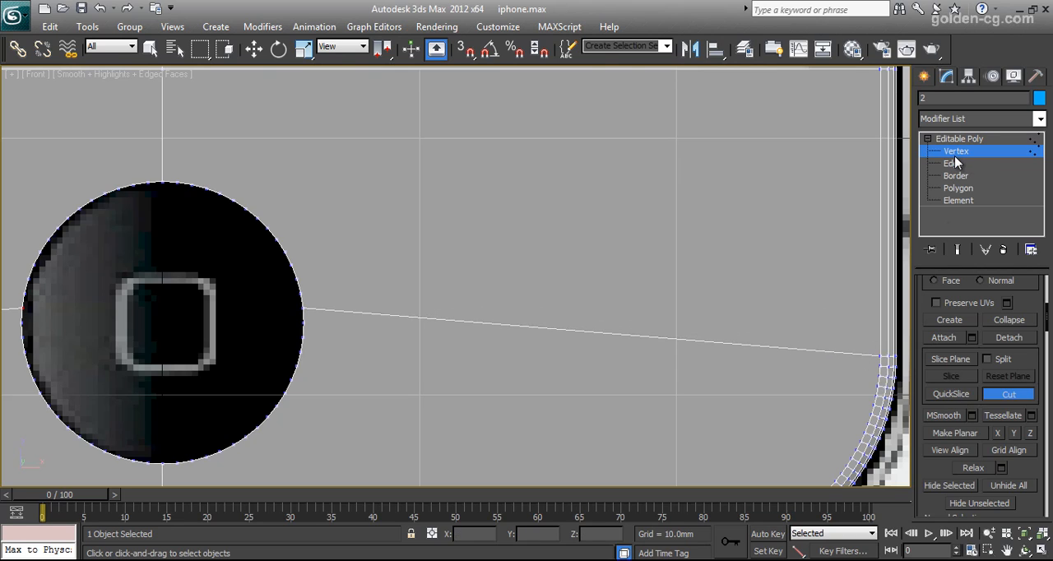
{"action": "right_click", "coordinate": [846, 356]}
Select the vertices at the right end of the new cut and inspect them up close in the Perspective view.
{"action": "left_click_drag", "start_coordinate": [889, 366], "coordinate": [888, 367]}
{"action": "scroll", "coordinate": [1018, 313], "scroll_direction": "up", "scroll_amount": 8}
{"action": "middle_click_drag", "start_coordinate": [852, 380], "coordinate": [810, 373]}
{"action": "key", "text": "alt+w"}
{"action": "scroll", "coordinate": [814, 391], "scroll_direction": "up", "scroll_amount": 5}
{"action": "middle_click_drag", "start_coordinate": [829, 418], "coordinate": [705, 404]}
{"action": "scroll", "coordinate": [705, 404], "scroll_direction": "up", "scroll_amount": 6}
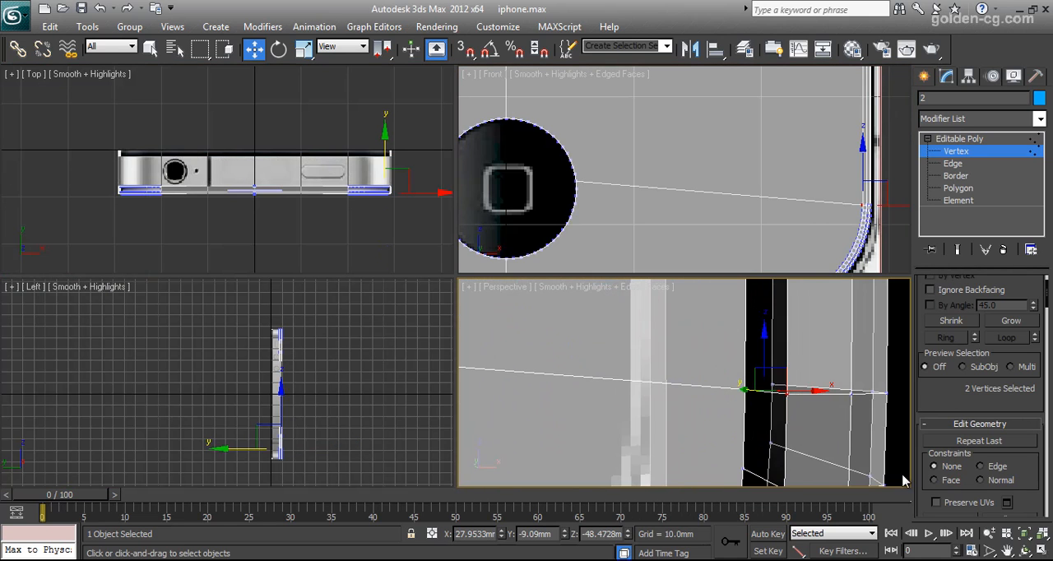
Orbit the Perspective view to the shell's lower left corner and inspect the vertex where the left cut ends.
{"action": "left_click", "coordinate": [1025, 551]}
{"action": "left_click_drag", "start_coordinate": [682, 423], "coordinate": [619, 350]}
{"action": "right_click", "coordinate": [619, 349]}
{"action": "left_click", "coordinate": [615, 339]}
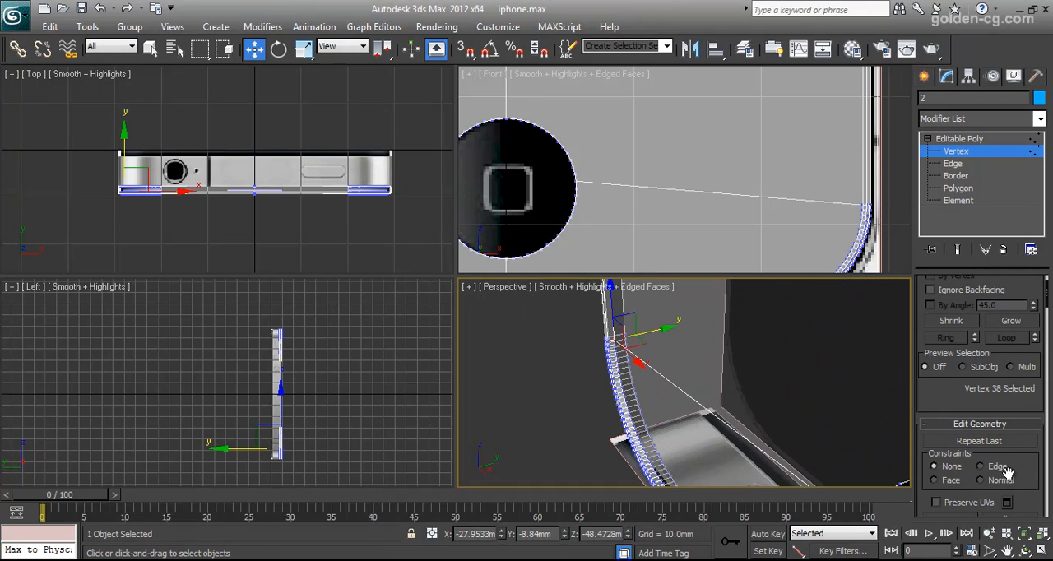
{"action": "left_click", "coordinate": [1028, 528]}
{"action": "scroll", "coordinate": [722, 403], "scroll_direction": "down", "scroll_amount": 4}
{"action": "middle_click_drag", "start_coordinate": [765, 412], "coordinate": [856, 365]}
{"action": "middle_click_drag", "start_coordinate": [841, 411], "coordinate": [837, 413], "text": "alt"}
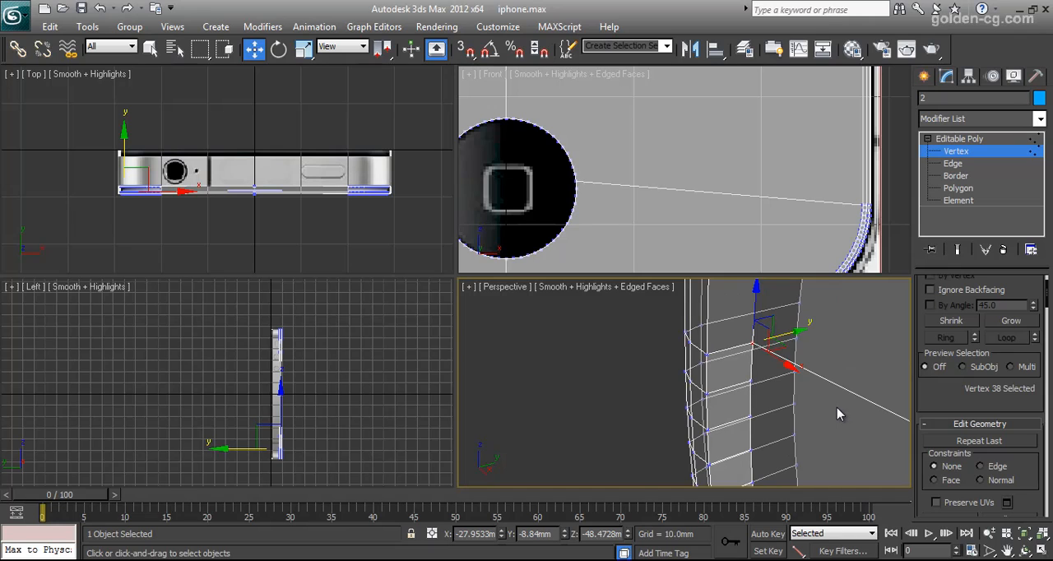
{"action": "left_click", "coordinate": [1028, 550]}
{"action": "left_click_drag", "start_coordinate": [753, 407], "coordinate": [651, 403]}
{"action": "key", "text": "w"}
Select only the vertex at the left cut's outer end and try moving it vertically to test its connection.
{"action": "left_click", "coordinate": [663, 385]}
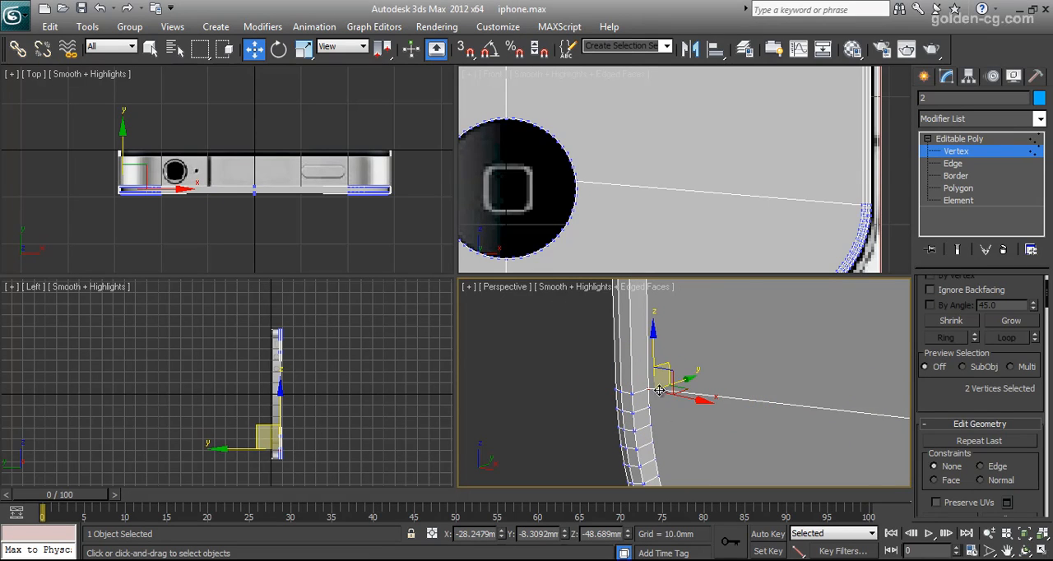
{"action": "scroll", "coordinate": [651, 400], "scroll_direction": "up", "scroll_amount": 4}
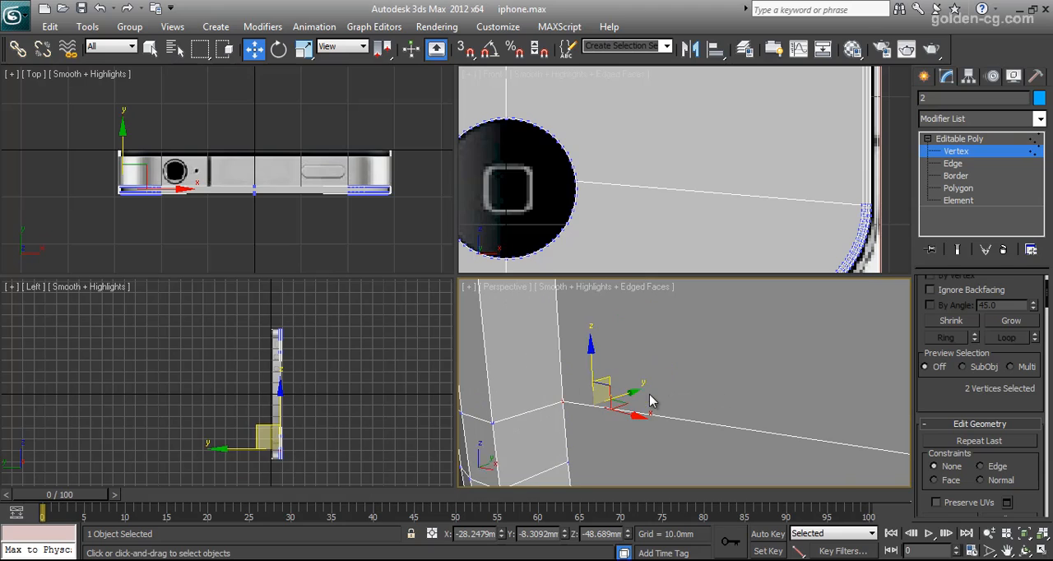
{"action": "left_click", "coordinate": [569, 413]}
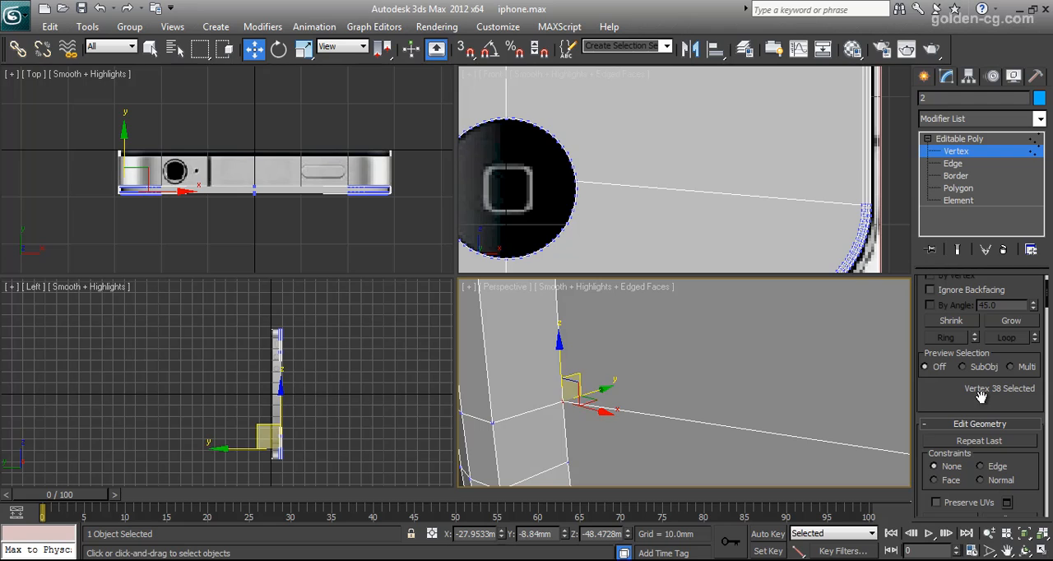
{"action": "scroll", "coordinate": [797, 394], "scroll_direction": "down", "scroll_amount": 5}
{"action": "middle_click_drag", "start_coordinate": [801, 419], "coordinate": [686, 418]}
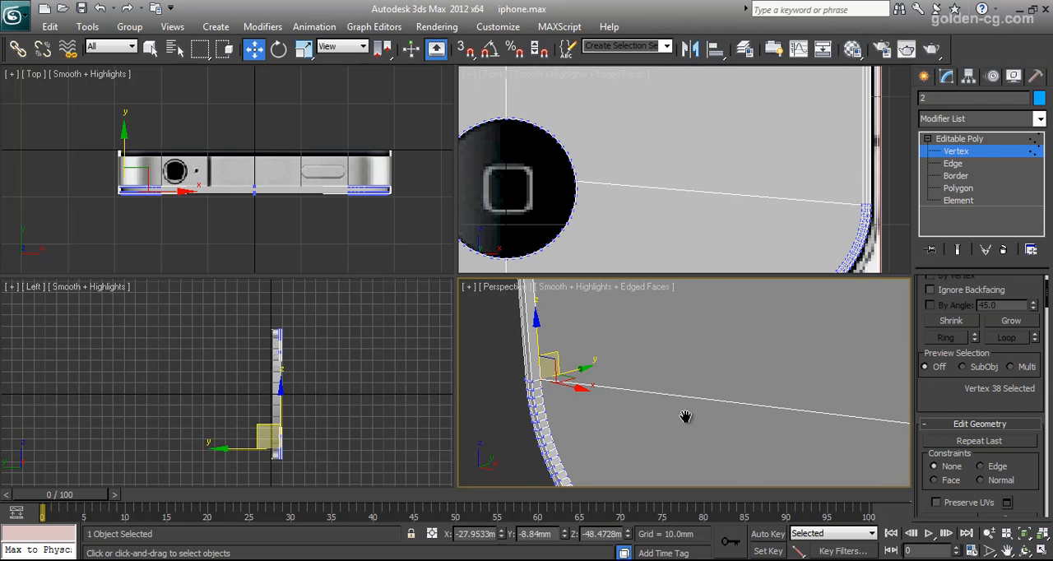
{"action": "left_click", "coordinate": [493, 406]}
{"action": "middle_click_drag", "start_coordinate": [552, 412], "coordinate": [683, 401]}
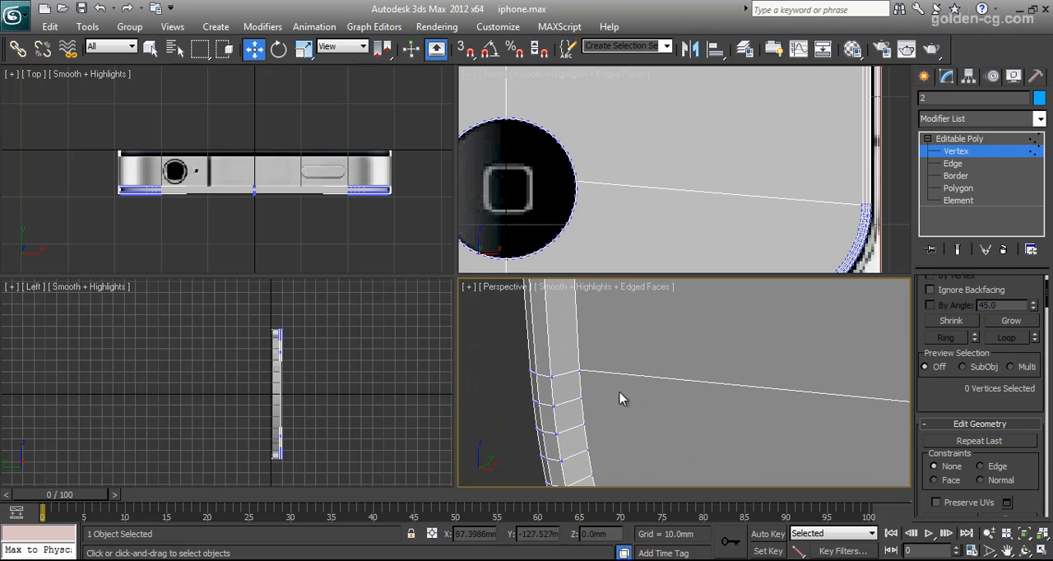
{"action": "left_click", "coordinate": [581, 377]}
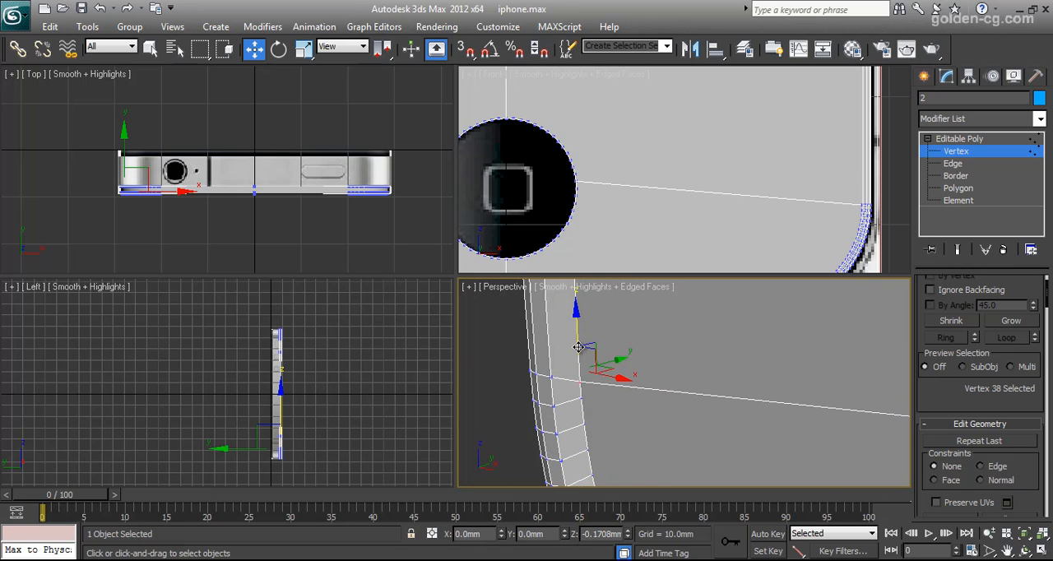
{"action": "scroll", "coordinate": [673, 399], "scroll_direction": "down", "scroll_amount": 6}
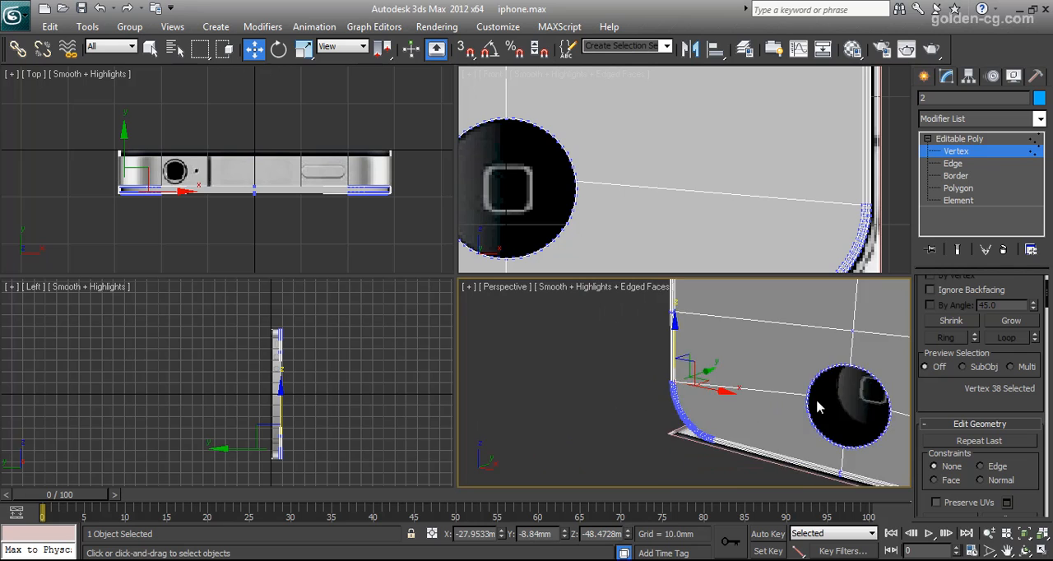
Inspect the upper horizontal edge loop and speaker slot from the front in an enlarged Perspective view.
{"action": "middle_click_drag", "start_coordinate": [810, 420], "coordinate": [817, 475]}
{"action": "middle_click_drag", "start_coordinate": [778, 377], "coordinate": [780, 457]}
{"action": "scroll", "coordinate": [783, 374], "scroll_direction": "up", "scroll_amount": 5}
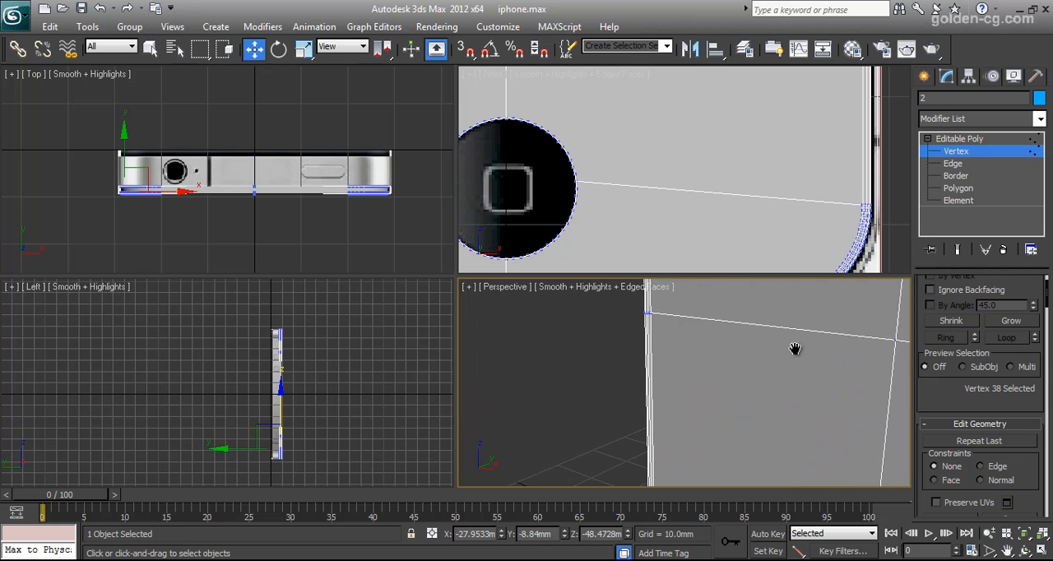
{"action": "middle_click_drag", "start_coordinate": [800, 344], "coordinate": [728, 419]}
{"action": "left_click", "coordinate": [1025, 551]}
{"action": "left_click_drag", "start_coordinate": [702, 391], "coordinate": [695, 347]}
{"action": "key", "text": "alt+w"}
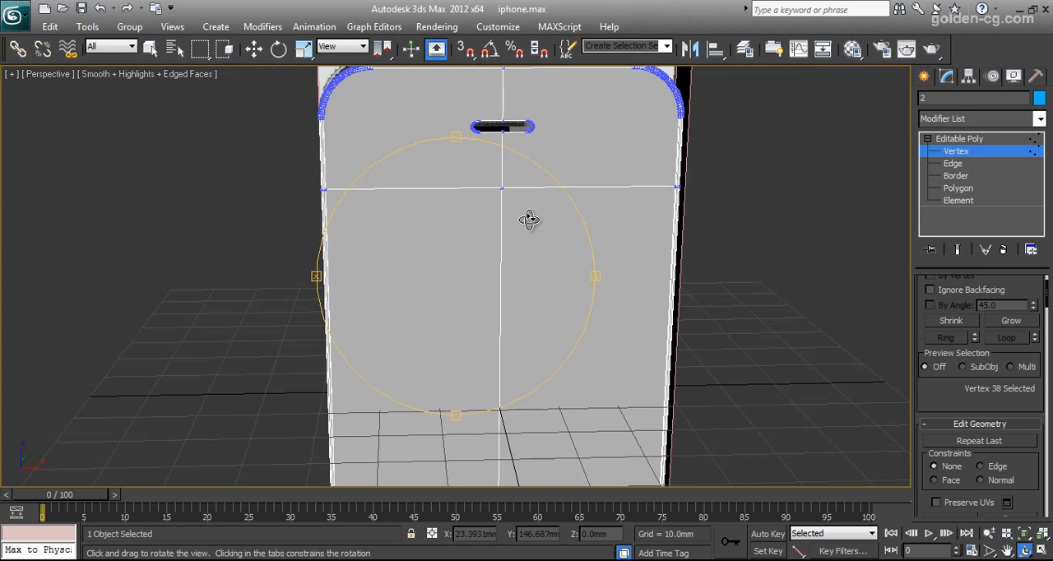
Return to a maximized Front view of the phone with the shell shown see-through over the reference image.
{"action": "key", "text": "alt+w"}
{"action": "scroll", "coordinate": [598, 184], "scroll_direction": "down", "scroll_amount": 6}
{"action": "middle_click_drag", "start_coordinate": [638, 160], "coordinate": [667, 269]}
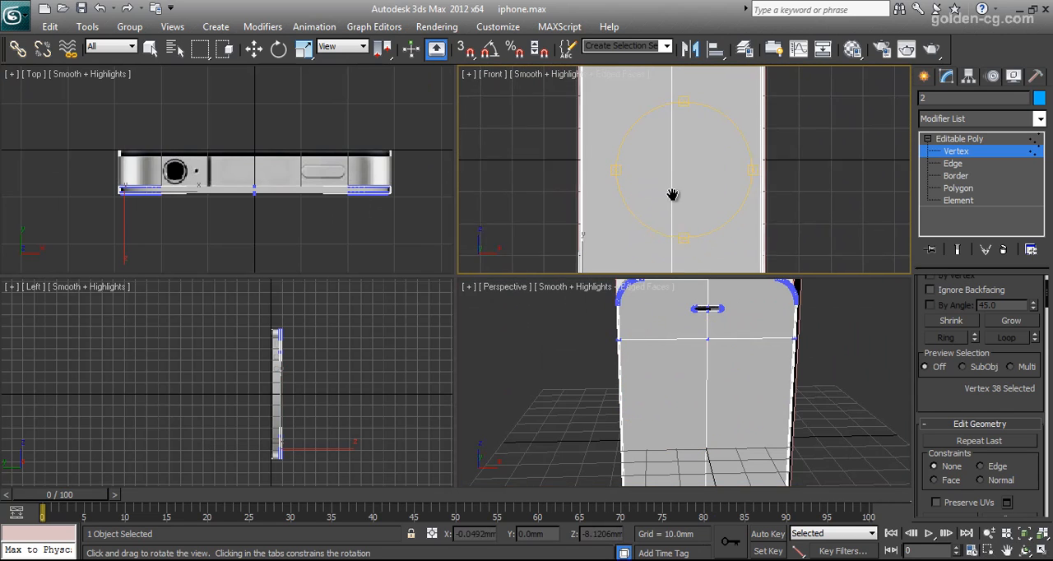
{"action": "middle_click_drag", "start_coordinate": [670, 176], "coordinate": [678, 220]}
{"action": "key", "text": "alt+w"}
{"action": "scroll", "coordinate": [466, 238], "scroll_direction": "down", "scroll_amount": 3}
{"action": "key", "text": "alt+x"}
{"action": "middle_click_drag", "start_coordinate": [477, 256], "coordinate": [550, 278]}
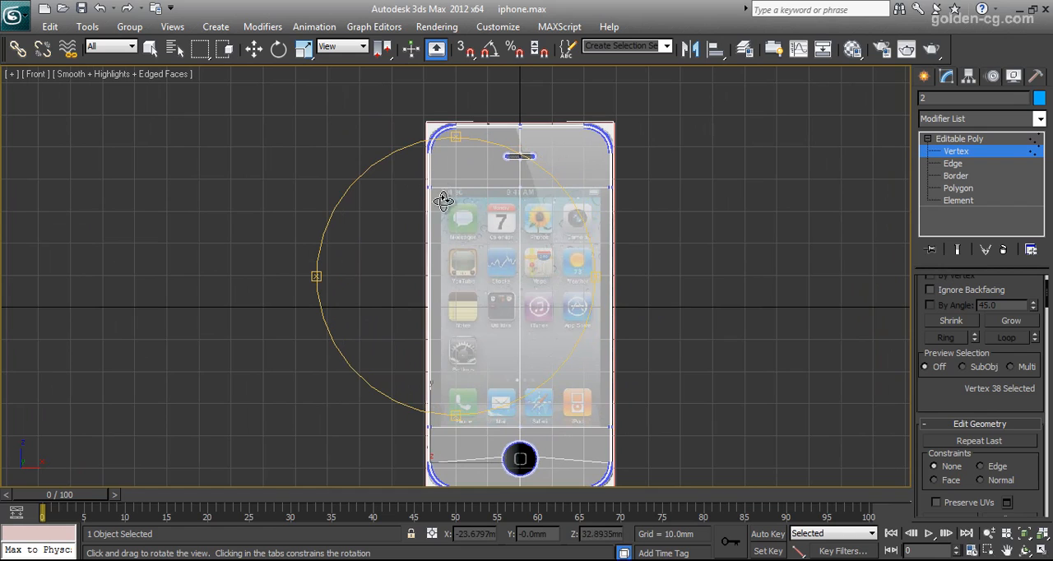
{"action": "key", "text": "w"}
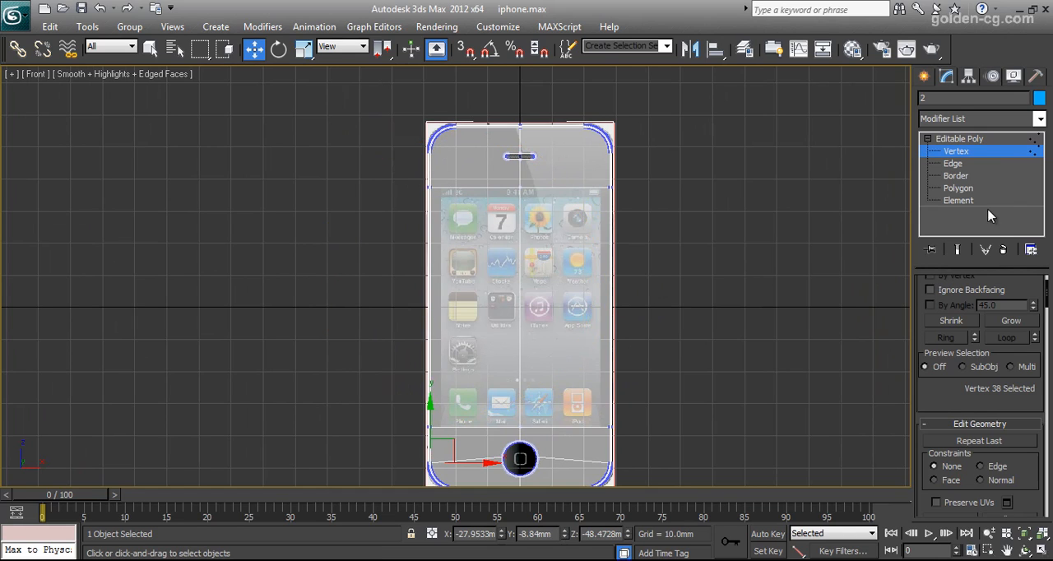
Select the vertical edges between the two screen border loops and try connecting them with 1 segment.
{"action": "left_click", "coordinate": [952, 164]}
{"action": "left_click_drag", "start_coordinate": [718, 283], "coordinate": [361, 323]}
{"action": "scroll", "coordinate": [951, 389], "scroll_direction": "down", "scroll_amount": 8}
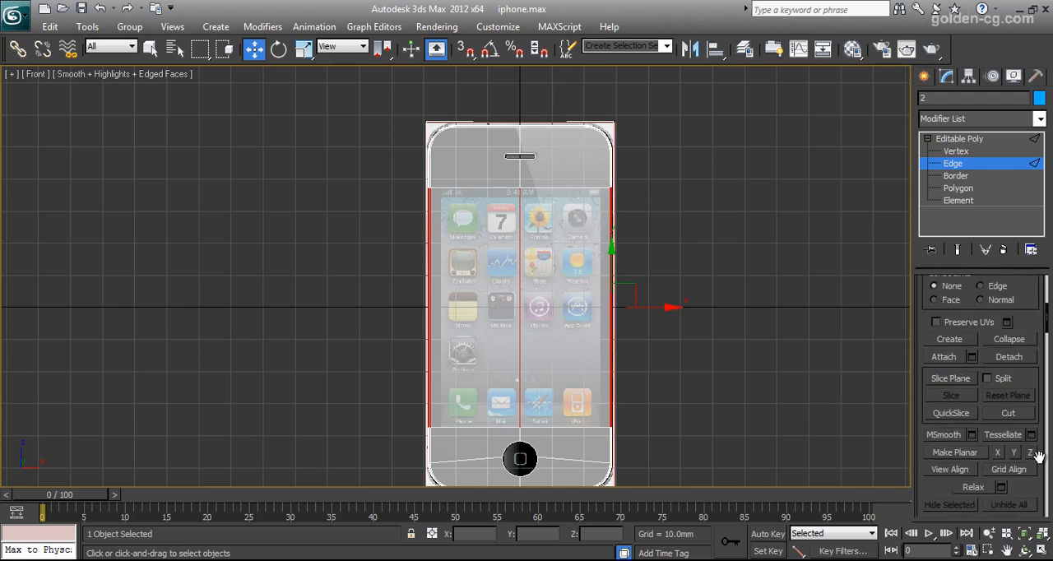
{"action": "left_click", "coordinate": [1030, 487]}
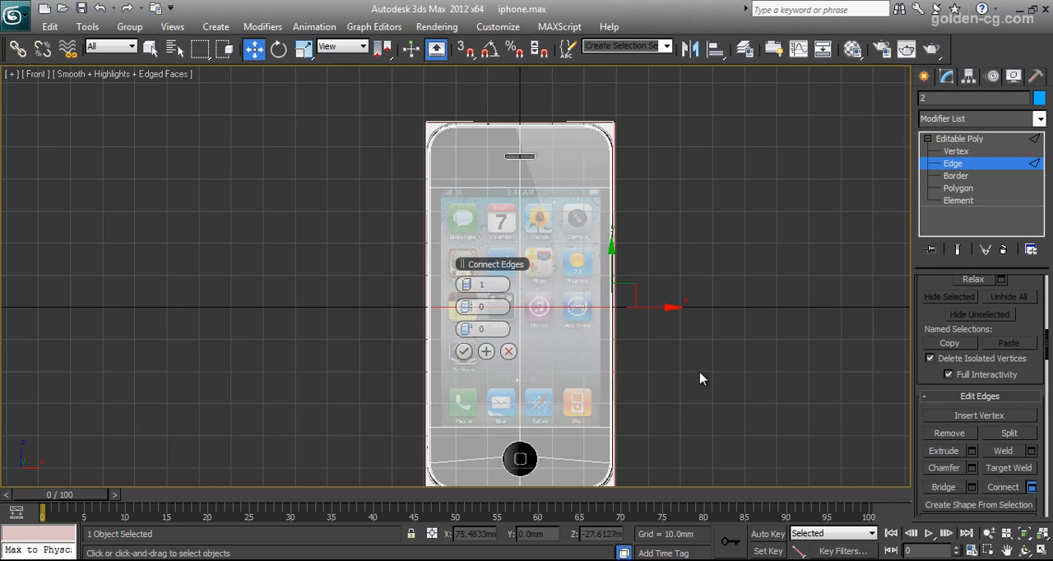
{"action": "left_click", "coordinate": [510, 351]}
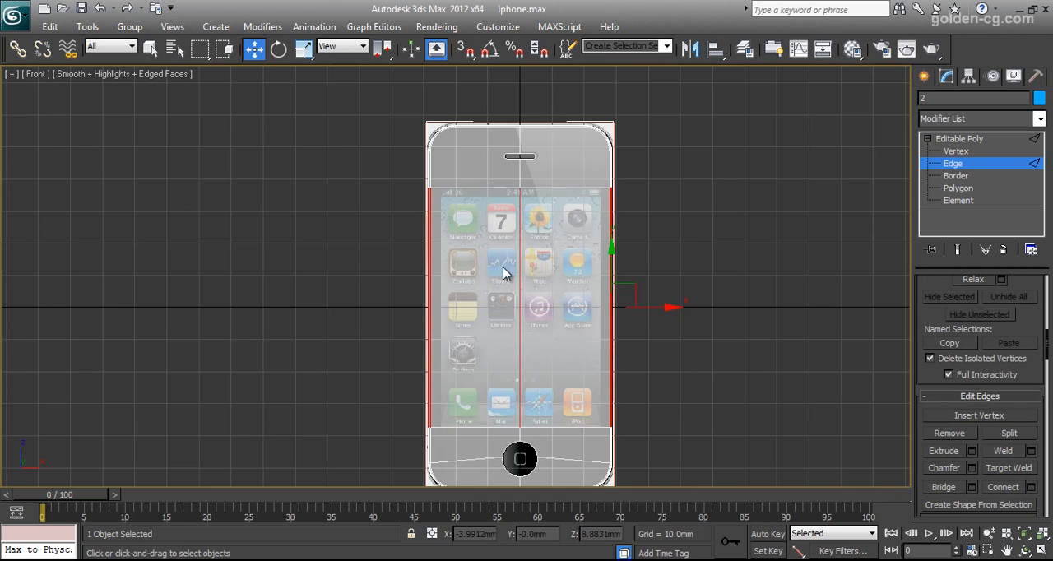
Connect the left half's upper and lower screen border edges with 1 segment, pinch 0 and slide 78, keeping Connect active.
{"action": "left_click_drag", "start_coordinate": [482, 298], "coordinate": [462, 445]}
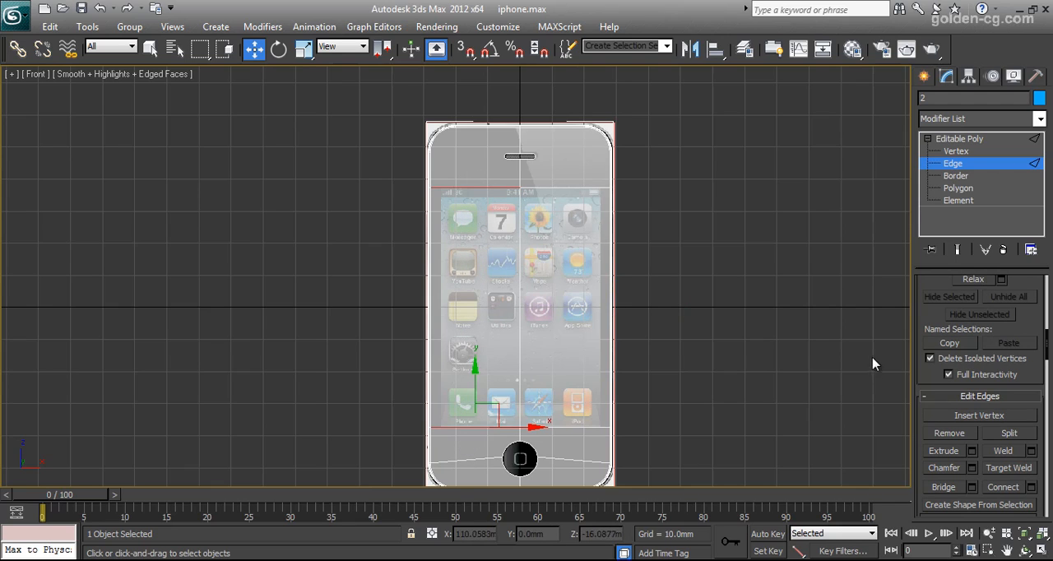
{"action": "left_click", "coordinate": [1031, 487]}
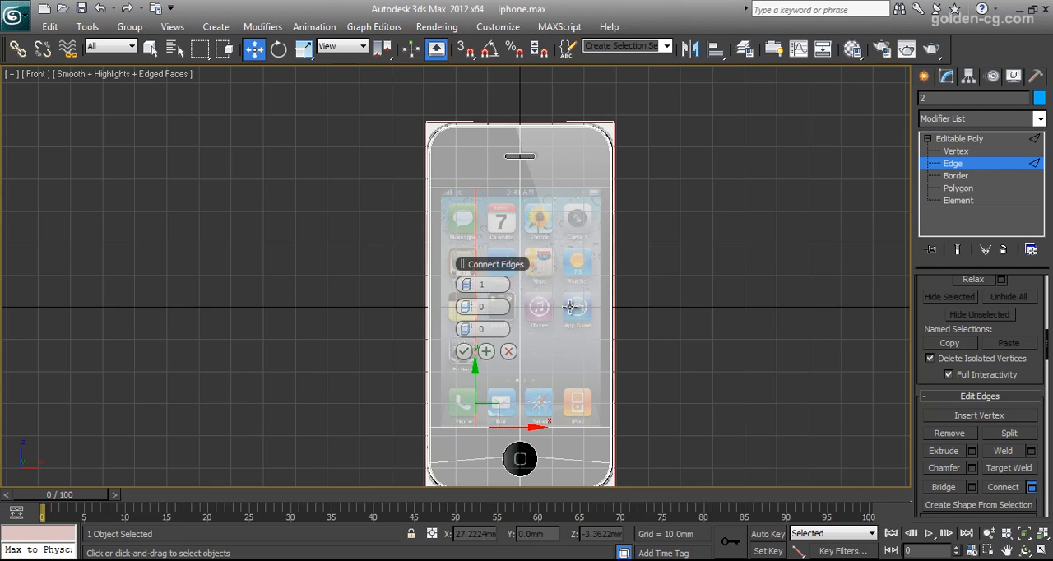
{"action": "left_click_drag", "start_coordinate": [414, 303], "coordinate": [393, 302]}
{"action": "right_click", "coordinate": [470, 309]}
{"action": "left_click_drag", "start_coordinate": [479, 330], "coordinate": [711, 327]}
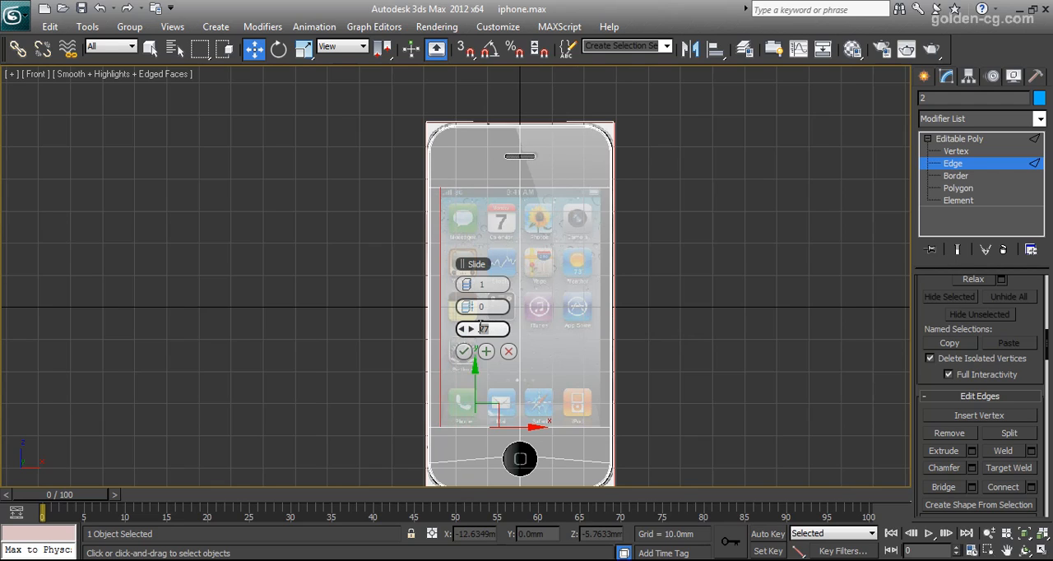
{"action": "type", "text": "0"}
{"action": "left_click", "coordinate": [486, 351]}
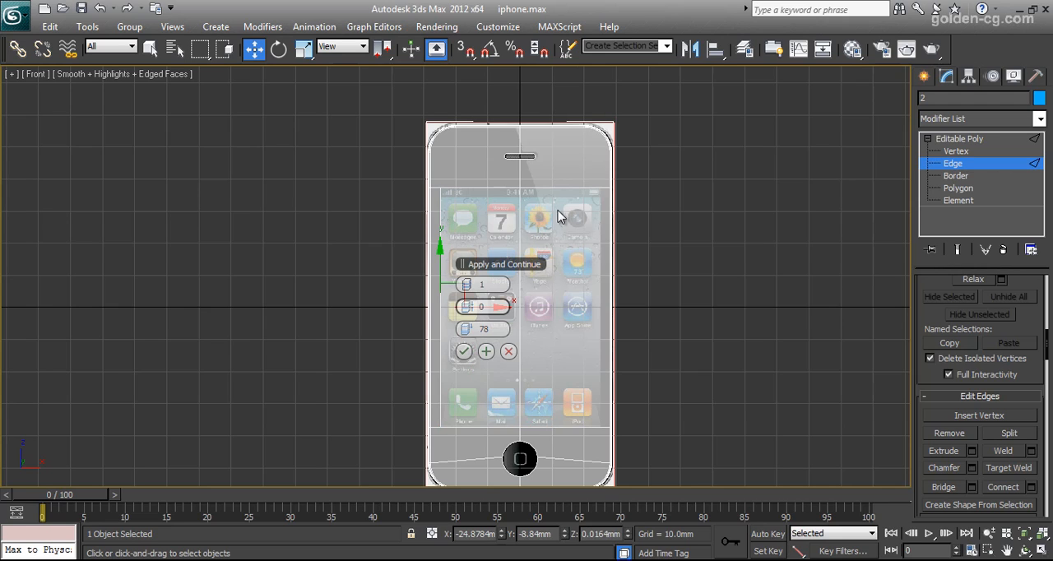
Connect the right half's upper and lower screen border edges with 1 segment and slide -78, finishing with nothing selected.
{"action": "left_click_drag", "start_coordinate": [568, 187], "coordinate": [580, 436]}
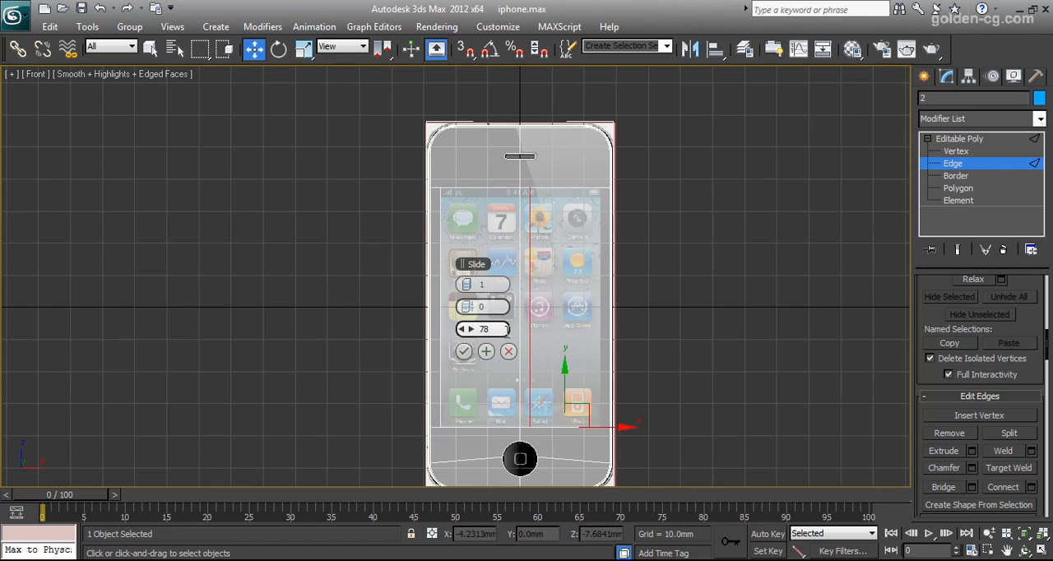
{"action": "key", "text": "Return"}
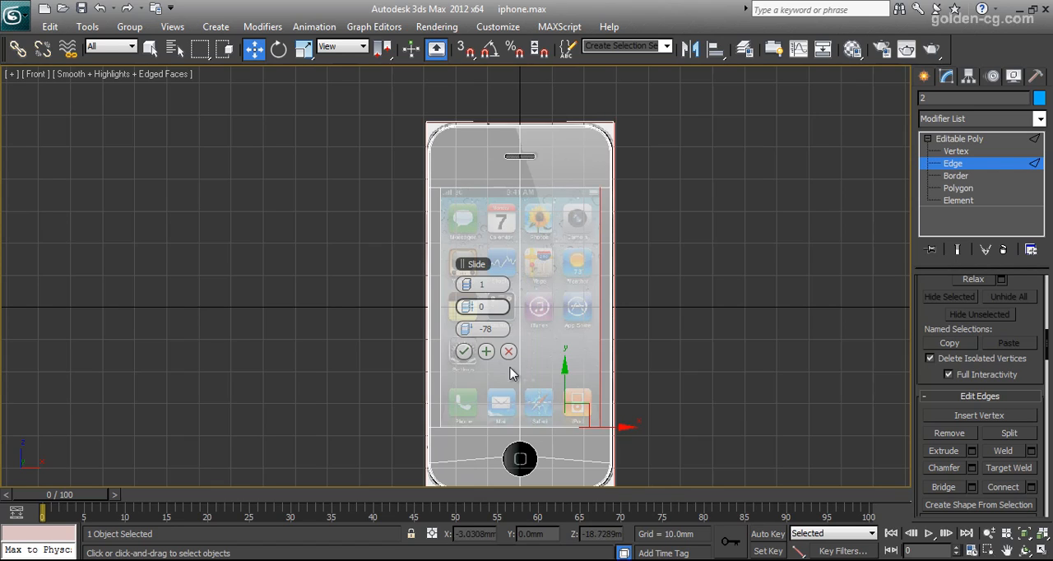
{"action": "left_click", "coordinate": [463, 351]}
{"action": "left_click", "coordinate": [682, 255]}
Restore the four-viewport layout, turn off the shell's see-through display and bring its upper-left corner up close in Perspective.
{"action": "mouse_move", "coordinate": [609, 212]}
{"action": "middle_mouse_down"}
{"action": "mouse_move", "coordinate": [700, 262]}
{"action": "mouse_move", "coordinate": [705, 292]}
{"action": "mouse_move", "coordinate": [515, 261]}
{"action": "middle_mouse_up"}
{"action": "scroll", "coordinate": [580, 285], "scroll_direction": "up", "scroll_amount": 6}
{"action": "key", "text": "alt+w"}
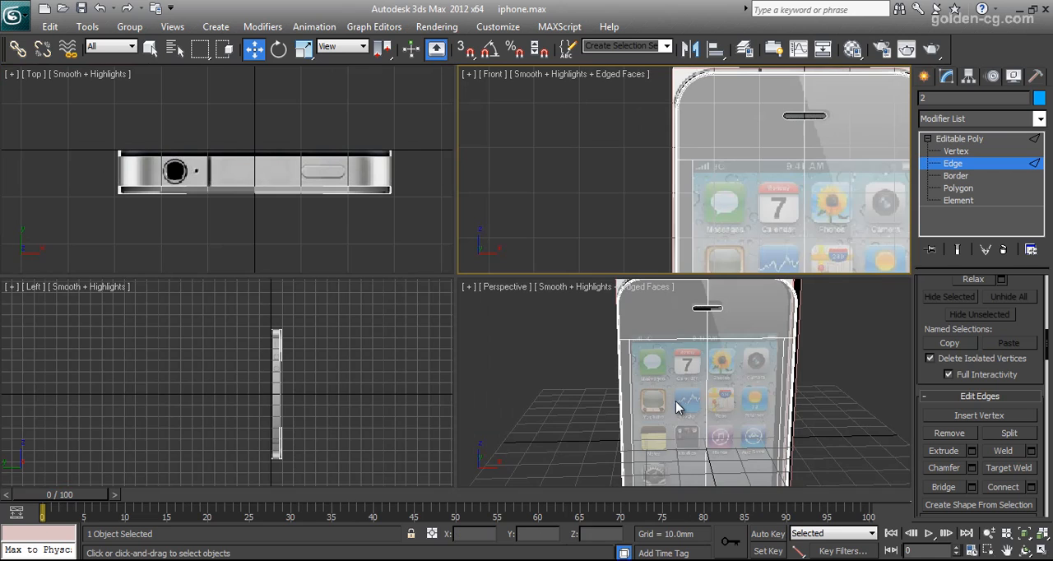
{"action": "key", "text": "alt+x"}
{"action": "left_click", "coordinate": [1024, 551]}
{"action": "left_click_drag", "start_coordinate": [713, 400], "coordinate": [724, 429]}
{"action": "scroll", "coordinate": [724, 429], "scroll_direction": "up", "scroll_amount": 6}
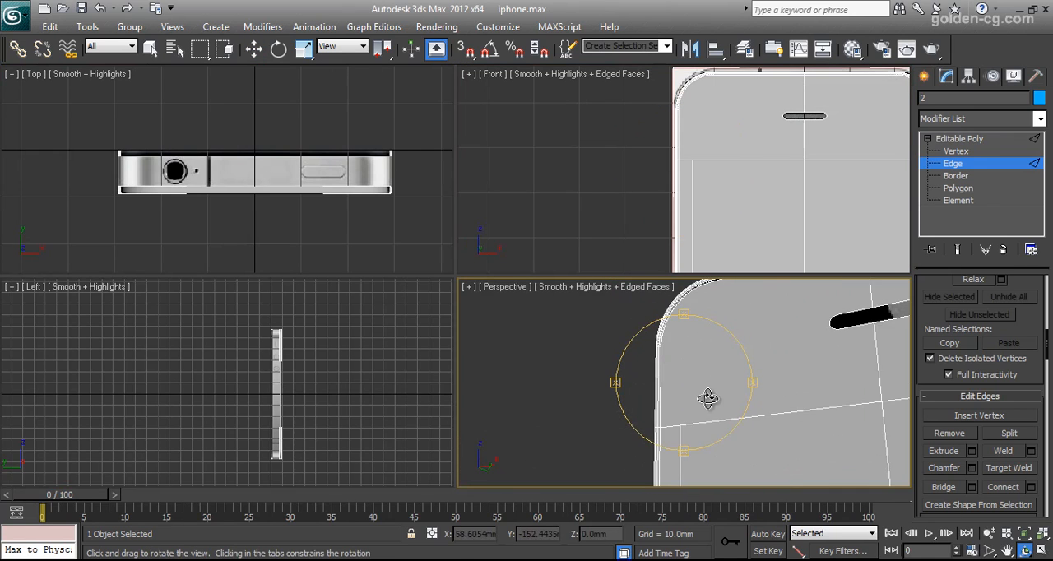
Connect the lower end vertex of the shell's upper-left rounded corner to the screen outline's upper-left vertex.
{"action": "left_click", "coordinate": [954, 151]}
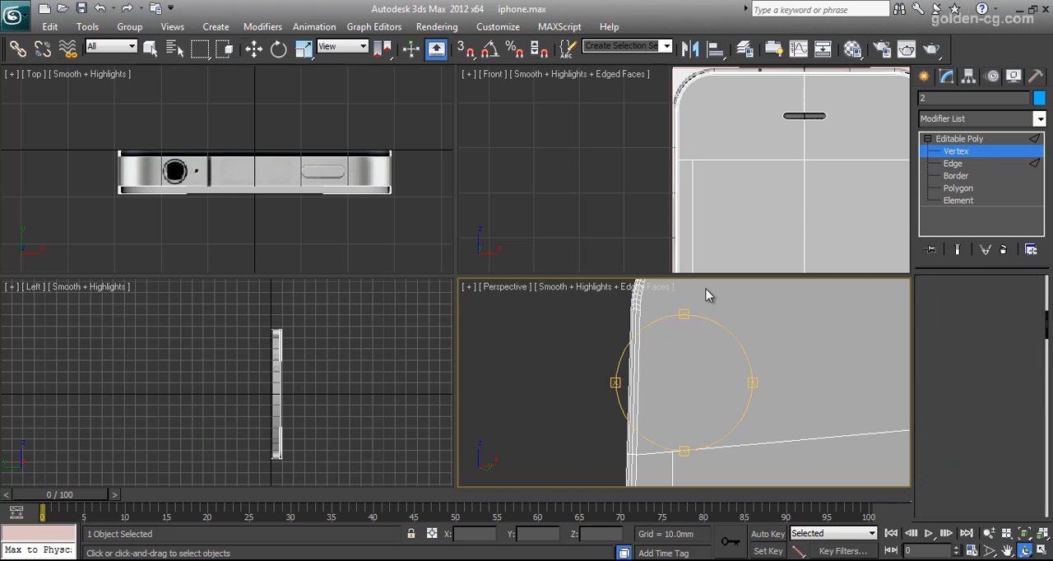
{"action": "key", "text": "w"}
{"action": "left_click", "coordinate": [643, 311]}
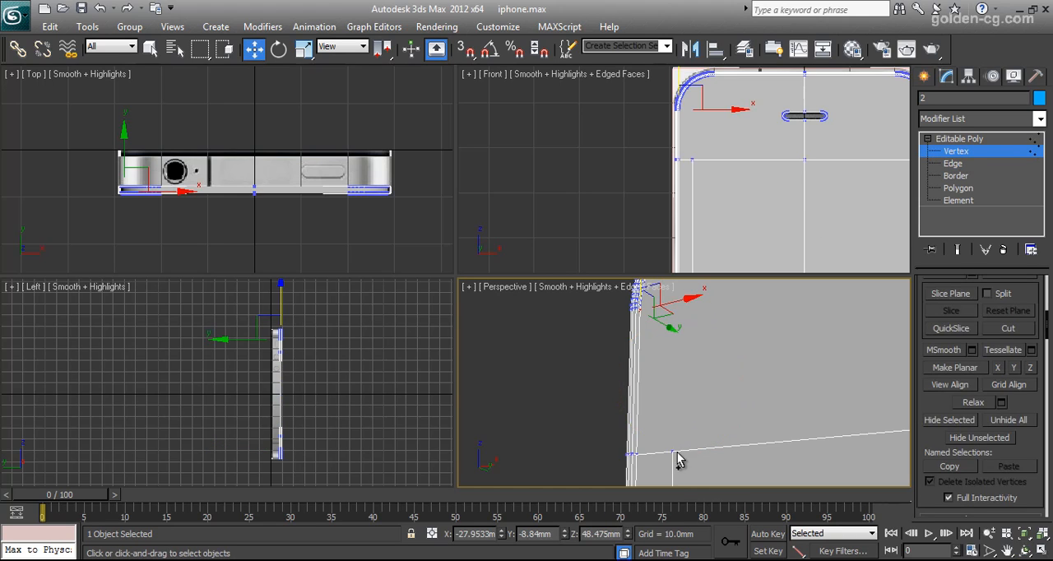
{"action": "left_click", "coordinate": [679, 454], "text": "ctrl"}
{"action": "scroll", "coordinate": [1034, 404], "scroll_direction": "up", "scroll_amount": 7}
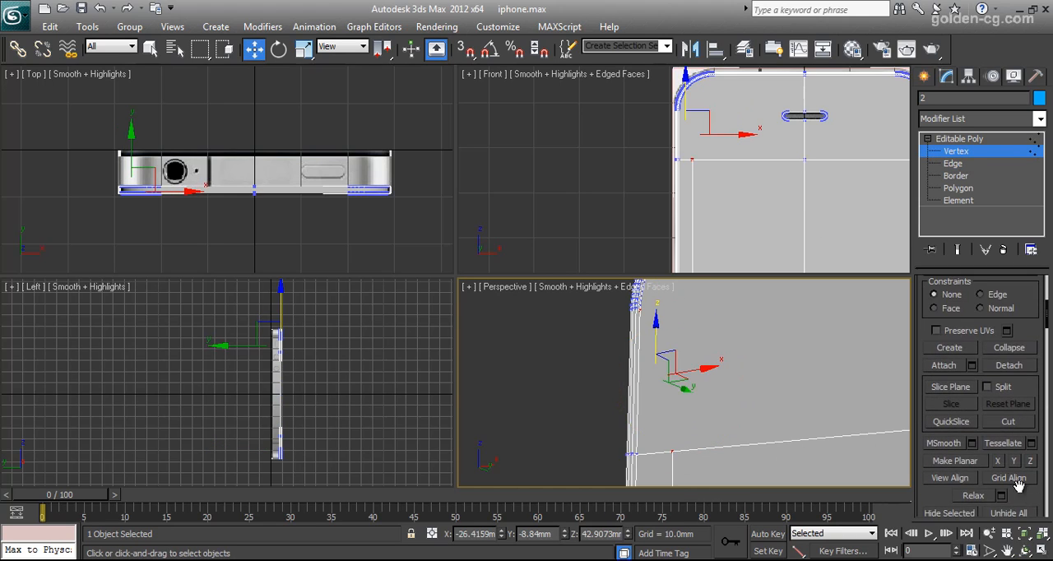
{"action": "scroll", "coordinate": [1007, 469], "scroll_direction": "down", "scroll_amount": 10}
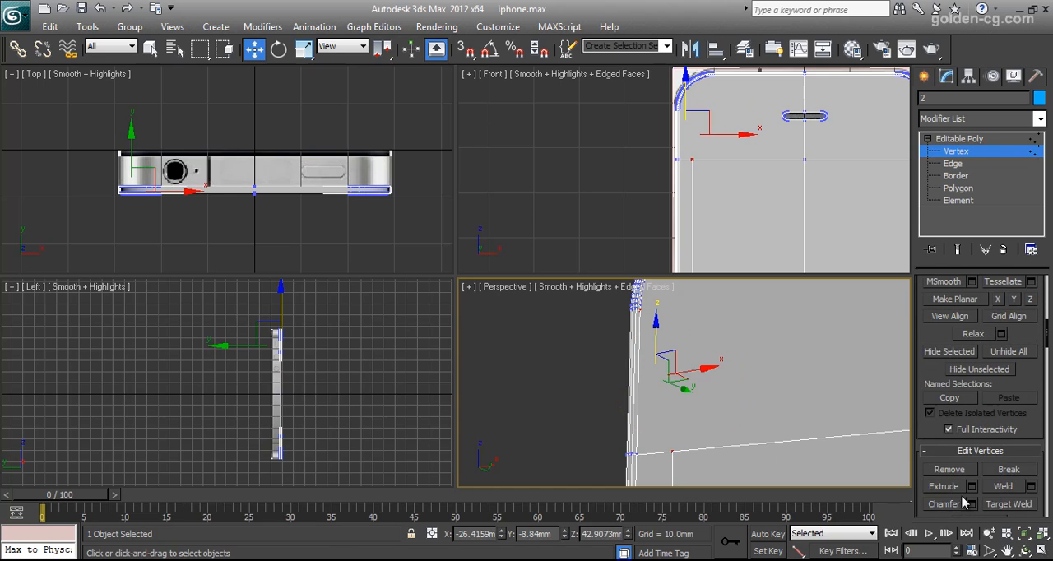
{"action": "scroll", "coordinate": [993, 494], "scroll_direction": "down", "scroll_amount": 2}
{"action": "left_click", "coordinate": [981, 477]}
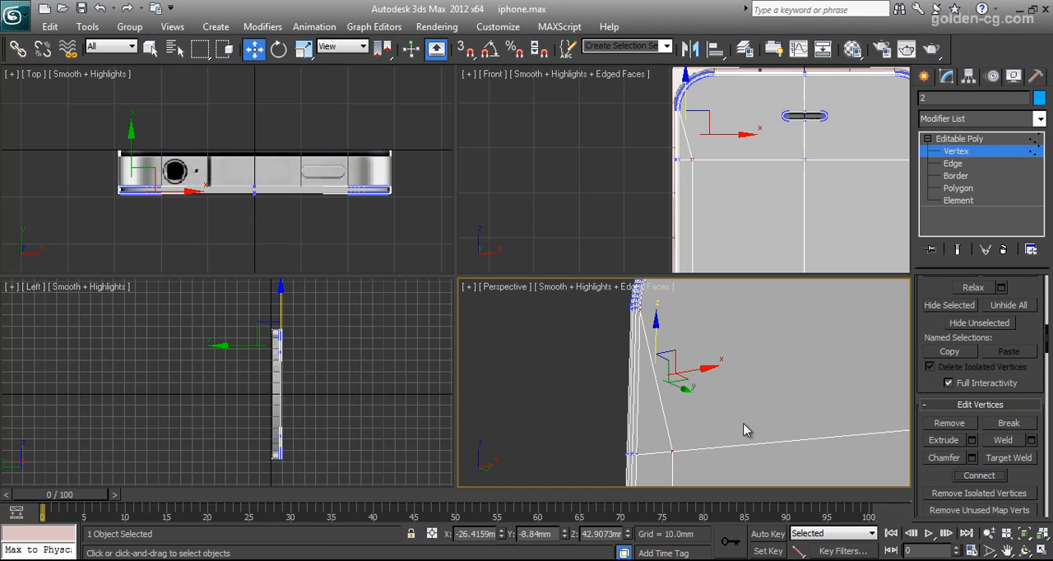
In an enlarged Perspective view, connect the upper-right rounded corner's lower end vertex to the screen outline's upper-right vertex.
{"action": "middle_click_drag", "start_coordinate": [783, 380], "coordinate": [663, 393]}
{"action": "scroll", "coordinate": [737, 405], "scroll_direction": "down", "scroll_amount": 4}
{"action": "middle_click_drag", "start_coordinate": [788, 412], "coordinate": [696, 411]}
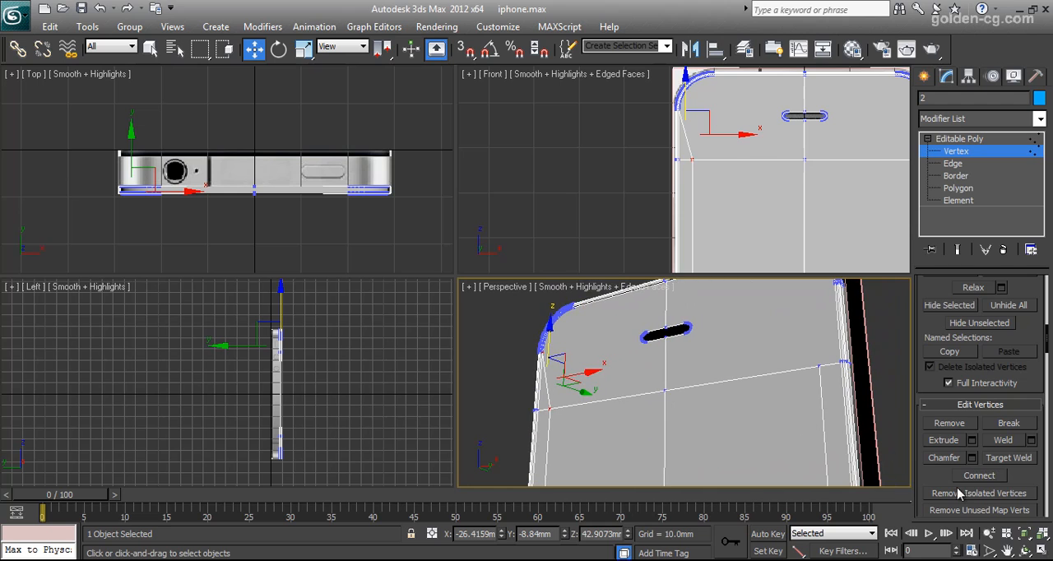
{"action": "left_click", "coordinate": [1024, 550]}
{"action": "left_click_drag", "start_coordinate": [743, 423], "coordinate": [663, 376]}
{"action": "key", "text": "alt+w"}
{"action": "left_click_drag", "start_coordinate": [526, 277], "coordinate": [566, 280]}
{"action": "right_click", "coordinate": [613, 262]}
{"action": "left_click", "coordinate": [615, 240]}
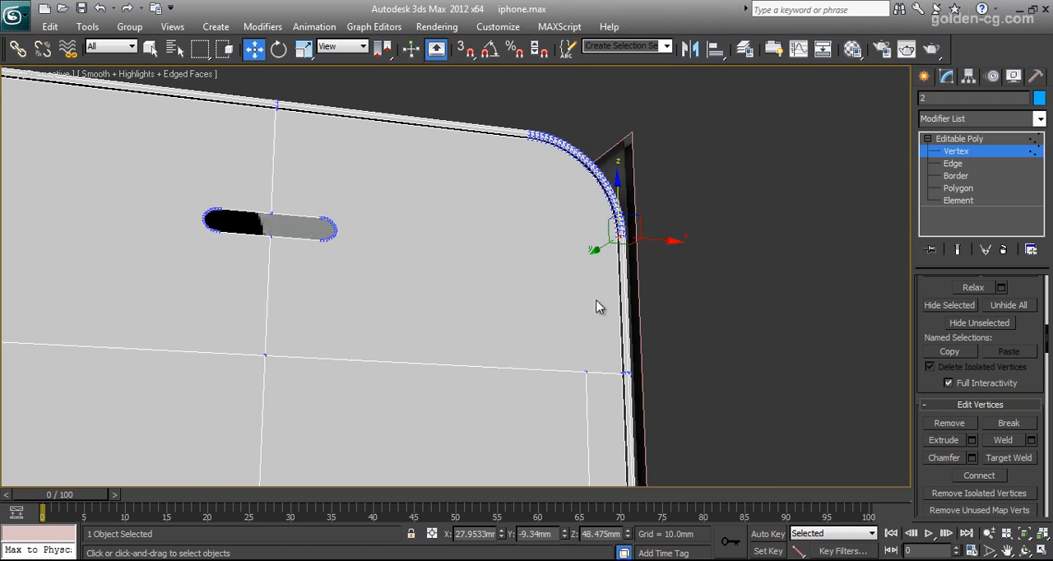
{"action": "scroll", "coordinate": [607, 264], "scroll_direction": "up", "scroll_amount": 2}
{"action": "left_click_drag", "start_coordinate": [660, 226], "coordinate": [667, 255]}
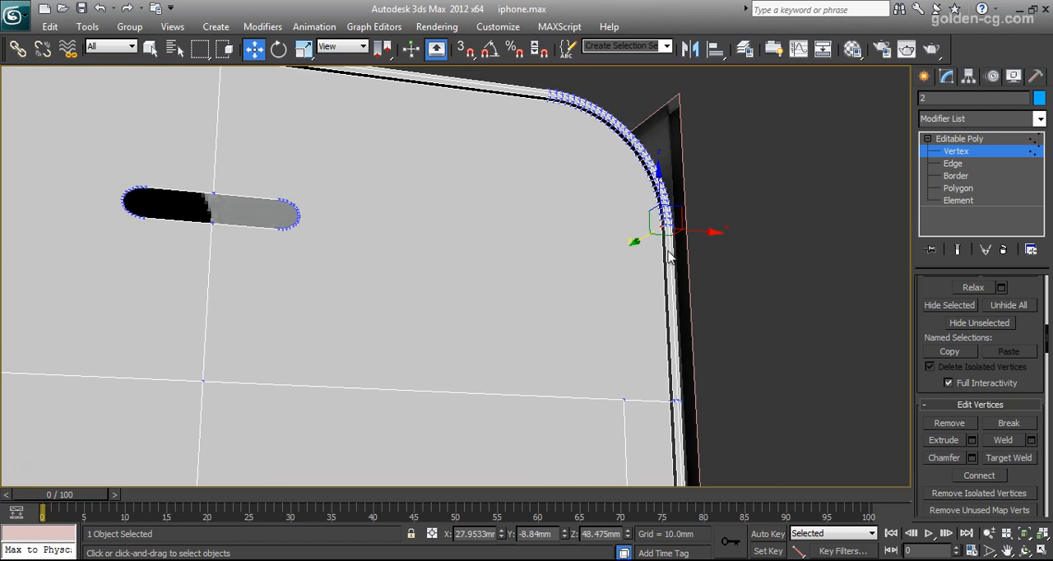
{"action": "left_click", "coordinate": [623, 397]}
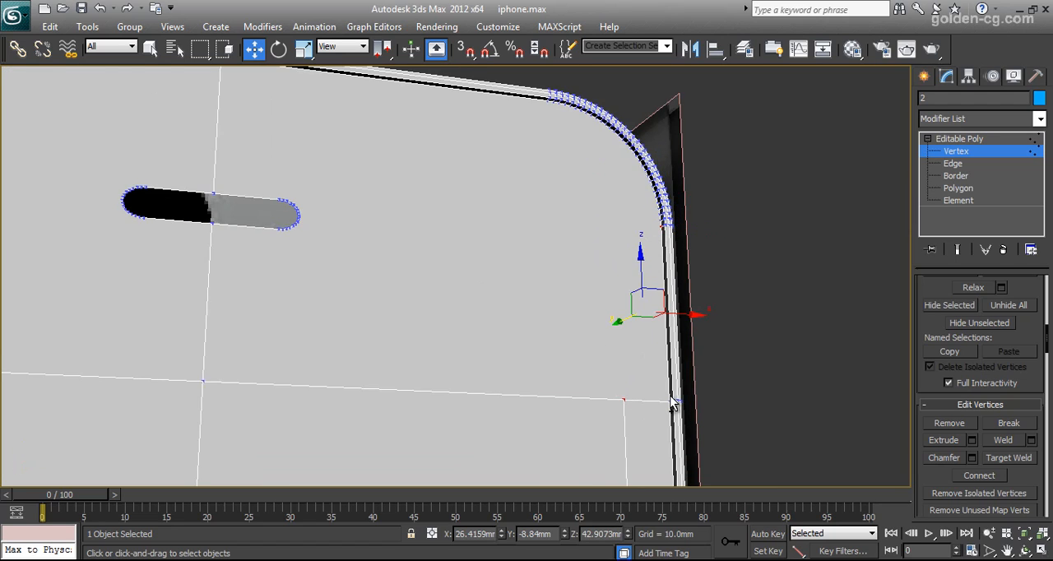
{"action": "left_click", "coordinate": [983, 479]}
Connect the screen outline's lower-right vertex to the upper end vertex of the shell's lower-right rounded corner.
{"action": "scroll", "coordinate": [494, 298], "scroll_direction": "down", "scroll_amount": 5}
{"action": "middle_click_drag", "start_coordinate": [493, 298], "coordinate": [550, 120]}
{"action": "scroll", "coordinate": [428, 306], "scroll_direction": "up", "scroll_amount": 3}
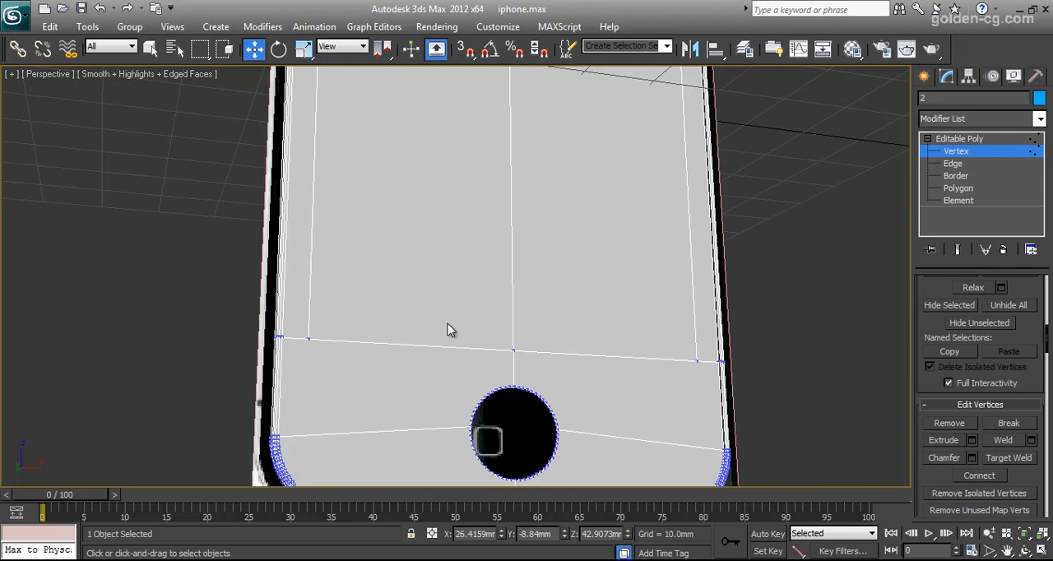
{"action": "middle_click_drag", "start_coordinate": [571, 359], "coordinate": [427, 289]}
{"action": "scroll", "coordinate": [427, 290], "scroll_direction": "up", "scroll_amount": 3}
{"action": "scroll", "coordinate": [558, 323], "scroll_direction": "up", "scroll_amount": 4}
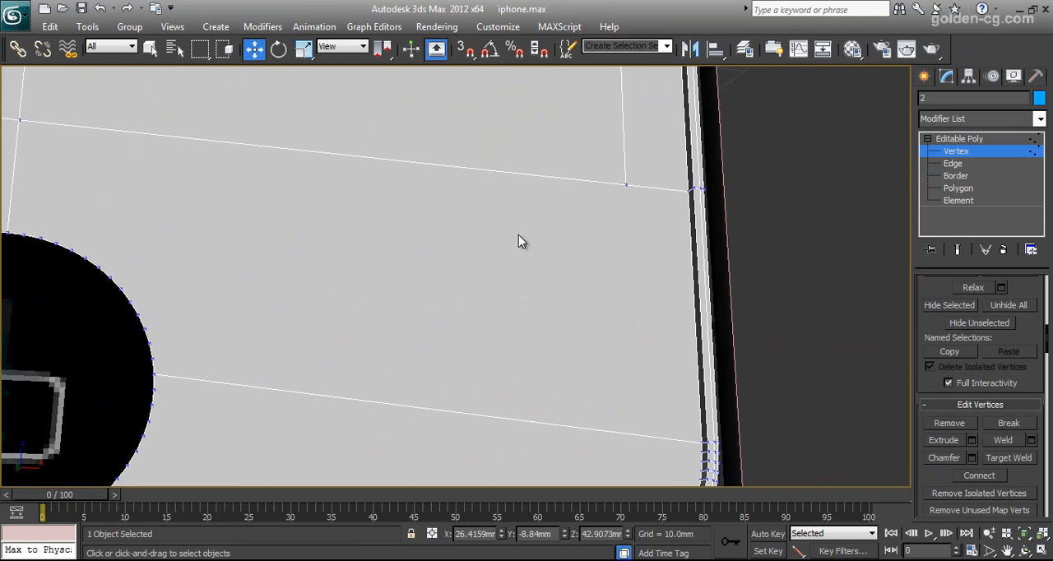
{"action": "left_click", "coordinate": [622, 181]}
{"action": "left_click", "coordinate": [702, 441], "text": "ctrl"}
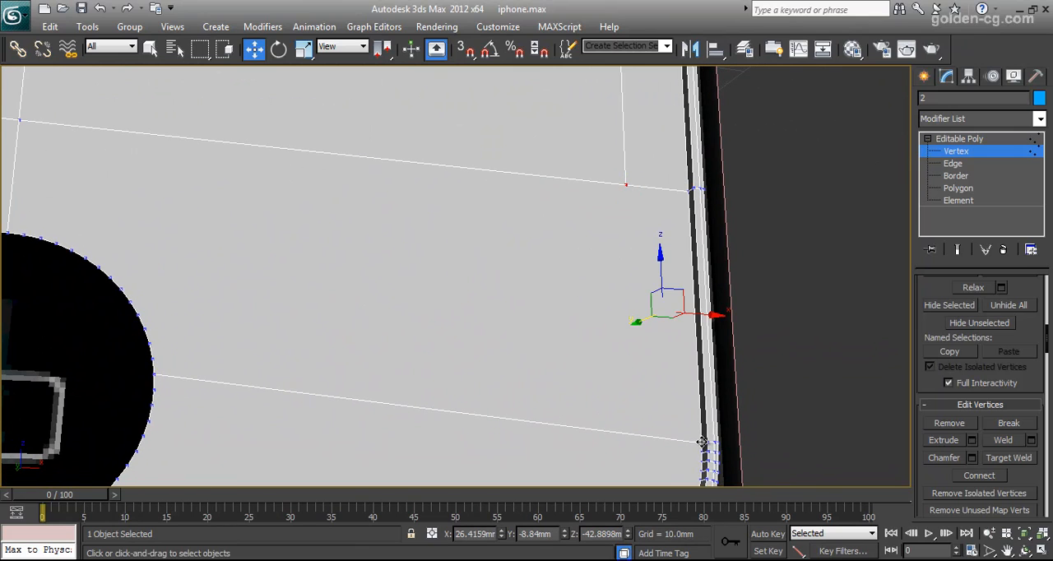
{"action": "left_click", "coordinate": [979, 476]}
Connect the screen outline's lower-left vertex to the upper end vertex of the shell's lower-left rounded corner.
{"action": "scroll", "coordinate": [603, 345], "scroll_direction": "down", "scroll_amount": 6}
{"action": "left_click", "coordinate": [1026, 550]}
{"action": "left_click_drag", "start_coordinate": [513, 299], "coordinate": [362, 280]}
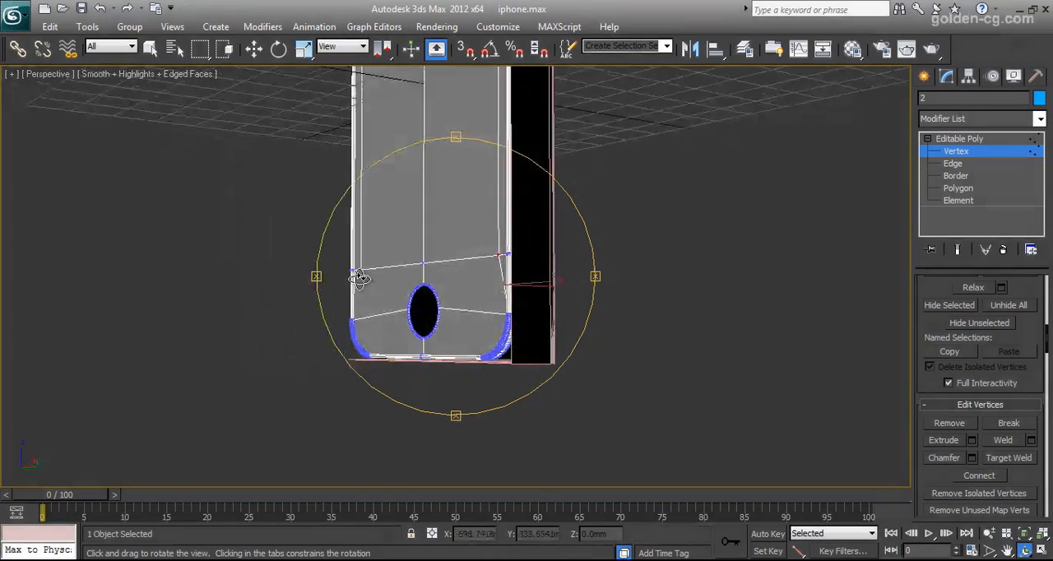
{"action": "middle_click_drag", "start_coordinate": [362, 280], "coordinate": [547, 296]}
{"action": "scroll", "coordinate": [513, 298], "scroll_direction": "up", "scroll_amount": 6}
{"action": "scroll", "coordinate": [512, 297], "scroll_direction": "up", "scroll_amount": 2}
{"action": "left_click_drag", "start_coordinate": [496, 308], "coordinate": [501, 285]}
{"action": "right_click", "coordinate": [494, 282]}
{"action": "left_click", "coordinate": [480, 263]}
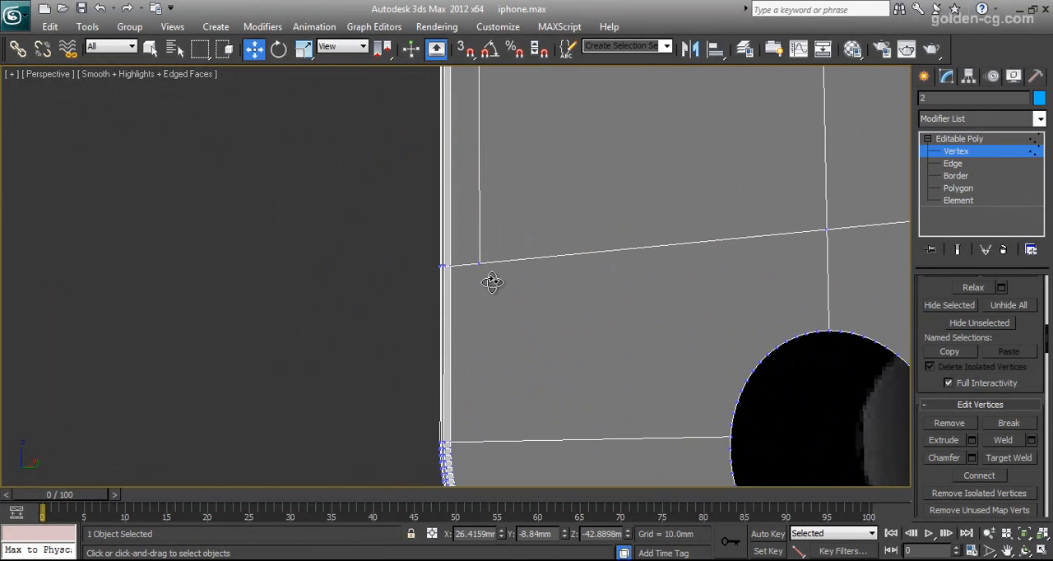
{"action": "left_click", "coordinate": [452, 443], "text": "ctrl"}
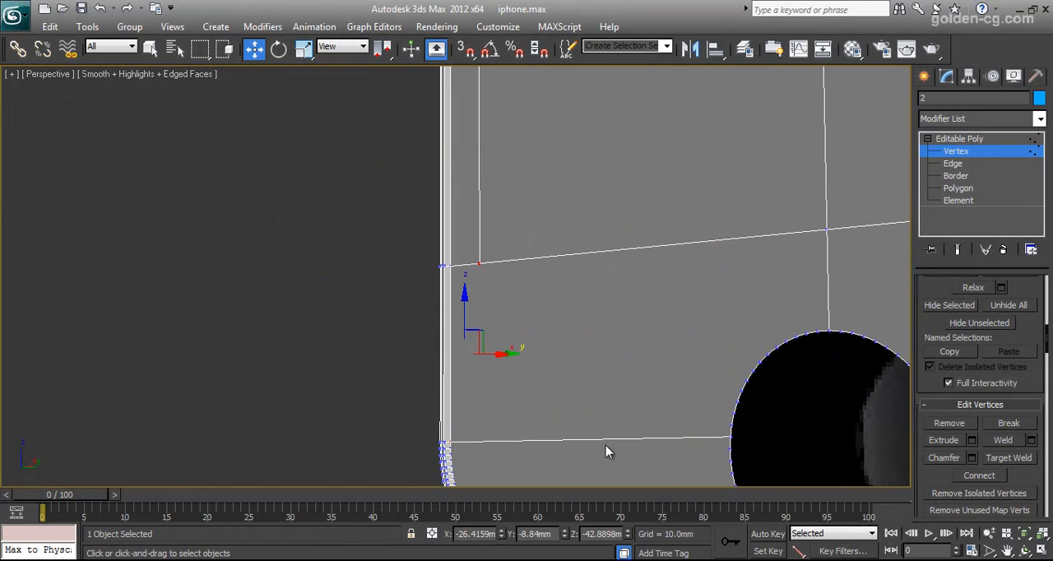
{"action": "left_click", "coordinate": [979, 476]}
Delete the two large polygons covering the screen area to open the display cutout in the shell.
{"action": "scroll", "coordinate": [655, 361], "scroll_direction": "down", "scroll_amount": 6}
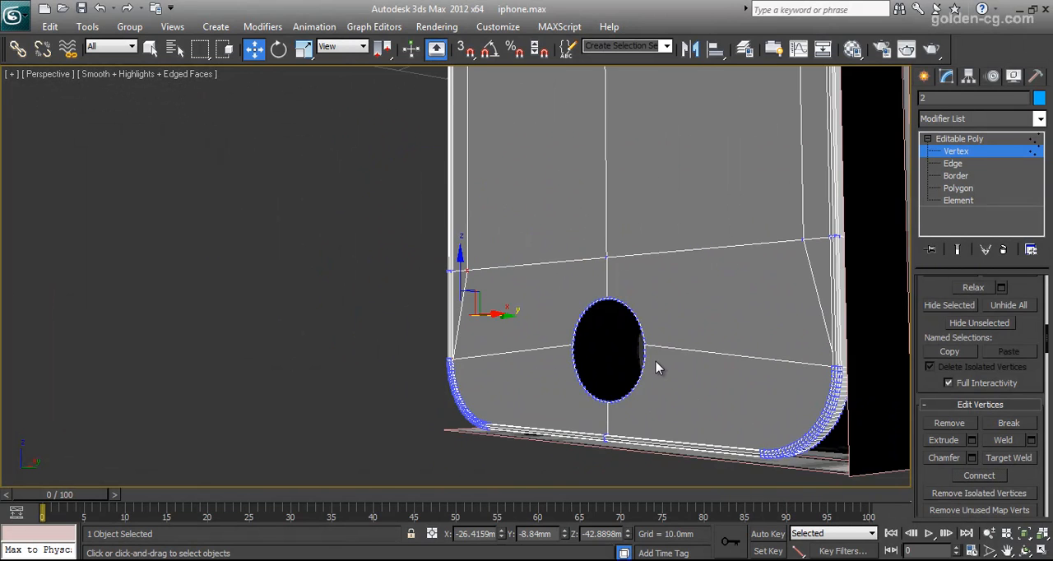
{"action": "left_click", "coordinate": [1023, 552]}
{"action": "left_click_drag", "start_coordinate": [595, 367], "coordinate": [513, 287]}
{"action": "scroll", "coordinate": [539, 274], "scroll_direction": "down", "scroll_amount": 5}
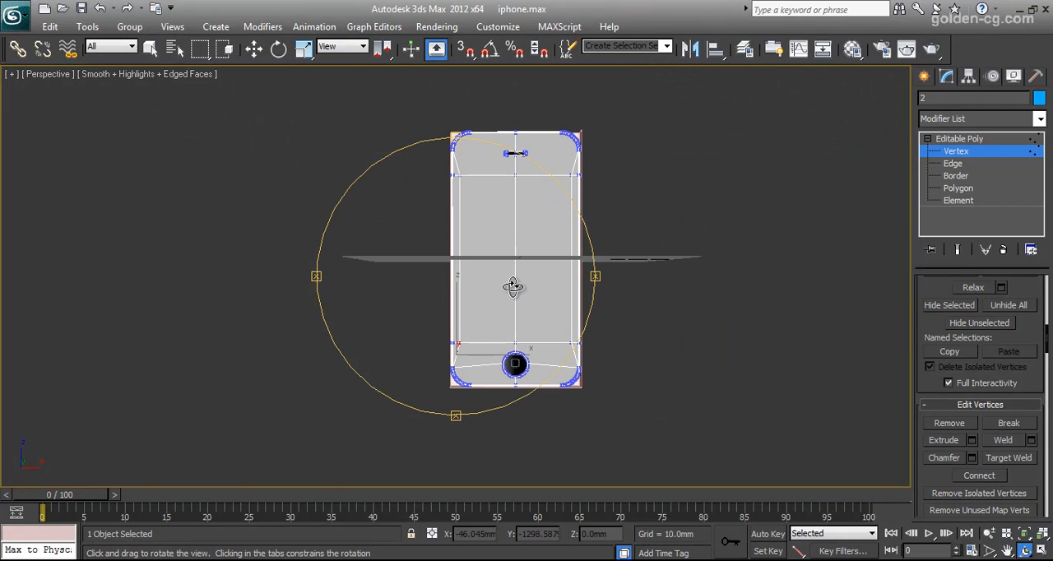
{"action": "left_click", "coordinate": [958, 188]}
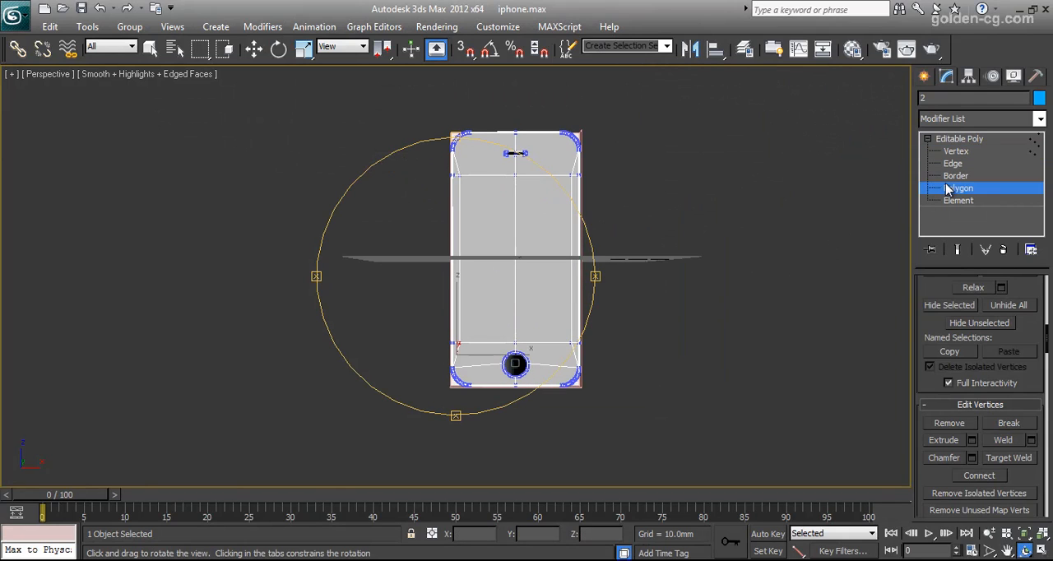
{"action": "key", "text": "w"}
{"action": "left_click", "coordinate": [497, 213]}
{"action": "left_click", "coordinate": [542, 211], "text": "ctrl"}
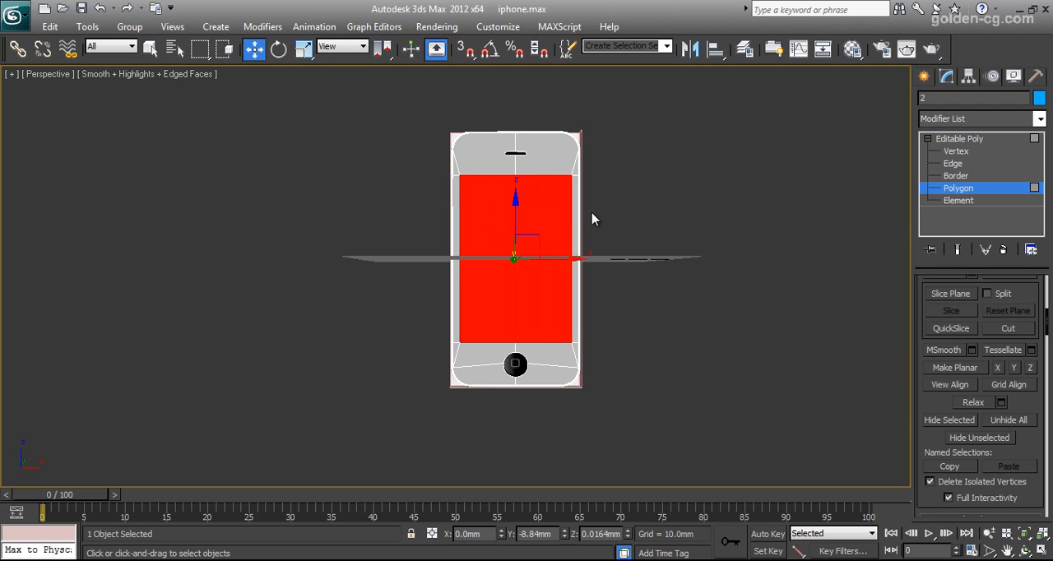
{"action": "left_click", "coordinate": [593, 219]}
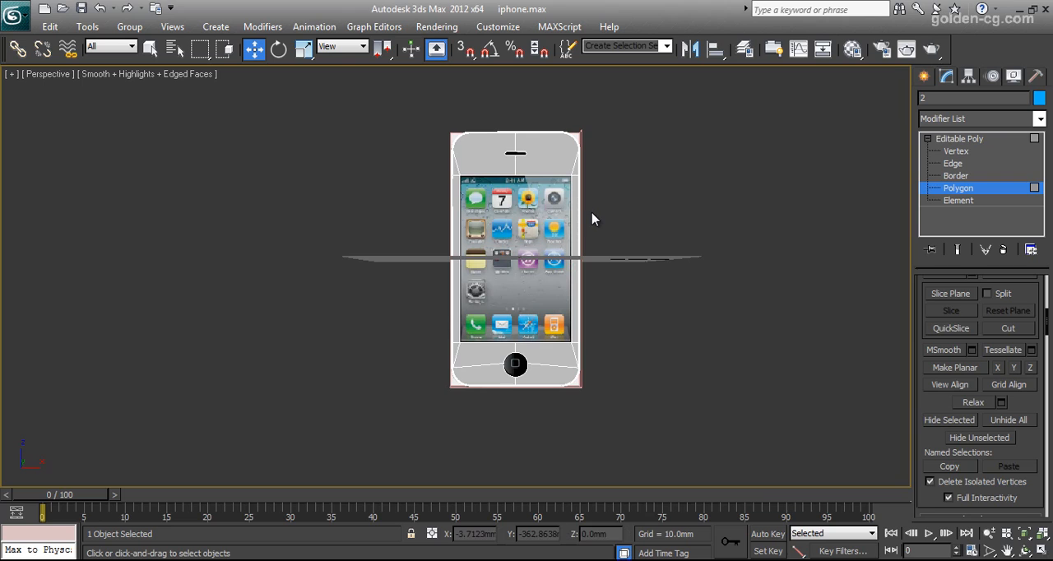
Select the open borders of the screen cutout, the speaker slot and the home button hole together.
{"action": "left_click", "coordinate": [963, 176]}
{"action": "left_click", "coordinate": [532, 175]}
{"action": "middle_click_drag", "start_coordinate": [528, 209], "coordinate": [528, 284]}
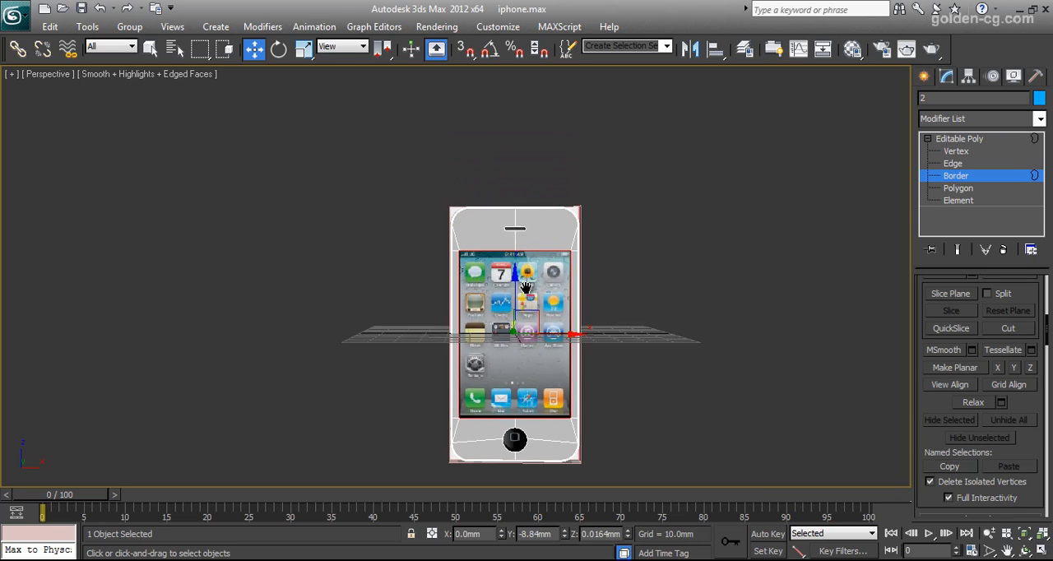
{"action": "scroll", "coordinate": [531, 275], "scroll_direction": "up", "scroll_amount": 5}
{"action": "left_click", "coordinate": [598, 161]}
{"action": "scroll", "coordinate": [594, 280], "scroll_direction": "down", "scroll_amount": 5}
{"action": "middle_click_drag", "start_coordinate": [550, 473], "coordinate": [547, 278]}
{"action": "scroll", "coordinate": [547, 284], "scroll_direction": "up", "scroll_amount": 5}
{"action": "left_click", "coordinate": [581, 329]}
In a wireframe Top view, extrude the three selected borders about 0.7 mm along Y toward the back of the phone.
{"action": "scroll", "coordinate": [581, 346], "scroll_direction": "down", "scroll_amount": 6}
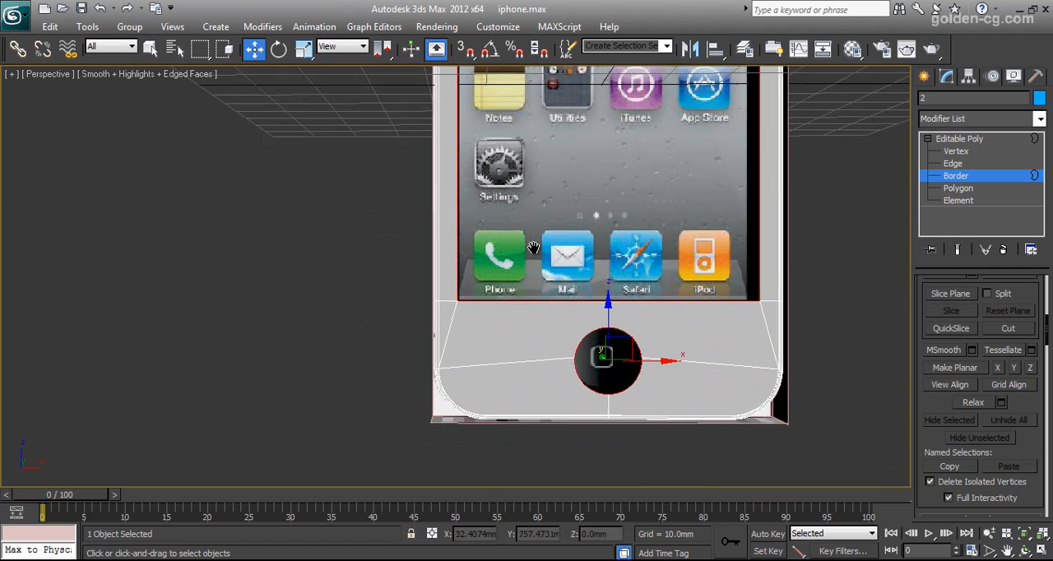
{"action": "middle_click_drag", "start_coordinate": [518, 224], "coordinate": [518, 339]}
{"action": "scroll", "coordinate": [518, 338], "scroll_direction": "up", "scroll_amount": 3}
{"action": "key", "text": "alt+w"}
{"action": "left_click", "coordinate": [282, 180]}
{"action": "left_click", "coordinate": [281, 171]}
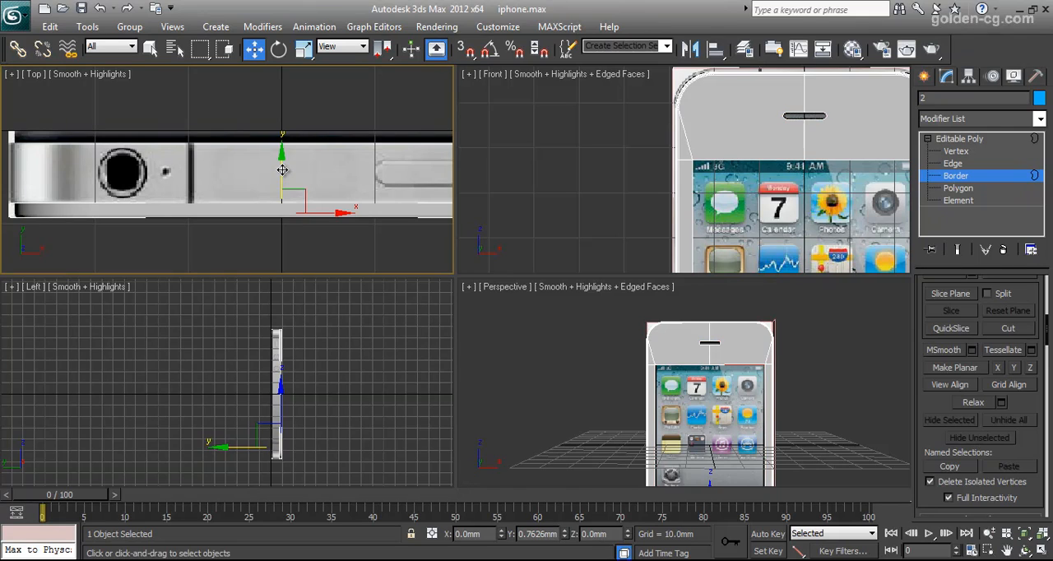
{"action": "left_click", "coordinate": [282, 170]}
{"action": "key", "text": "F3"}
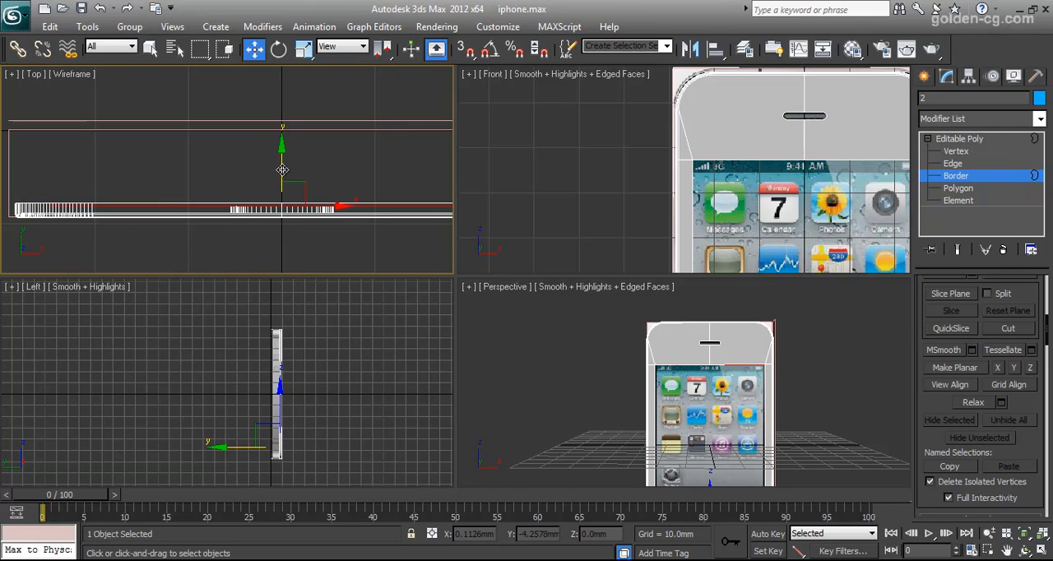
{"action": "middle_click_drag", "start_coordinate": [283, 186], "coordinate": [263, 158]}
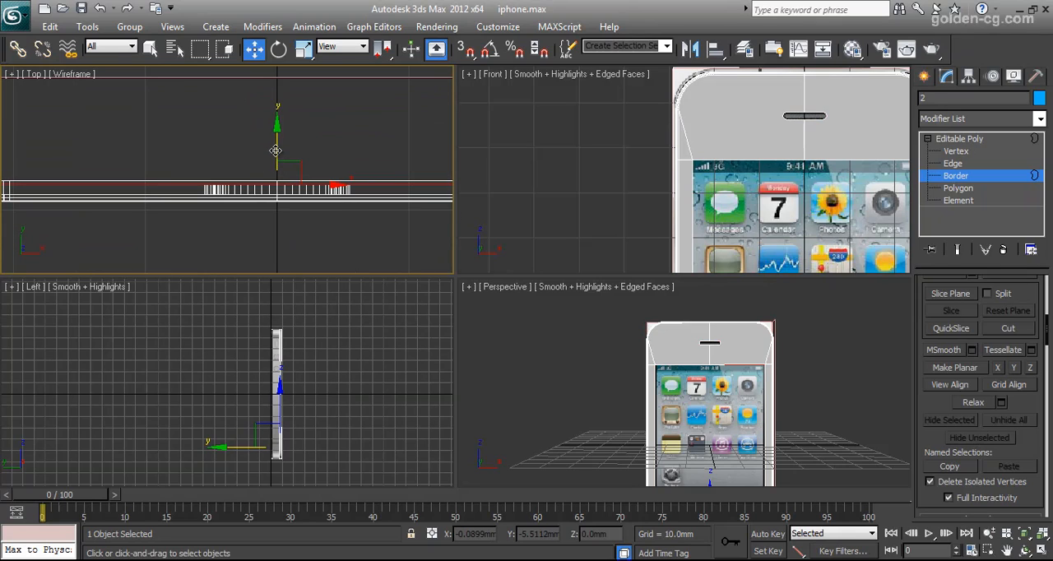
{"action": "left_click_drag", "start_coordinate": [276, 149], "coordinate": [276, 150]}
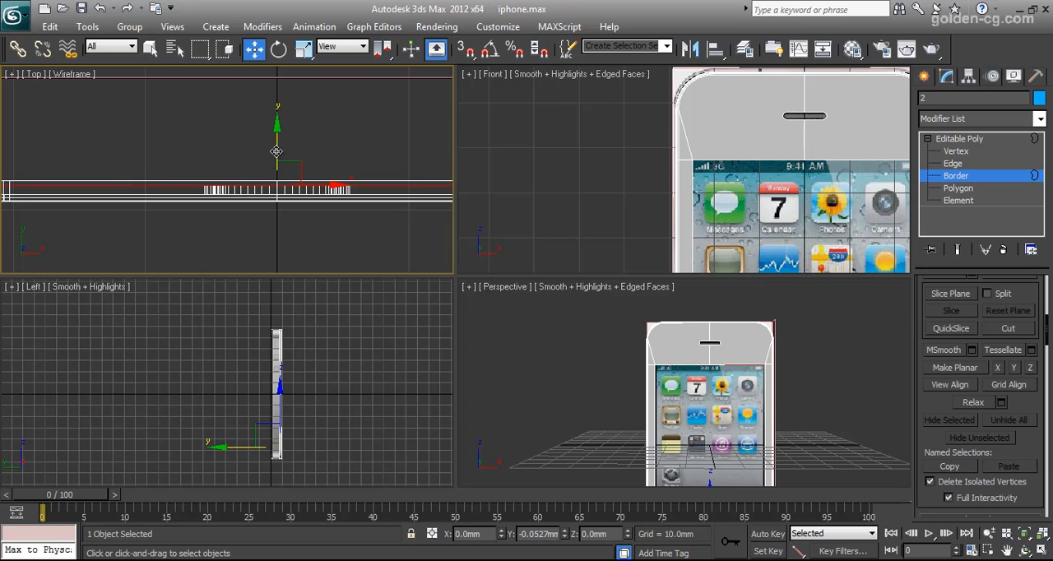
{"action": "scroll", "coordinate": [693, 409], "scroll_direction": "up", "scroll_amount": 6}
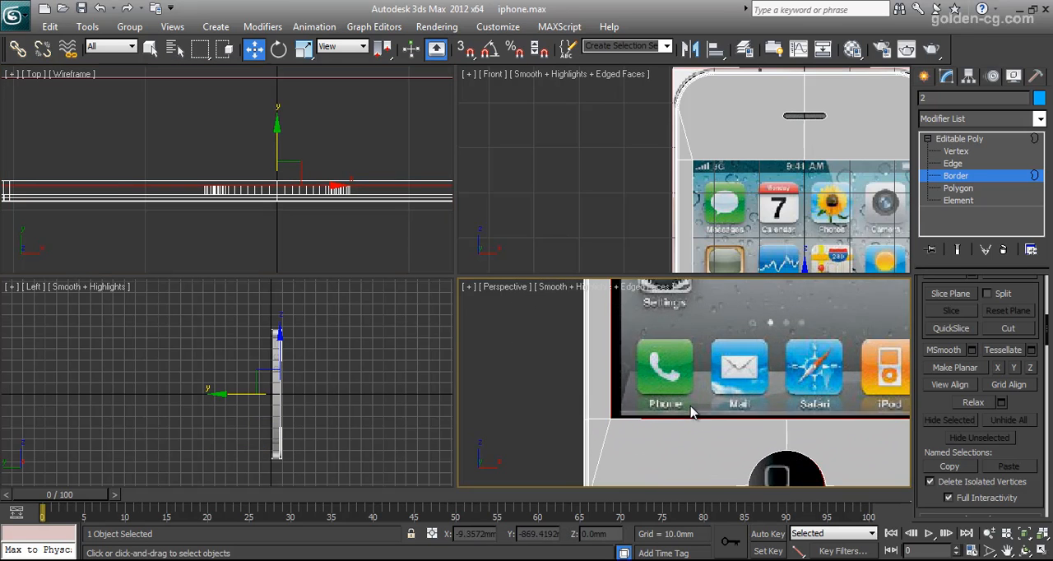
In edge mode, select the short depth edge at the lower-left corner of the screen opening.
{"action": "scroll", "coordinate": [693, 410], "scroll_direction": "up", "scroll_amount": 2}
{"action": "left_click", "coordinate": [1026, 550]}
{"action": "left_click_drag", "start_coordinate": [685, 416], "coordinate": [670, 373]}
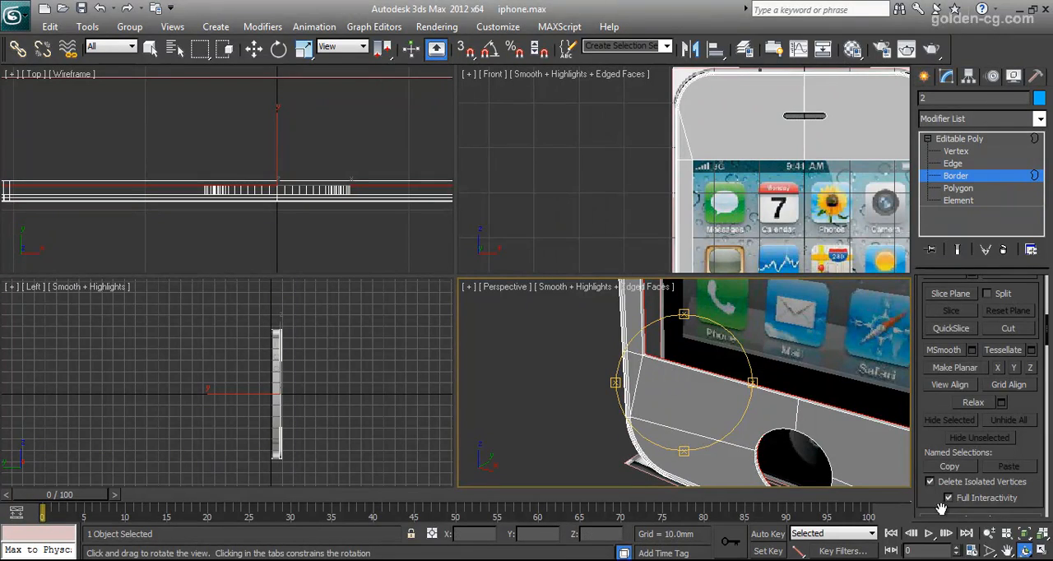
{"action": "left_click", "coordinate": [1025, 534]}
{"action": "scroll", "coordinate": [688, 375], "scroll_direction": "up", "scroll_amount": 6}
{"action": "middle_click_drag", "start_coordinate": [674, 407], "coordinate": [650, 366]}
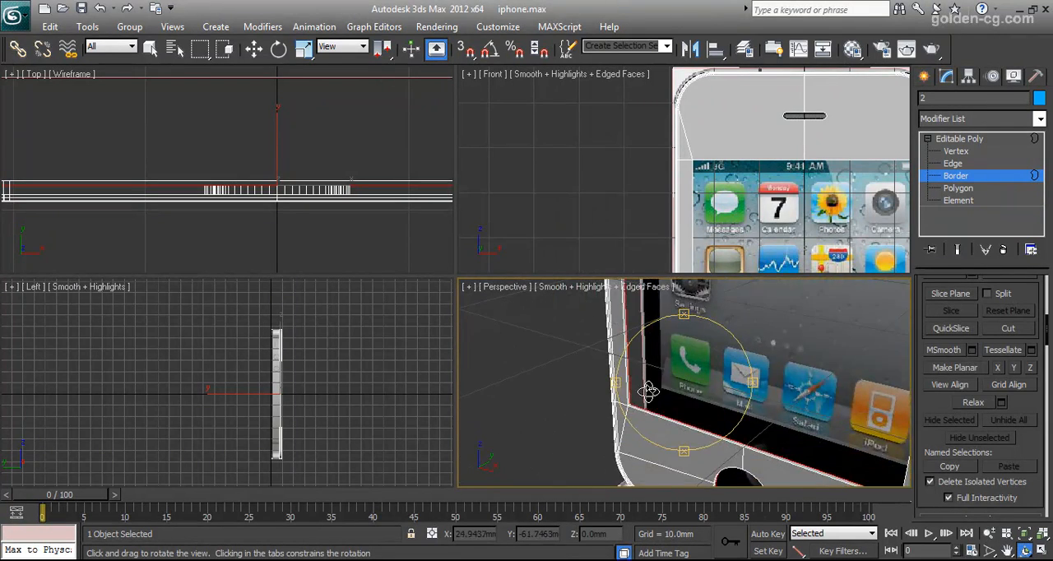
{"action": "scroll", "coordinate": [649, 366], "scroll_direction": "up", "scroll_amount": 8}
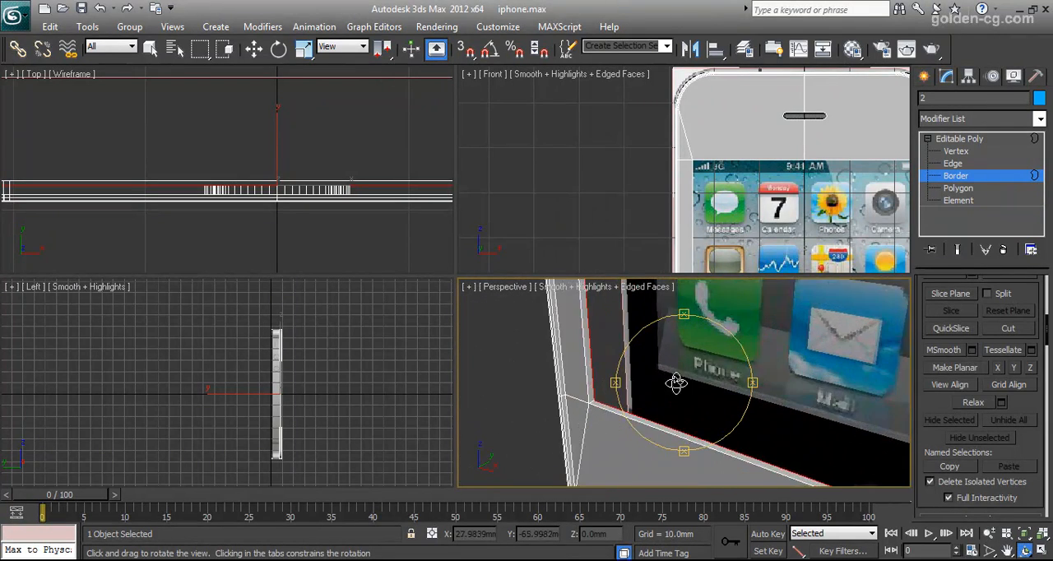
{"action": "left_click", "coordinate": [954, 164]}
{"action": "key", "text": "w"}
{"action": "left_click", "coordinate": [601, 425]}
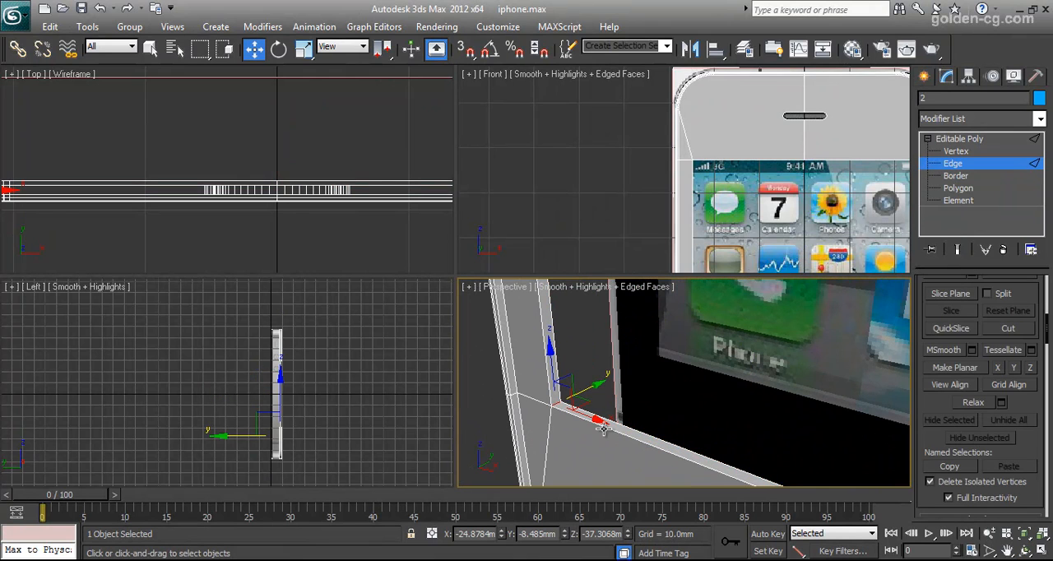
Add the short depth edge at the lower-right corner of the screen opening to the selection.
{"action": "middle_click_drag", "start_coordinate": [752, 434], "coordinate": [652, 370]}
{"action": "scroll", "coordinate": [755, 448], "scroll_direction": "down", "scroll_amount": 6}
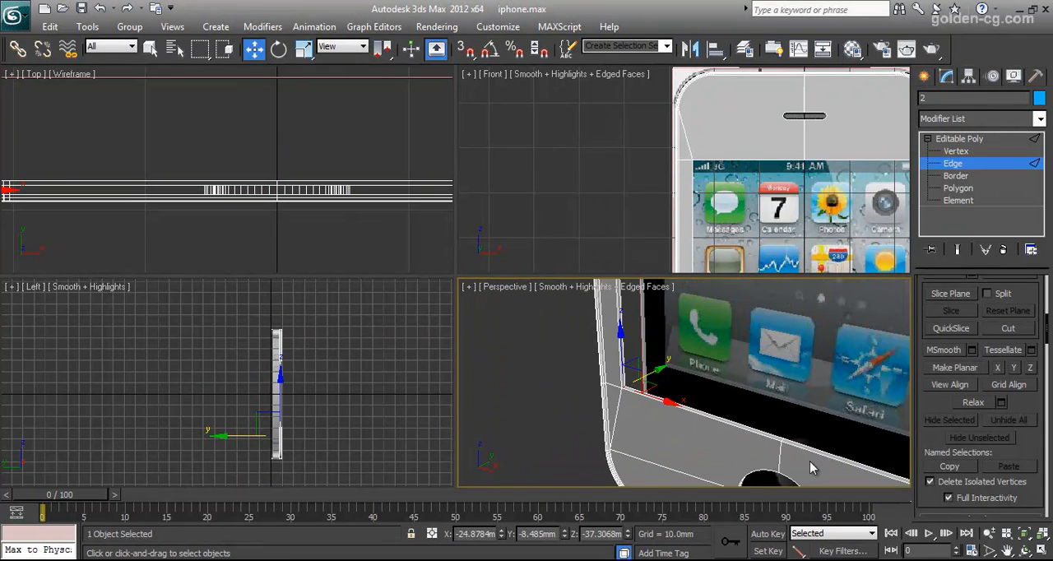
{"action": "middle_click_drag", "start_coordinate": [800, 460], "coordinate": [773, 450]}
{"action": "left_click", "coordinate": [1026, 550]}
{"action": "left_click_drag", "start_coordinate": [729, 421], "coordinate": [709, 423]}
{"action": "right_click", "coordinate": [709, 423]}
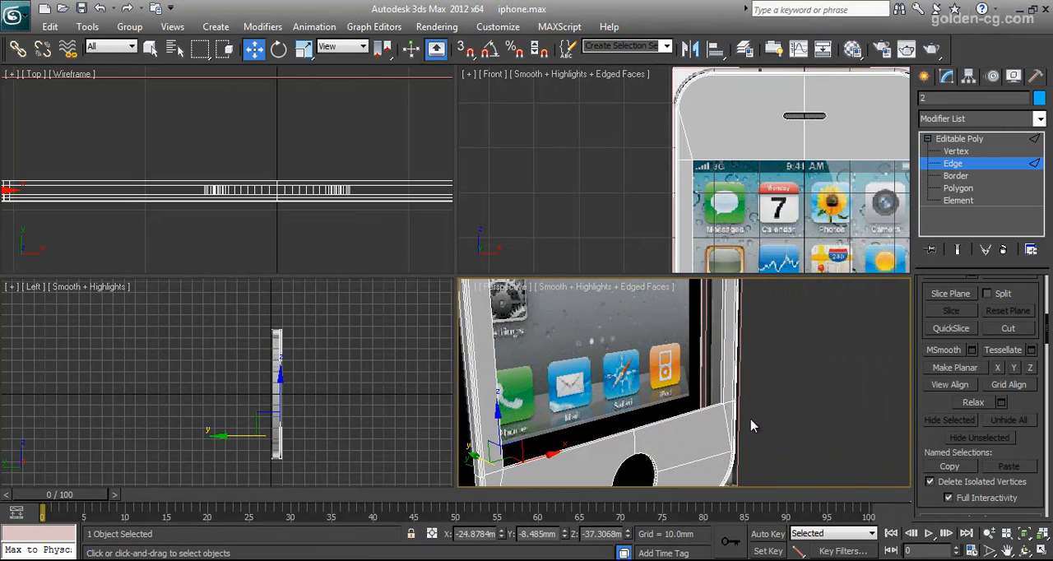
{"action": "left_click", "coordinate": [1026, 534]}
{"action": "middle_click_drag", "start_coordinate": [810, 393], "coordinate": [623, 400]}
{"action": "scroll", "coordinate": [763, 414], "scroll_direction": "down", "scroll_amount": 2}
{"action": "middle_click_drag", "start_coordinate": [763, 414], "coordinate": [650, 437]}
{"action": "scroll", "coordinate": [754, 421], "scroll_direction": "down", "scroll_amount": 4}
{"action": "middle_click_drag", "start_coordinate": [755, 422], "coordinate": [611, 469]}
{"action": "scroll", "coordinate": [610, 469], "scroll_direction": "up", "scroll_amount": 2}
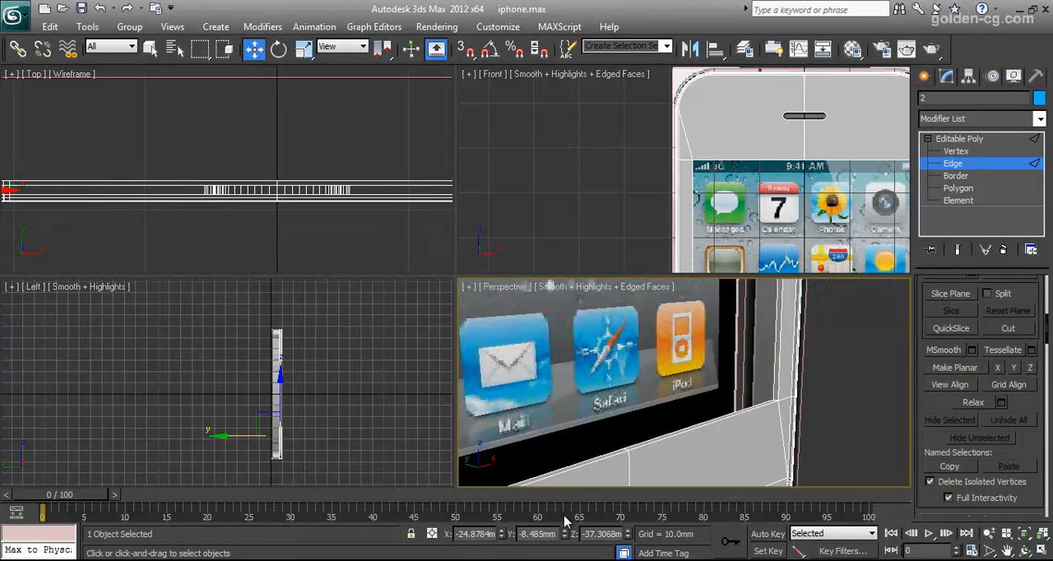
{"action": "scroll", "coordinate": [783, 433], "scroll_direction": "up", "scroll_amount": 2}
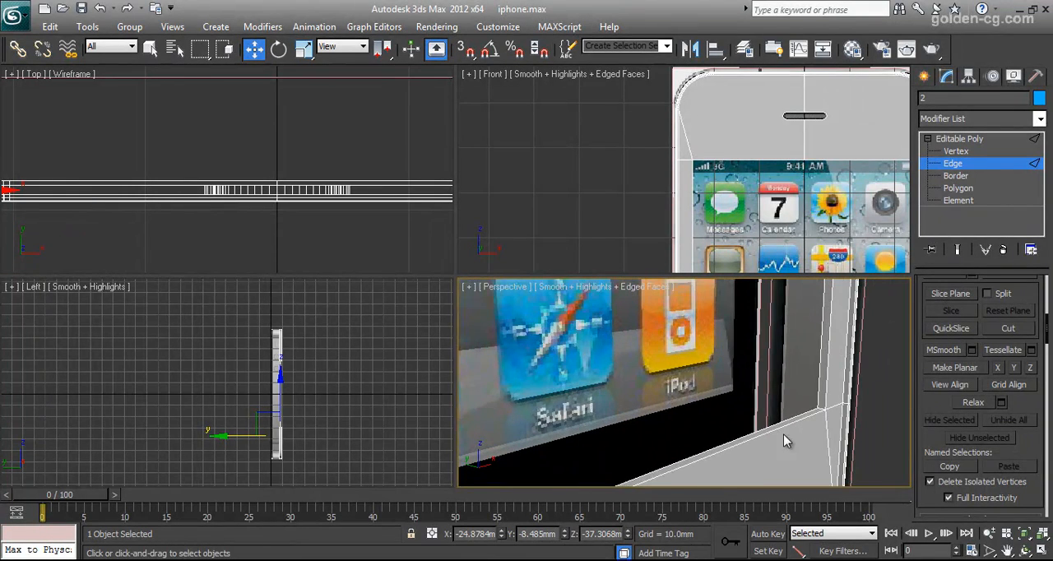
{"action": "left_click", "coordinate": [820, 404]}
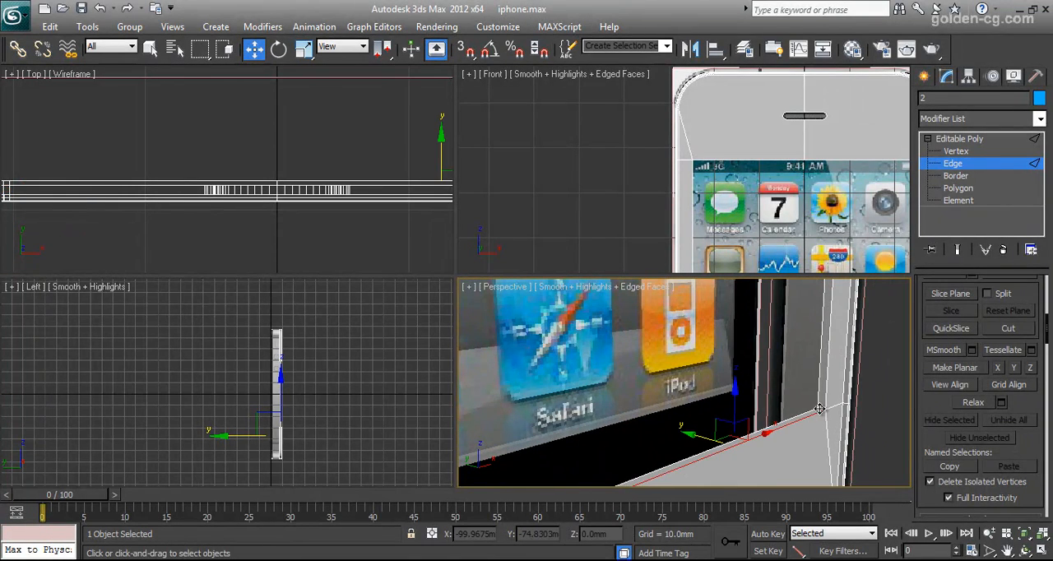
{"action": "scroll", "coordinate": [831, 416], "scroll_direction": "up", "scroll_amount": 2}
{"action": "left_click", "coordinate": [856, 420]}
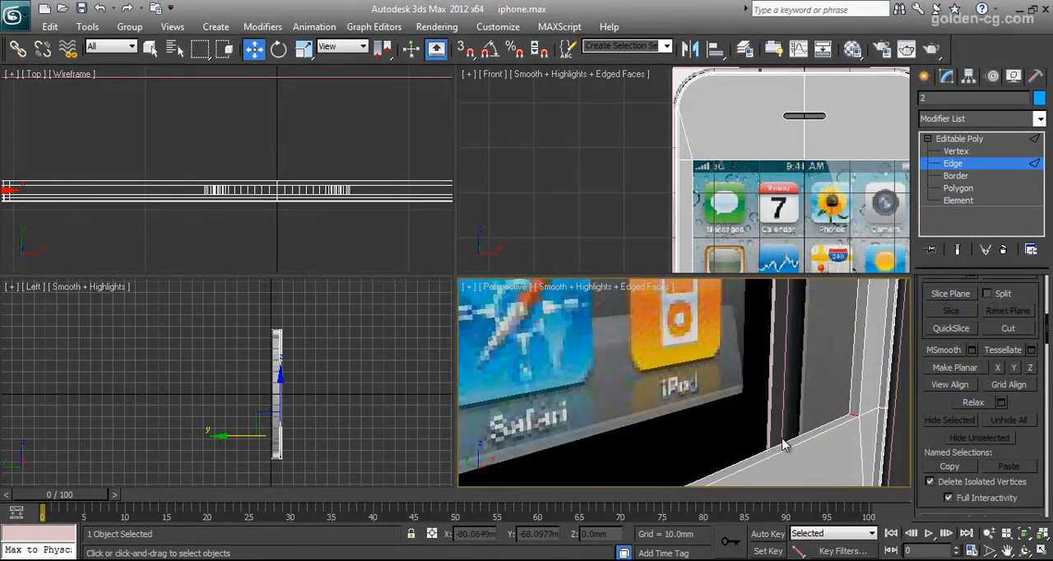
Extend the edge selection with Ring to the depth edges all around the screen opening.
{"action": "scroll", "coordinate": [724, 386], "scroll_direction": "down", "scroll_amount": 5}
{"action": "middle_click_drag", "start_coordinate": [713, 376], "coordinate": [716, 520]}
{"action": "middle_click_drag", "start_coordinate": [721, 325], "coordinate": [709, 473]}
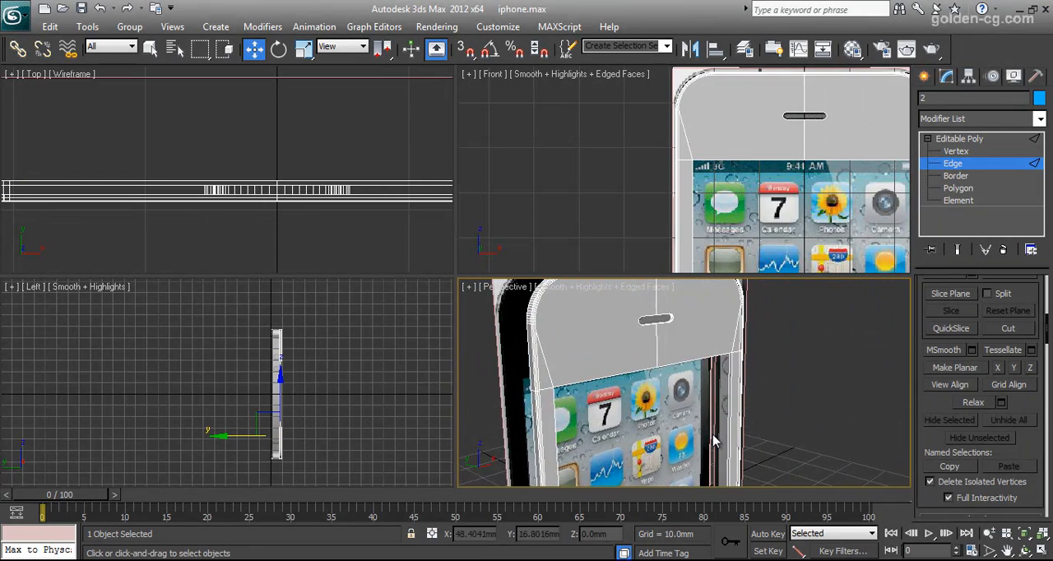
{"action": "left_click", "coordinate": [1028, 553]}
{"action": "left_click_drag", "start_coordinate": [776, 406], "coordinate": [713, 430]}
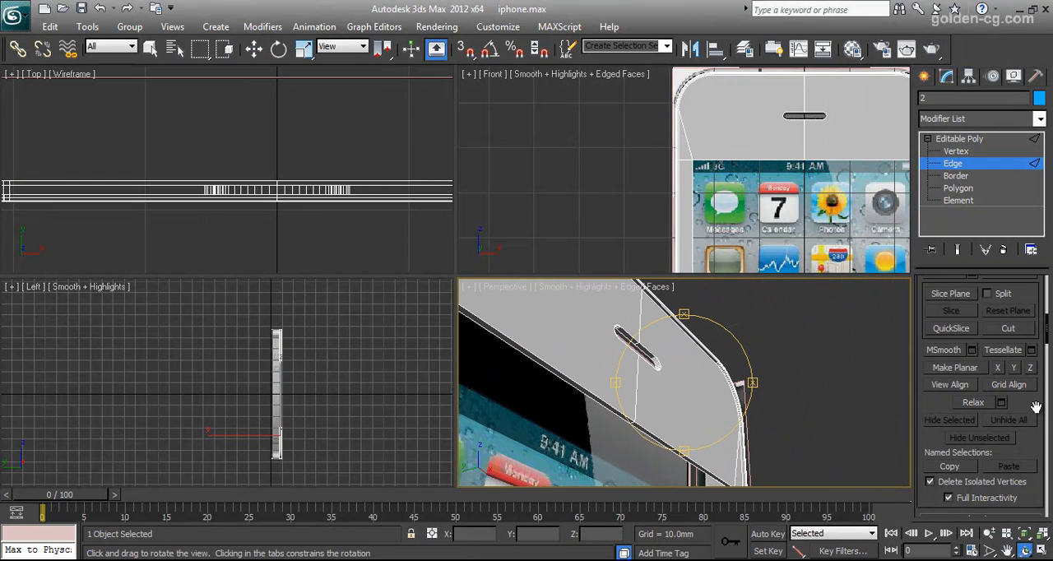
{"action": "scroll", "coordinate": [1035, 415], "scroll_direction": "up", "scroll_amount": 5}
{"action": "scroll", "coordinate": [1050, 426], "scroll_direction": "up", "scroll_amount": 3}
{"action": "left_click", "coordinate": [945, 382]}
{"action": "right_click", "coordinate": [683, 414]}
{"action": "key", "text": "ctrl+z"}
In the Front view, deselect the extra edges so only the four corner depth edges of the screen opening stay selected.
{"action": "scroll", "coordinate": [759, 218], "scroll_direction": "down", "scroll_amount": 5}
{"action": "middle_click_drag", "start_coordinate": [759, 218], "coordinate": [764, 194]}
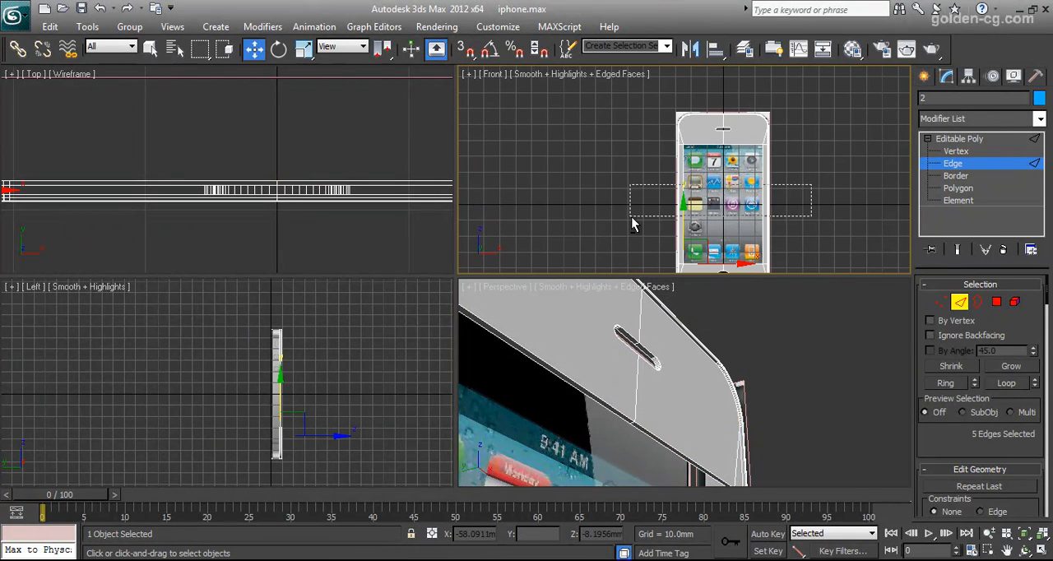
{"action": "middle_click_drag", "start_coordinate": [716, 224], "coordinate": [722, 173]}
{"action": "left_click", "coordinate": [727, 232], "text": "alt"}
{"action": "middle_click_drag", "start_coordinate": [729, 419], "coordinate": [709, 437], "text": "alt"}
{"action": "left_click", "coordinate": [1025, 552]}
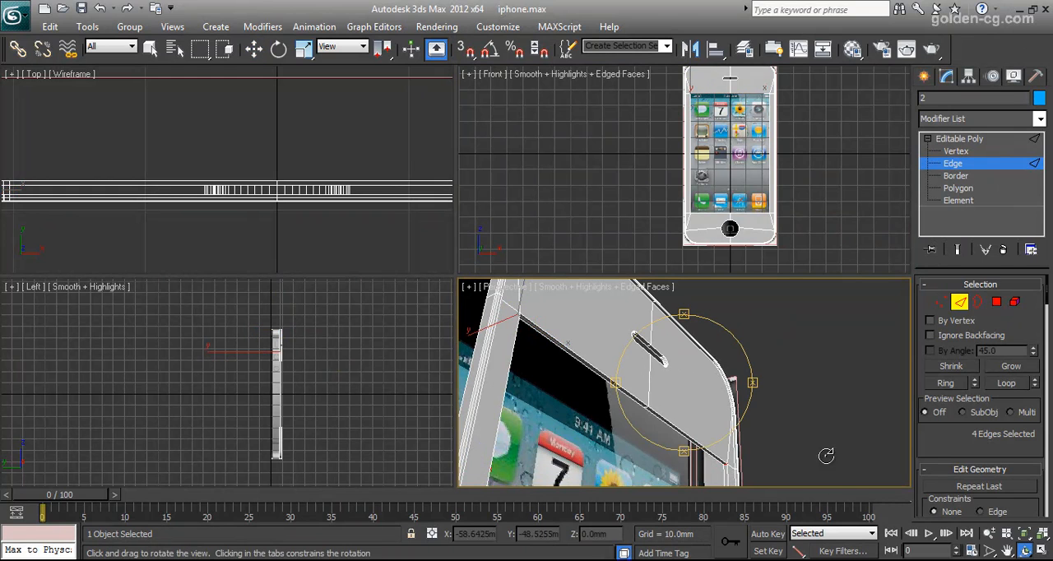
{"action": "left_click", "coordinate": [1026, 534]}
{"action": "left_click_drag", "start_coordinate": [687, 388], "coordinate": [671, 448]}
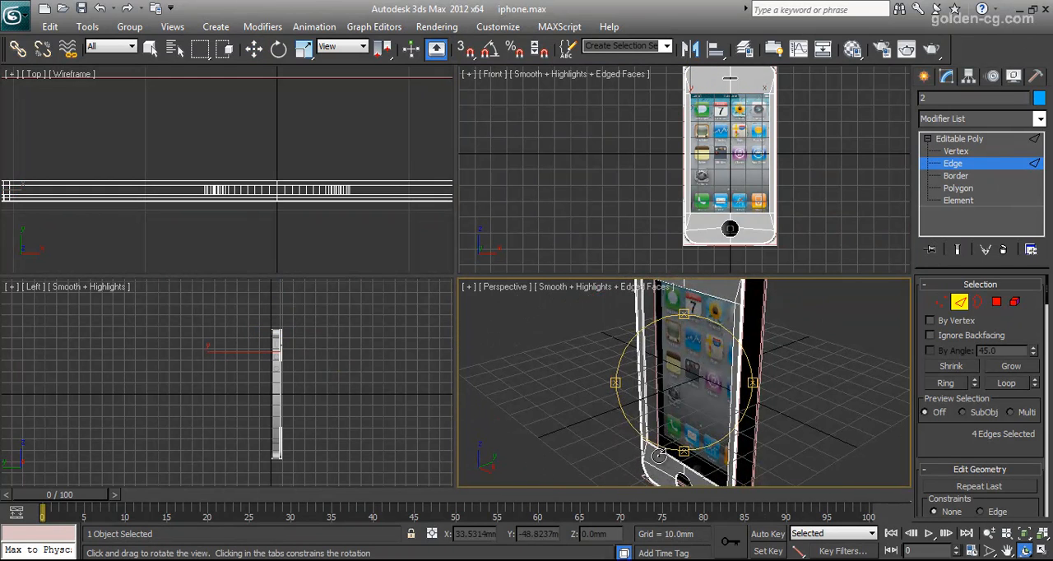
{"action": "middle_click_drag", "start_coordinate": [670, 448], "coordinate": [738, 421]}
{"action": "scroll", "coordinate": [715, 384], "scroll_direction": "up", "scroll_amount": 8}
{"action": "left_click_drag", "start_coordinate": [705, 402], "coordinate": [714, 407]}
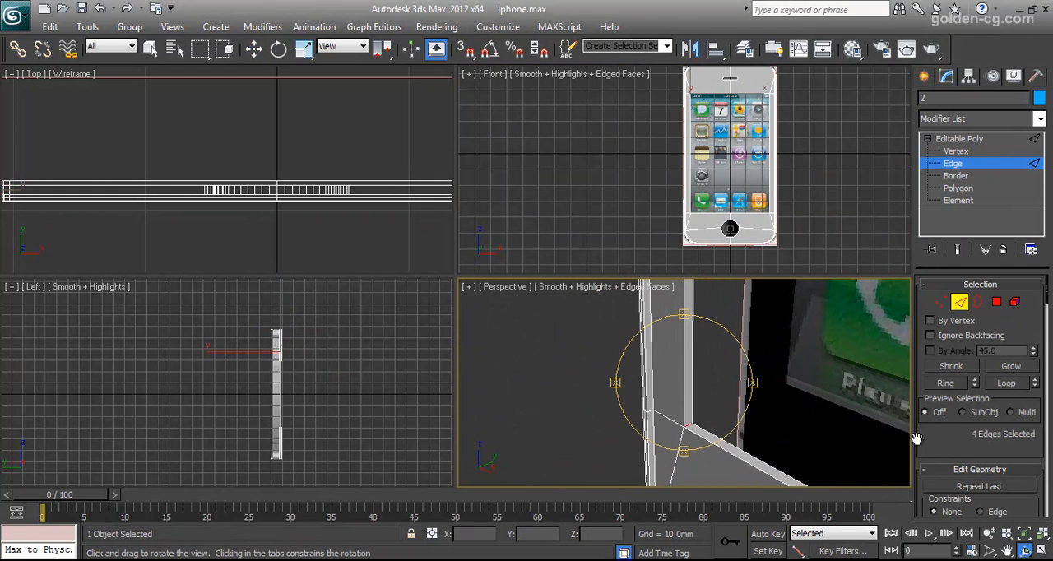
Try chamfering the four corner edges of the screen opening by 1.0 mm with 4 segments.
{"action": "scroll", "coordinate": [979, 449], "scroll_direction": "down", "scroll_amount": 8}
{"action": "scroll", "coordinate": [979, 451], "scroll_direction": "down", "scroll_amount": 5}
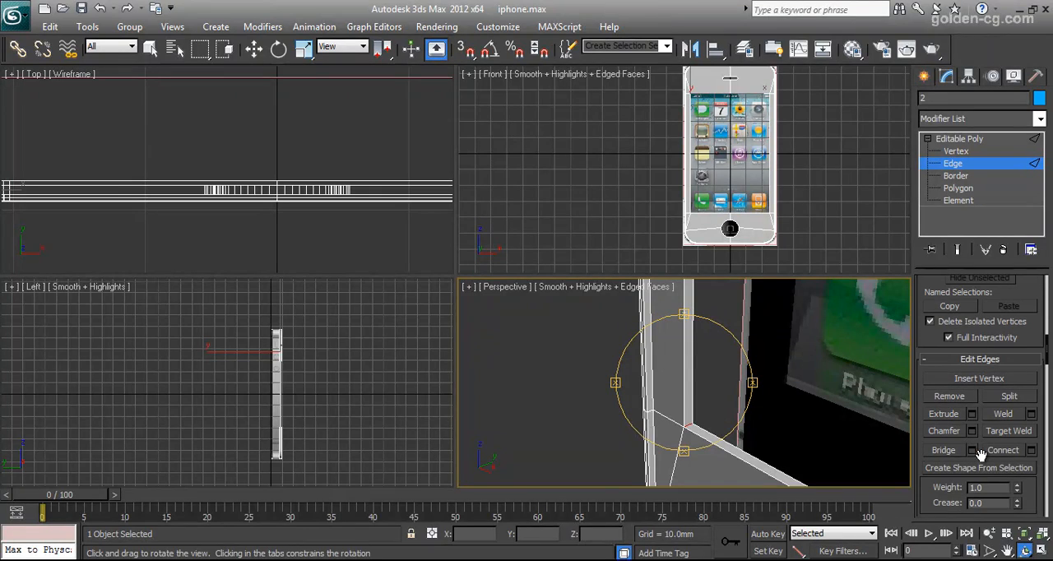
{"action": "left_click", "coordinate": [973, 431]}
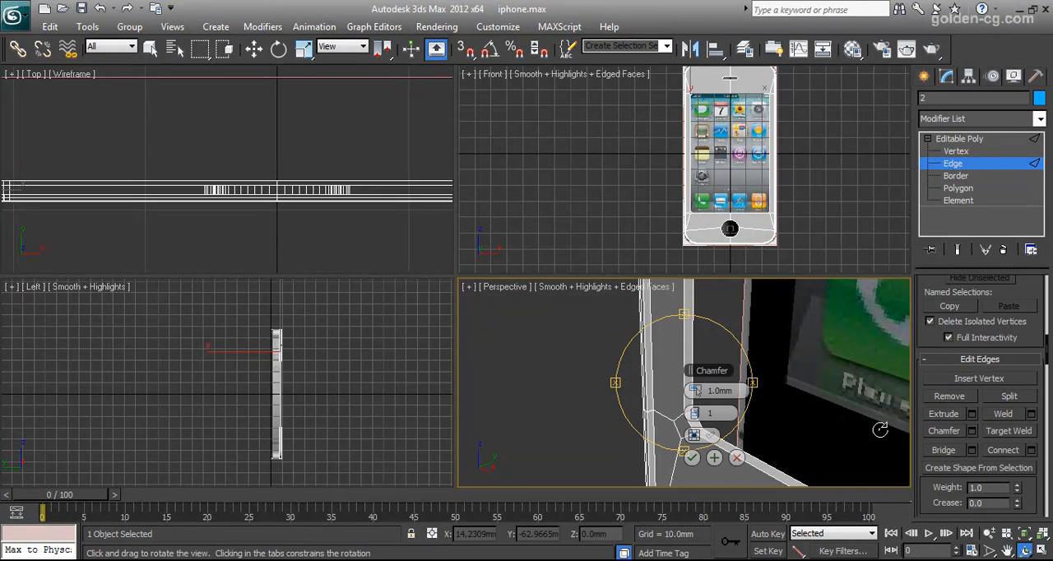
{"action": "left_click", "coordinate": [701, 414]}
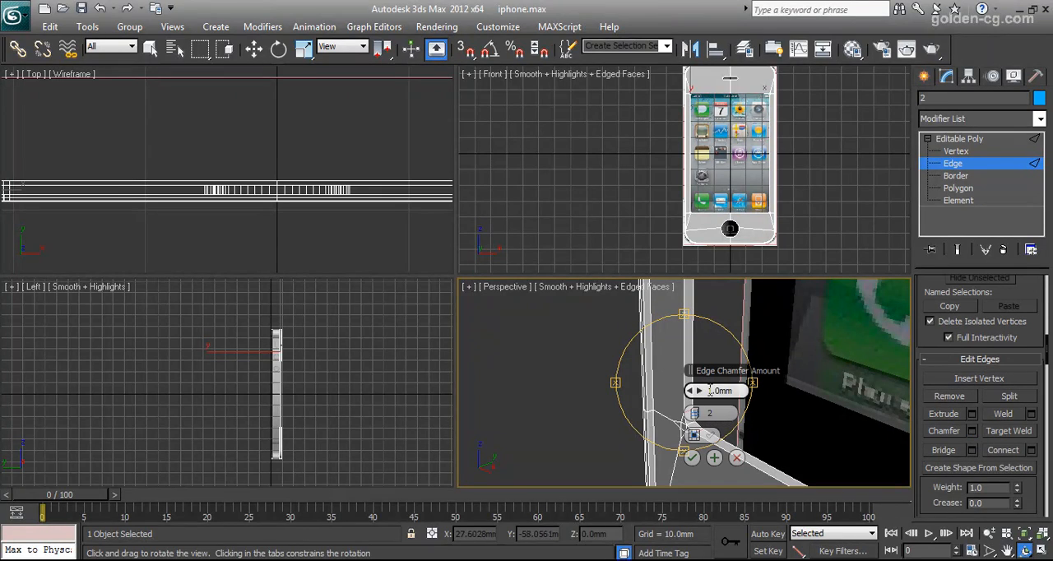
{"action": "left_click_drag", "start_coordinate": [703, 374], "coordinate": [782, 361]}
{"action": "left_click", "coordinate": [780, 402]}
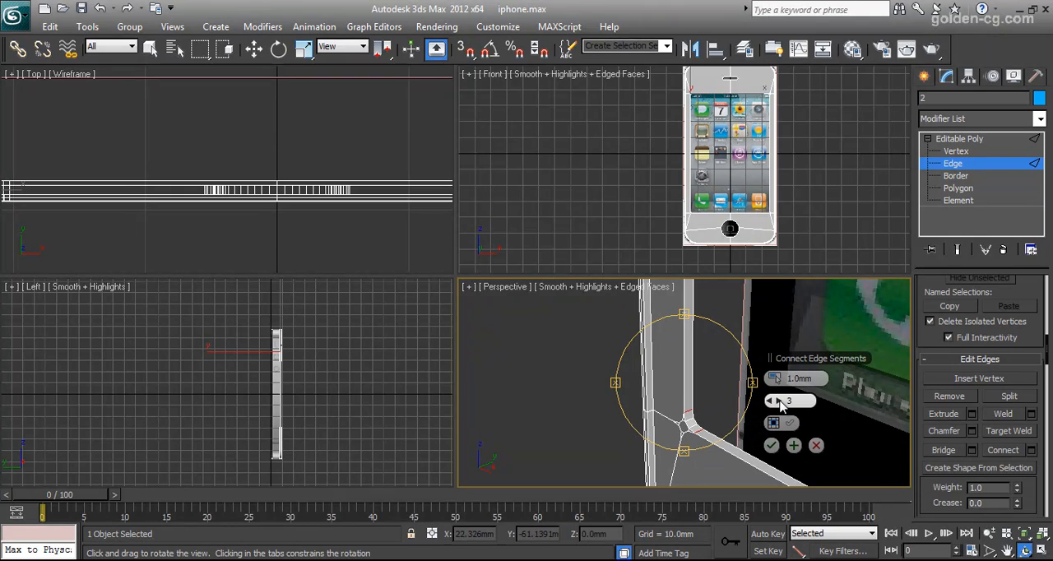
{"action": "left_click", "coordinate": [780, 401]}
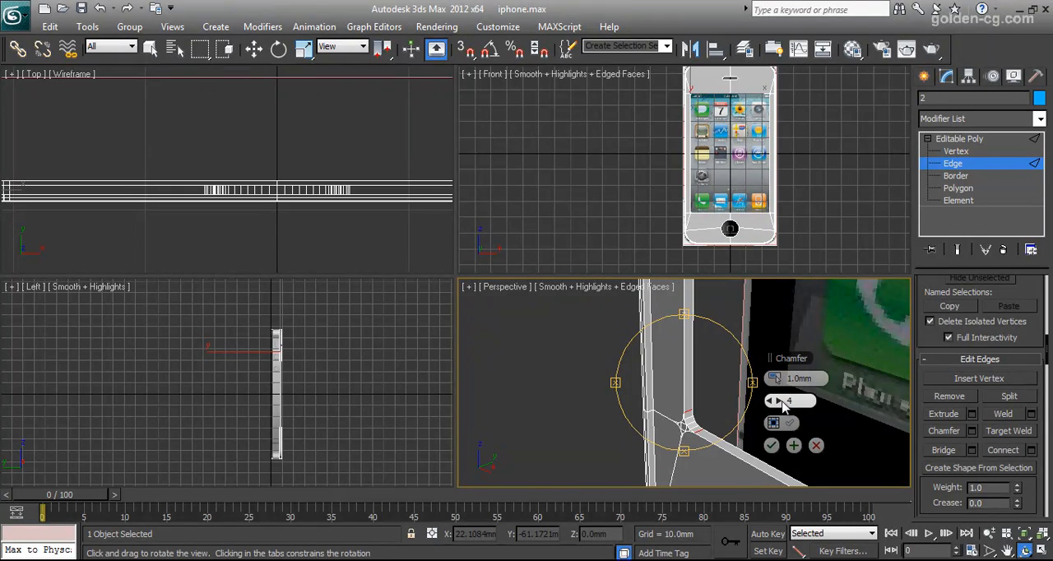
{"action": "left_click_drag", "start_coordinate": [701, 401], "coordinate": [689, 356]}
{"action": "mouse_move", "coordinate": [693, 413]}
{"action": "left_mouse_down"}
{"action": "mouse_move", "coordinate": [694, 429]}
{"action": "mouse_move", "coordinate": [694, 401]}
{"action": "left_mouse_up"}
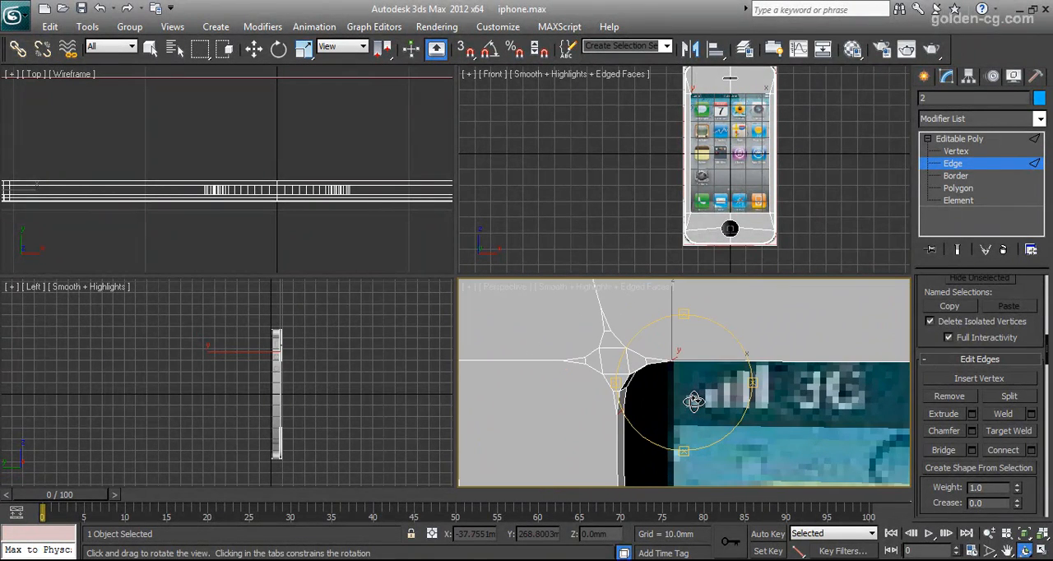
{"action": "key", "text": "ctrl+z"}
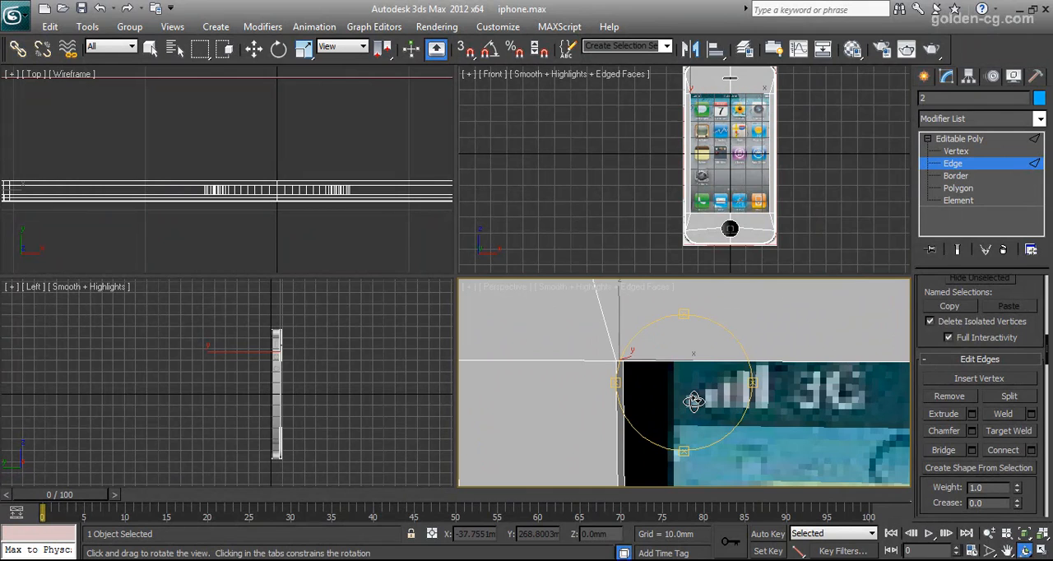
Chamfer the four corner edges of the screen opening by 1.0 mm with 8 segments.
{"action": "left_click", "coordinate": [972, 433]}
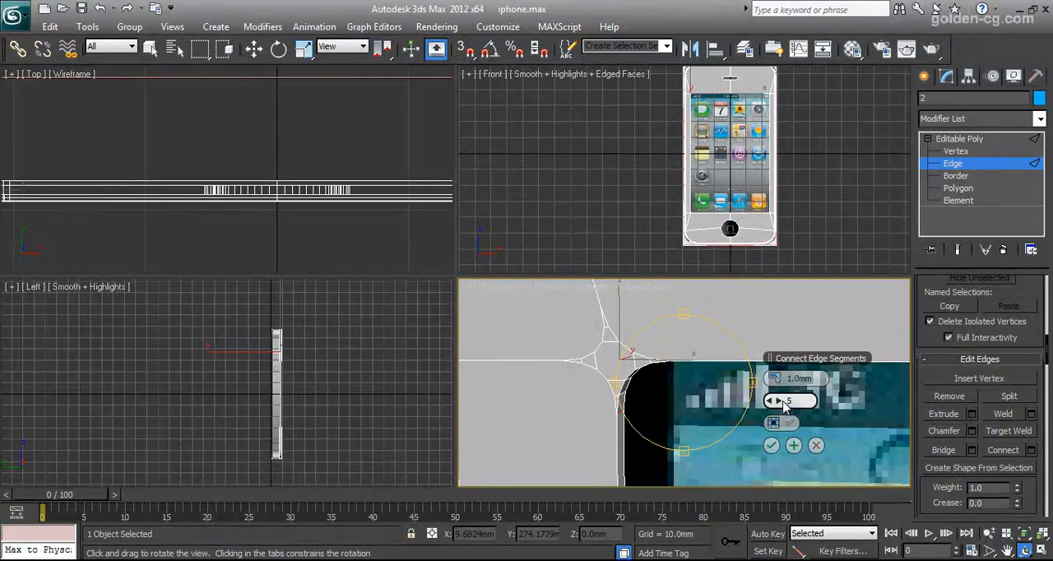
{"action": "left_click", "coordinate": [783, 402]}
{"action": "left_click", "coordinate": [782, 400]}
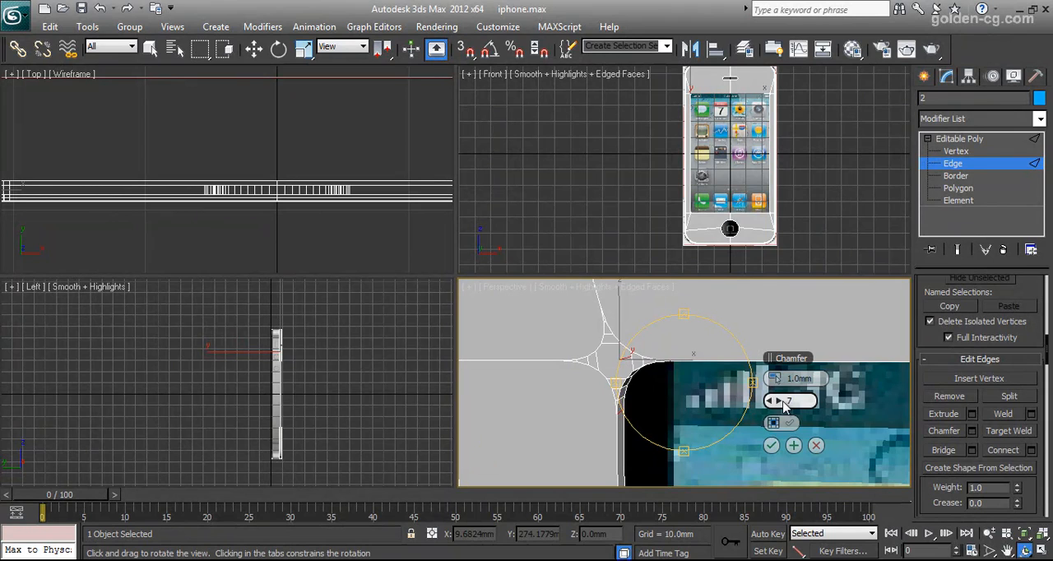
{"action": "left_click", "coordinate": [782, 401]}
{"action": "mouse_move", "coordinate": [689, 397]}
{"action": "left_mouse_down"}
{"action": "mouse_move", "coordinate": [678, 396]}
{"action": "mouse_move", "coordinate": [700, 410]}
{"action": "left_mouse_up"}
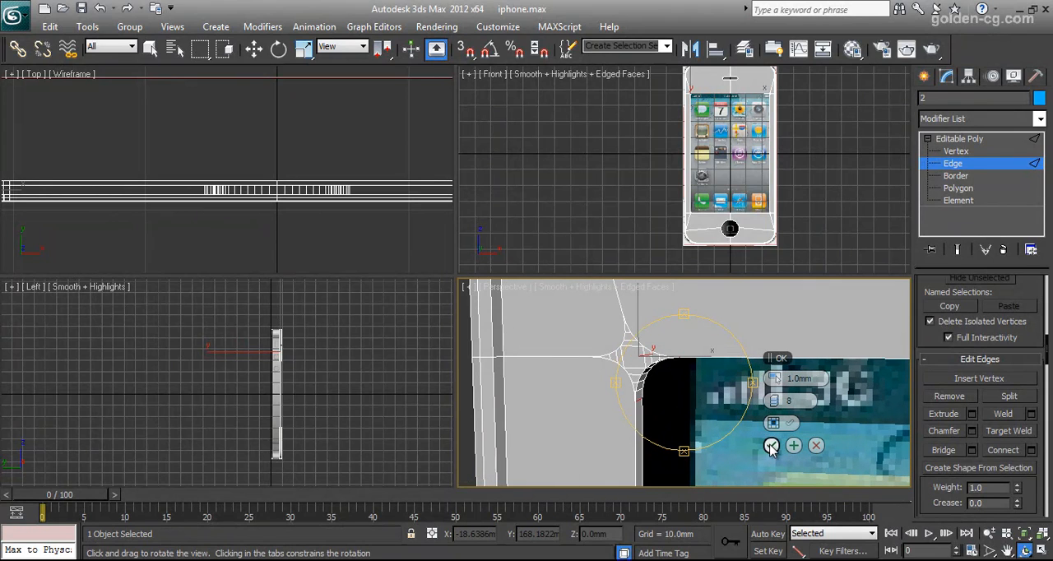
{"action": "left_click", "coordinate": [771, 445]}
In vertex mode, select the front vertex at the left tip of the speaker slot.
{"action": "scroll", "coordinate": [721, 393], "scroll_direction": "down", "scroll_amount": 8}
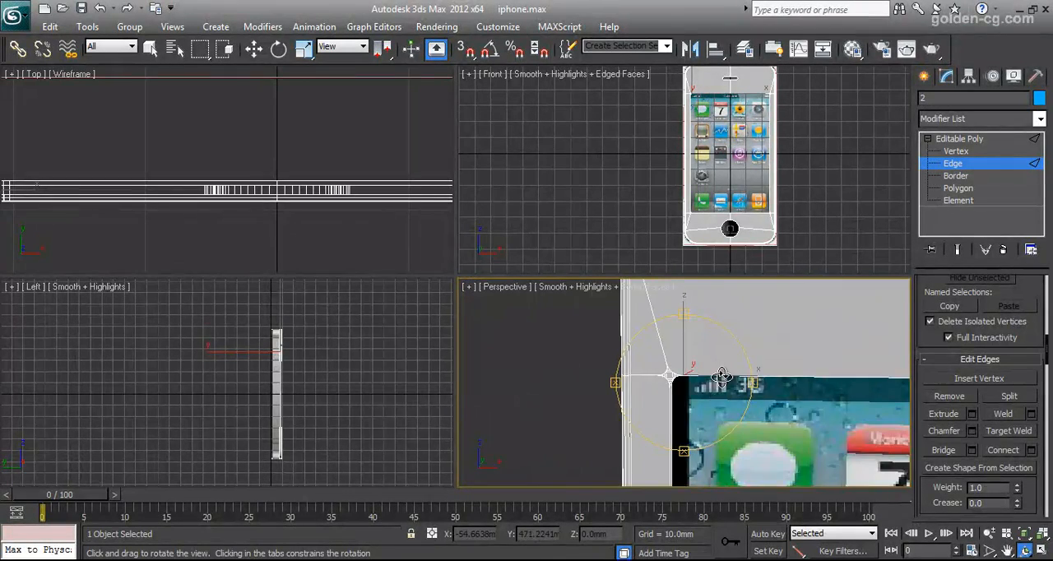
{"action": "middle_click_drag", "start_coordinate": [722, 376], "coordinate": [707, 395]}
{"action": "scroll", "coordinate": [706, 395], "scroll_direction": "up", "scroll_amount": 3}
{"action": "scroll", "coordinate": [706, 395], "scroll_direction": "up", "scroll_amount": 4}
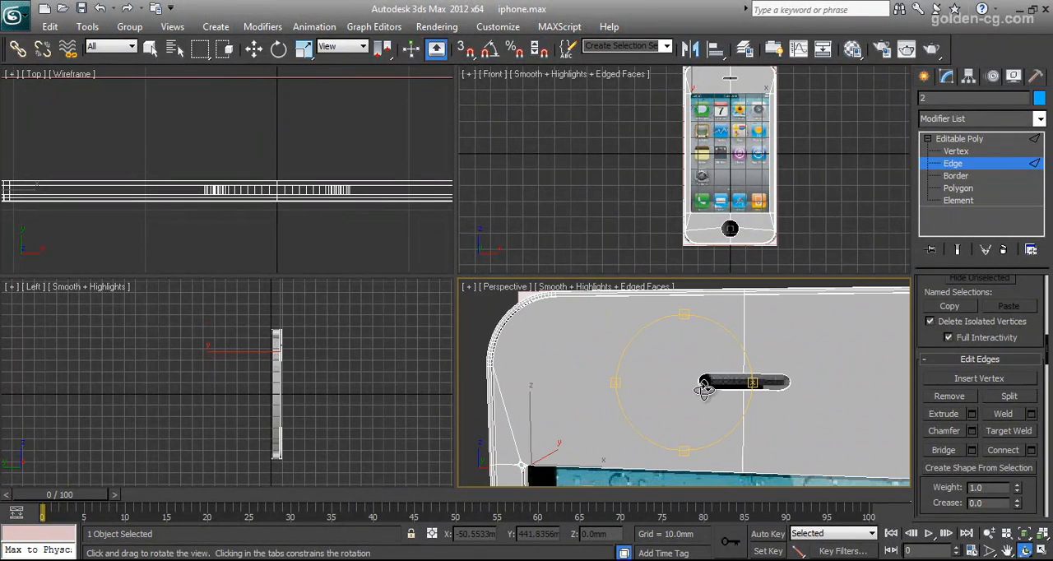
{"action": "mouse_move", "coordinate": [701, 387]}
{"action": "left_mouse_down"}
{"action": "mouse_move", "coordinate": [684, 384]}
{"action": "mouse_move", "coordinate": [704, 380]}
{"action": "left_mouse_up"}
{"action": "left_click", "coordinate": [955, 151]}
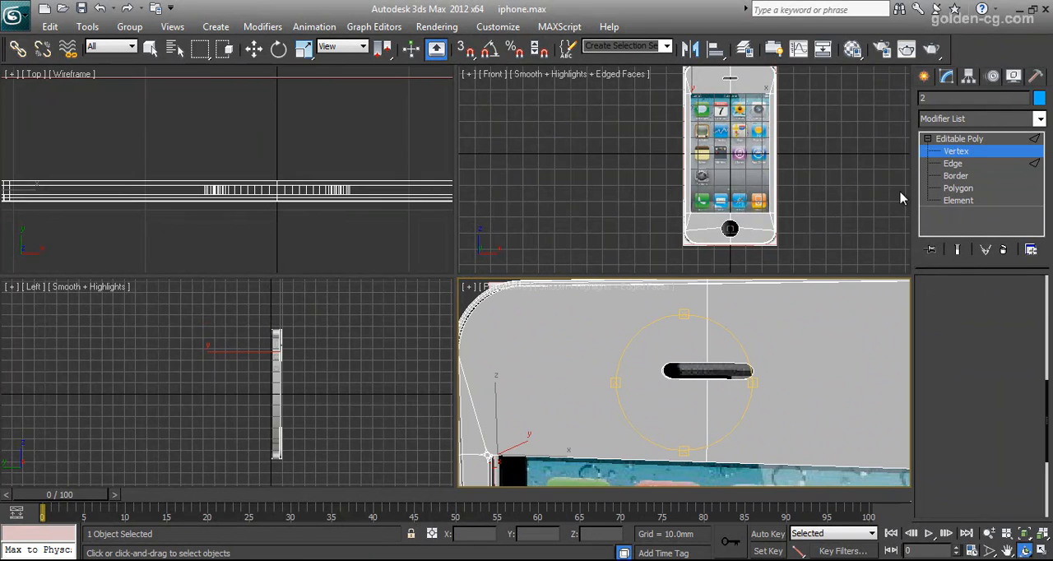
{"action": "key", "text": "w"}
{"action": "middle_click_drag", "start_coordinate": [733, 339], "coordinate": [696, 416]}
{"action": "scroll", "coordinate": [722, 370], "scroll_direction": "up", "scroll_amount": 3}
{"action": "left_click", "coordinate": [687, 402]}
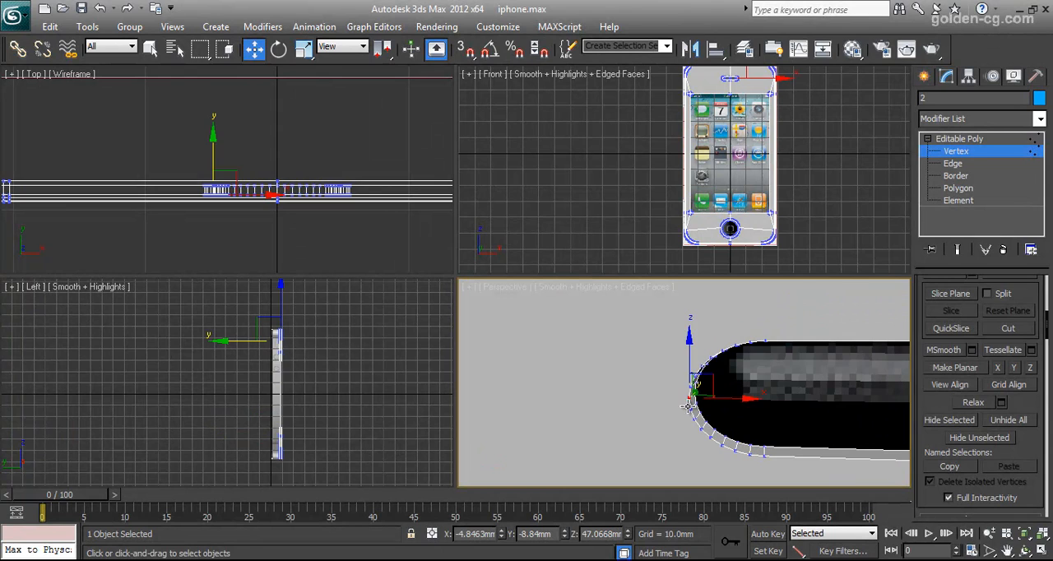
Connect the speaker slot's left tip vertex to the lower end vertex of the shell's upper-left rounded corner.
{"action": "scroll", "coordinate": [611, 423], "scroll_direction": "down", "scroll_amount": 4}
{"action": "middle_click_drag", "start_coordinate": [610, 423], "coordinate": [759, 413]}
{"action": "scroll", "coordinate": [665, 422], "scroll_direction": "down", "scroll_amount": 4}
{"action": "middle_click_drag", "start_coordinate": [670, 415], "coordinate": [728, 417]}
{"action": "scroll", "coordinate": [684, 418], "scroll_direction": "up", "scroll_amount": 4}
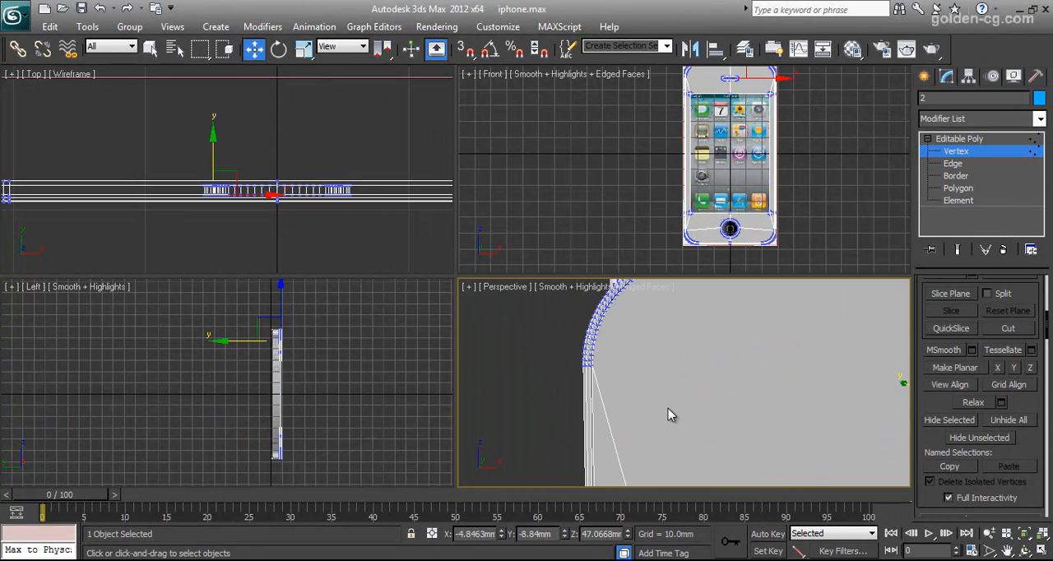
{"action": "middle_click_drag", "start_coordinate": [601, 386], "coordinate": [673, 406]}
{"action": "scroll", "coordinate": [781, 412], "scroll_direction": "down", "scroll_amount": 5}
{"action": "middle_click_drag", "start_coordinate": [783, 411], "coordinate": [637, 341]}
{"action": "scroll", "coordinate": [801, 410], "scroll_direction": "up", "scroll_amount": 3}
{"action": "scroll", "coordinate": [749, 413], "scroll_direction": "up", "scroll_amount": 4}
{"action": "scroll", "coordinate": [772, 380], "scroll_direction": "up", "scroll_amount": 3}
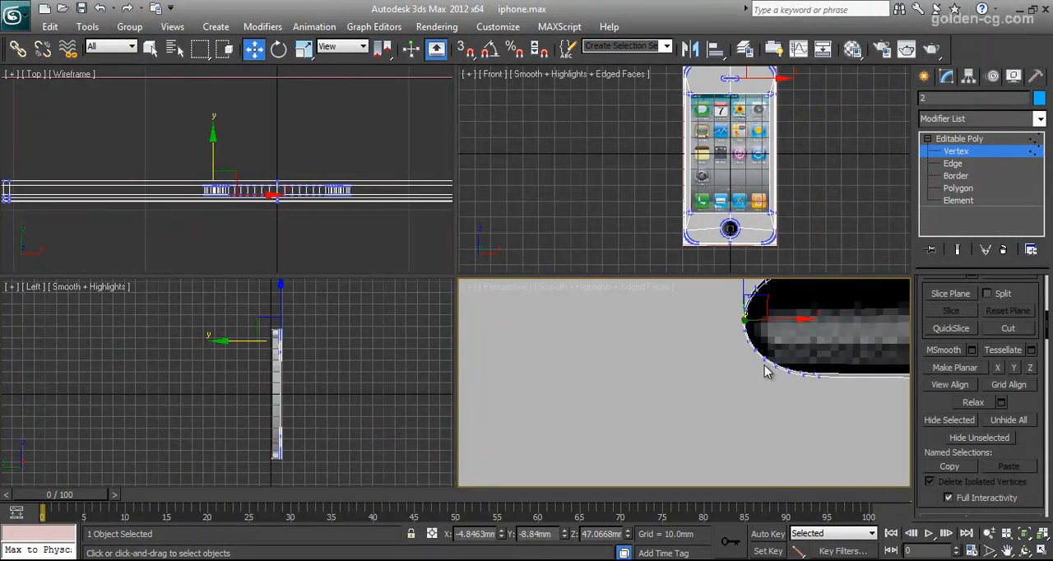
{"action": "scroll", "coordinate": [662, 359], "scroll_direction": "down", "scroll_amount": 6}
{"action": "middle_click_drag", "start_coordinate": [614, 384], "coordinate": [702, 380]}
{"action": "scroll", "coordinate": [703, 381], "scroll_direction": "up", "scroll_amount": 2}
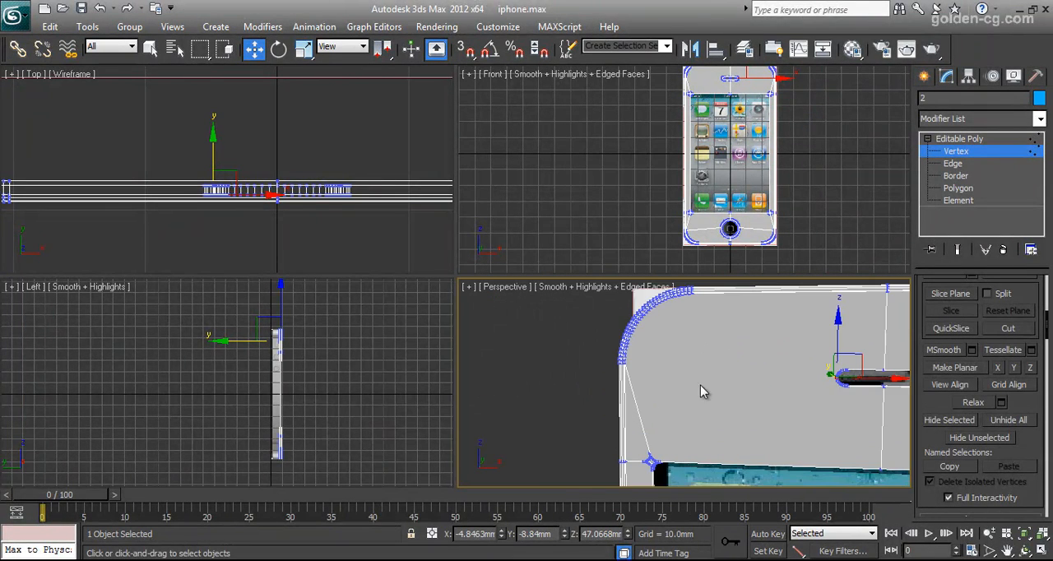
{"action": "key", "text": "alt+w"}
{"action": "left_click", "coordinate": [334, 237], "text": "ctrl"}
{"action": "left_click_drag", "start_coordinate": [1026, 396], "coordinate": [1034, 279]}
{"action": "left_click", "coordinate": [979, 456]}
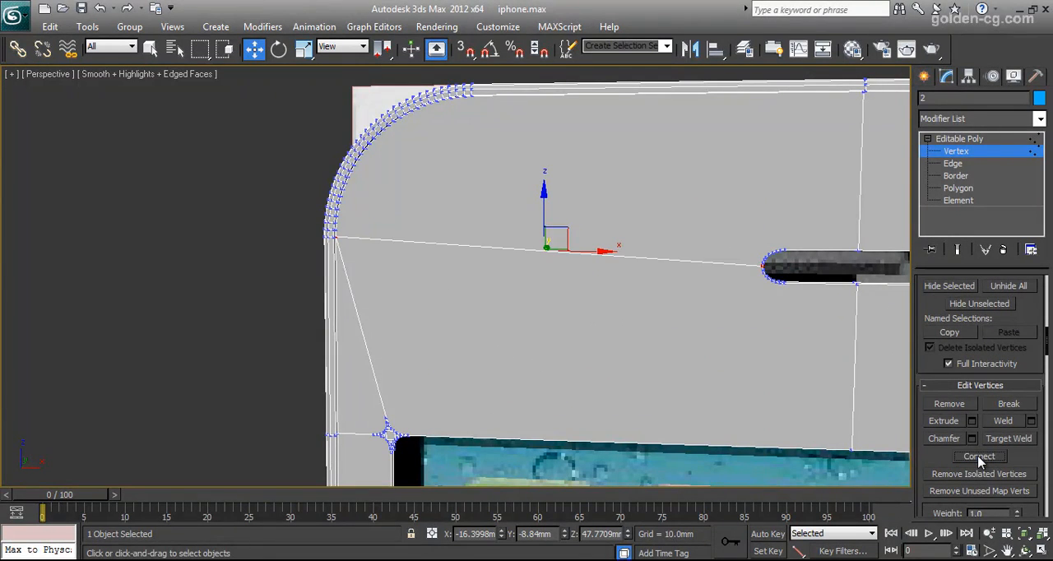
Select the front vertex at the right tip of the speaker slot.
{"action": "scroll", "coordinate": [649, 336], "scroll_direction": "down", "scroll_amount": 6}
{"action": "scroll", "coordinate": [581, 316], "scroll_direction": "up", "scroll_amount": 7}
{"action": "scroll", "coordinate": [581, 320], "scroll_direction": "up", "scroll_amount": 5}
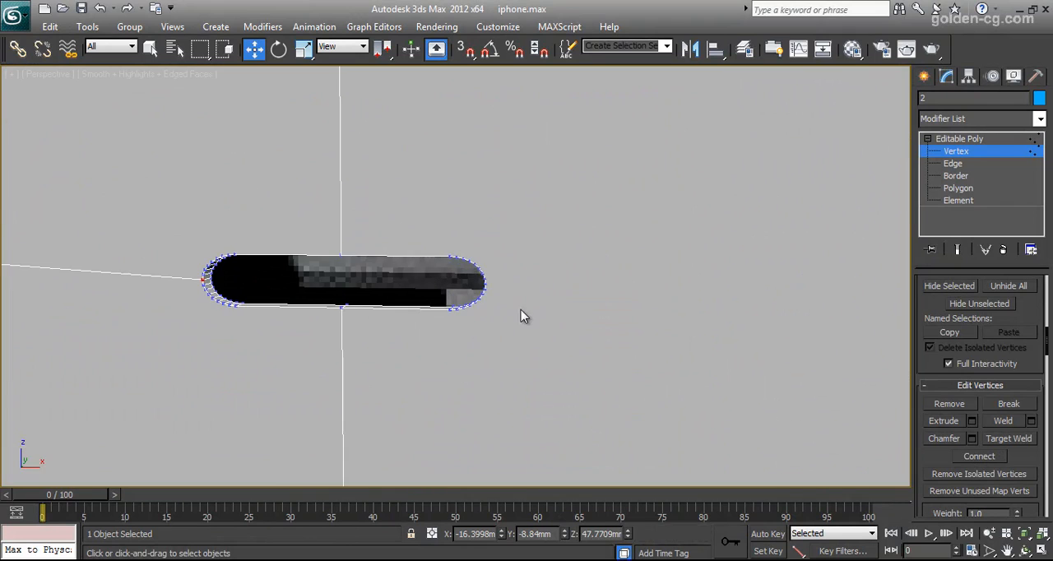
{"action": "key", "text": "alt+w"}
{"action": "middle_click_drag", "start_coordinate": [742, 96], "coordinate": [776, 190]}
{"action": "scroll", "coordinate": [690, 162], "scroll_direction": "up", "scroll_amount": 7}
{"action": "scroll", "coordinate": [640, 183], "scroll_direction": "up", "scroll_amount": 4}
{"action": "scroll", "coordinate": [695, 183], "scroll_direction": "up", "scroll_amount": 2}
{"action": "scroll", "coordinate": [695, 183], "scroll_direction": "up", "scroll_amount": 2}
{"action": "left_click", "coordinate": [743, 189]}
Connect the speaker slot's right tip vertex to the lower end vertex of the shell's upper-right rounded corner.
{"action": "scroll", "coordinate": [786, 218], "scroll_direction": "down", "scroll_amount": 6}
{"action": "middle_click_drag", "start_coordinate": [809, 212], "coordinate": [750, 213]}
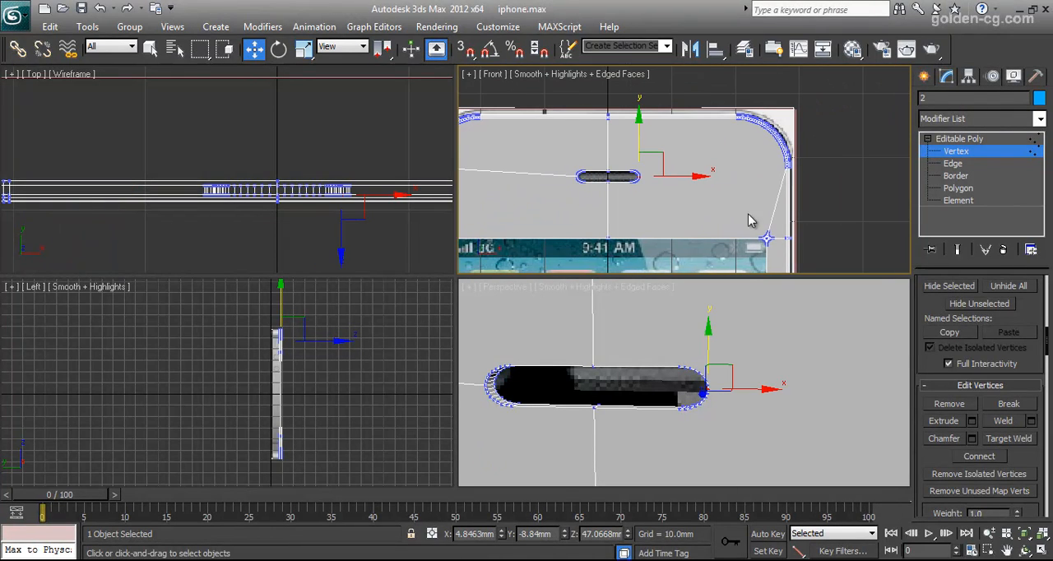
{"action": "middle_click", "coordinate": [731, 368]}
{"action": "scroll", "coordinate": [731, 368], "scroll_direction": "down", "scroll_amount": 6}
{"action": "middle_click_drag", "start_coordinate": [827, 368], "coordinate": [712, 363]}
{"action": "scroll", "coordinate": [733, 366], "scroll_direction": "up", "scroll_amount": 5}
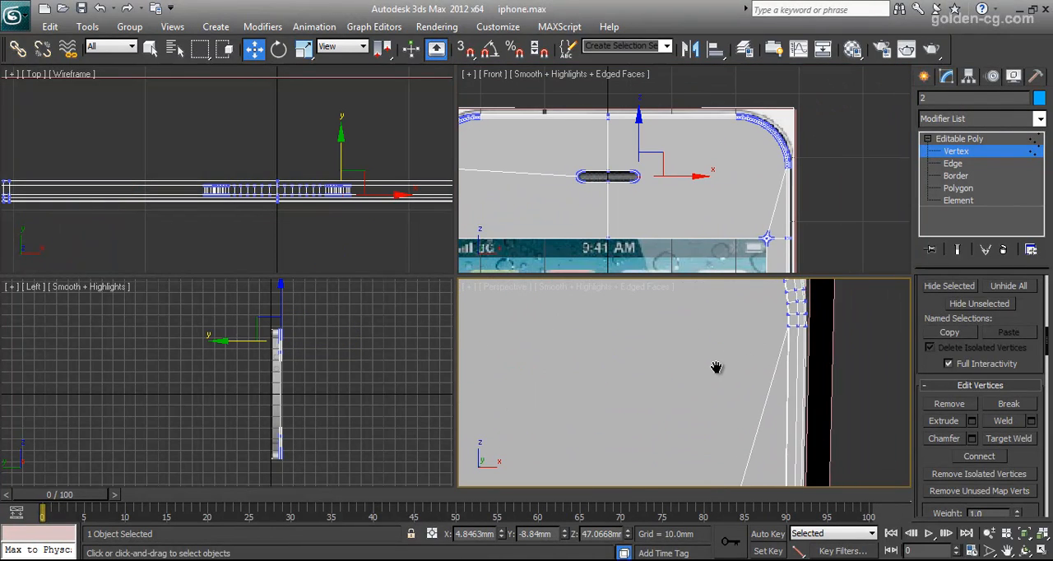
{"action": "left_click", "coordinate": [791, 327]}
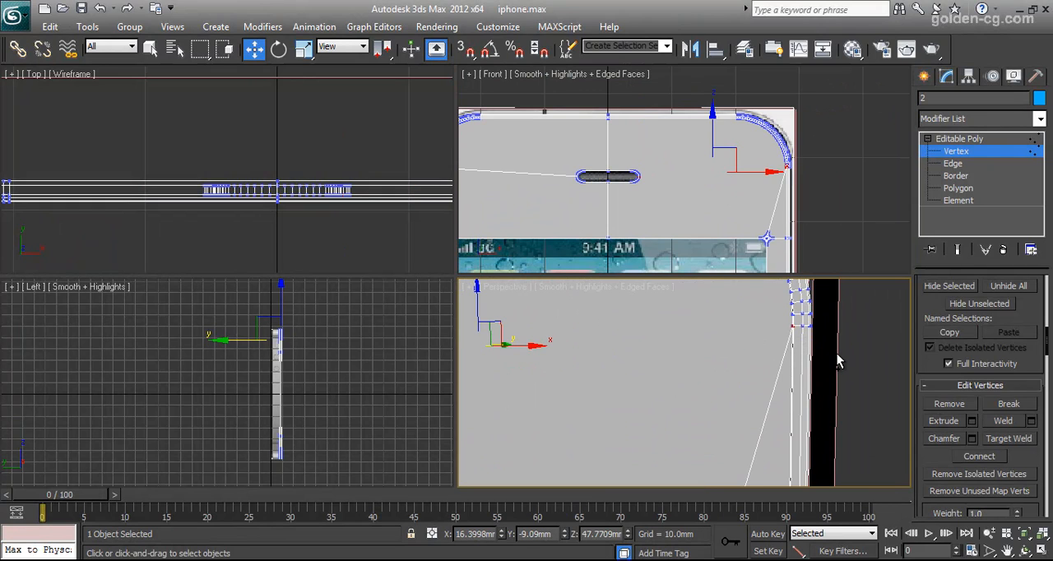
{"action": "scroll", "coordinate": [831, 350], "scroll_direction": "up", "scroll_amount": 3}
{"action": "middle_click_drag", "start_coordinate": [831, 349], "coordinate": [797, 379]}
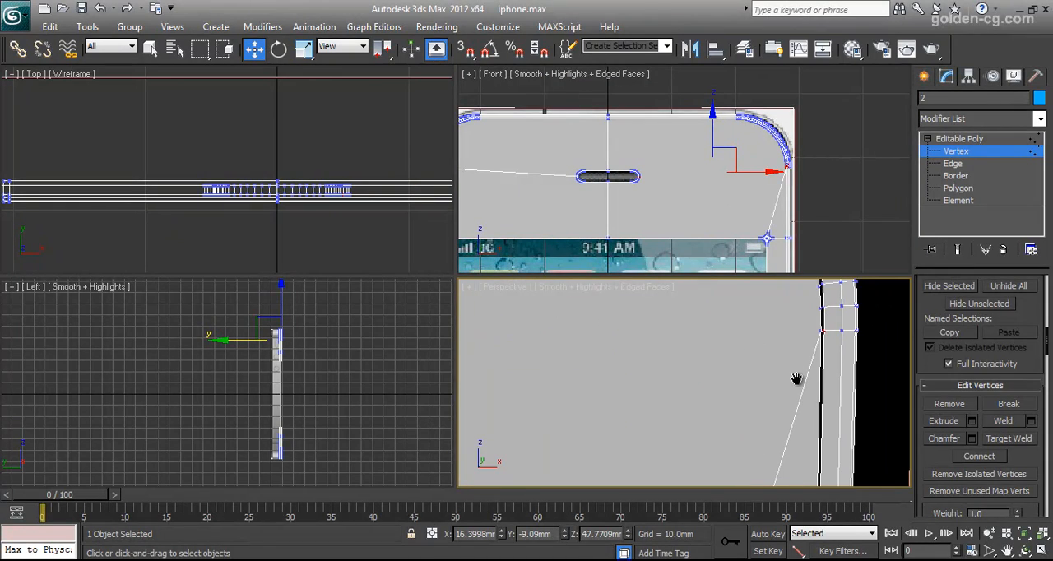
{"action": "left_click", "coordinate": [1028, 553]}
{"action": "left_click_drag", "start_coordinate": [742, 383], "coordinate": [772, 381]}
{"action": "right_click", "coordinate": [778, 355]}
{"action": "left_click_drag", "start_coordinate": [788, 334], "coordinate": [790, 338], "text": "alt"}
{"action": "left_click", "coordinate": [774, 333], "text": "ctrl"}
{"action": "left_click", "coordinate": [979, 456]}
{"action": "scroll", "coordinate": [686, 377], "scroll_direction": "down", "scroll_amount": 5}
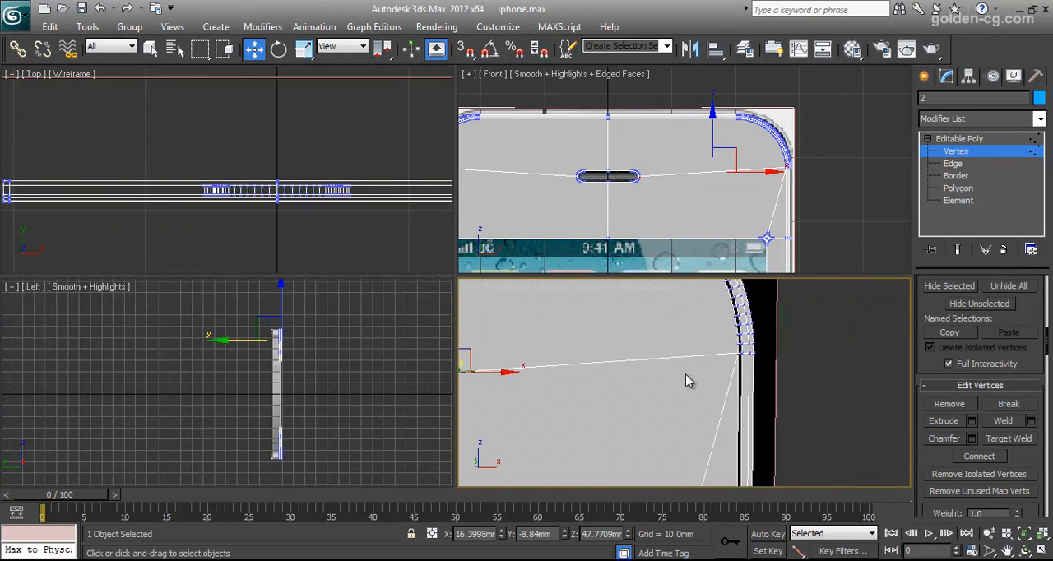
{"action": "left_click", "coordinate": [1024, 553]}
{"action": "left_click_drag", "start_coordinate": [620, 393], "coordinate": [746, 409]}
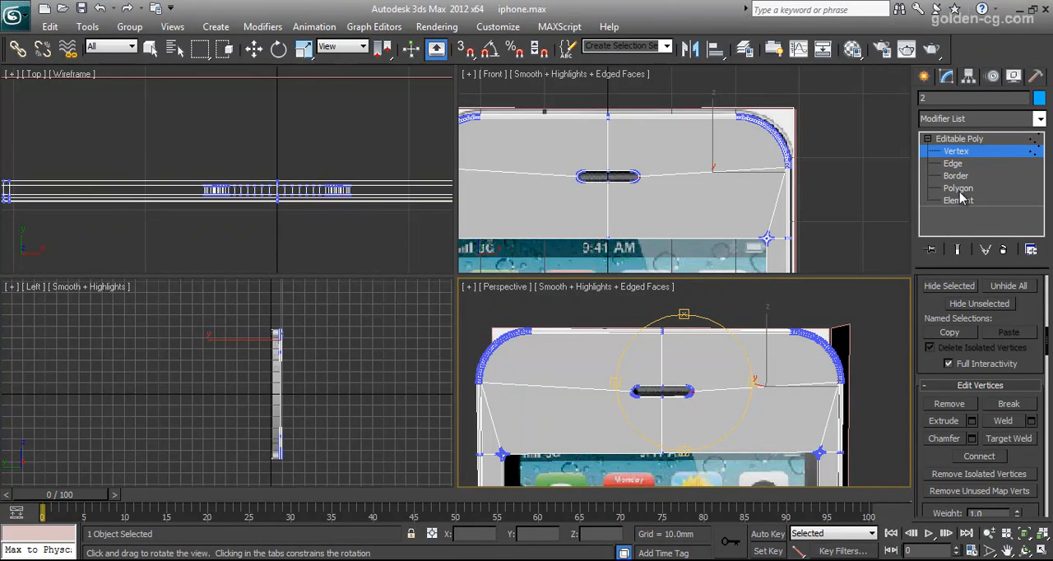
Create a 60-sided cylinder over the front camera beside the speaker slot, with a 1.4 mm radius and a height of about -7.5 mm.
{"action": "left_click", "coordinate": [925, 78]}
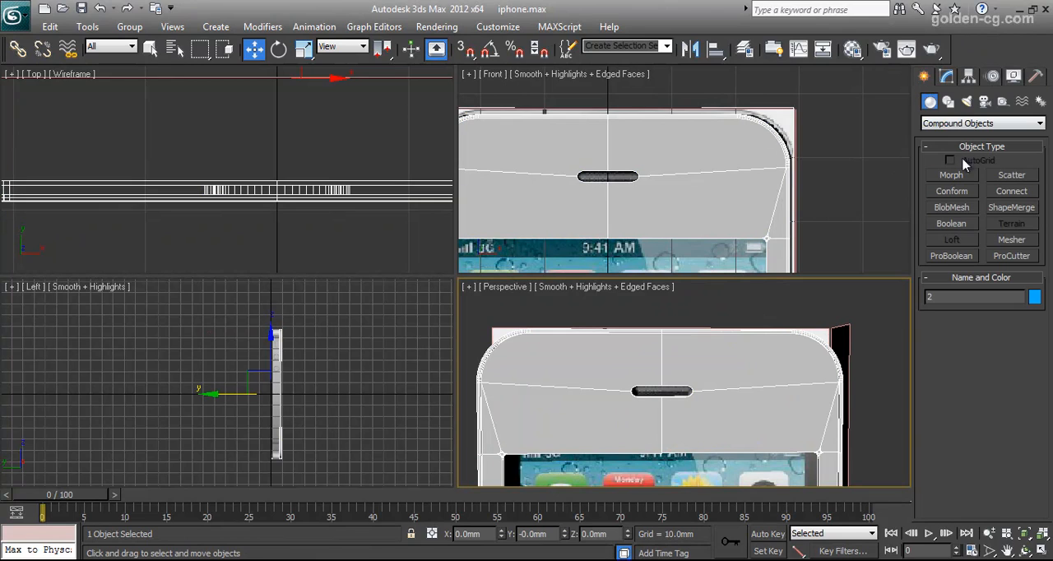
{"action": "left_click", "coordinate": [932, 123]}
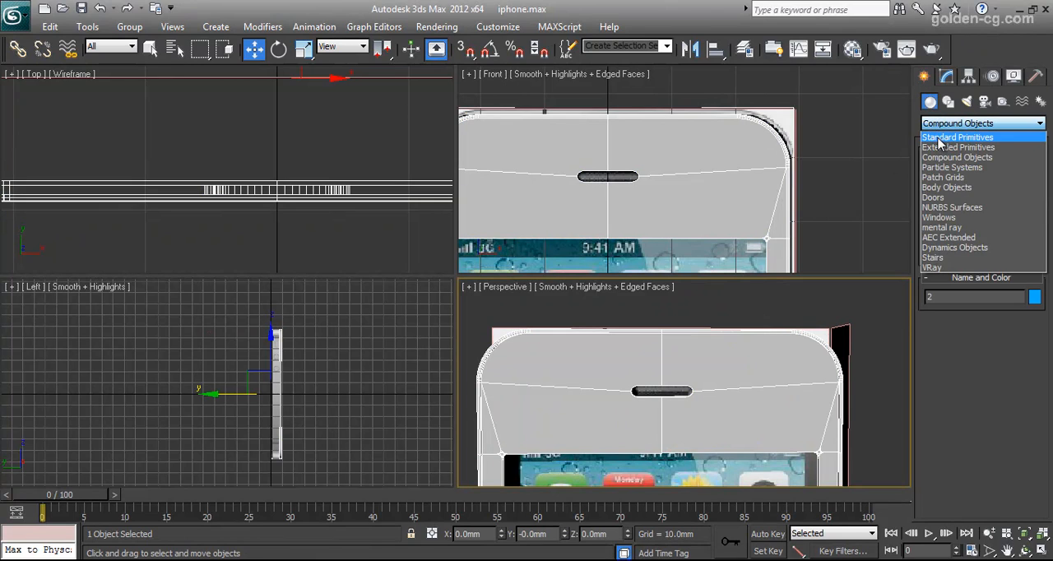
{"action": "left_click", "coordinate": [946, 134]}
{"action": "left_click", "coordinate": [952, 207]}
{"action": "middle_click_drag", "start_coordinate": [566, 201], "coordinate": [646, 196]}
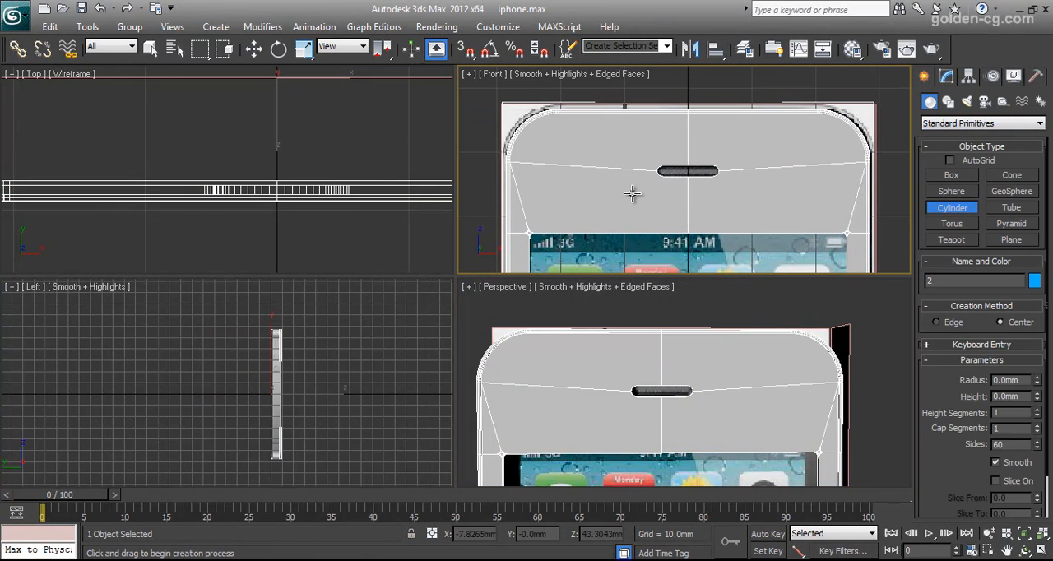
{"action": "scroll", "coordinate": [634, 189], "scroll_direction": "up", "scroll_amount": 6}
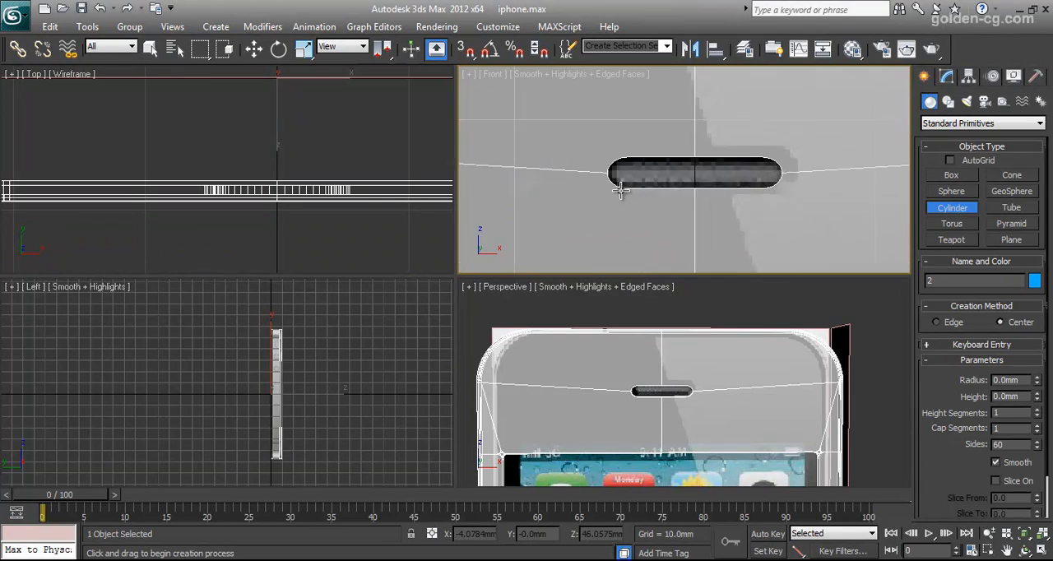
{"action": "left_click_drag", "start_coordinate": [650, 163], "coordinate": [673, 189]}
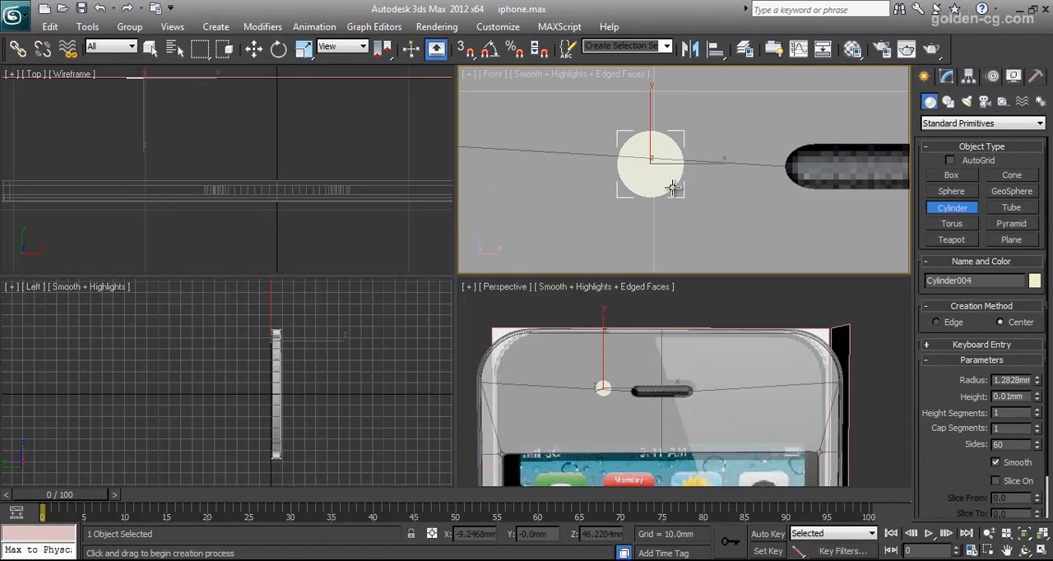
{"action": "left_click", "coordinate": [1010, 379]}
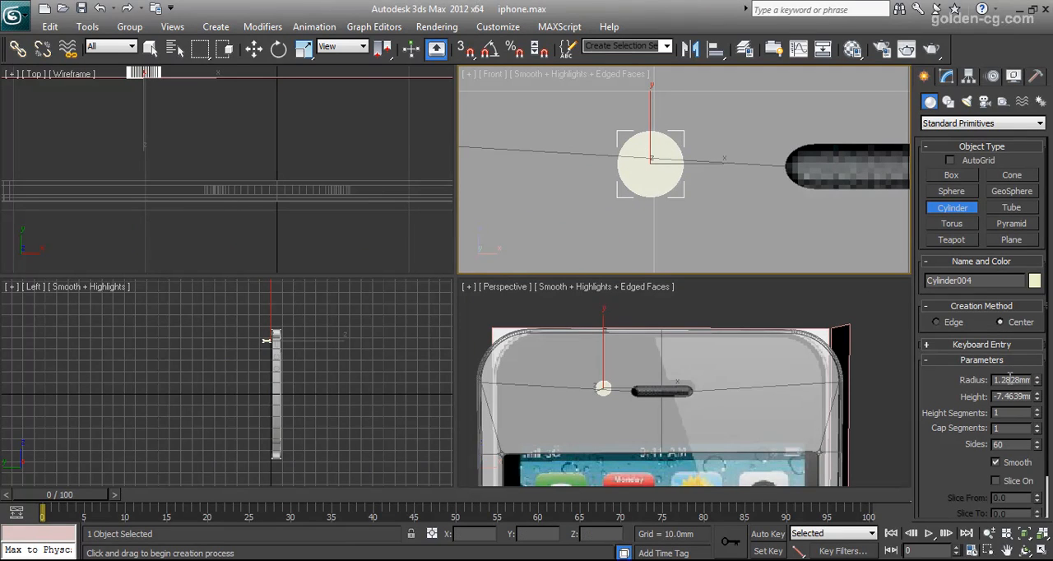
{"action": "type", "text": "1.4"}
{"action": "key", "text": "Return"}
Move the cylinder along Y to about -12.4 mm so that it passes through the front shell.
{"action": "right_click", "coordinate": [165, 138]}
{"action": "scroll", "coordinate": [164, 139], "scroll_direction": "down", "scroll_amount": 2}
{"action": "middle_click_drag", "start_coordinate": [164, 138], "coordinate": [252, 190]}
{"action": "scroll", "coordinate": [252, 190], "scroll_direction": "up", "scroll_amount": 1}
{"action": "left_click", "coordinate": [255, 51]}
{"action": "scroll", "coordinate": [274, 144], "scroll_direction": "down", "scroll_amount": 1}
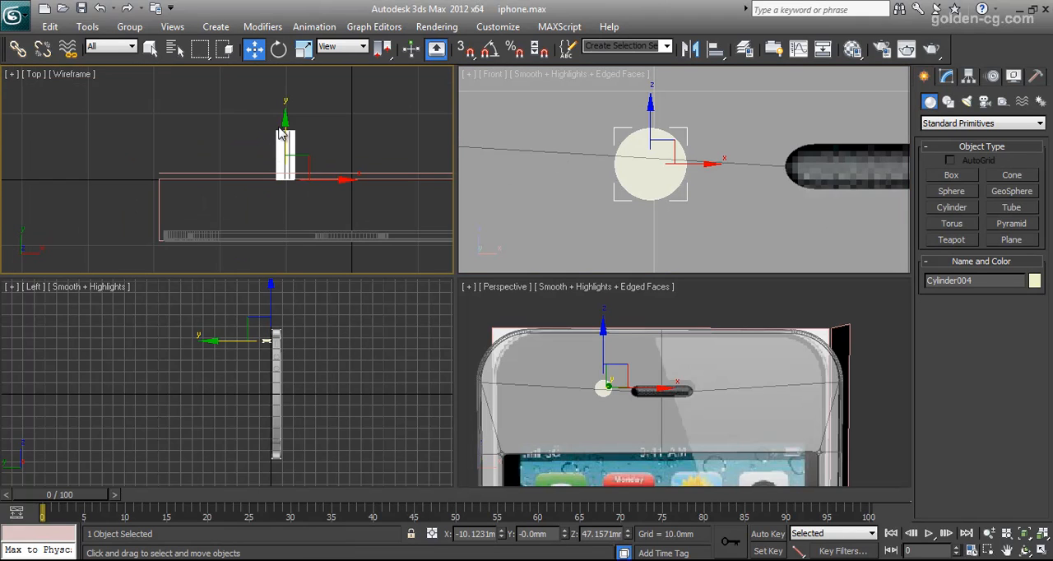
{"action": "left_click", "coordinate": [282, 130]}
{"action": "left_click", "coordinate": [286, 131]}
{"action": "left_click_drag", "start_coordinate": [286, 120], "coordinate": [286, 203]}
{"action": "left_click", "coordinate": [944, 78]}
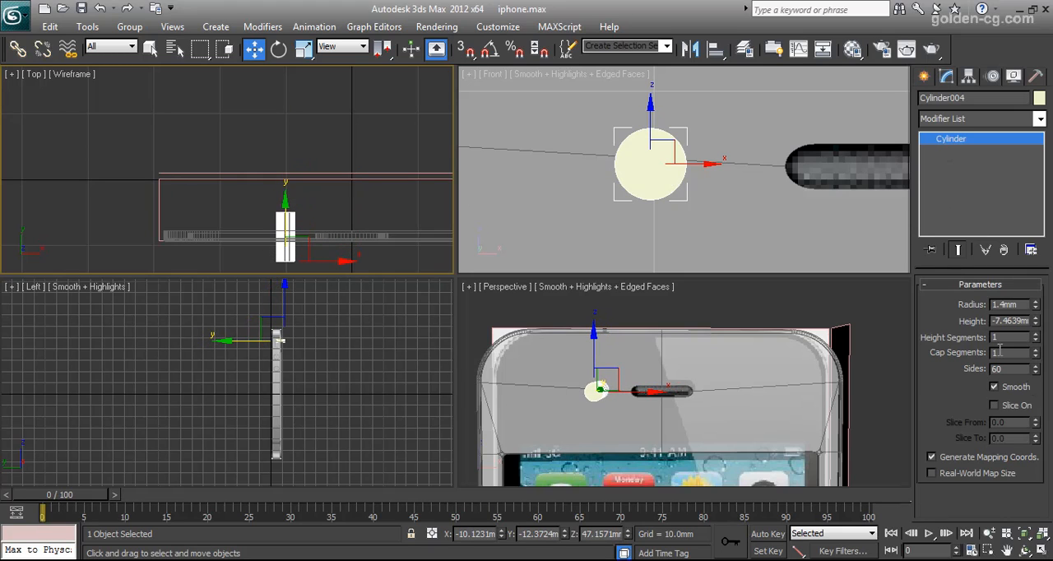
{"action": "middle_click_drag", "start_coordinate": [648, 391], "coordinate": [706, 382]}
{"action": "scroll", "coordinate": [695, 249], "scroll_direction": "down", "scroll_amount": 4}
{"action": "scroll", "coordinate": [695, 247], "scroll_direction": "up", "scroll_amount": 3}
Subtract the camera cylinder from the front shell with ProBoolean, keeping the Imprint option on.
{"action": "left_click", "coordinate": [705, 222]}
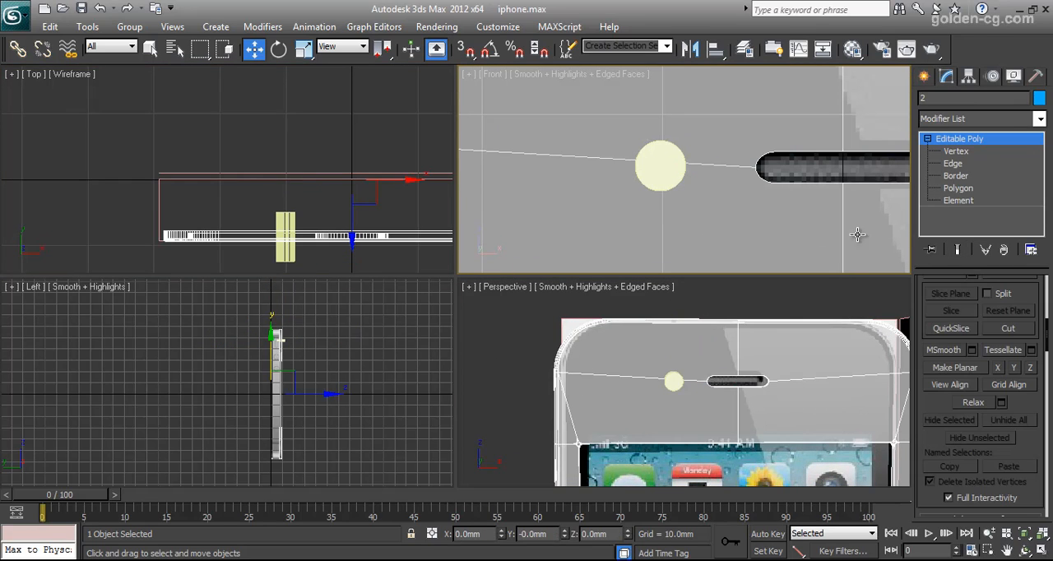
{"action": "left_click", "coordinate": [924, 79]}
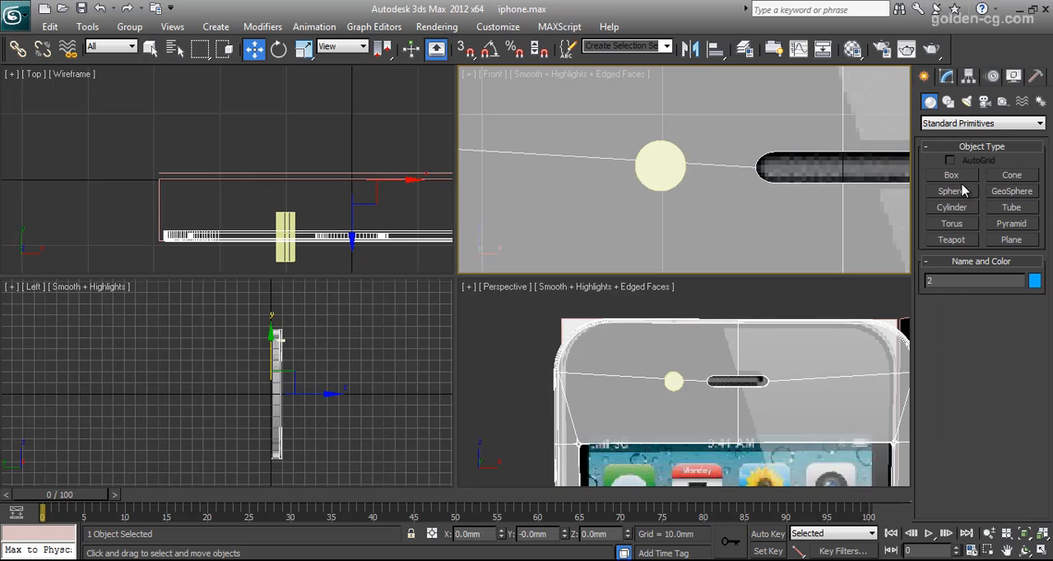
{"action": "left_click", "coordinate": [954, 123]}
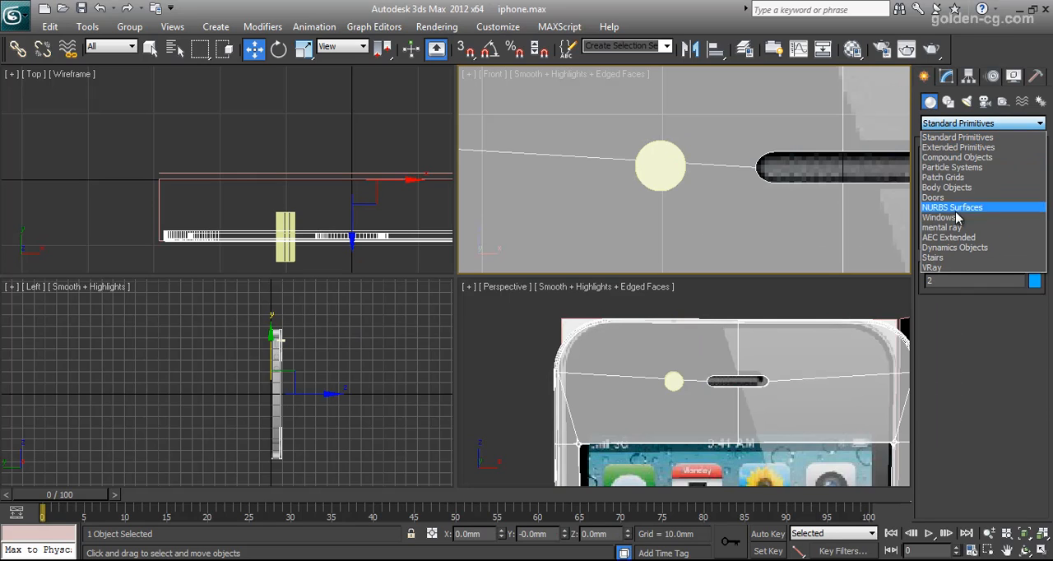
{"action": "left_click", "coordinate": [958, 169]}
{"action": "left_click", "coordinate": [959, 123]}
{"action": "left_click", "coordinate": [959, 157]}
{"action": "left_click", "coordinate": [966, 258]}
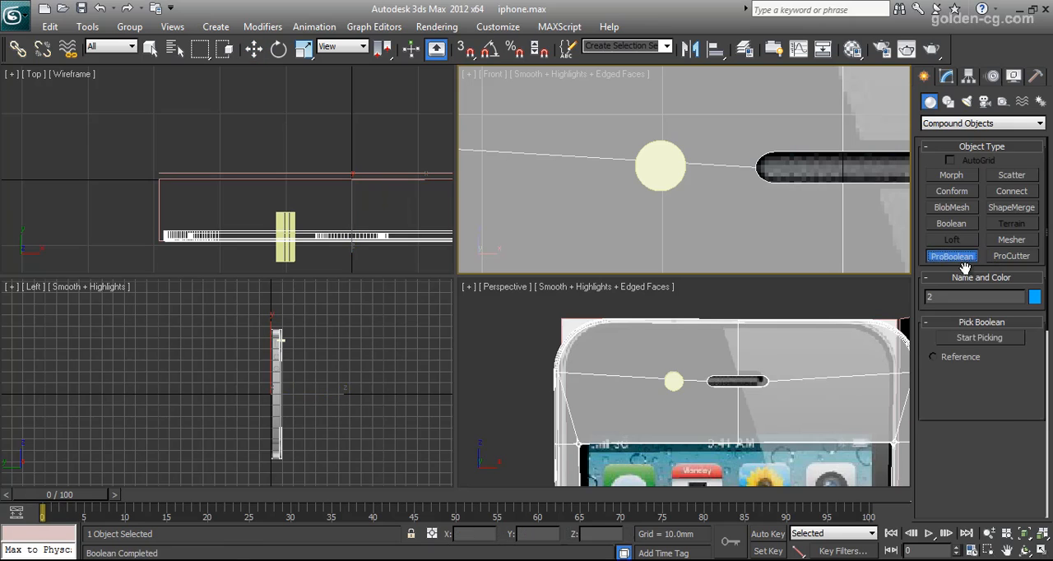
{"action": "scroll", "coordinate": [1017, 337], "scroll_direction": "down", "scroll_amount": 5}
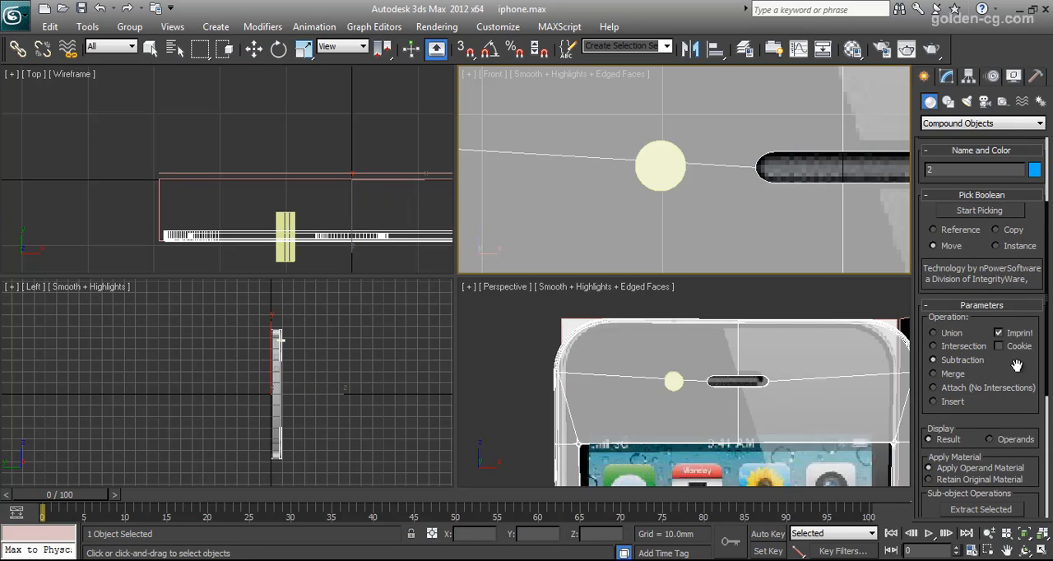
{"action": "scroll", "coordinate": [955, 503], "scroll_direction": "down", "scroll_amount": 10}
{"action": "left_click", "coordinate": [958, 504]}
{"action": "scroll", "coordinate": [995, 411], "scroll_direction": "up", "scroll_amount": 5}
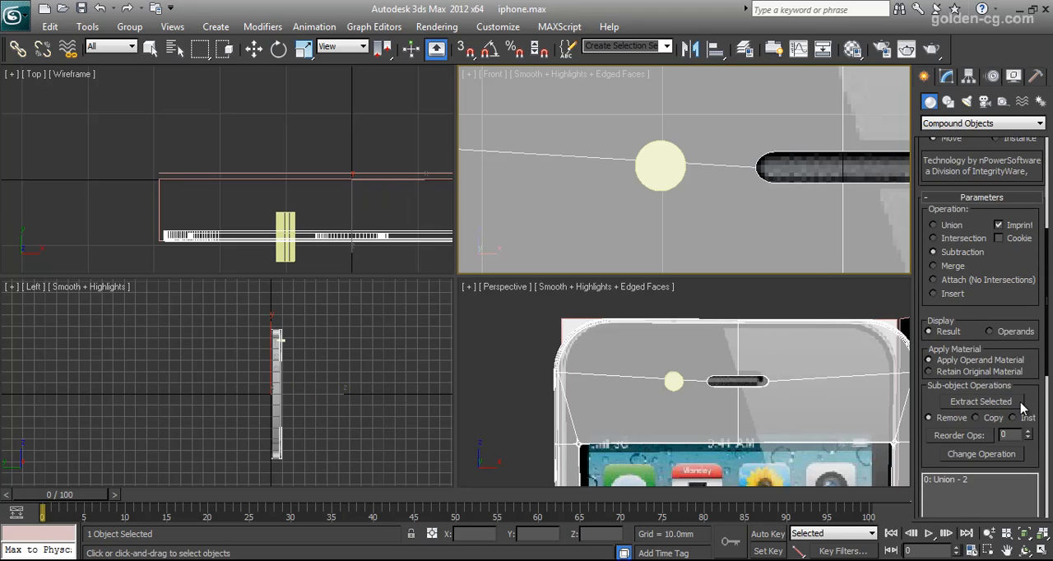
{"action": "scroll", "coordinate": [1021, 408], "scroll_direction": "up", "scroll_amount": 4}
{"action": "left_click", "coordinate": [980, 242]}
{"action": "left_click", "coordinate": [656, 173]}
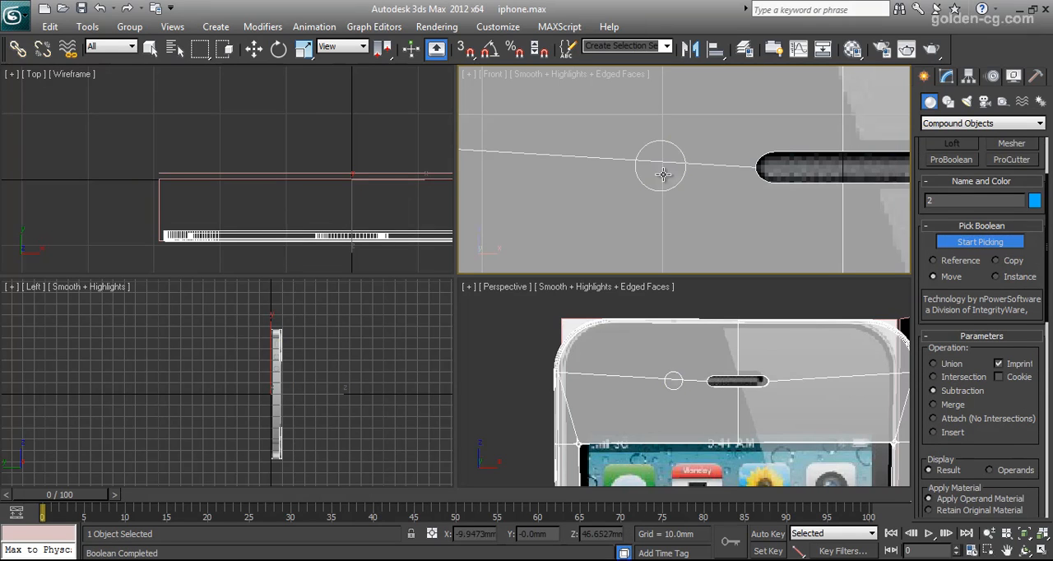
Convert the front shell to an Editable Poly.
{"action": "right_click", "coordinate": [729, 156]}
{"action": "right_click", "coordinate": [728, 156]}
{"action": "mouse_move", "coordinate": [782, 305]}
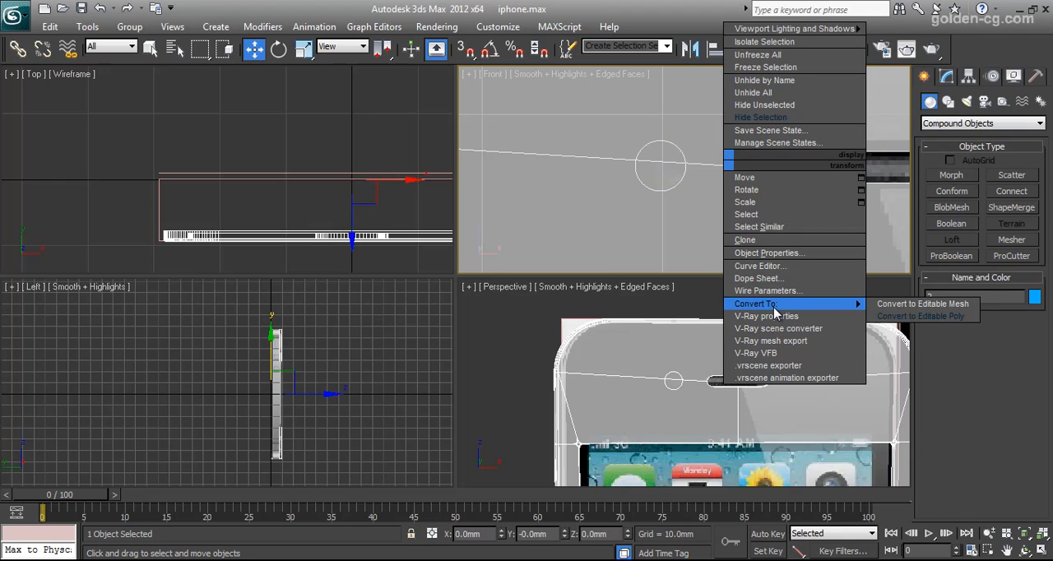
{"action": "left_click", "coordinate": [906, 316]}
{"action": "scroll", "coordinate": [1017, 329], "scroll_direction": "up", "scroll_amount": 5}
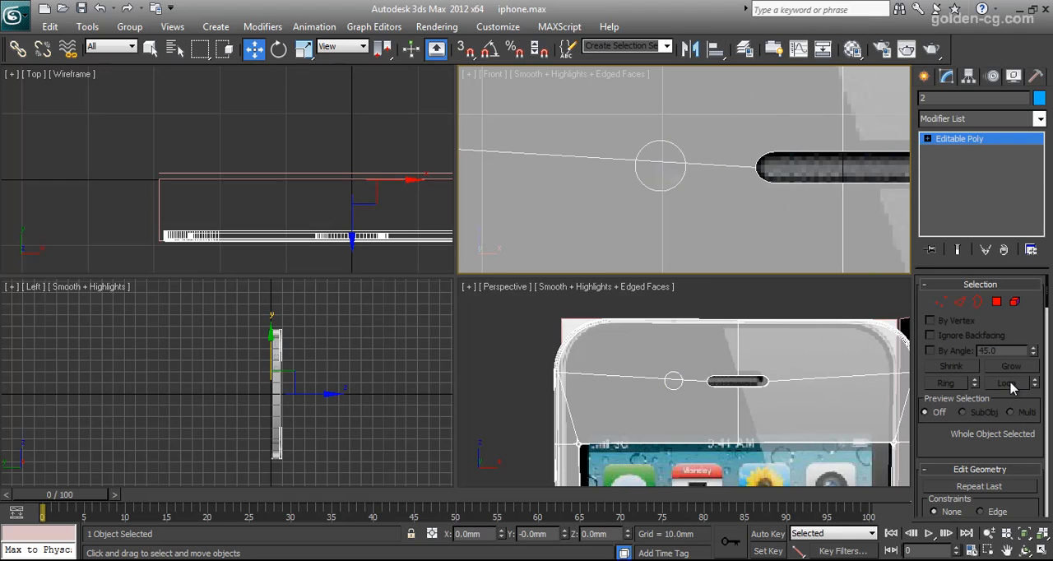
Delete the two half-circle polygons inside the camera outline to open the hole.
{"action": "left_click", "coordinate": [996, 303]}
{"action": "left_click", "coordinate": [650, 178]}
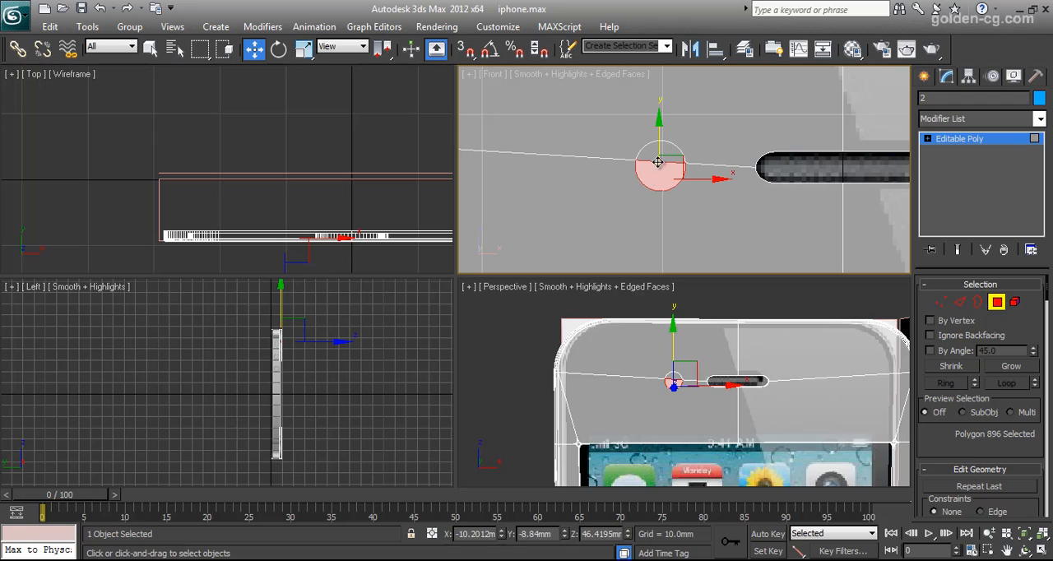
{"action": "left_click", "coordinate": [658, 156], "text": "ctrl"}
{"action": "left_click", "coordinate": [690, 155]}
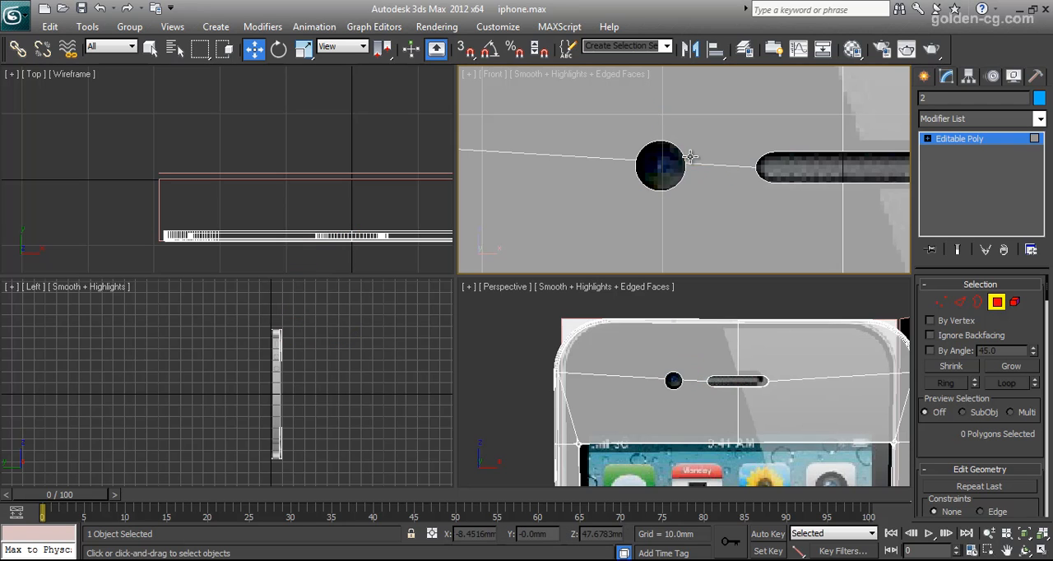
{"action": "scroll", "coordinate": [693, 196], "scroll_direction": "down", "scroll_amount": 3}
{"action": "scroll", "coordinate": [695, 199], "scroll_direction": "up", "scroll_amount": 2}
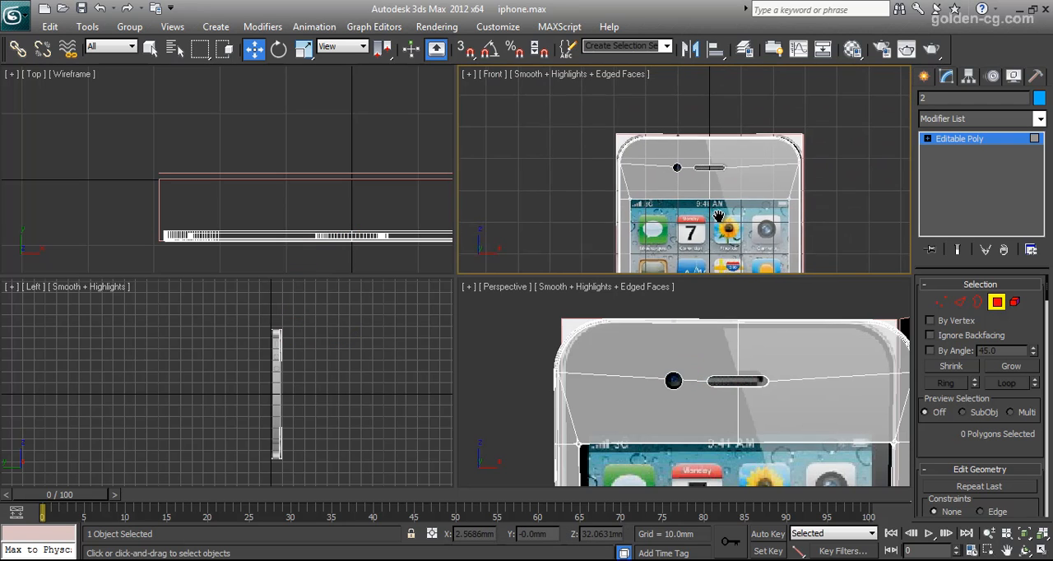
Select all edges around the open border of the camera hole.
{"action": "left_click", "coordinate": [963, 304]}
{"action": "scroll", "coordinate": [629, 167], "scroll_direction": "up", "scroll_amount": 4}
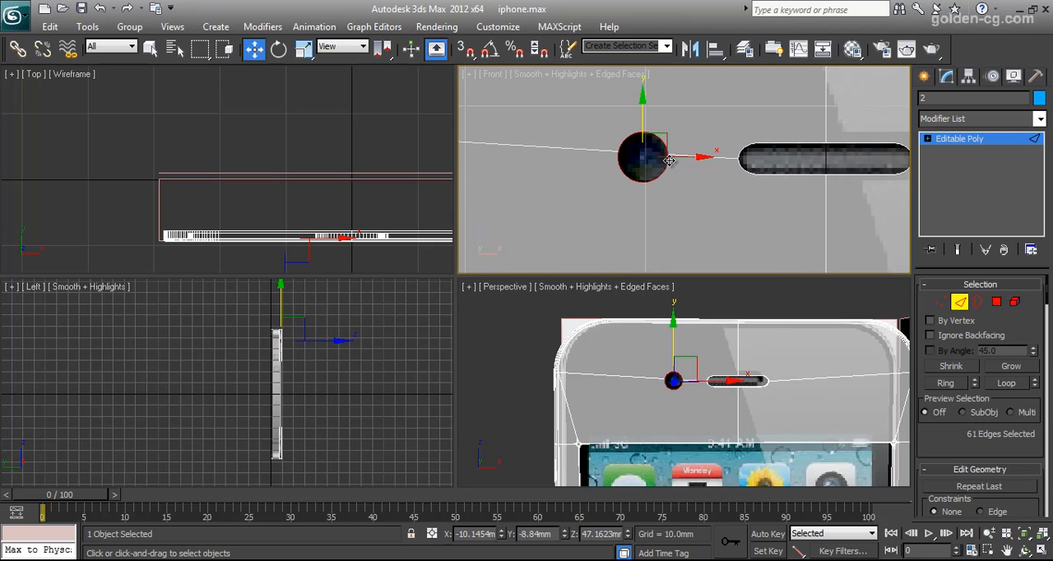
{"action": "left_click", "coordinate": [983, 302]}
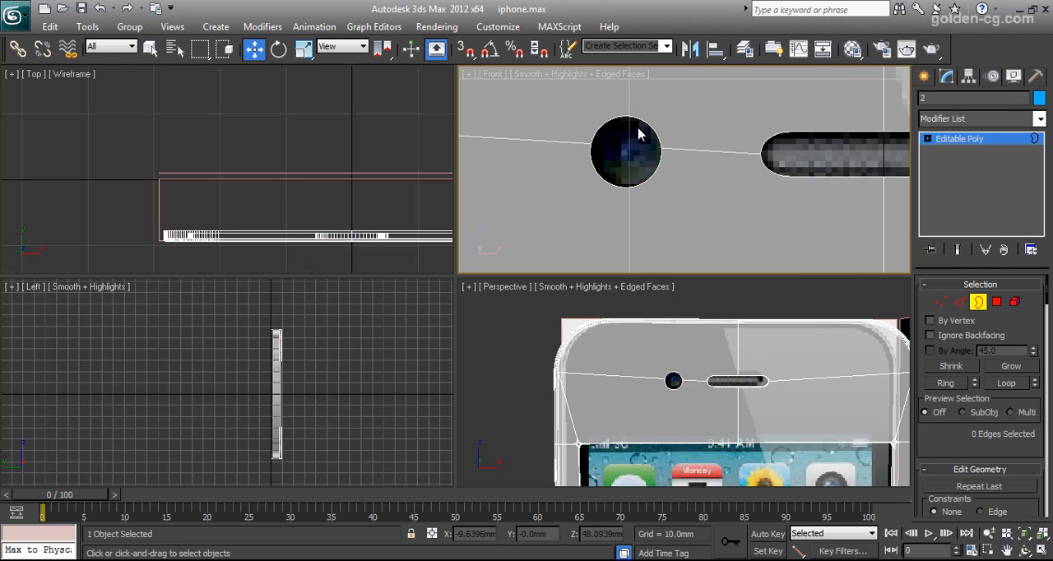
{"action": "left_click", "coordinate": [960, 302]}
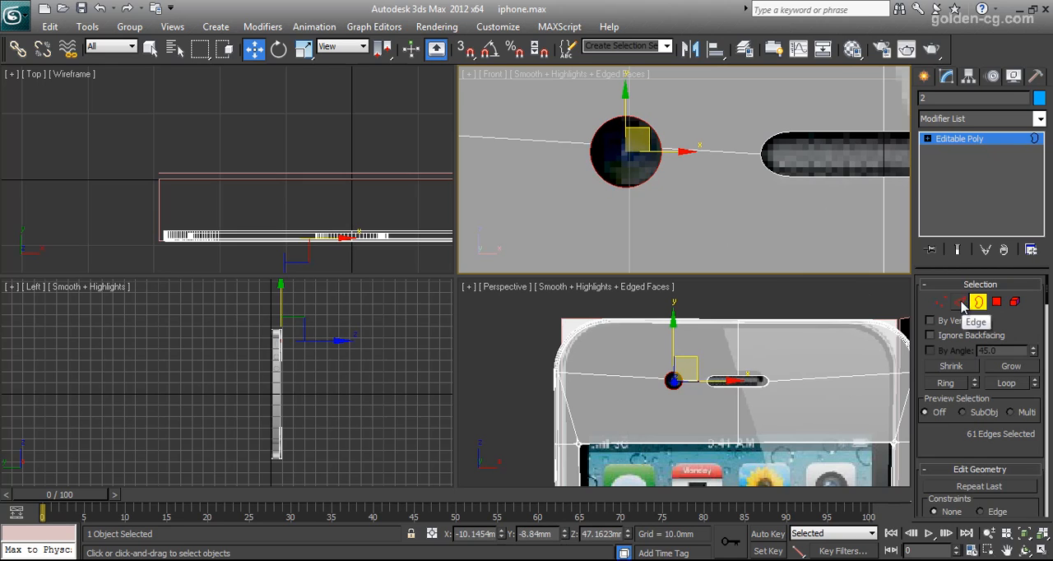
Extend the camera hole's border edges slightly back into the shell and scale new edges inward to about half the hole's diameter.
{"action": "scroll", "coordinate": [322, 146], "scroll_direction": "up", "scroll_amount": 3}
{"action": "middle_click_drag", "start_coordinate": [312, 186], "coordinate": [283, 164]}
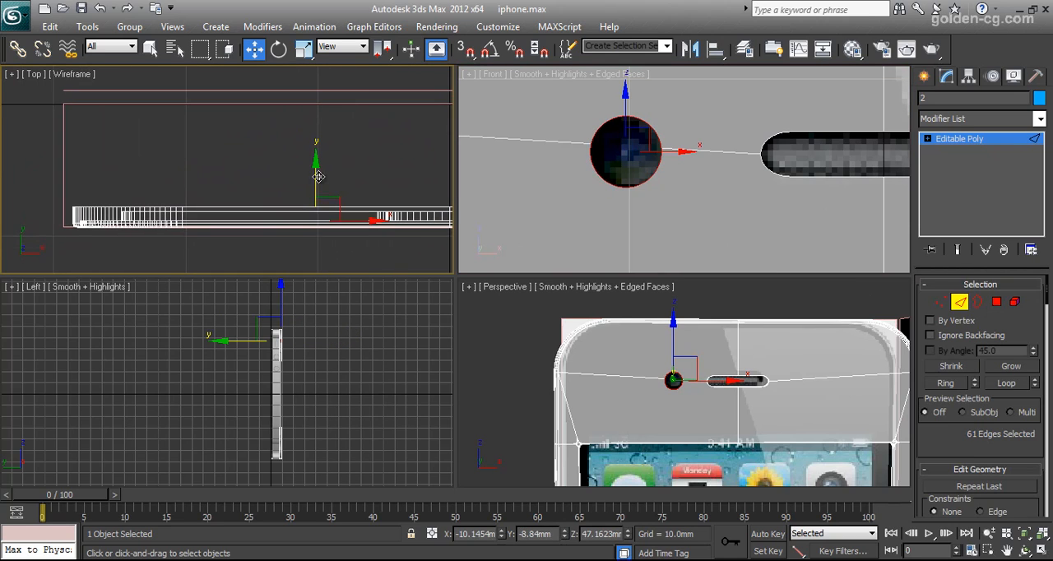
{"action": "left_click_drag", "start_coordinate": [316, 179], "coordinate": [317, 175]}
{"action": "left_click", "coordinate": [304, 51]}
{"action": "right_click", "coordinate": [631, 152]}
{"action": "left_click_drag", "start_coordinate": [646, 132], "coordinate": [594, 180]}
Extend the narrowed camera rim straight back along Y to about -7.88 mm.
{"action": "left_click", "coordinate": [254, 50]}
{"action": "right_click", "coordinate": [321, 191]}
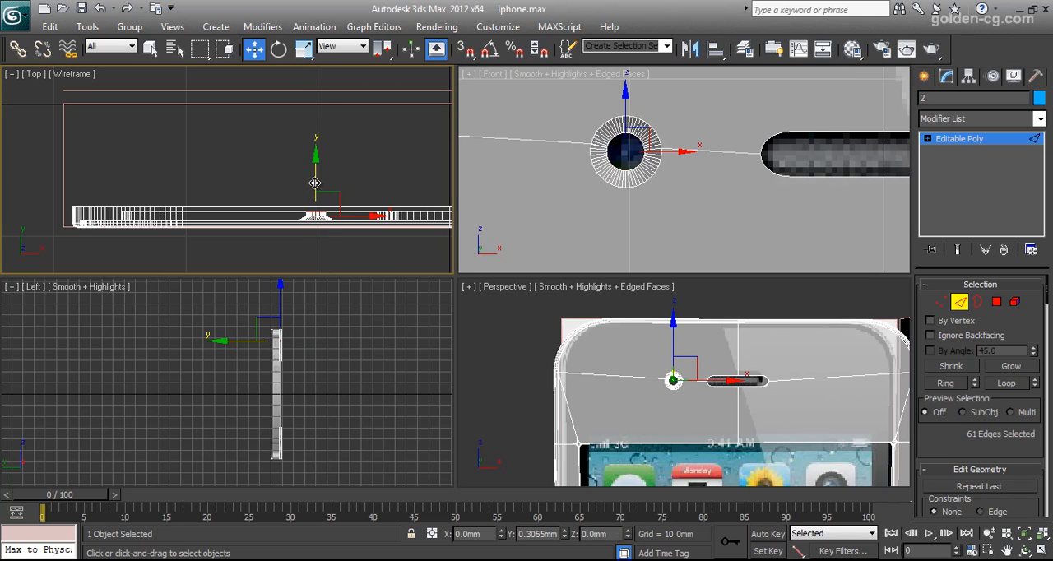
{"action": "left_click_drag", "start_coordinate": [315, 179], "coordinate": [316, 179], "text": "shift"}
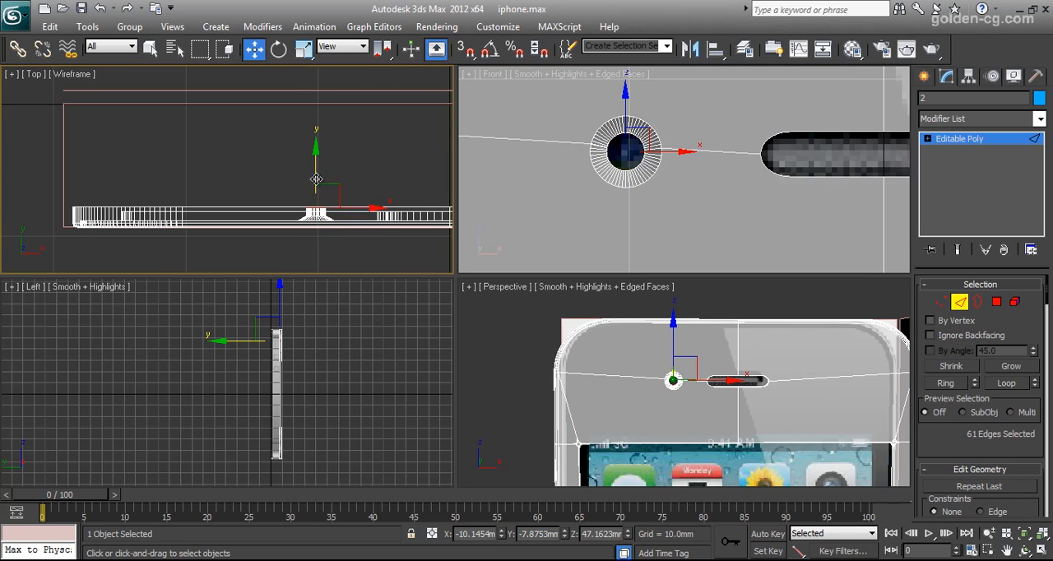
Create a standard sphere with a radius of about 0.71 mm centred over the front camera hole.
{"action": "left_click", "coordinate": [940, 302]}
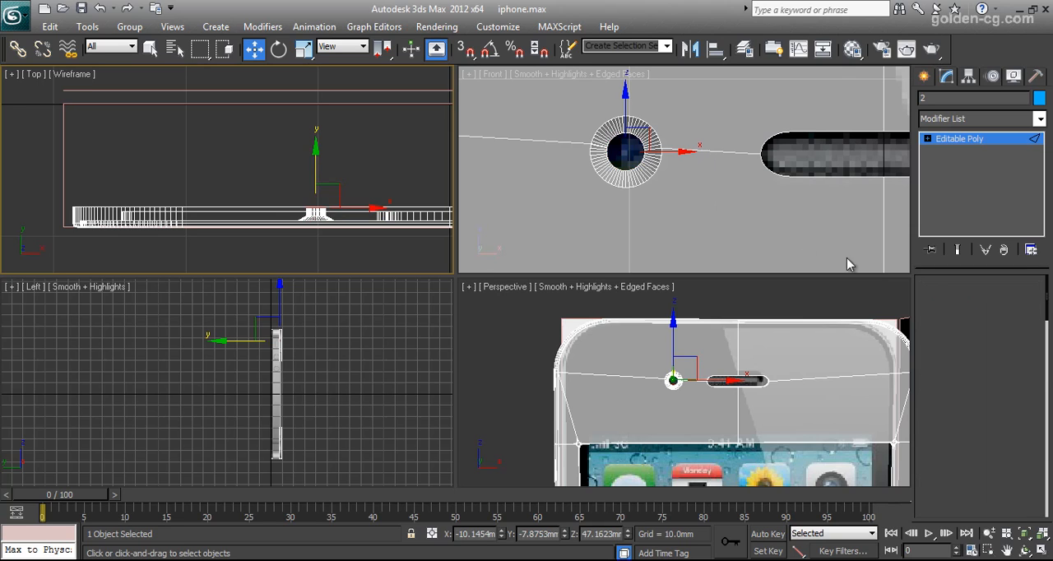
{"action": "left_click", "coordinate": [924, 76]}
{"action": "left_click", "coordinate": [934, 124]}
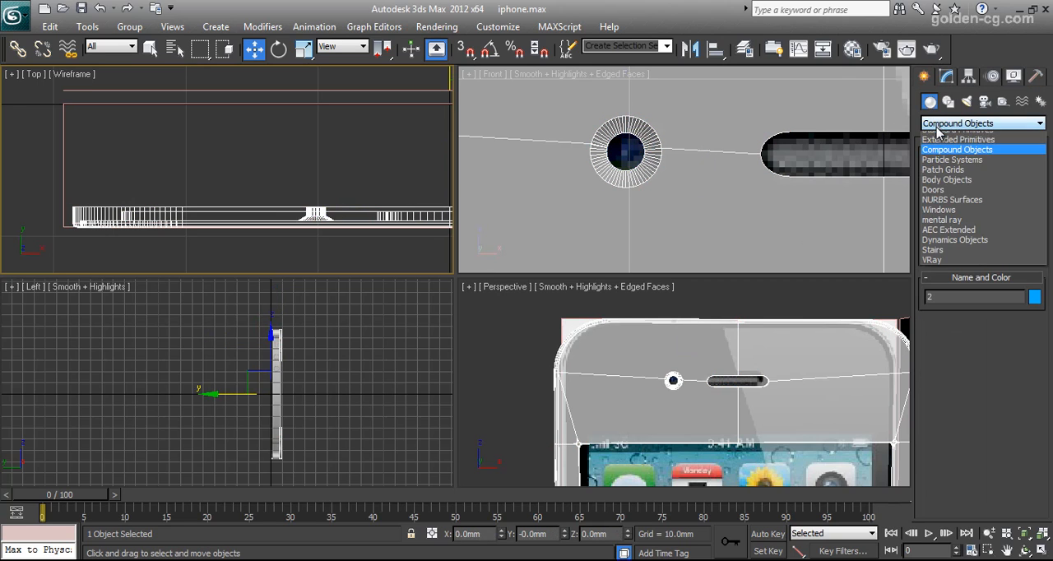
{"action": "left_click", "coordinate": [950, 134]}
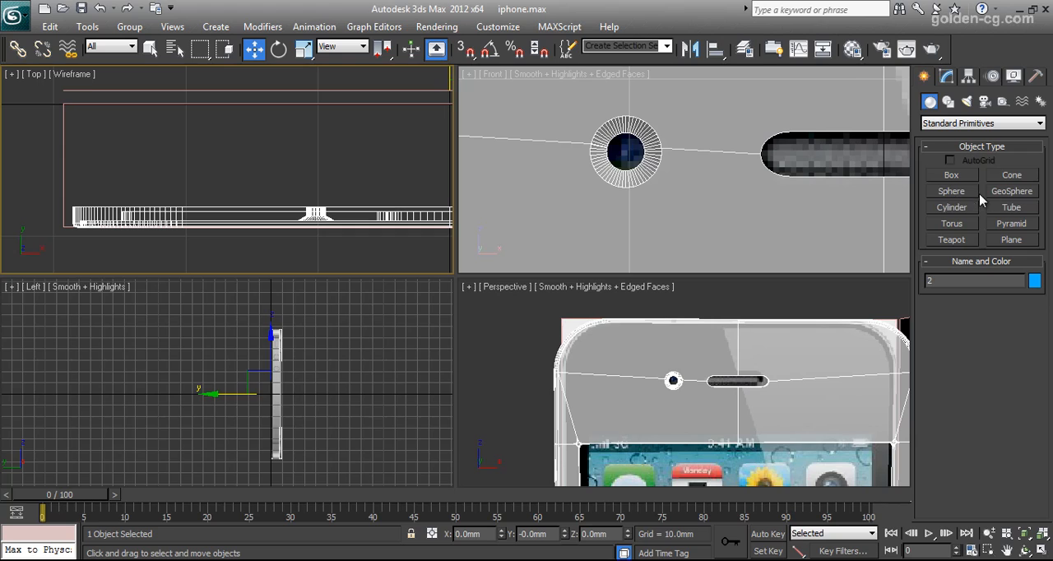
{"action": "left_click", "coordinate": [954, 190]}
{"action": "left_click_drag", "start_coordinate": [625, 152], "coordinate": [640, 163]}
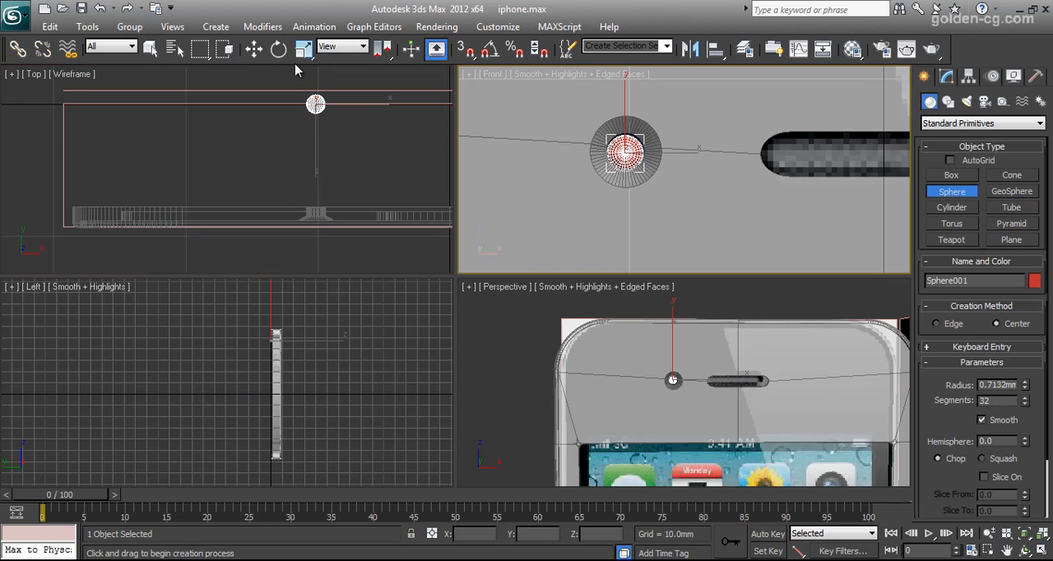
Move the sphere along Y into the narrowed camera rim, to about -7.73 mm.
{"action": "left_click", "coordinate": [254, 50]}
{"action": "left_click_drag", "start_coordinate": [315, 82], "coordinate": [315, 177]}
{"action": "scroll", "coordinate": [330, 216], "scroll_direction": "up", "scroll_amount": 5}
{"action": "middle_click_drag", "start_coordinate": [391, 224], "coordinate": [196, 114]}
{"action": "middle_click_drag", "start_coordinate": [339, 182], "coordinate": [255, 189]}
{"action": "scroll", "coordinate": [255, 190], "scroll_direction": "up", "scroll_amount": 2}
{"action": "left_click_drag", "start_coordinate": [349, 163], "coordinate": [351, 192]}
Nudge the sphere in X and Z until it sits centred in the camera hole in the front view.
{"action": "right_click", "coordinate": [597, 196]}
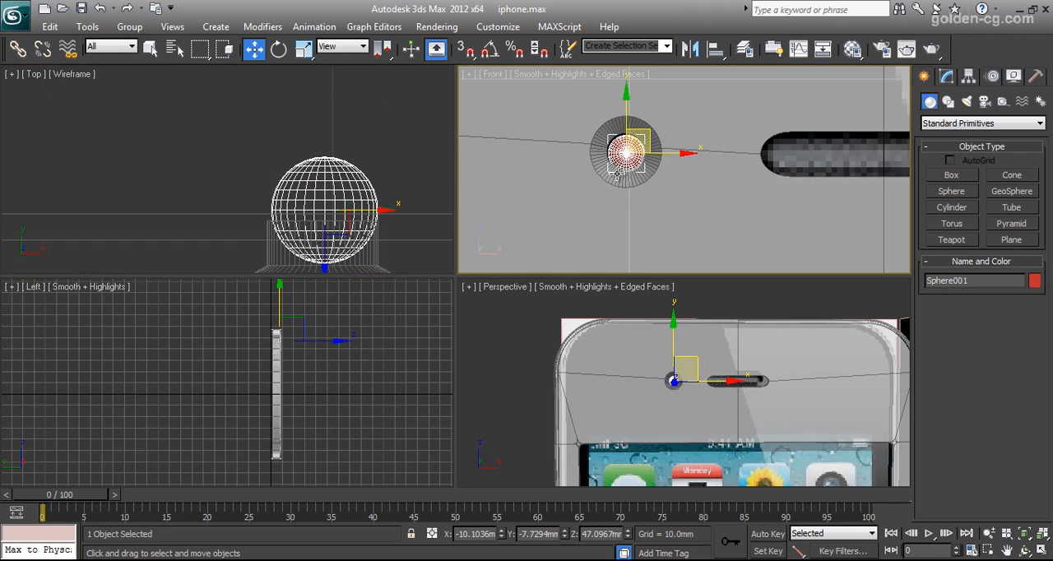
{"action": "scroll", "coordinate": [619, 174], "scroll_direction": "up", "scroll_amount": 3}
{"action": "middle_click_drag", "start_coordinate": [529, 157], "coordinate": [620, 190]}
{"action": "left_click_drag", "start_coordinate": [613, 120], "coordinate": [612, 116]}
{"action": "left_click_drag", "start_coordinate": [649, 148], "coordinate": [647, 148]}
{"action": "left_click_drag", "start_coordinate": [613, 107], "coordinate": [612, 105]}
Select the shell's inner camera rim vertices and scale them slightly inward to close the gap around the sphere.
{"action": "left_click", "coordinate": [704, 132]}
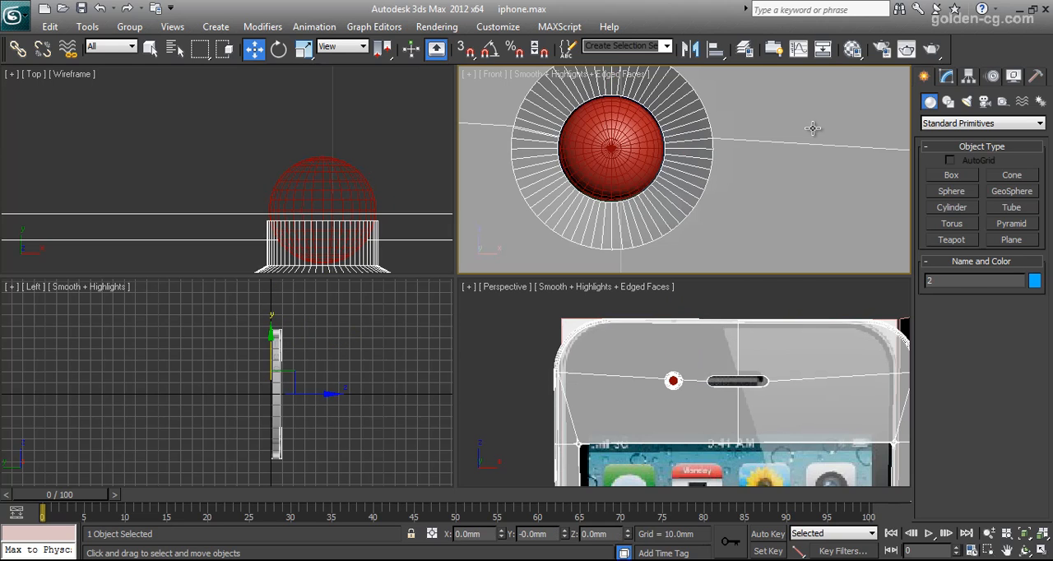
{"action": "left_click", "coordinate": [944, 76]}
{"action": "left_click", "coordinate": [940, 302]}
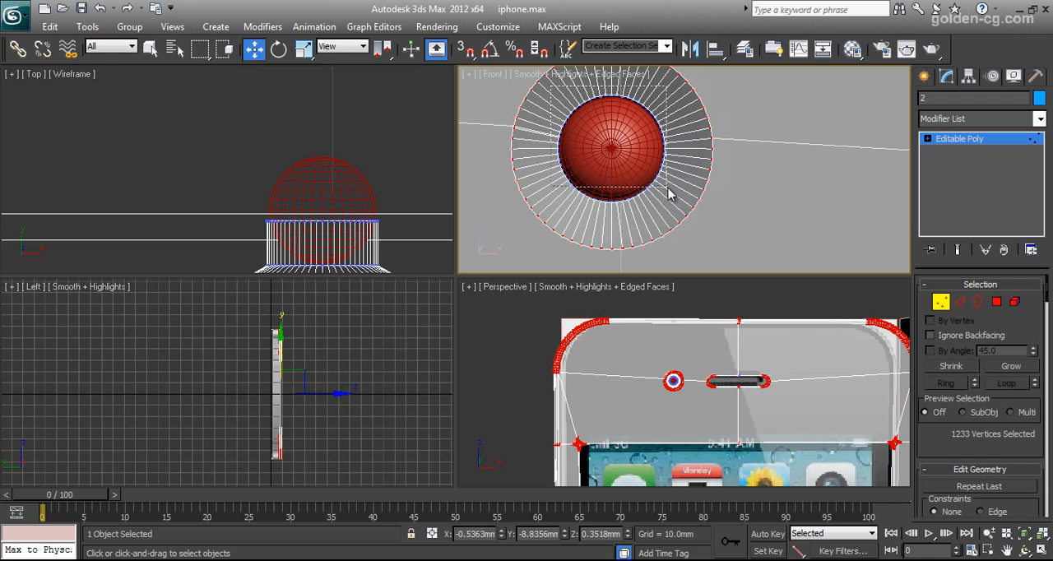
{"action": "left_click_drag", "start_coordinate": [677, 213], "coordinate": [677, 216]}
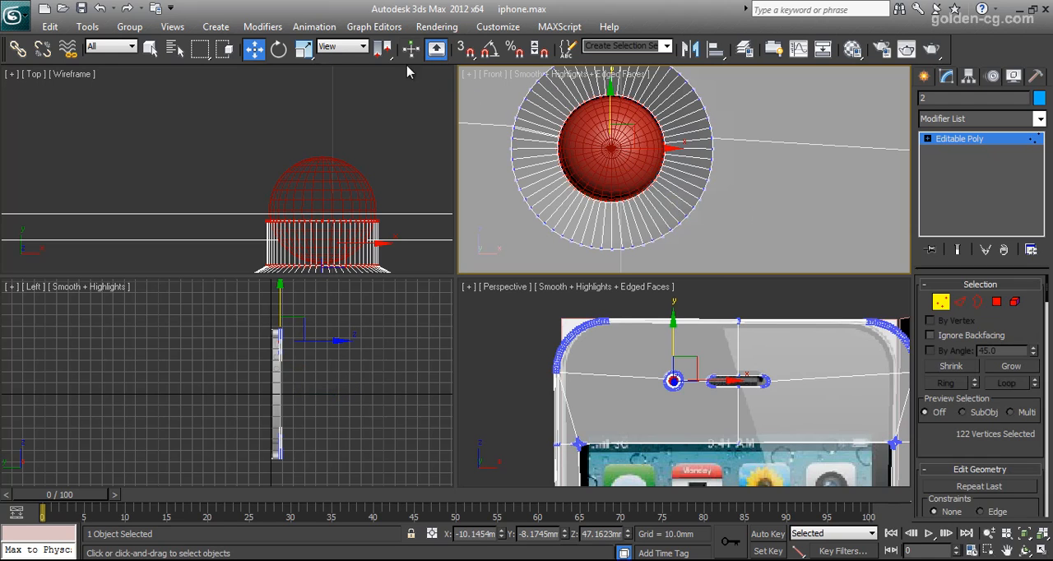
{"action": "left_click", "coordinate": [304, 51]}
{"action": "right_click", "coordinate": [583, 139]}
{"action": "left_click", "coordinate": [624, 46]}
{"action": "left_click_drag", "start_coordinate": [633, 121], "coordinate": [633, 130]}
{"action": "left_click", "coordinate": [944, 301]}
Select the camera sphere and shift it slightly further along Y towards the front of the rim.
{"action": "left_click", "coordinate": [344, 204]}
{"action": "scroll", "coordinate": [344, 204], "scroll_direction": "down", "scroll_amount": 5}
{"action": "middle_click_drag", "start_coordinate": [344, 204], "coordinate": [372, 192]}
{"action": "left_click", "coordinate": [254, 50]}
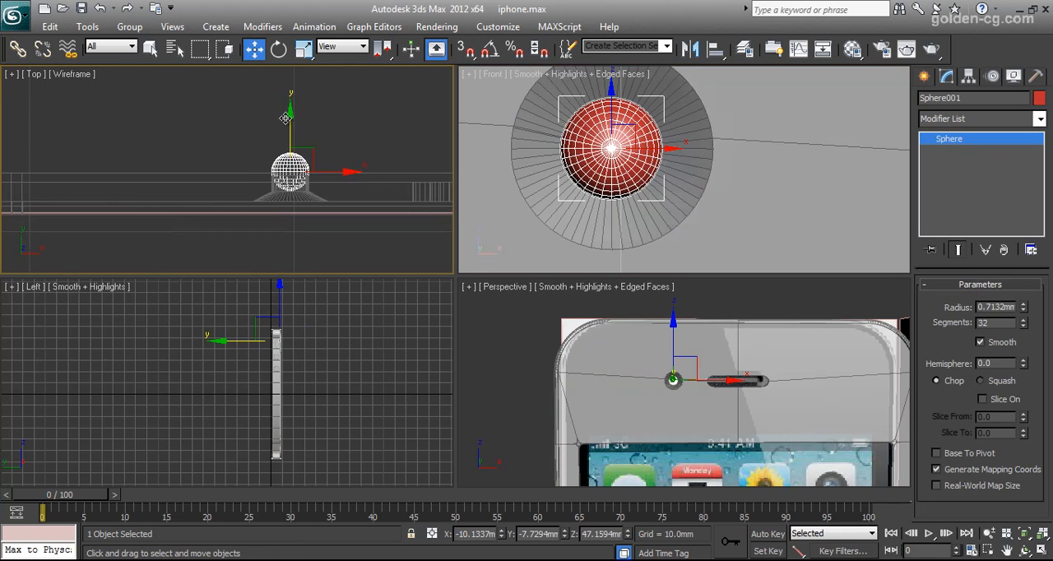
{"action": "left_click_drag", "start_coordinate": [292, 119], "coordinate": [297, 127]}
{"action": "left_click", "coordinate": [379, 132]}
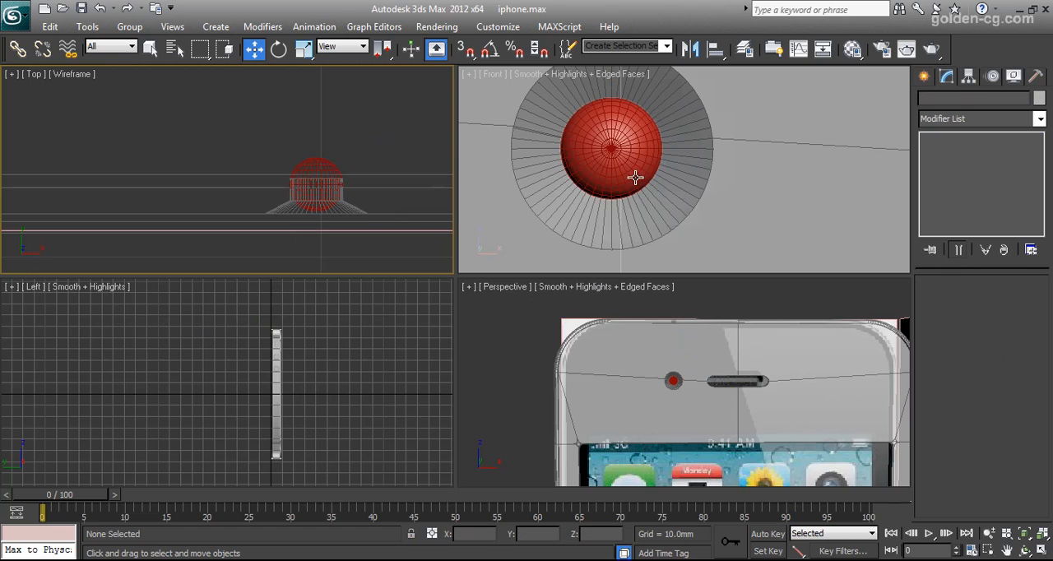
Unhide only the object Cylinder003 for the home button.
{"action": "scroll", "coordinate": [707, 381], "scroll_direction": "down", "scroll_amount": 2}
{"action": "middle_click_drag", "start_coordinate": [706, 379], "coordinate": [714, 313]}
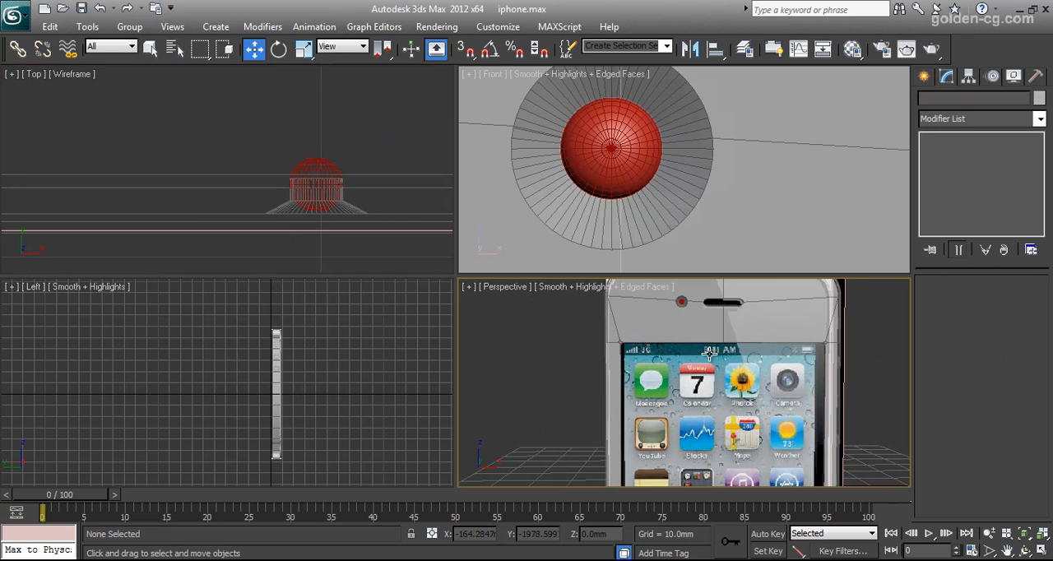
{"action": "scroll", "coordinate": [714, 317], "scroll_direction": "down", "scroll_amount": 5}
{"action": "scroll", "coordinate": [710, 352], "scroll_direction": "up", "scroll_amount": 2}
{"action": "middle_click_drag", "start_coordinate": [713, 443], "coordinate": [707, 415]}
{"action": "scroll", "coordinate": [711, 351], "scroll_direction": "up", "scroll_amount": 5}
{"action": "scroll", "coordinate": [709, 413], "scroll_direction": "up", "scroll_amount": 2}
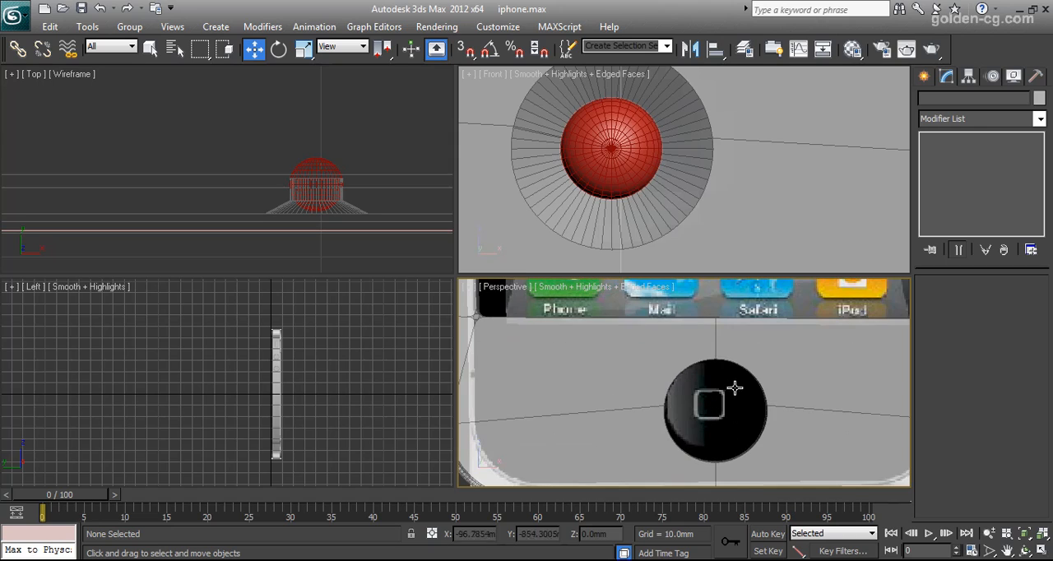
{"action": "left_click", "coordinate": [364, 376]}
{"action": "right_click", "coordinate": [360, 375]}
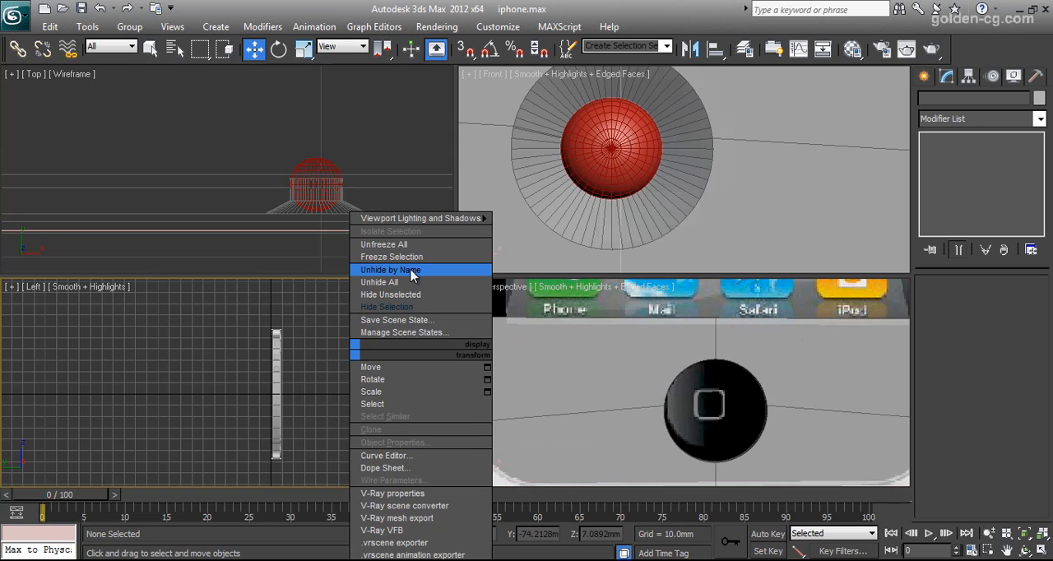
{"action": "left_click", "coordinate": [414, 272]}
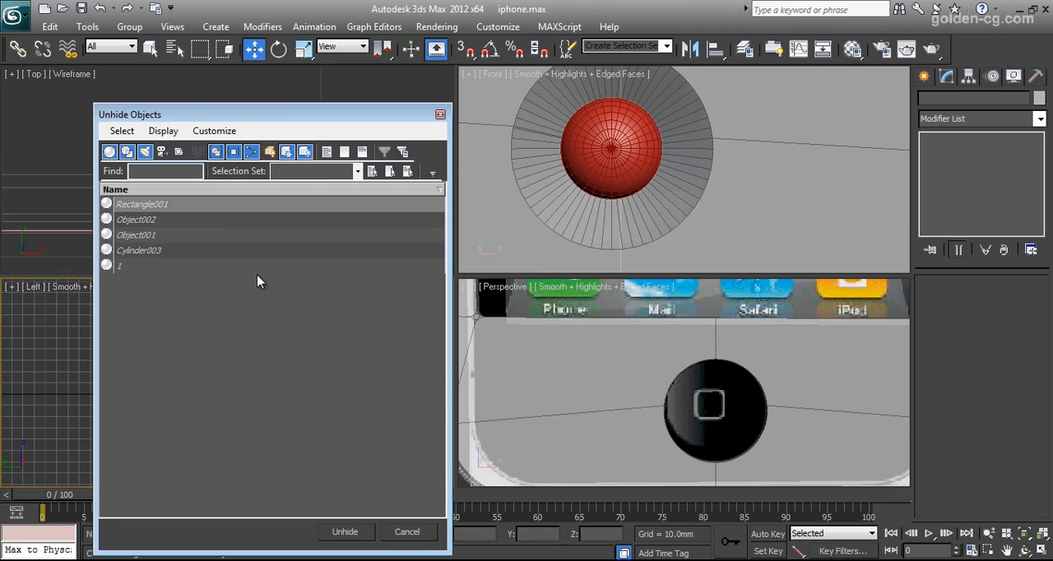
{"action": "left_click", "coordinate": [277, 391]}
{"action": "left_click", "coordinate": [157, 251]}
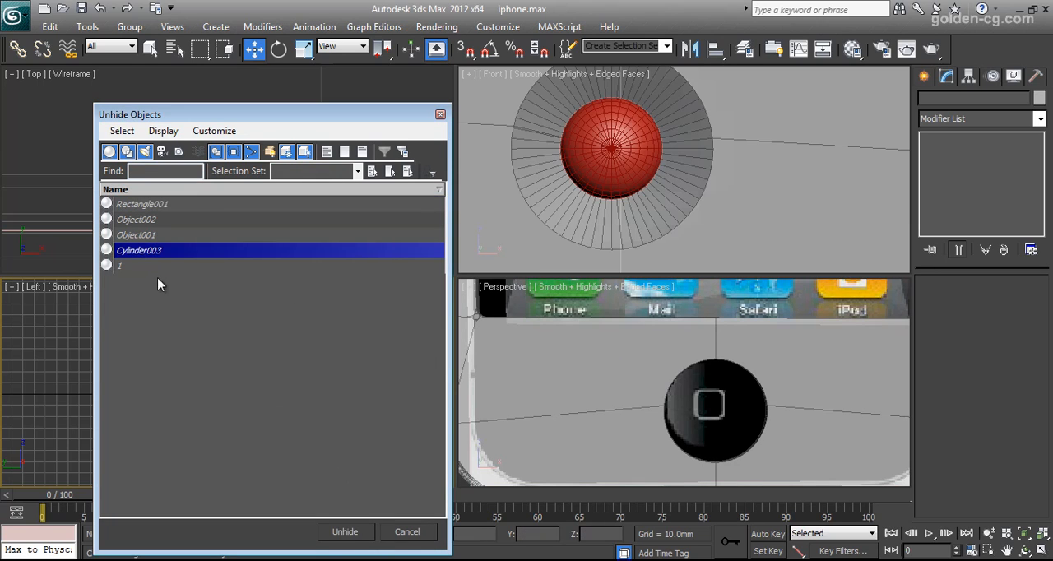
{"action": "left_click", "coordinate": [349, 533]}
Move the cylinder into the shell's home button hole at about Y -6.05 mm and set its cap segments to 2.
{"action": "scroll", "coordinate": [304, 424], "scroll_direction": "up", "scroll_amount": 3}
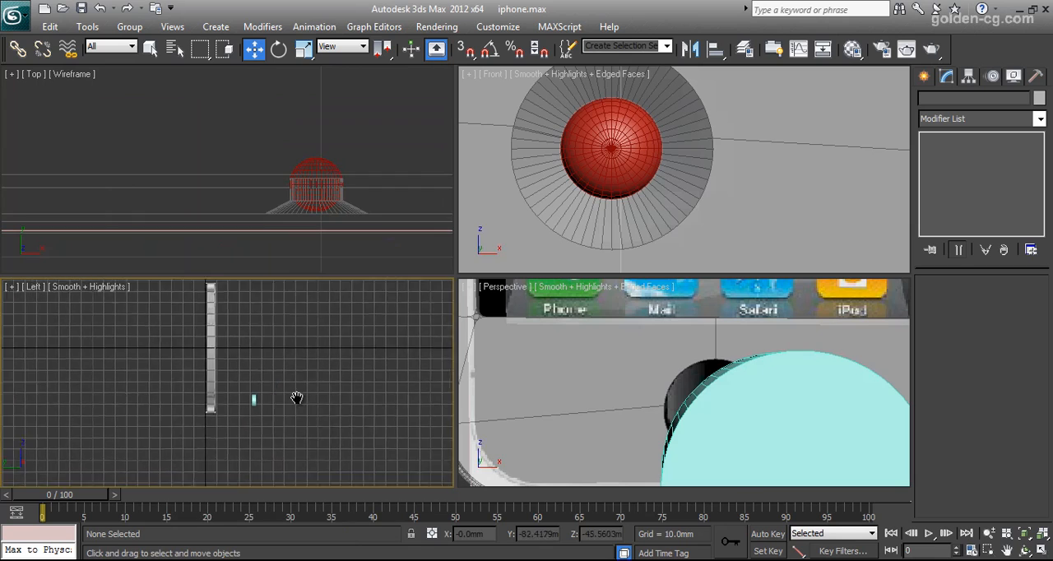
{"action": "left_click", "coordinate": [302, 429]}
{"action": "left_click_drag", "start_coordinate": [333, 428], "coordinate": [222, 429]}
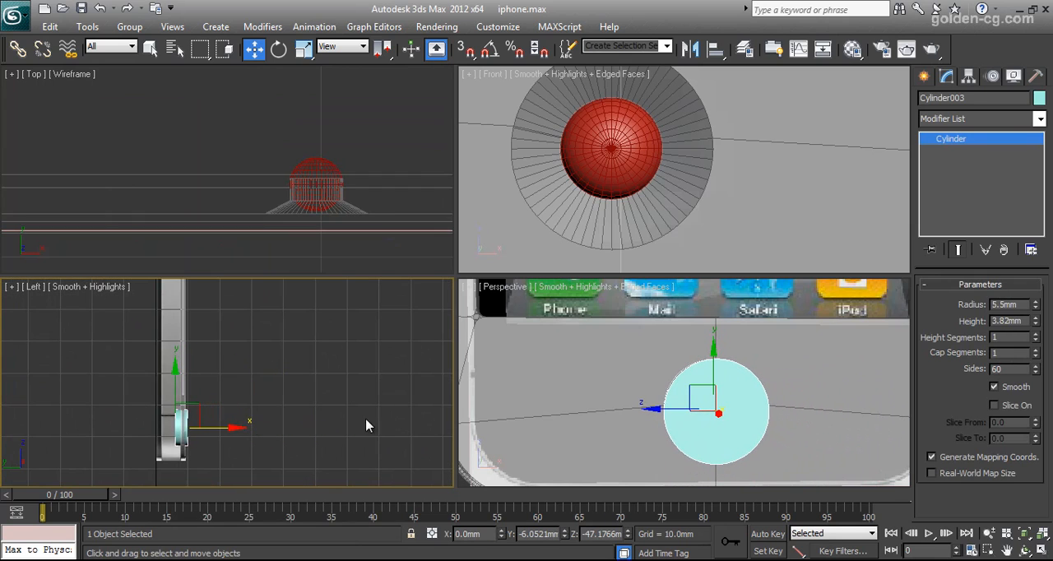
{"action": "left_click", "coordinate": [1036, 349]}
{"action": "right_click", "coordinate": [798, 415]}
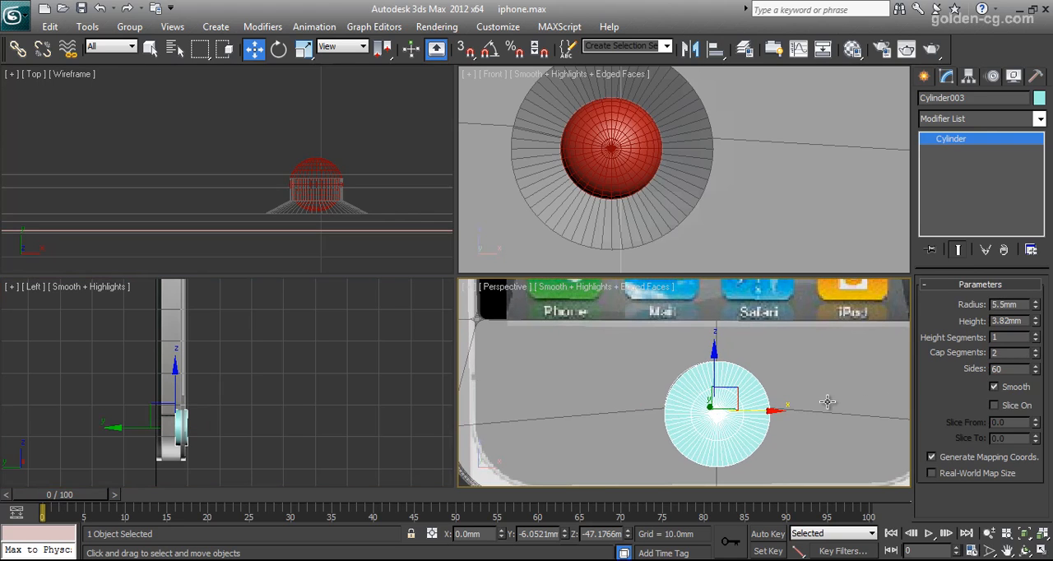
Assign the first default material to the cylinder and set its diffuse colour to dark grey with RGB 42, 42, 42.
{"action": "key", "text": "m"}
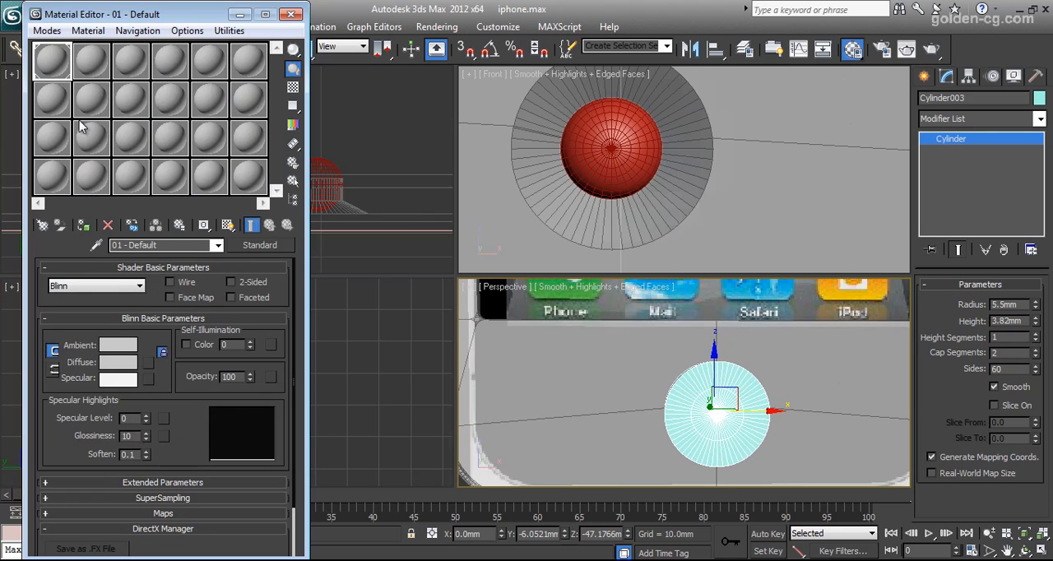
{"action": "left_click", "coordinate": [84, 223]}
{"action": "left_click", "coordinate": [117, 362]}
{"action": "left_click_drag", "start_coordinate": [453, 148], "coordinate": [452, 128]}
{"action": "left_click_drag", "start_coordinate": [509, 173], "coordinate": [502, 174]}
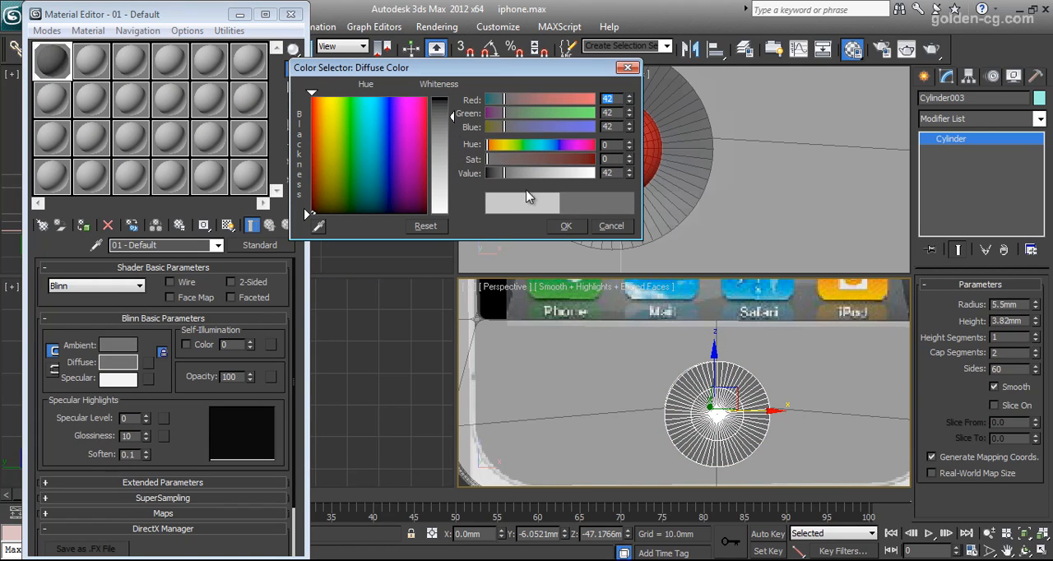
{"action": "left_click", "coordinate": [566, 226]}
{"action": "scroll", "coordinate": [733, 382], "scroll_direction": "up", "scroll_amount": 5}
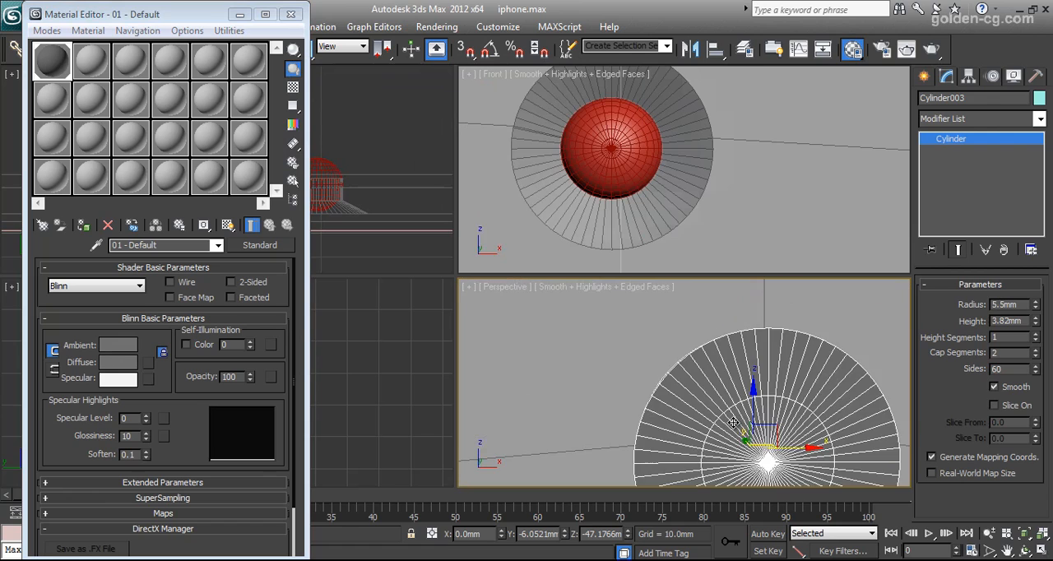
{"action": "middle_click_drag", "start_coordinate": [733, 382], "coordinate": [726, 368]}
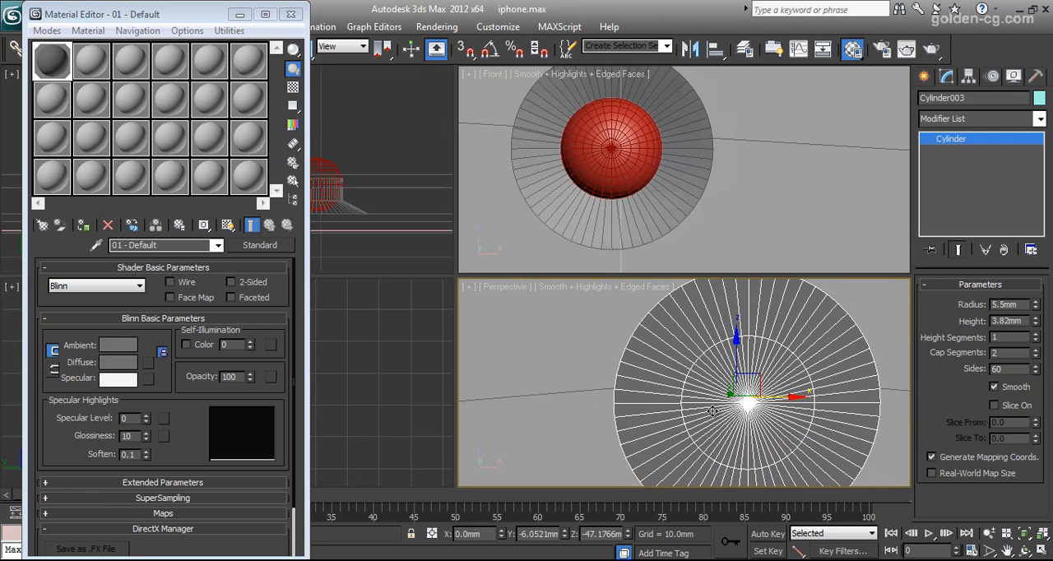
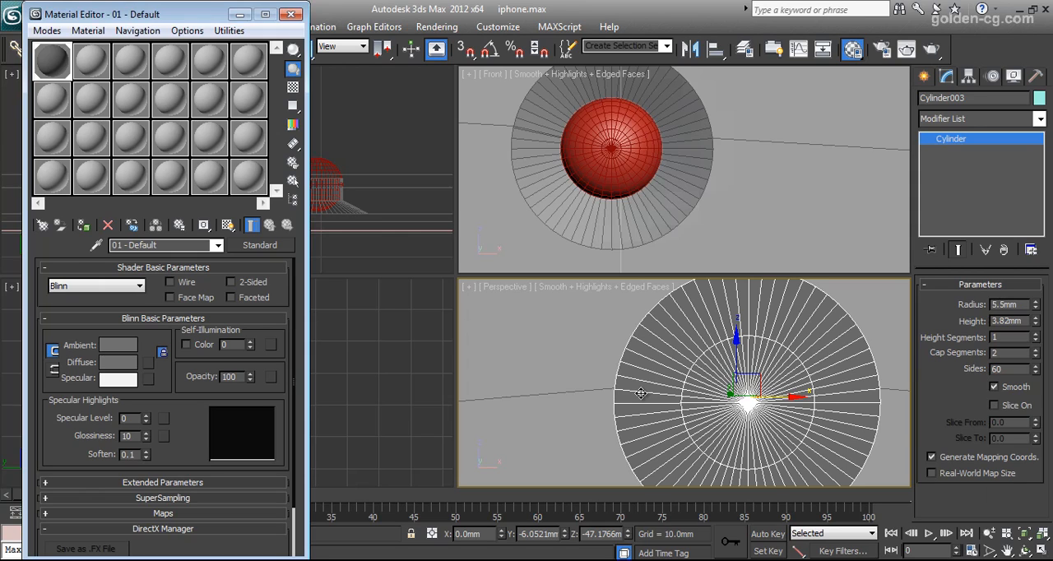
Convert the home button cylinder to an editable poly and put the material editor away.
{"action": "right_click", "coordinate": [640, 393]}
{"action": "mouse_move", "coordinate": [679, 484]}
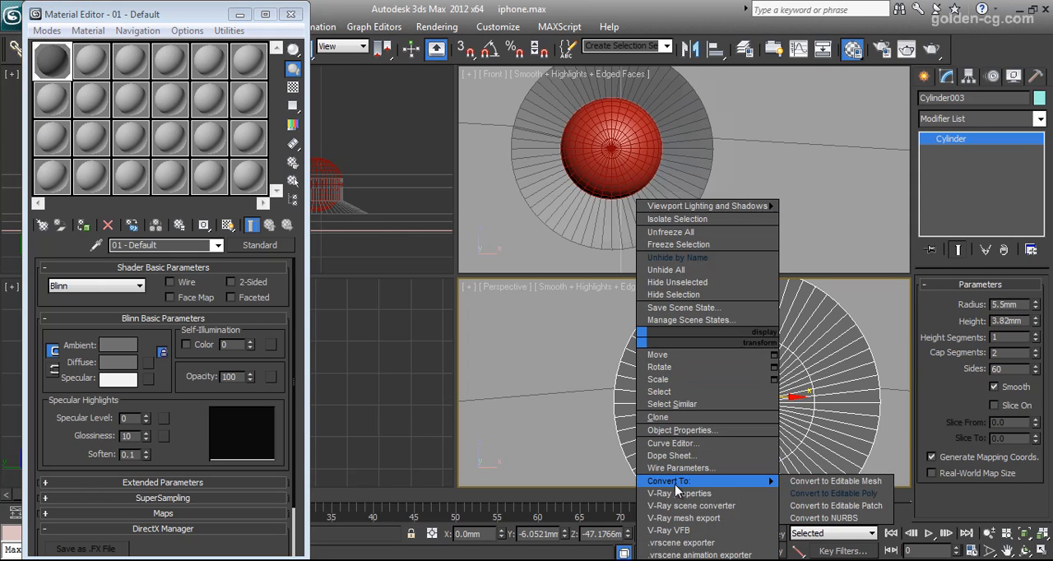
{"action": "left_click", "coordinate": [831, 494]}
{"action": "left_click", "coordinate": [240, 15]}
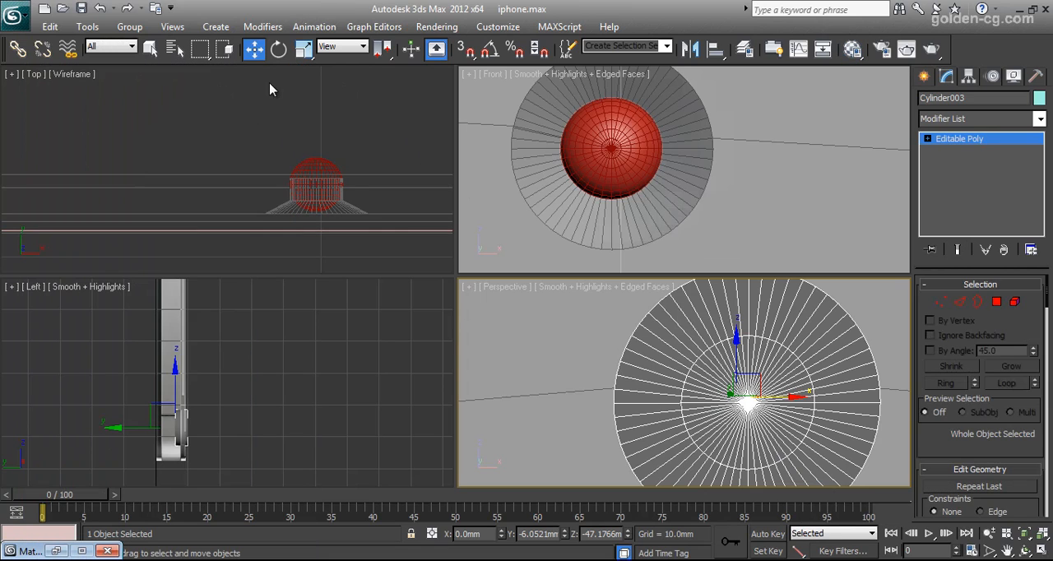
Move the home button cylinder along Y to about -5.41 mm.
{"action": "scroll", "coordinate": [310, 207], "scroll_direction": "down", "scroll_amount": 7}
{"action": "middle_click_drag", "start_coordinate": [319, 213], "coordinate": [294, 192]}
{"action": "scroll", "coordinate": [299, 223], "scroll_direction": "up", "scroll_amount": 3}
{"action": "scroll", "coordinate": [299, 223], "scroll_direction": "up", "scroll_amount": 2}
{"action": "left_click_drag", "start_coordinate": [296, 145], "coordinate": [298, 137]}
{"action": "scroll", "coordinate": [302, 201], "scroll_direction": "down", "scroll_amount": 6}
{"action": "scroll", "coordinate": [302, 201], "scroll_direction": "up", "scroll_amount": 8}
{"action": "middle_click_drag", "start_coordinate": [302, 201], "coordinate": [285, 195]}
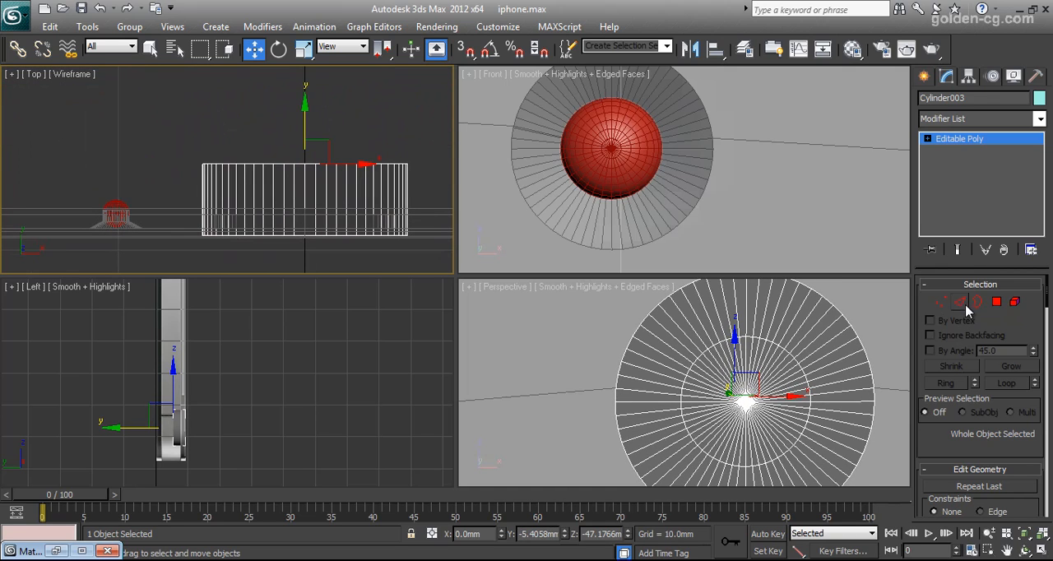
Thin the home button by moving its rear cap vertices about 2.77 mm along negative Y towards the front.
{"action": "key", "text": "1"}
{"action": "left_click_drag", "start_coordinate": [418, 158], "coordinate": [231, 188]}
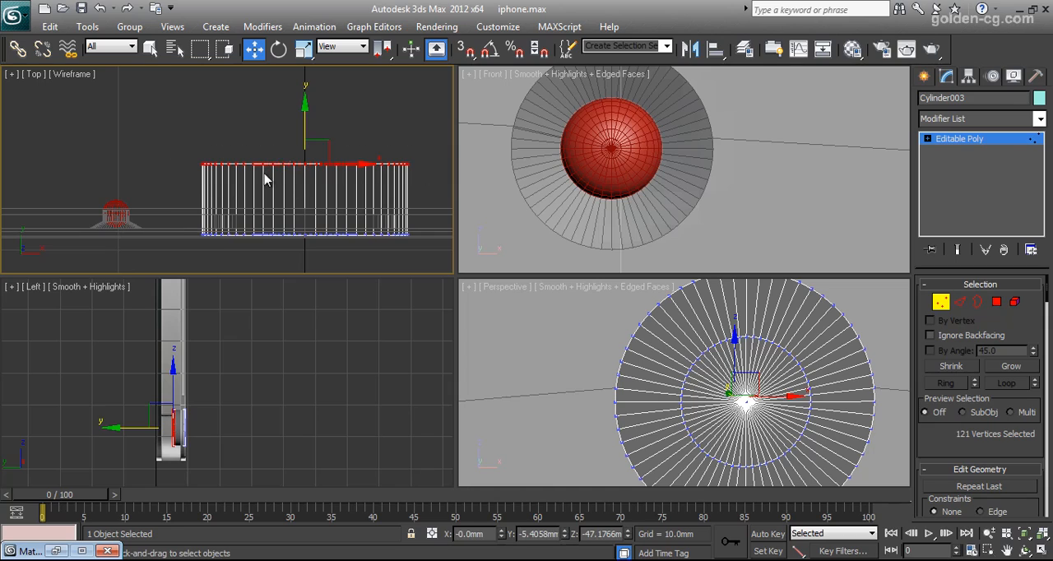
{"action": "left_click_drag", "start_coordinate": [298, 132], "coordinate": [304, 171]}
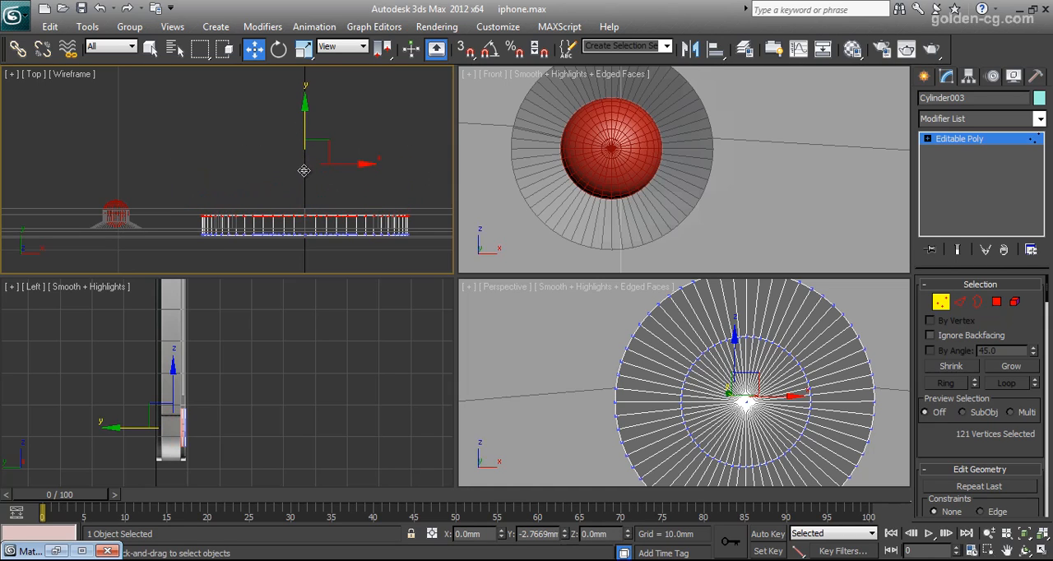
{"action": "scroll", "coordinate": [242, 383], "scroll_direction": "up", "scroll_amount": 3}
{"action": "middle_click_drag", "start_coordinate": [242, 384], "coordinate": [305, 393]}
{"action": "scroll", "coordinate": [268, 400], "scroll_direction": "up", "scroll_amount": 2}
{"action": "scroll", "coordinate": [278, 395], "scroll_direction": "up", "scroll_amount": 1}
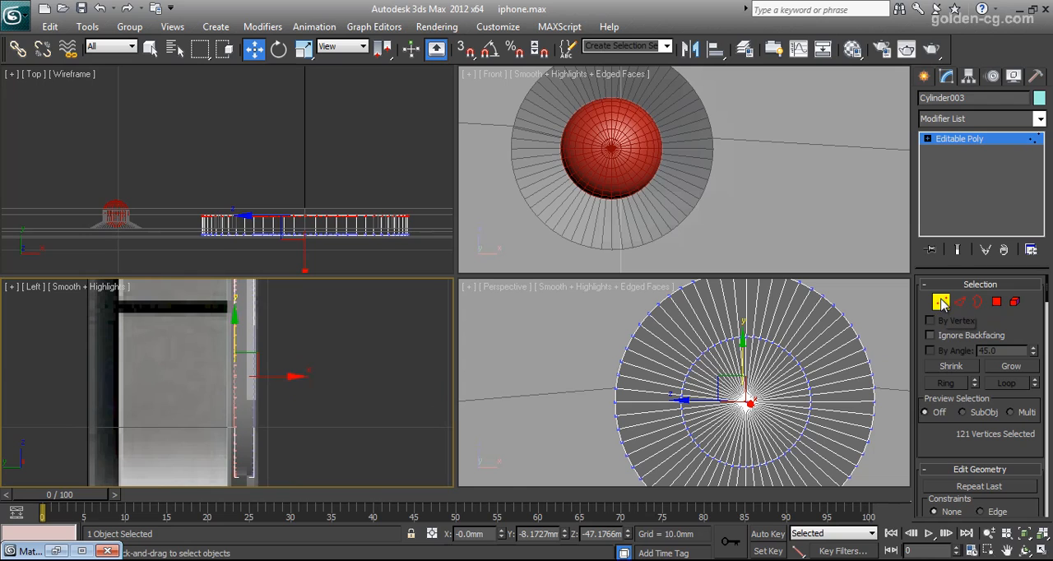
Isolate the home button cylinder and turn the perspective view to its rear side.
{"action": "left_click", "coordinate": [996, 303]}
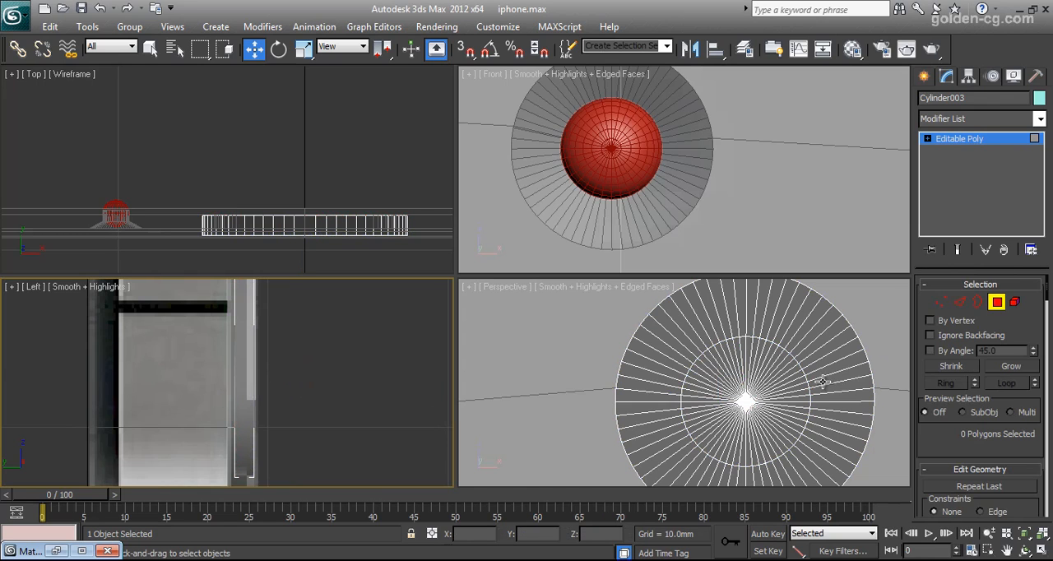
{"action": "left_click", "coordinate": [997, 302]}
{"action": "right_click", "coordinate": [691, 374]}
{"action": "right_click", "coordinate": [708, 338]}
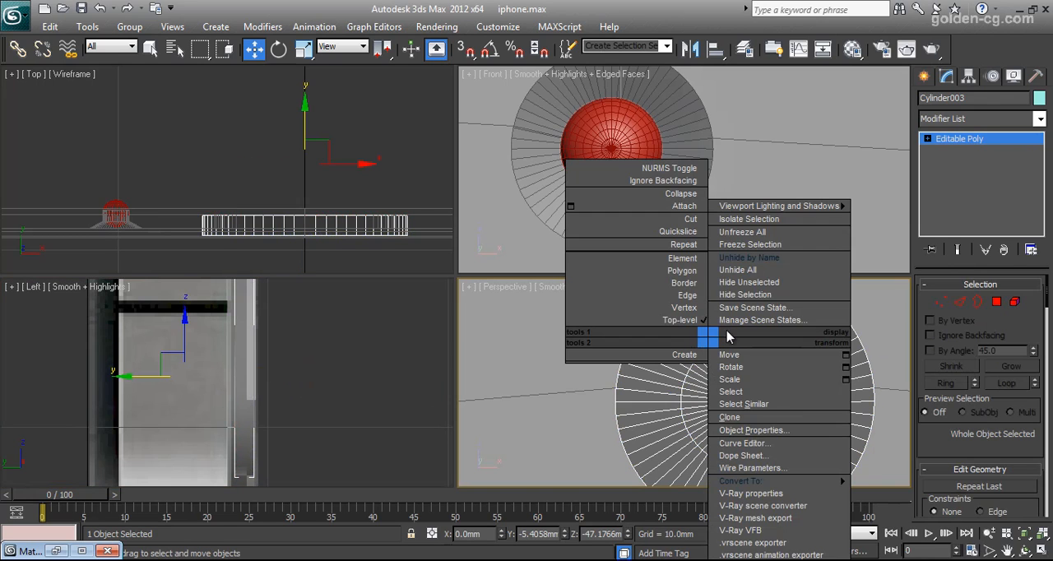
{"action": "left_click", "coordinate": [765, 220]}
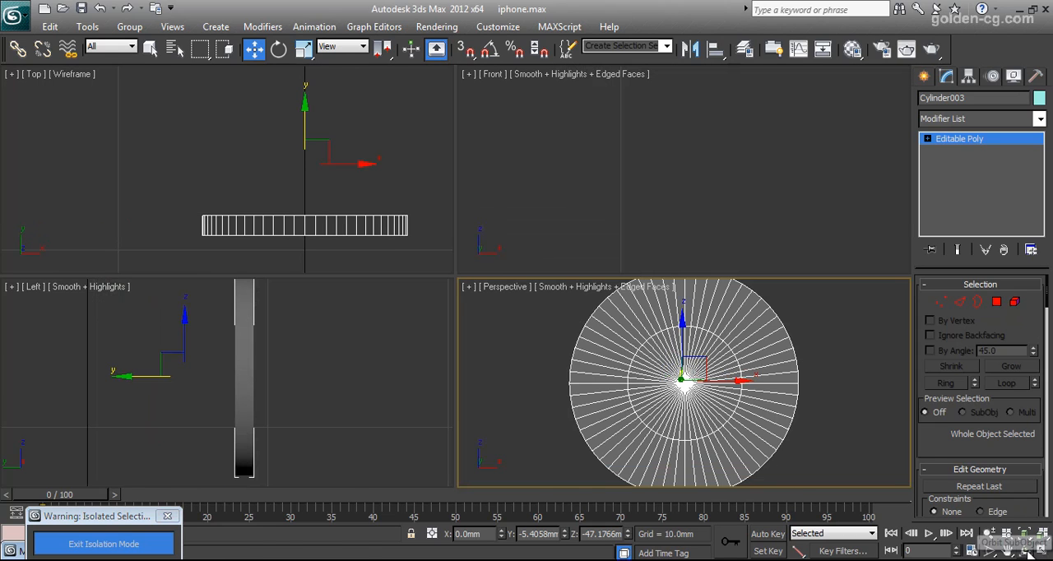
{"action": "left_click", "coordinate": [1025, 551]}
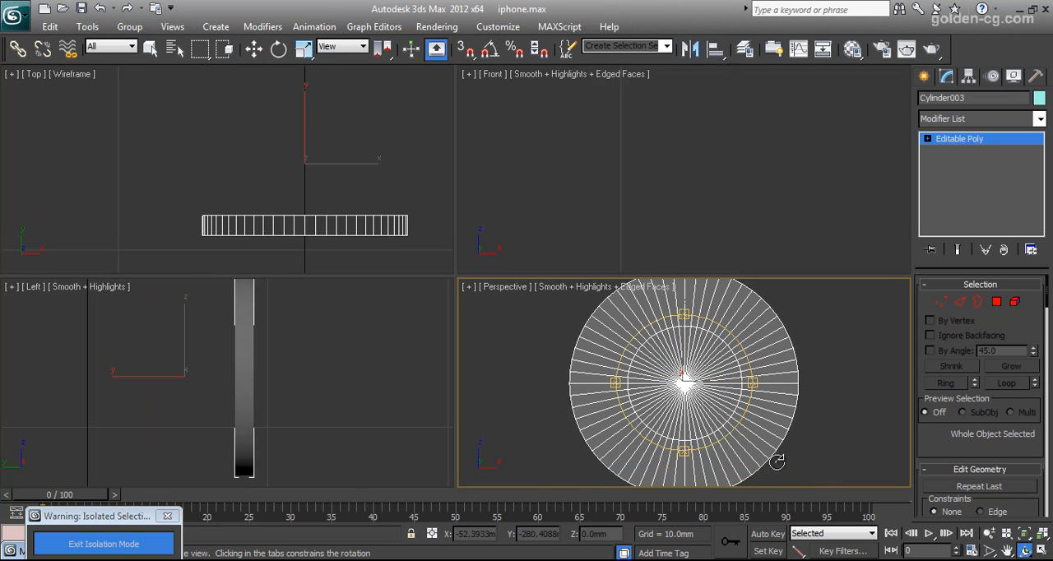
{"action": "left_click_drag", "start_coordinate": [683, 382], "coordinate": [851, 399]}
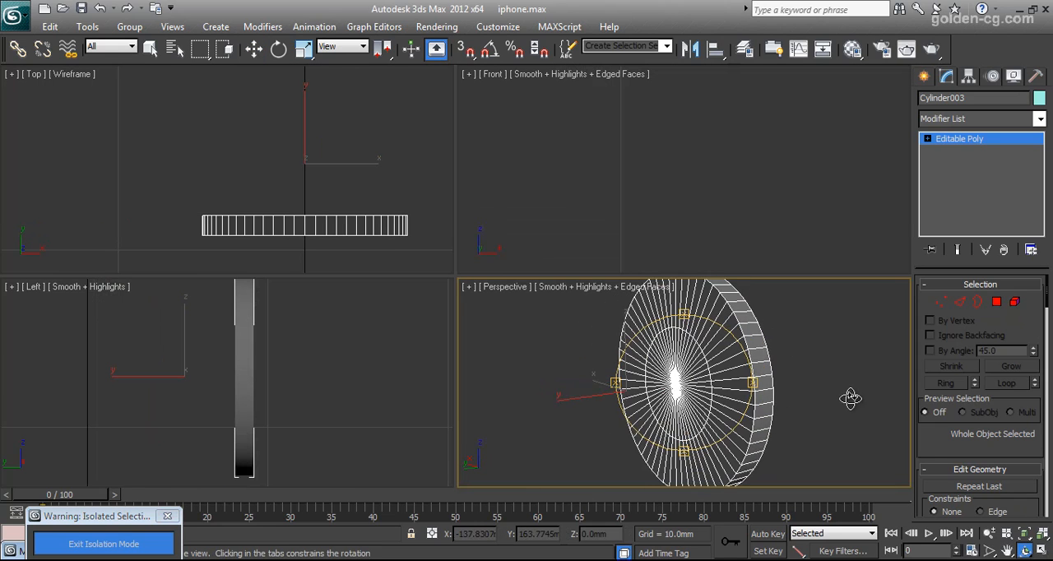
Select all polygons of the rear cap by vertex, grow the selection to its rim, and detach them as a separate object.
{"action": "left_click", "coordinate": [997, 303]}
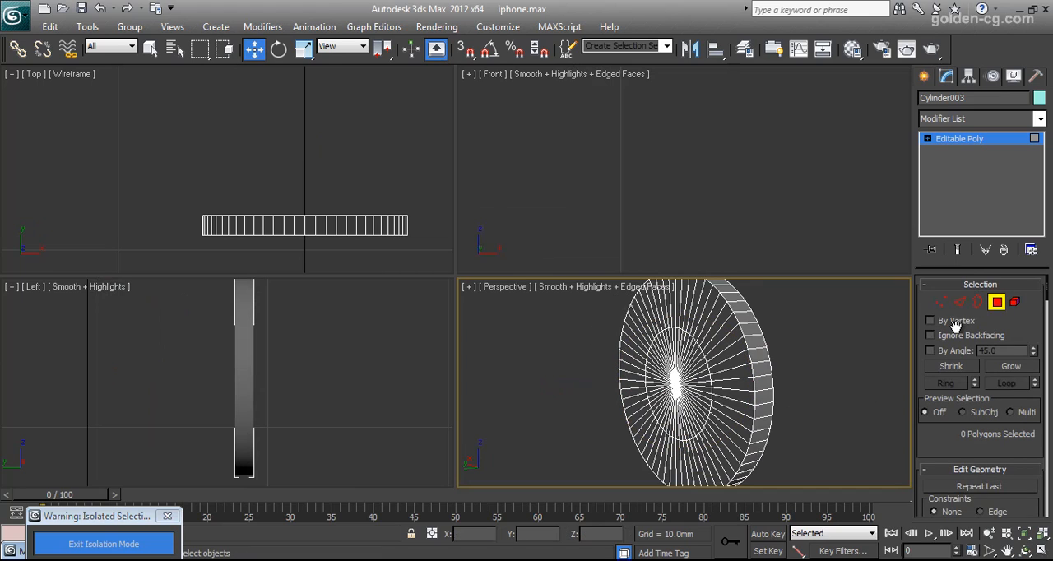
{"action": "left_click", "coordinate": [675, 384]}
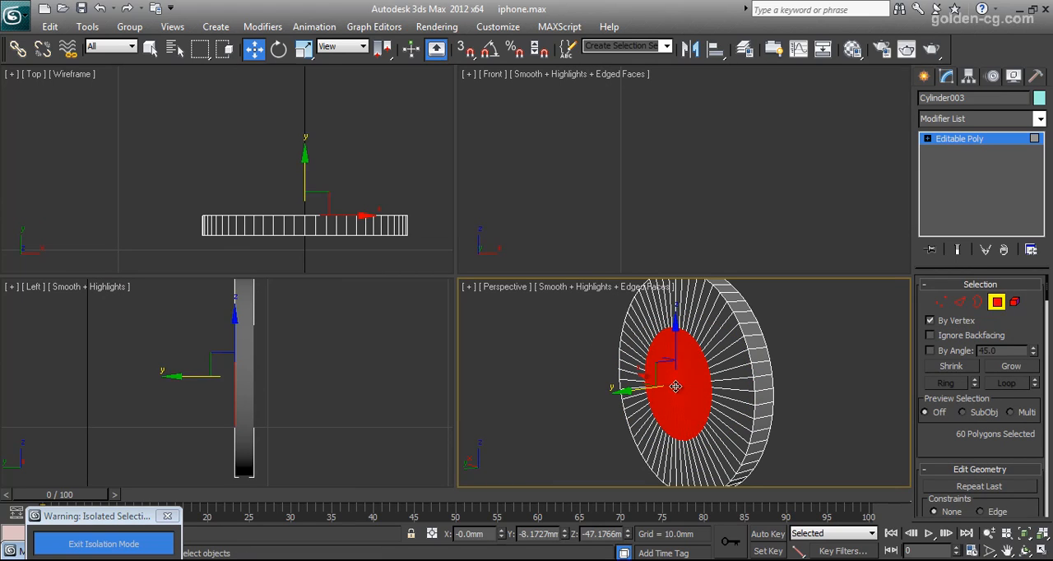
{"action": "left_click", "coordinate": [1011, 368]}
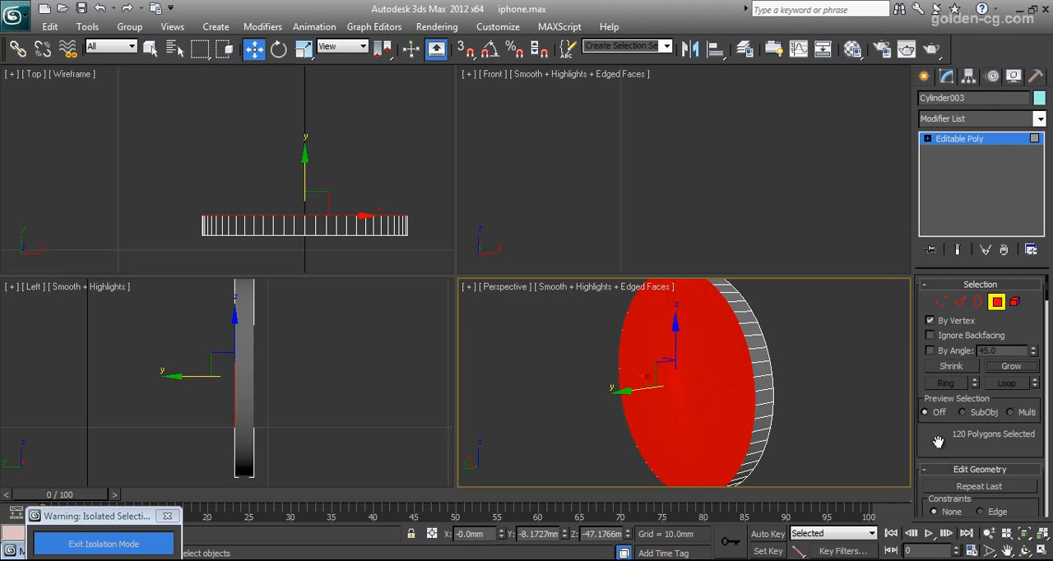
{"action": "scroll", "coordinate": [938, 445], "scroll_direction": "down", "scroll_amount": 5}
{"action": "left_click", "coordinate": [1012, 373]}
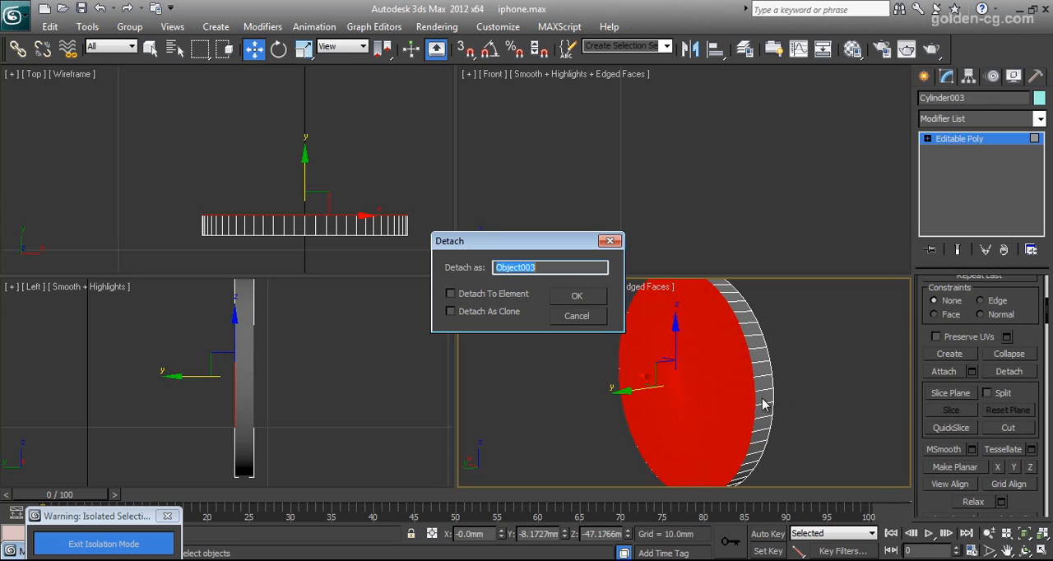
{"action": "left_click", "coordinate": [566, 299]}
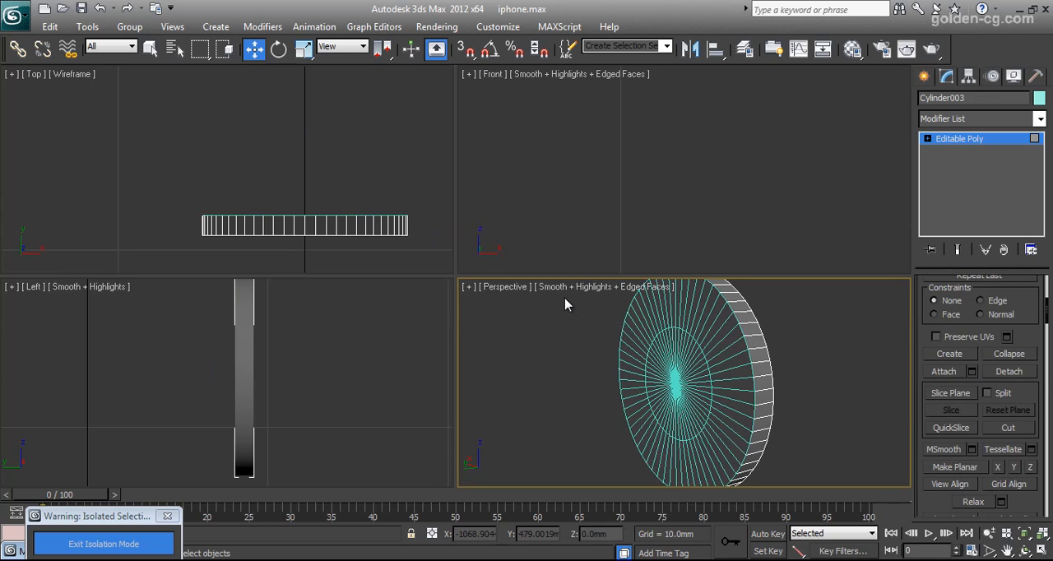
Select the centre vertex of the home button's front face.
{"action": "left_click", "coordinate": [948, 141]}
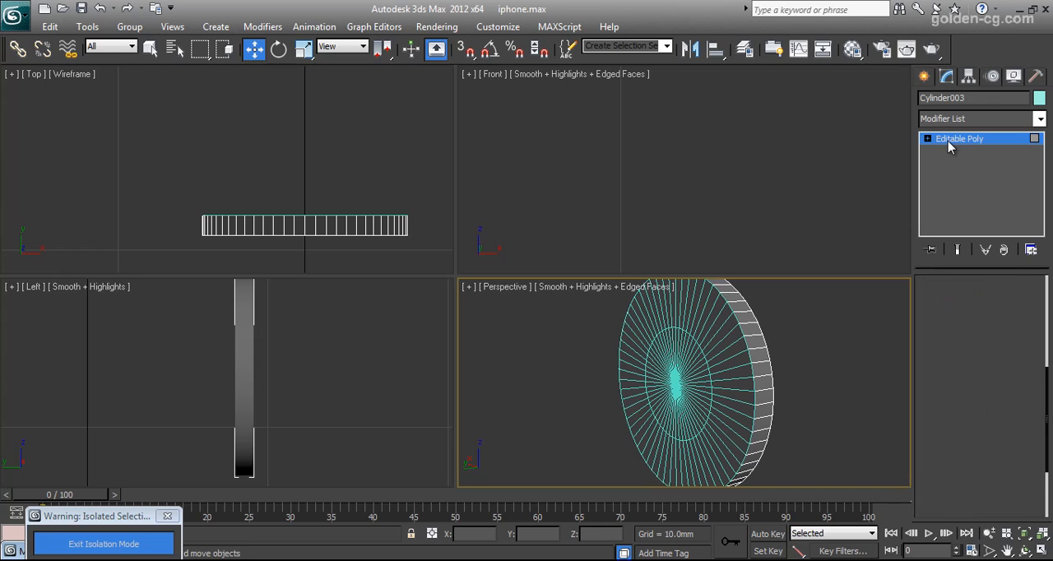
{"action": "left_click", "coordinate": [761, 362]}
{"action": "left_click", "coordinate": [761, 362]}
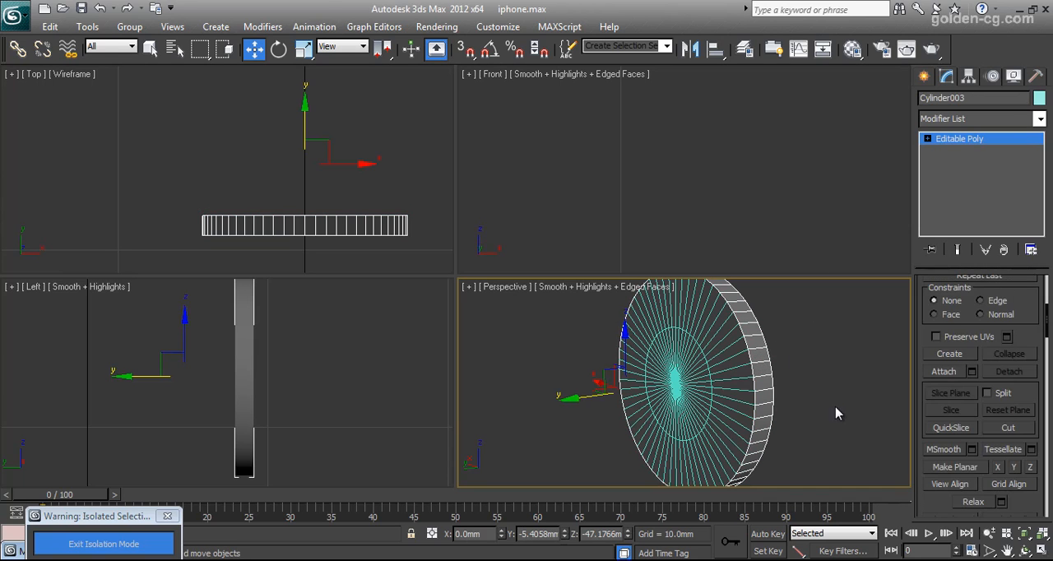
{"action": "left_click", "coordinate": [1025, 552]}
{"action": "left_click_drag", "start_coordinate": [701, 384], "coordinate": [564, 377]}
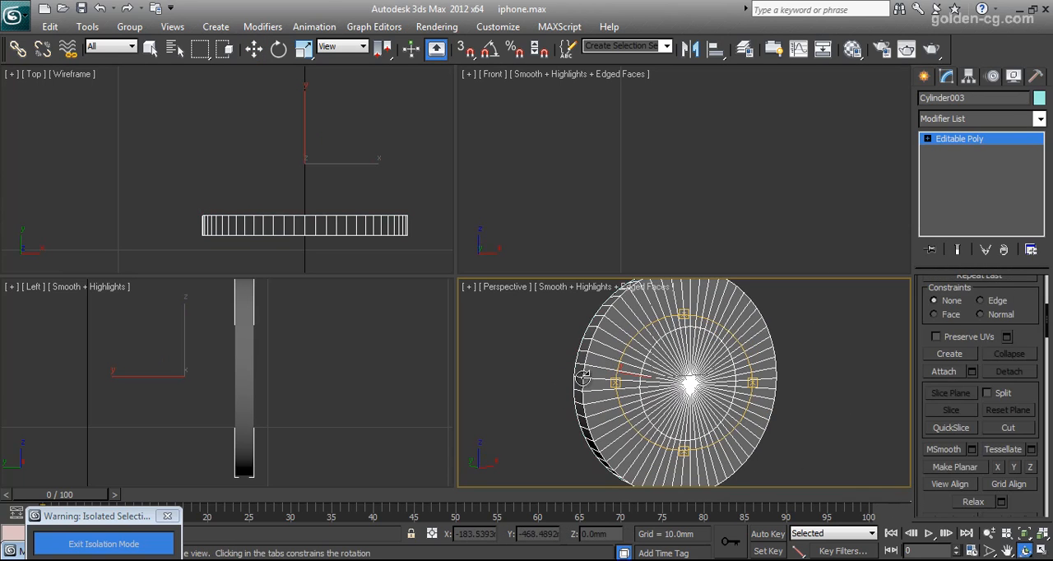
{"action": "left_click", "coordinate": [928, 138]}
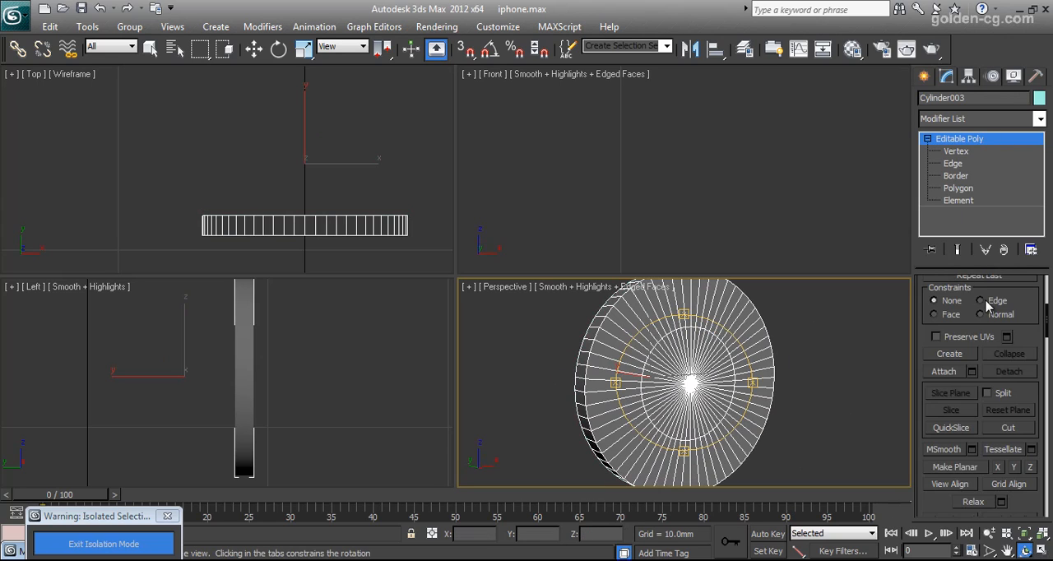
{"action": "scroll", "coordinate": [980, 306], "scroll_direction": "up", "scroll_amount": 5}
{"action": "left_click", "coordinate": [941, 302]}
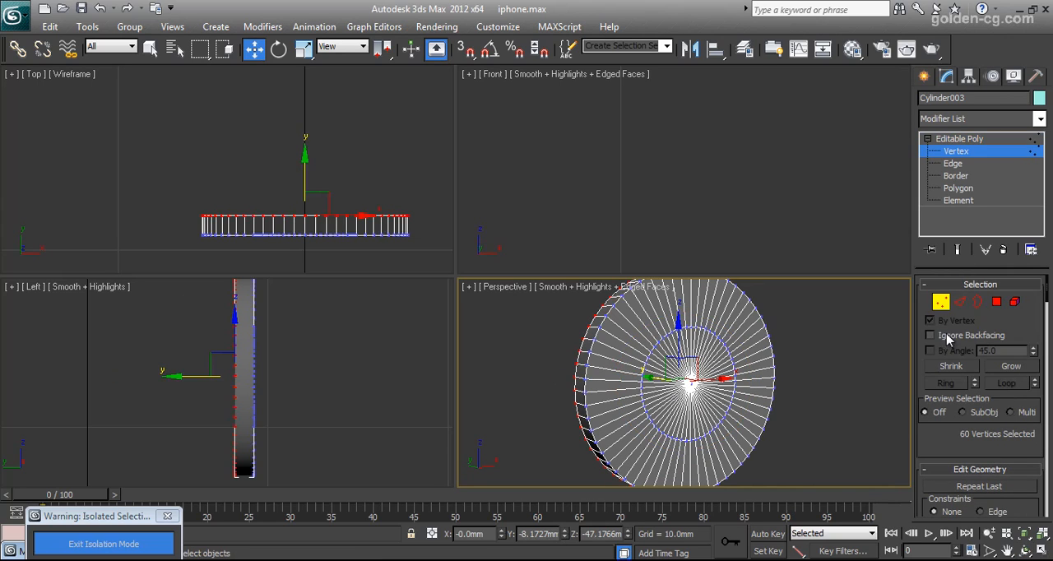
{"action": "left_click", "coordinate": [691, 381]}
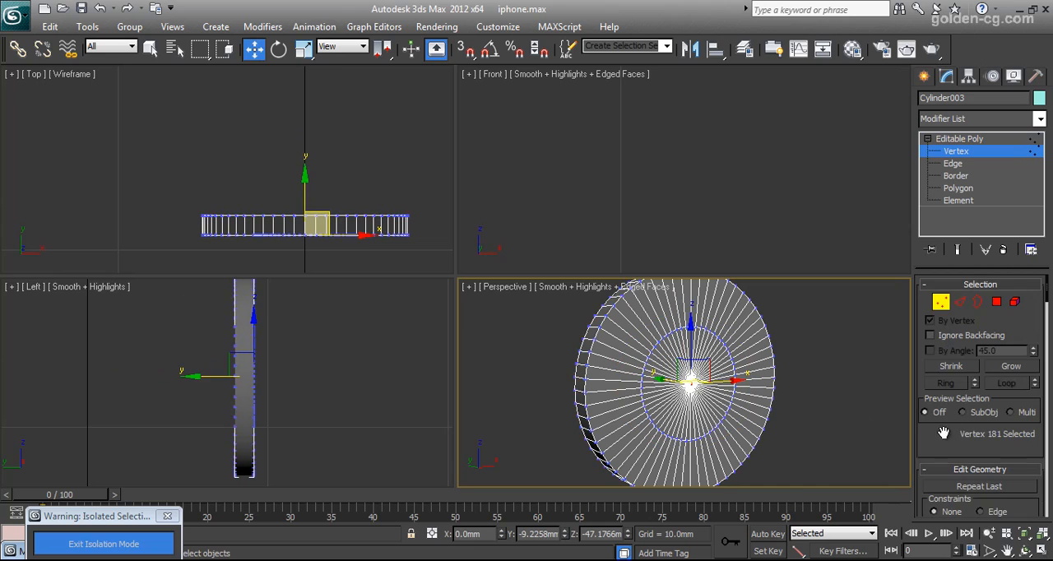
Enable soft selection for the centre vertex with a falloff of 4.8 mm.
{"action": "left_click_drag", "start_coordinate": [944, 450], "coordinate": [975, 305]}
{"action": "scroll", "coordinate": [976, 305], "scroll_direction": "down", "scroll_amount": 10}
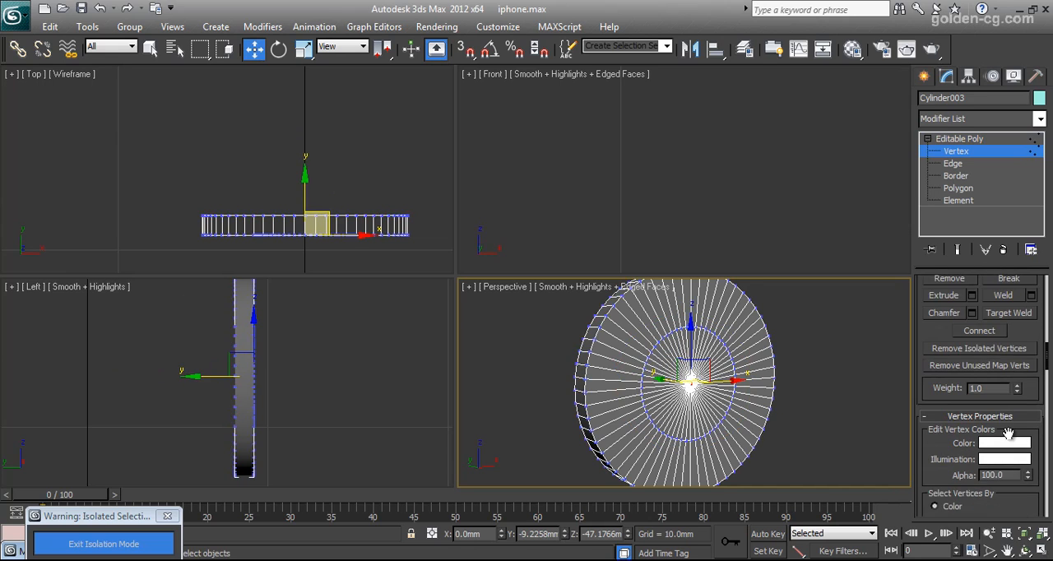
{"action": "scroll", "coordinate": [1009, 431], "scroll_direction": "down", "scroll_amount": 10}
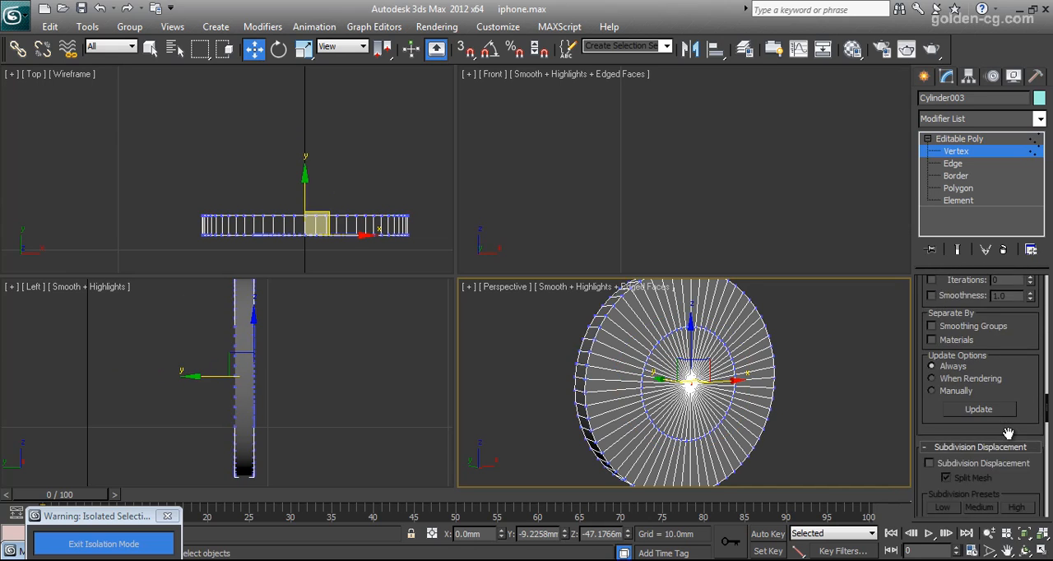
{"action": "scroll", "coordinate": [1008, 433], "scroll_direction": "down", "scroll_amount": 10}
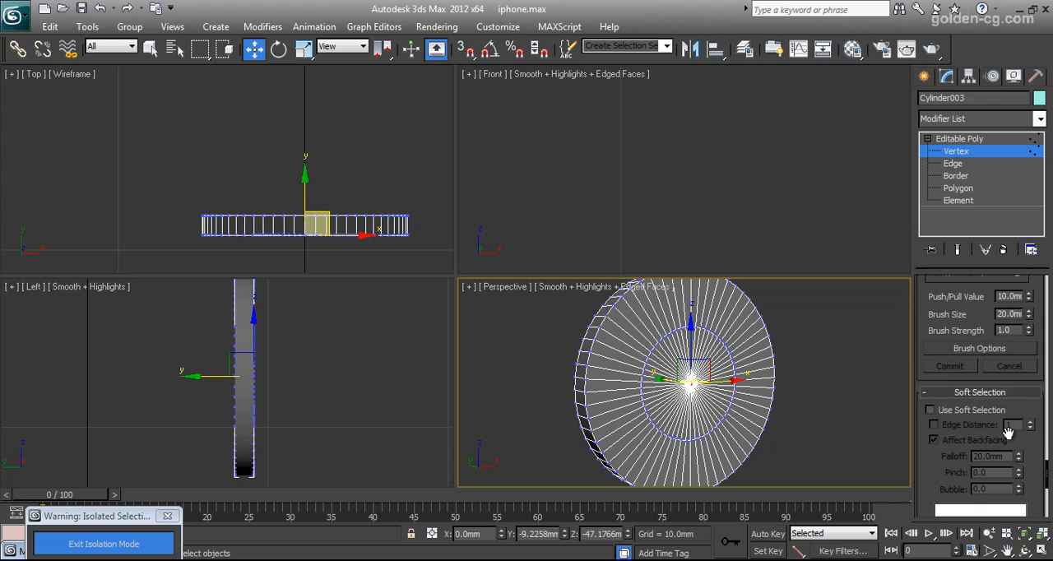
{"action": "left_click", "coordinate": [968, 318]}
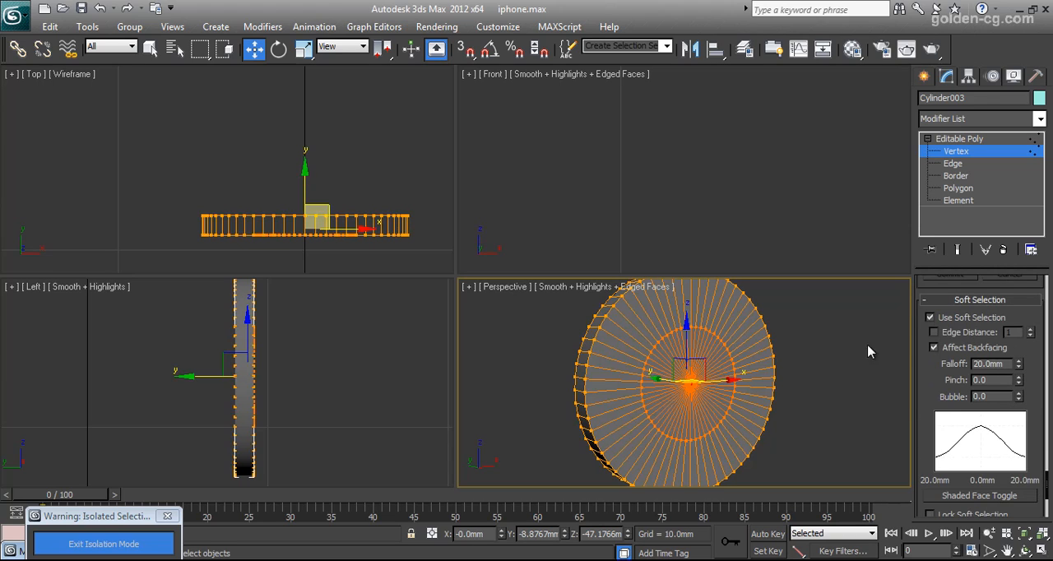
{"action": "left_click_drag", "start_coordinate": [1020, 387], "coordinate": [1020, 424]}
{"action": "scroll", "coordinate": [272, 198], "scroll_direction": "up", "scroll_amount": 2}
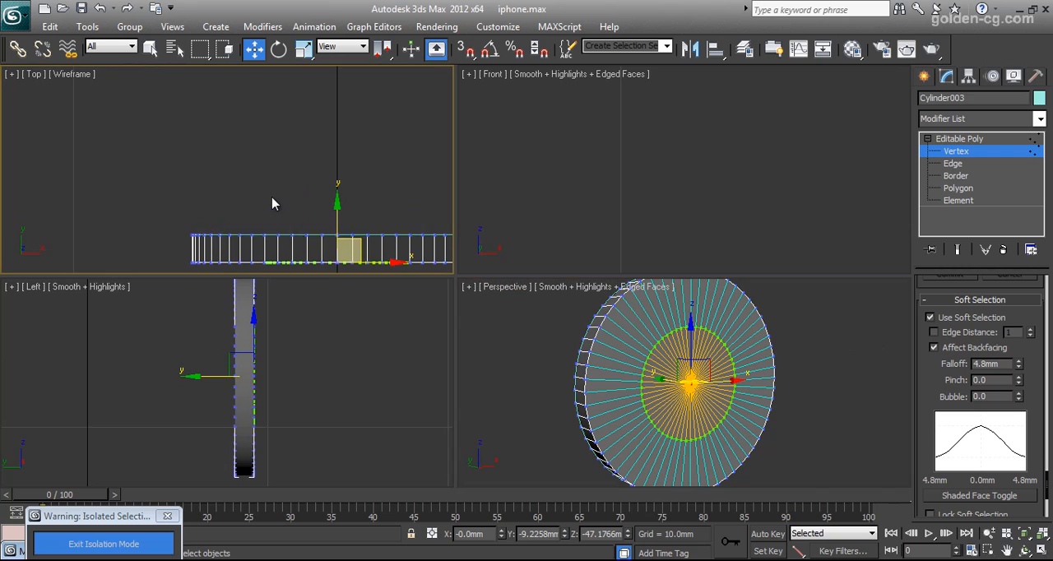
Try to push the front face's centre inward along Y to about -9.06 mm.
{"action": "left_click_drag", "start_coordinate": [341, 210], "coordinate": [348, 199]}
{"action": "middle_click_drag", "start_coordinate": [353, 242], "coordinate": [304, 191]}
{"action": "scroll", "coordinate": [337, 208], "scroll_direction": "up", "scroll_amount": 3}
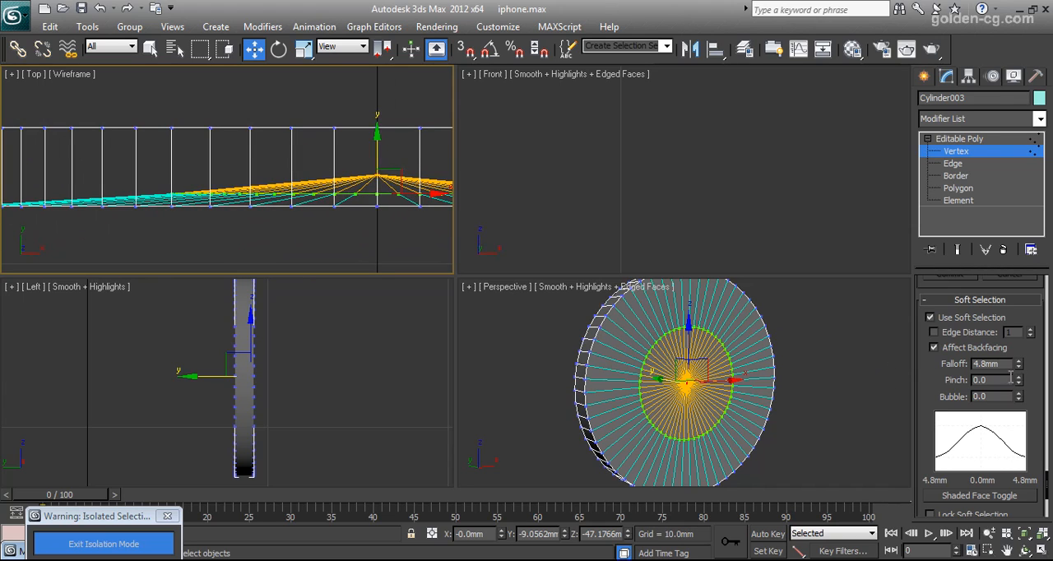
{"action": "key", "text": "ctrl+z"}
Set the soft selection falloff to 6.576 mm and try an inward push of the front centre along Y.
{"action": "left_click_drag", "start_coordinate": [1019, 364], "coordinate": [1018, 334]}
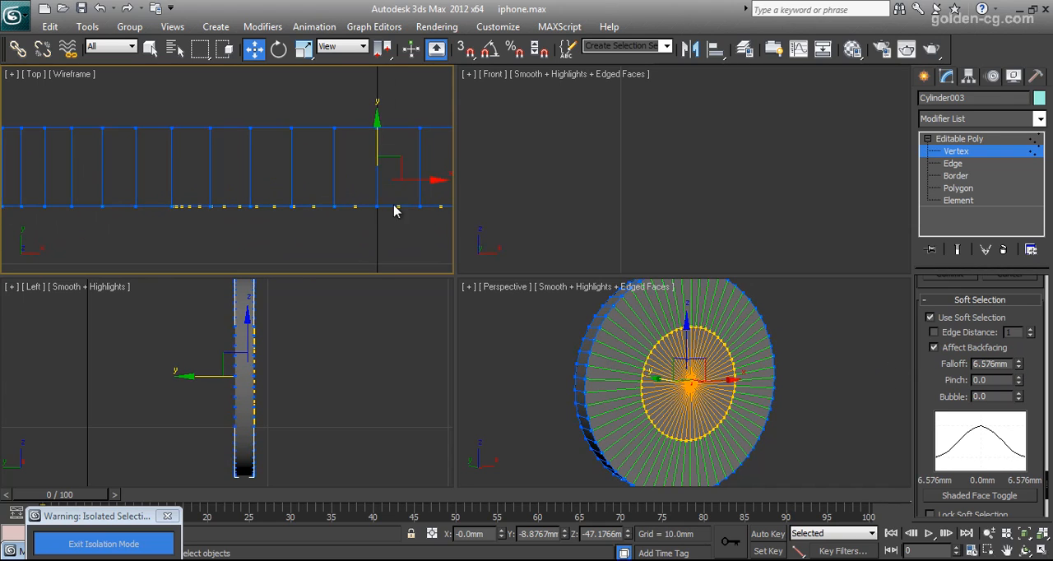
{"action": "left_click_drag", "start_coordinate": [379, 146], "coordinate": [389, 110]}
{"action": "left_click_drag", "start_coordinate": [1018, 363], "coordinate": [1020, 320]}
{"action": "key", "text": "ctrl+z"}
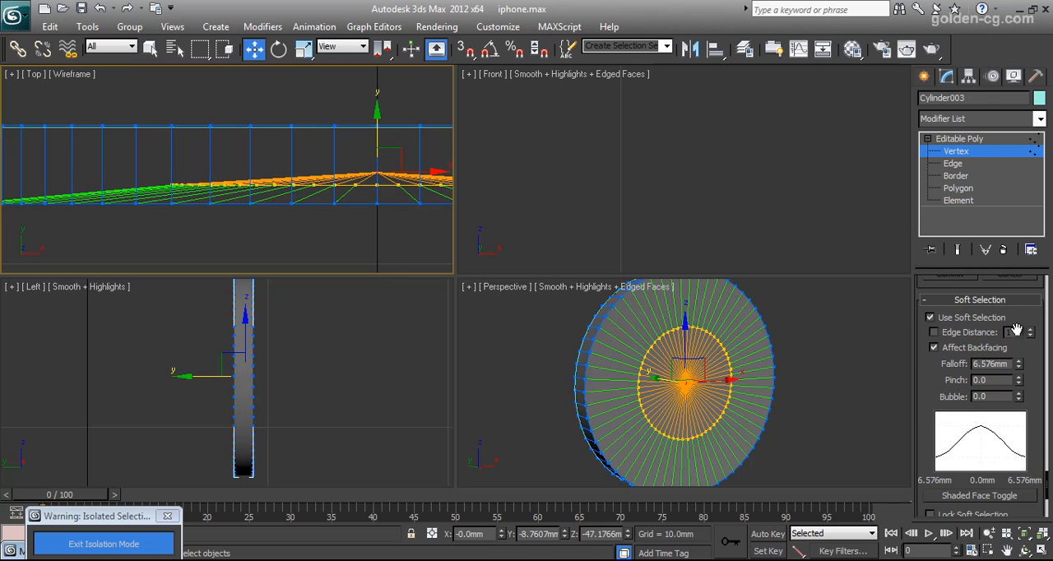
{"action": "key", "text": "ctrl+z"}
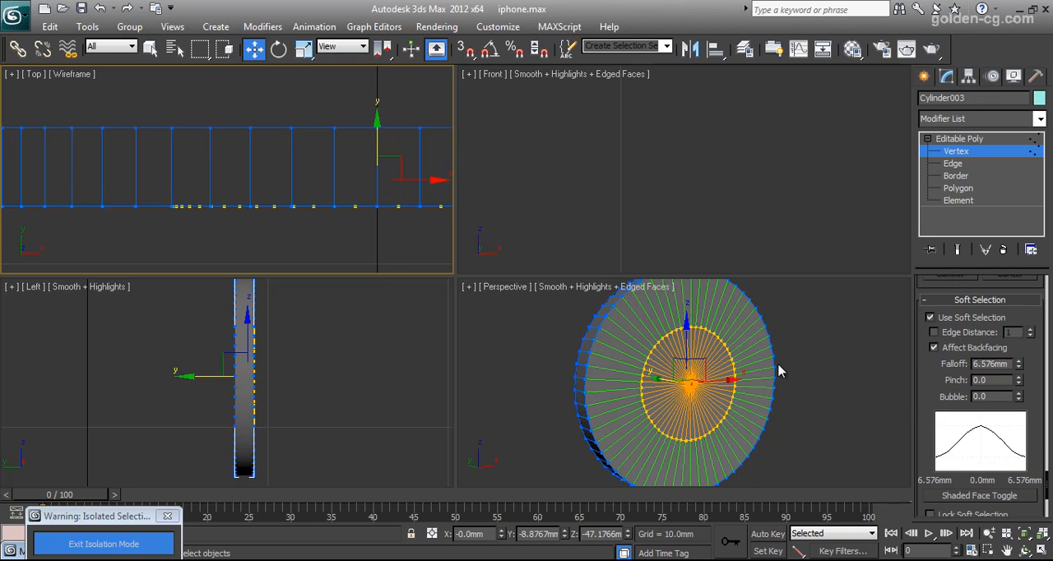
Set the soft selection pinch to -0.16 and push the front face's centre inward along Y to about -8.72 mm.
{"action": "left_click_drag", "start_coordinate": [1021, 386], "coordinate": [1029, 392]}
{"action": "left_click_drag", "start_coordinate": [379, 143], "coordinate": [382, 106]}
{"action": "scroll", "coordinate": [279, 232], "scroll_direction": "down", "scroll_amount": 5}
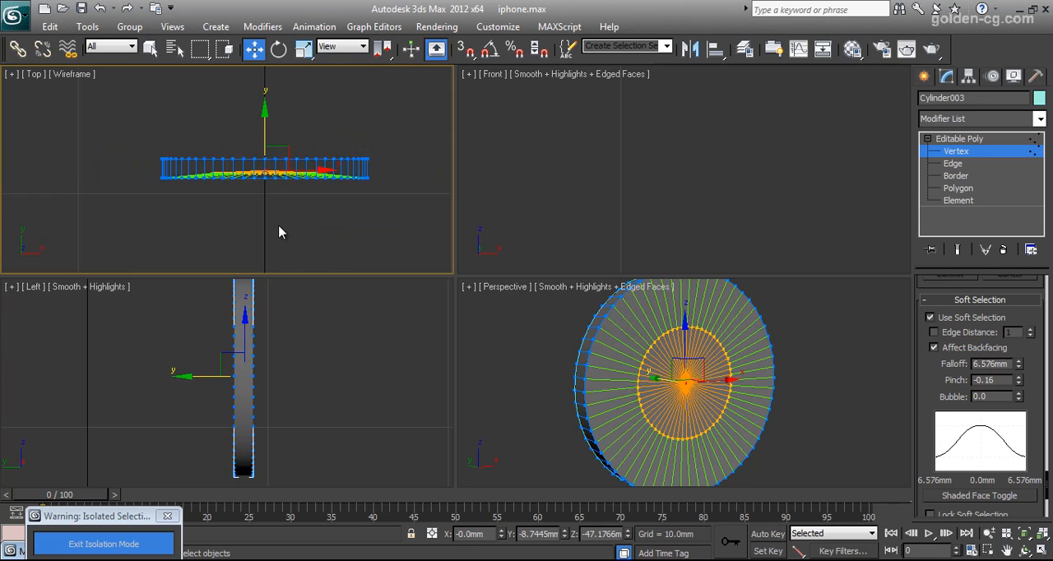
{"action": "scroll", "coordinate": [307, 222], "scroll_direction": "up", "scroll_amount": 5}
{"action": "left_click_drag", "start_coordinate": [335, 135], "coordinate": [335, 129]}
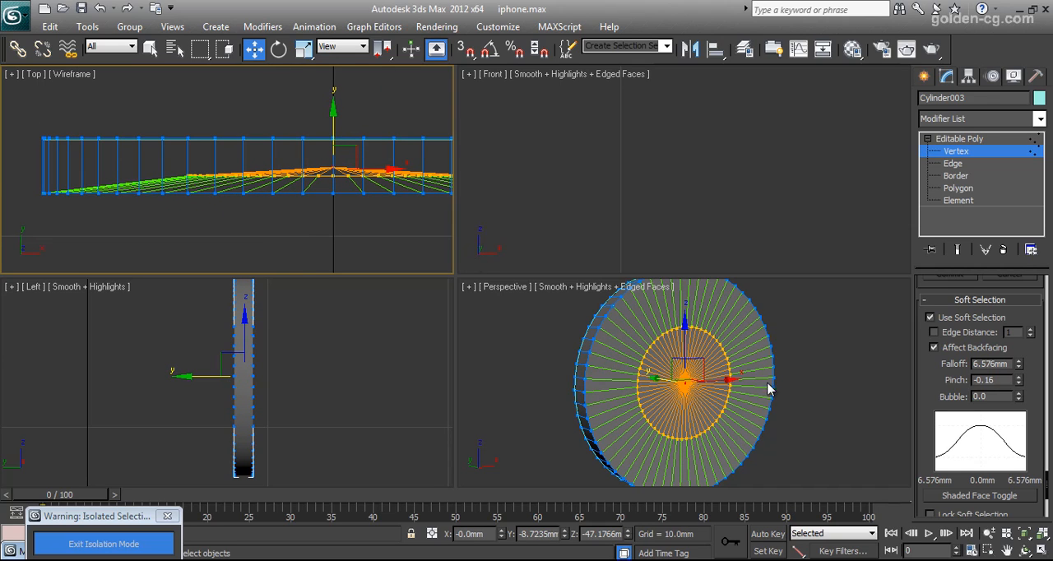
Leave vertex editing and select the detached rear cap of the home button.
{"action": "left_click", "coordinate": [1025, 551]}
{"action": "left_click_drag", "start_coordinate": [709, 407], "coordinate": [788, 372]}
{"action": "left_click", "coordinate": [979, 139]}
{"action": "key", "text": "w"}
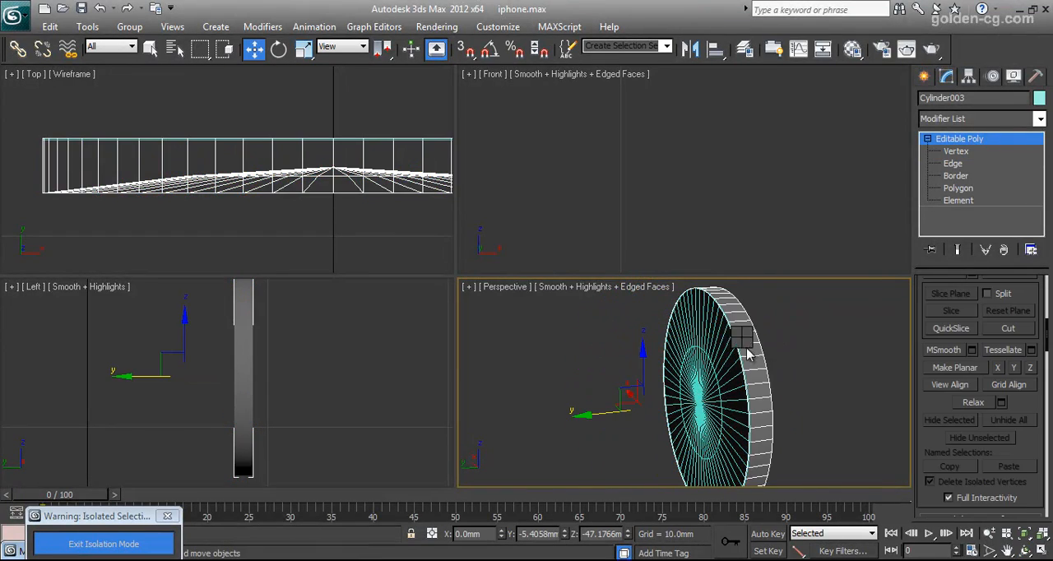
{"action": "right_click", "coordinate": [706, 317]}
{"action": "left_click", "coordinate": [699, 293]}
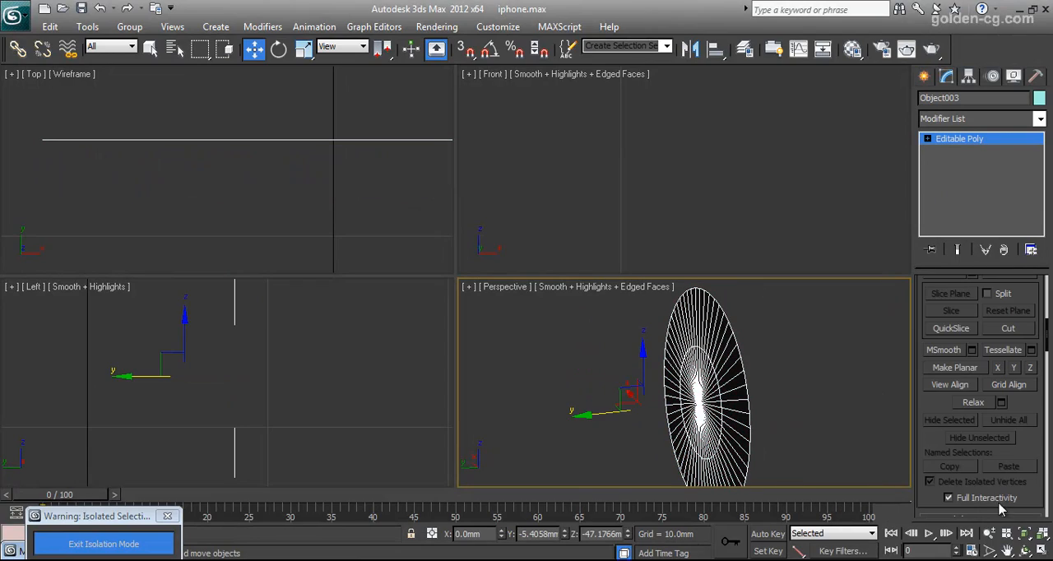
{"action": "left_click", "coordinate": [1026, 552]}
{"action": "left_click_drag", "start_coordinate": [711, 378], "coordinate": [578, 357]}
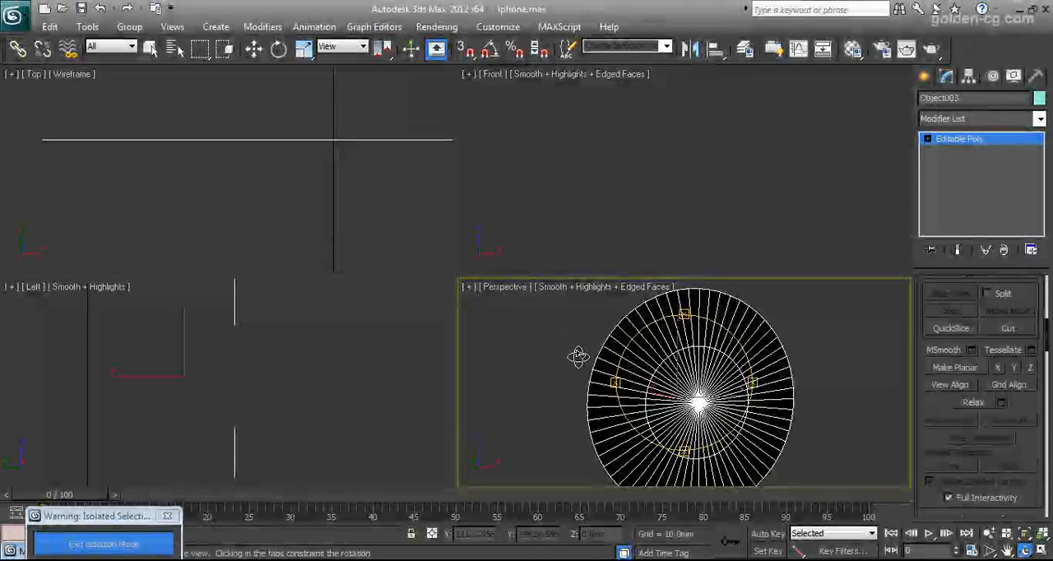
Select the whole detached cap as an element and flip its polygons.
{"action": "left_click", "coordinate": [927, 139]}
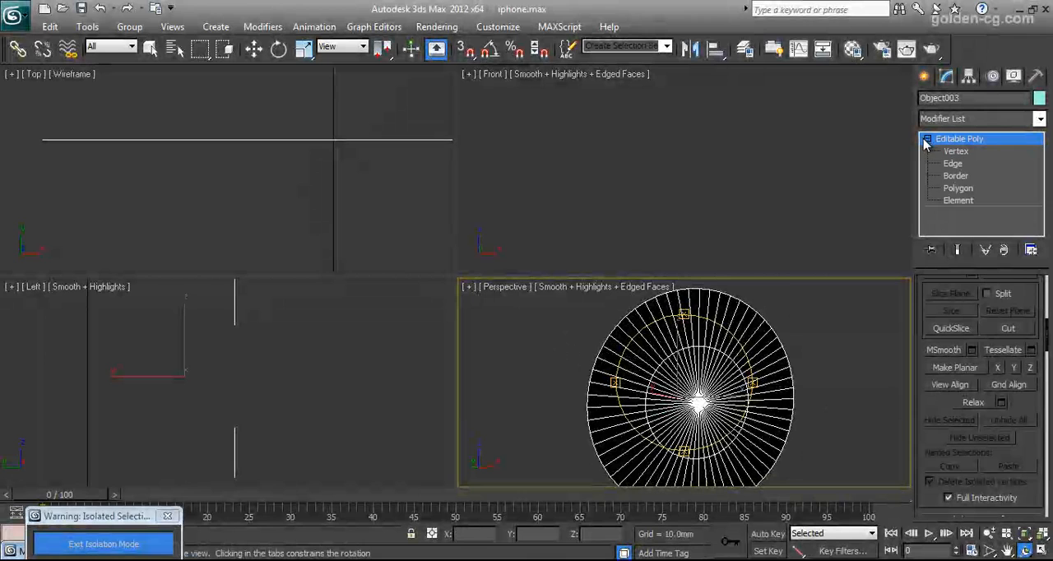
{"action": "left_click", "coordinate": [957, 201]}
{"action": "key", "text": "w"}
{"action": "left_click", "coordinate": [741, 338]}
{"action": "left_click_drag", "start_coordinate": [1027, 400], "coordinate": [1028, 247]}
{"action": "left_click_drag", "start_coordinate": [1030, 514], "coordinate": [1028, 345]}
{"action": "left_click_drag", "start_coordinate": [1029, 288], "coordinate": [1029, 429]}
{"action": "scroll", "coordinate": [1028, 429], "scroll_direction": "up", "scroll_amount": 10}
{"action": "scroll", "coordinate": [1028, 430], "scroll_direction": "down", "scroll_amount": 3}
{"action": "scroll", "coordinate": [1029, 429], "scroll_direction": "up", "scroll_amount": 5}
{"action": "key", "text": "4"}
{"action": "scroll", "coordinate": [977, 423], "scroll_direction": "down", "scroll_amount": 5}
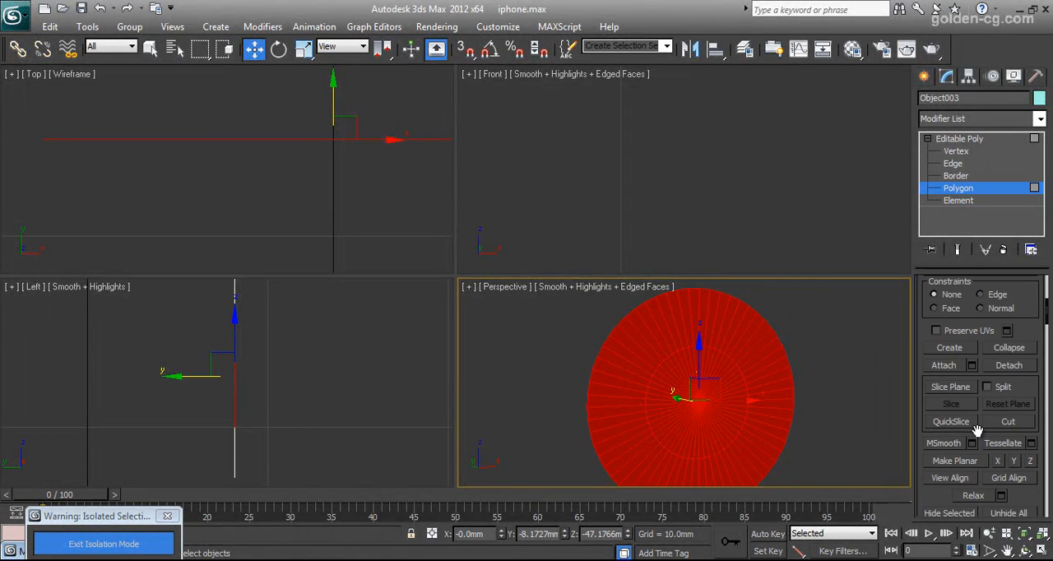
{"action": "scroll", "coordinate": [977, 430], "scroll_direction": "down", "scroll_amount": 1}
{"action": "scroll", "coordinate": [984, 444], "scroll_direction": "down", "scroll_amount": 8}
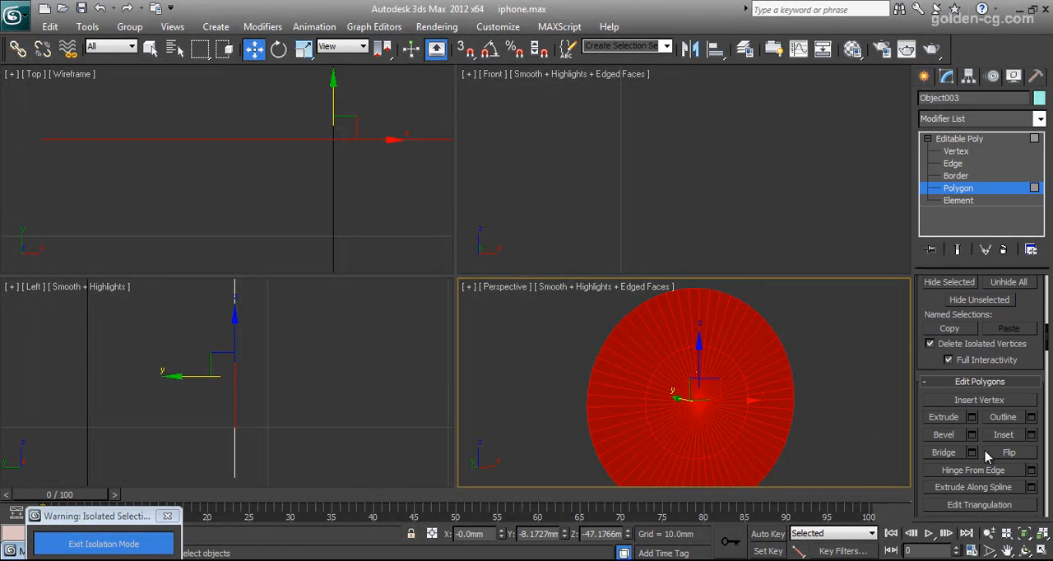
{"action": "left_click", "coordinate": [1009, 453]}
{"action": "left_click", "coordinate": [846, 445]}
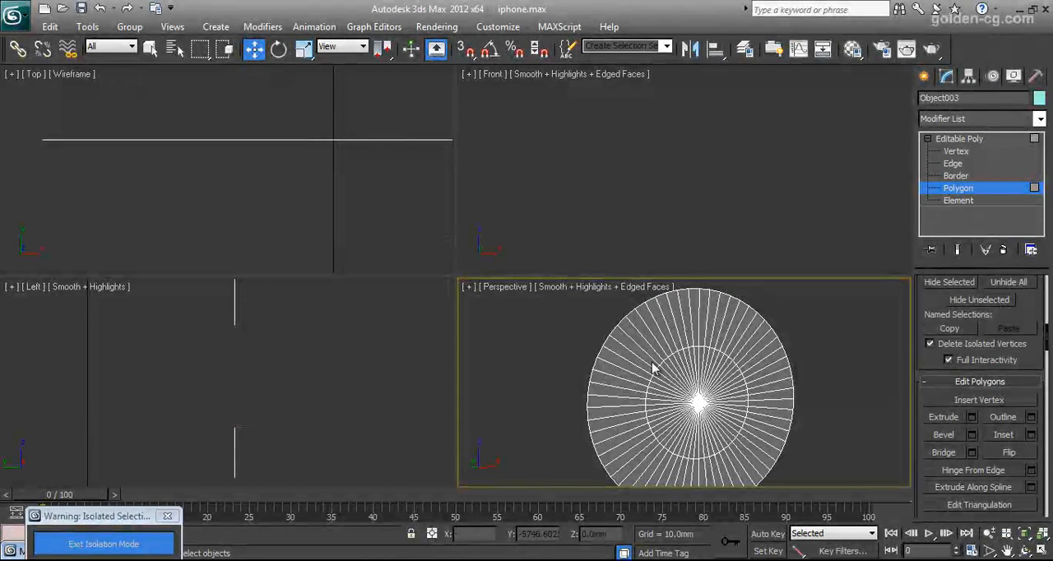
Leave polygon editing, exit isolation mode and select the flipped cap of the home button.
{"action": "left_click", "coordinate": [925, 77]}
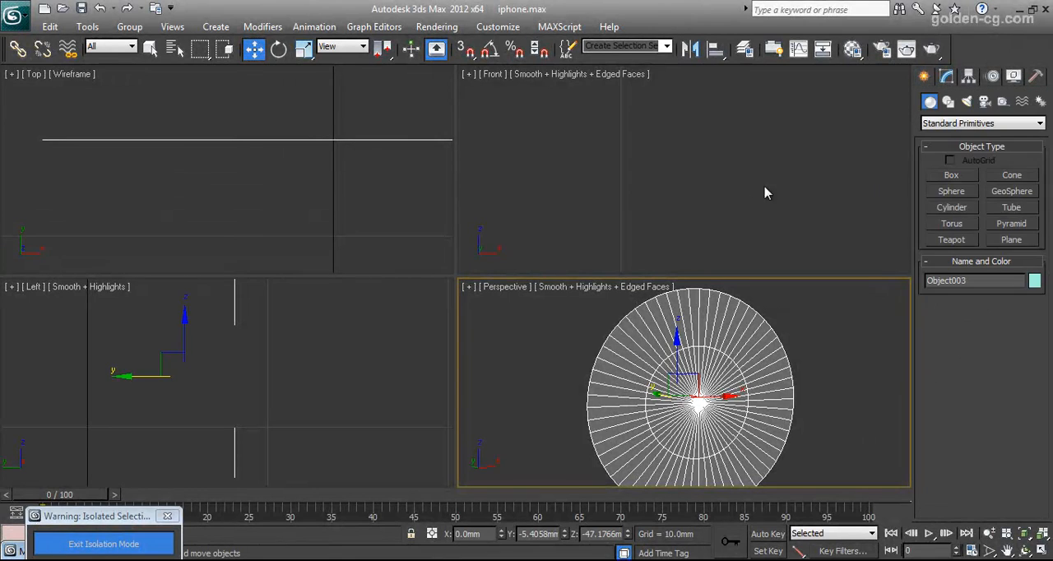
{"action": "left_click", "coordinate": [156, 545]}
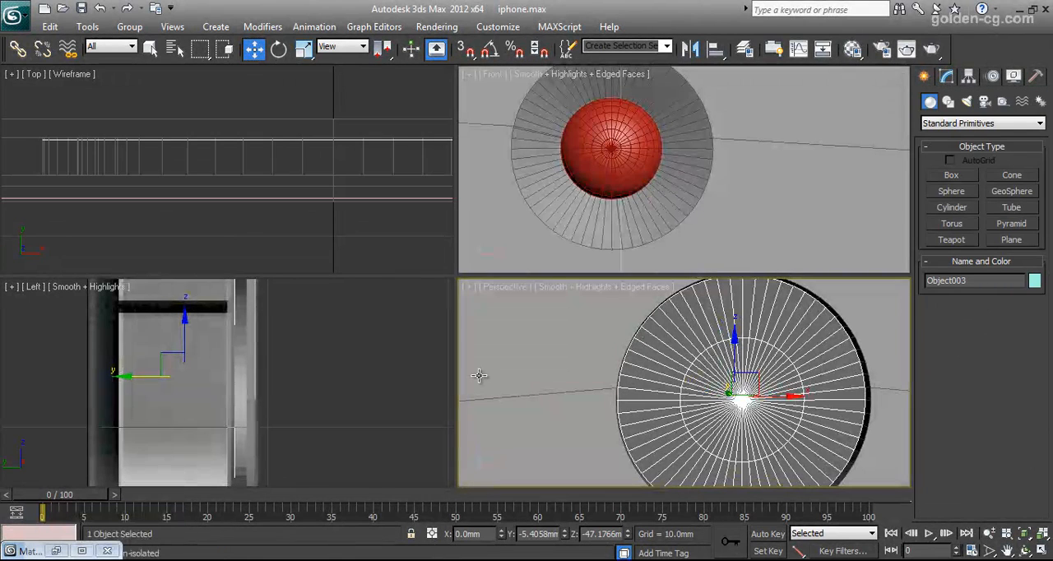
{"action": "right_click", "coordinate": [751, 356]}
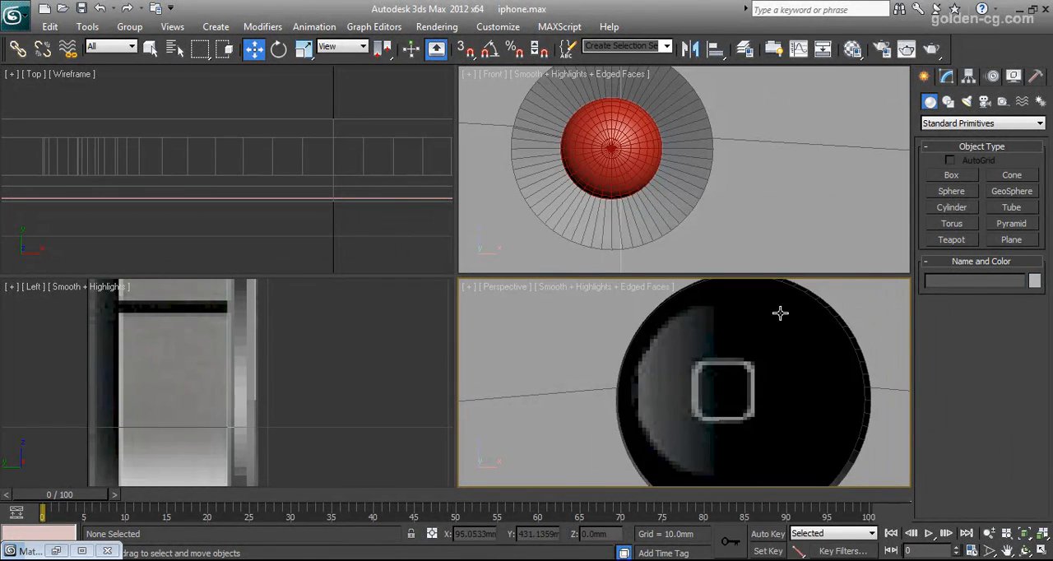
{"action": "left_click", "coordinate": [760, 359]}
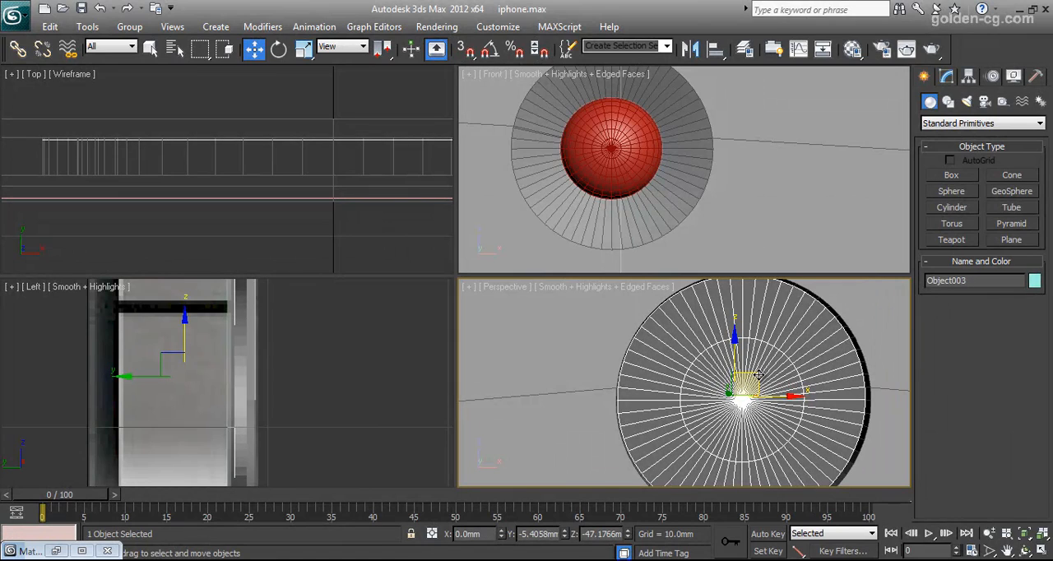
Draw a rectangle spline about 3.41 mm by 3.44 mm over the home button's square icon in the front view.
{"action": "mouse_move", "coordinate": [665, 206]}
{"action": "middle_mouse_down"}
{"action": "mouse_move", "coordinate": [727, 130]}
{"action": "mouse_move", "coordinate": [677, 203]}
{"action": "mouse_move", "coordinate": [680, 217]}
{"action": "middle_mouse_up"}
{"action": "scroll", "coordinate": [727, 130], "scroll_direction": "down", "scroll_amount": 6}
{"action": "scroll", "coordinate": [736, 148], "scroll_direction": "up", "scroll_amount": 8}
{"action": "scroll", "coordinate": [777, 113], "scroll_direction": "up", "scroll_amount": 2}
{"action": "scroll", "coordinate": [697, 200], "scroll_direction": "up", "scroll_amount": 3}
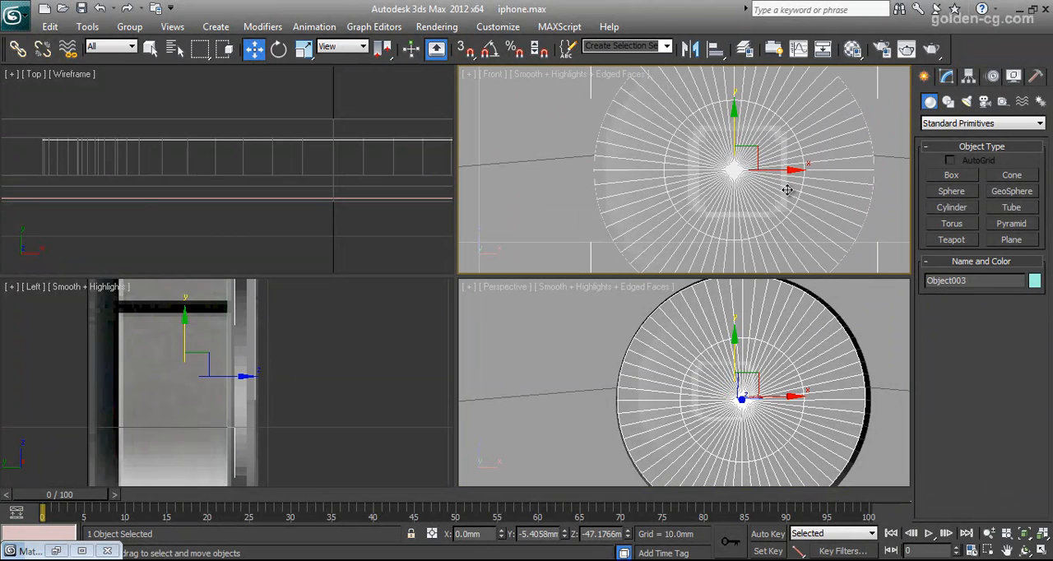
{"action": "left_click", "coordinate": [954, 100]}
{"action": "left_click", "coordinate": [958, 129]}
{"action": "left_click", "coordinate": [946, 122]}
{"action": "left_click", "coordinate": [930, 103]}
{"action": "left_click", "coordinate": [950, 124]}
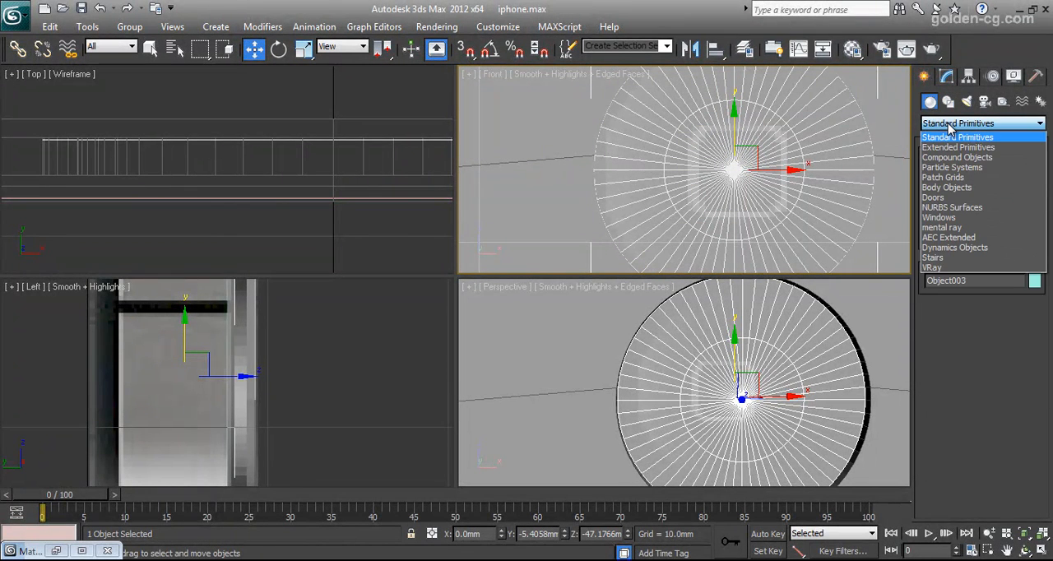
{"action": "left_click", "coordinate": [952, 123]}
{"action": "left_click", "coordinate": [949, 101]}
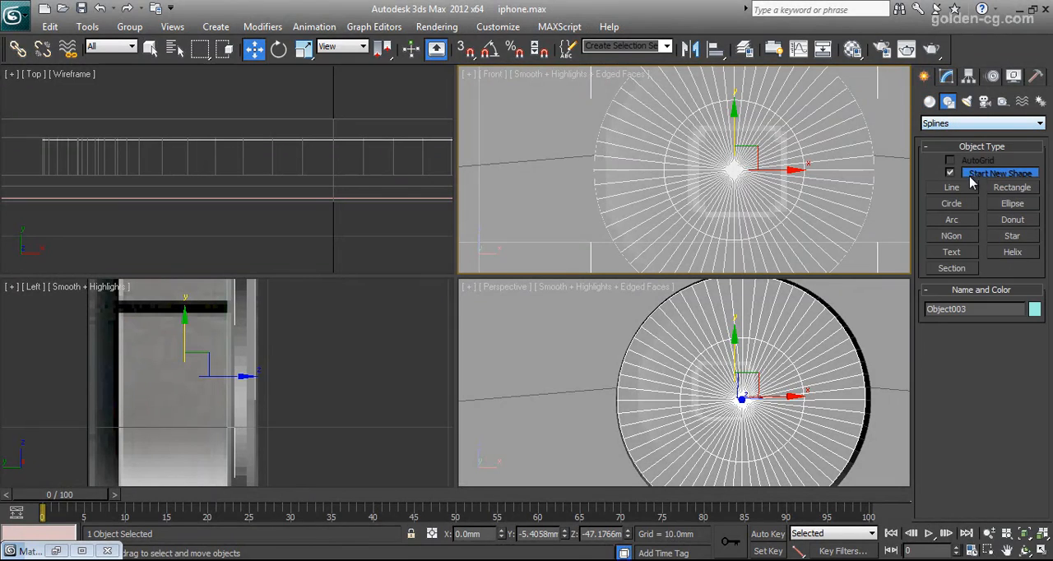
{"action": "left_click", "coordinate": [996, 190]}
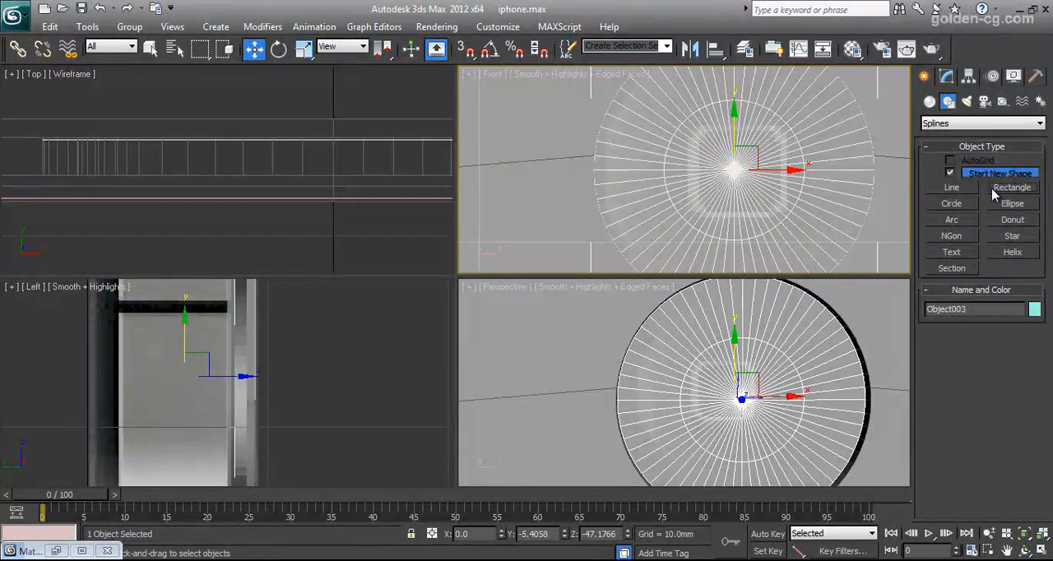
{"action": "left_click_drag", "start_coordinate": [694, 129], "coordinate": [782, 214]}
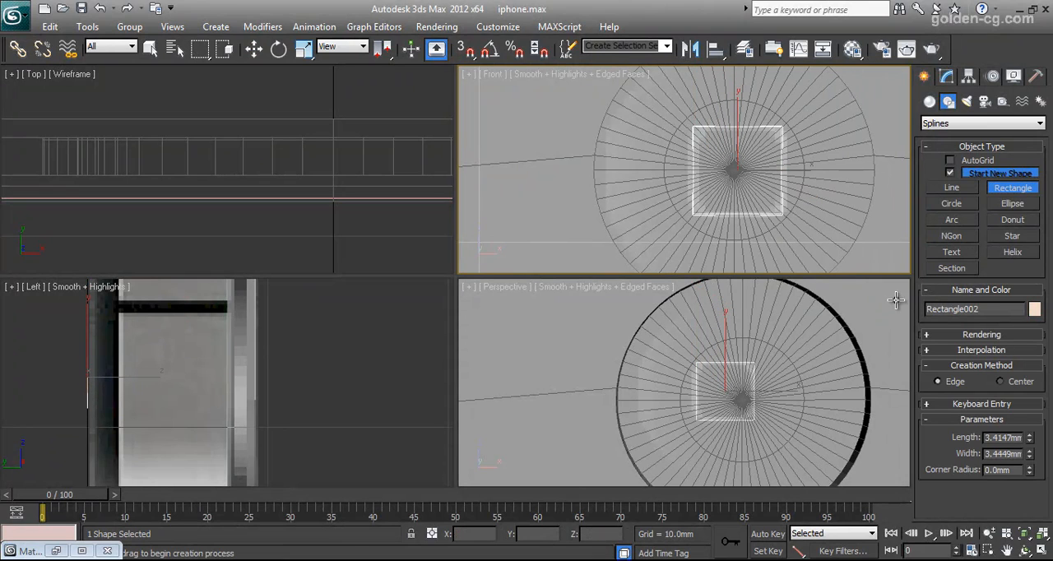
Set the rectangle's length and width to 4 mm each.
{"action": "double_click", "coordinate": [1004, 438]}
{"action": "type", "text": "4"}
{"action": "key", "text": "Return"}
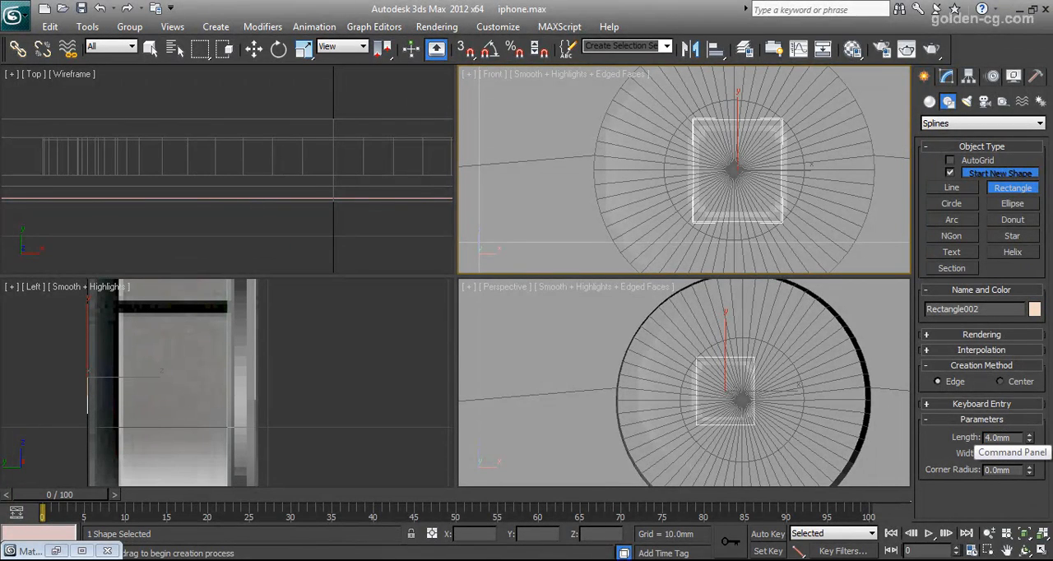
{"action": "type", "text": "4"}
{"action": "key", "text": "Return"}
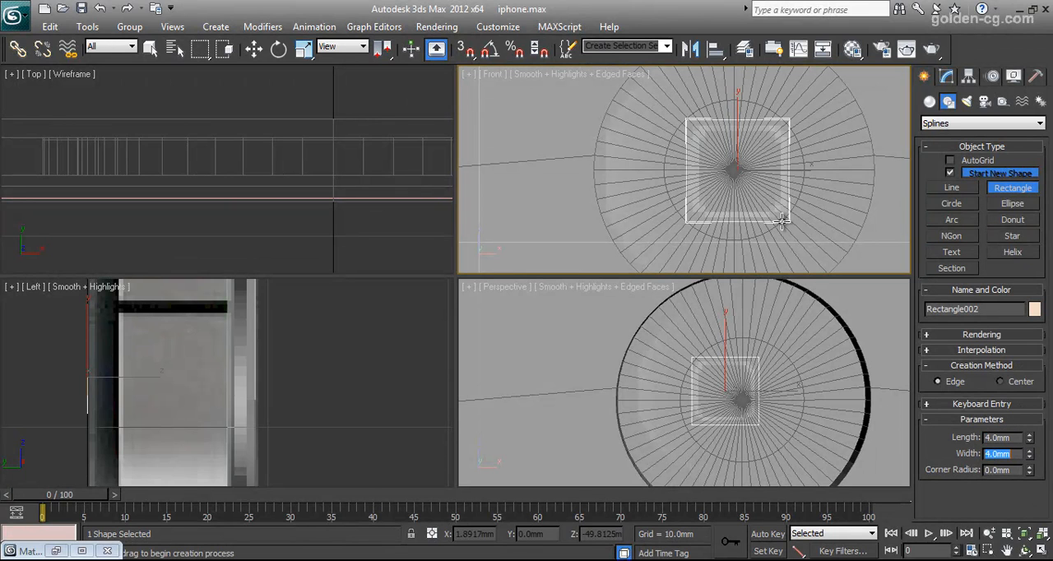
Convert the square on the home button to an editable spline.
{"action": "right_click", "coordinate": [690, 200]}
{"action": "right_click", "coordinate": [686, 199]}
{"action": "mouse_move", "coordinate": [740, 346]}
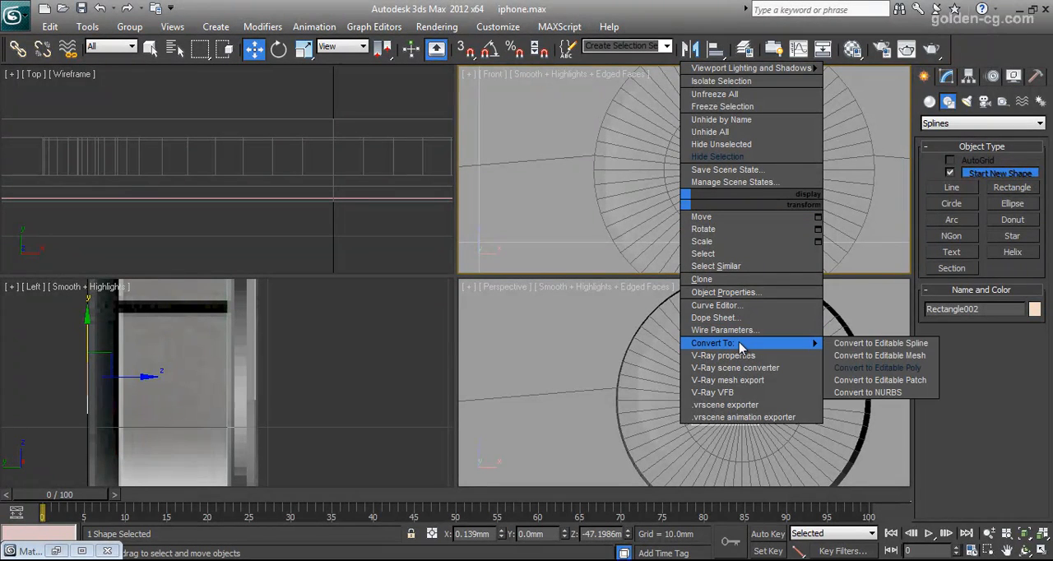
{"action": "left_click", "coordinate": [882, 344]}
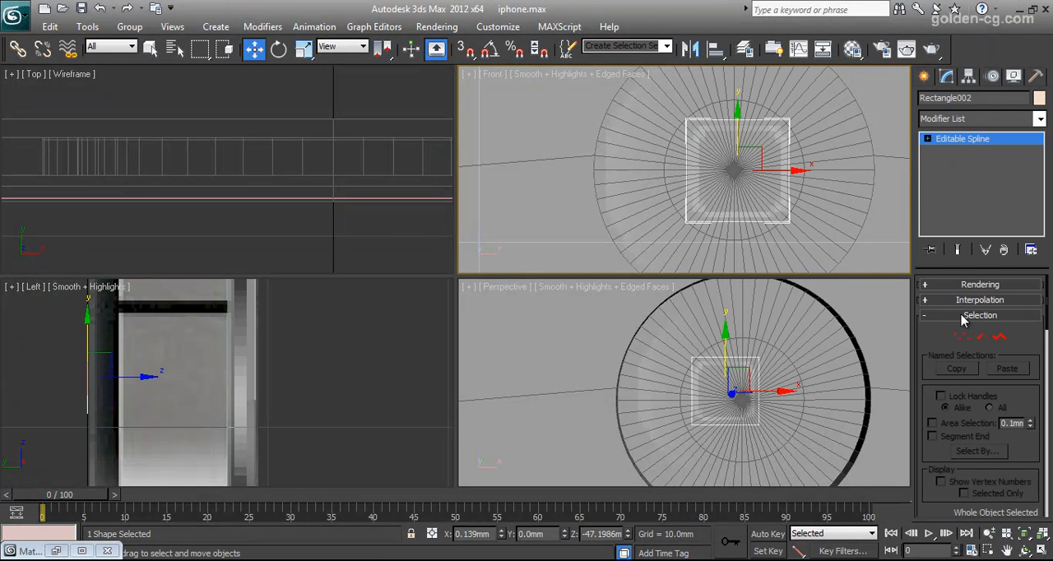
Select the square's spline and scale it down slightly and uniformly to match the icon's outer edge.
{"action": "left_click", "coordinate": [999, 337]}
{"action": "left_click", "coordinate": [790, 210]}
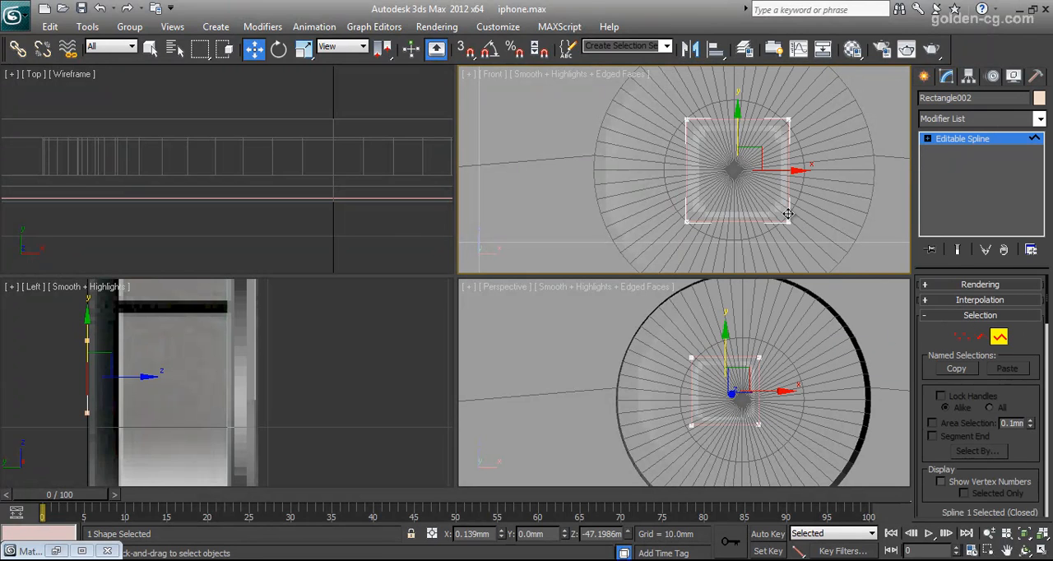
{"action": "left_click", "coordinate": [304, 49]}
{"action": "left_click_drag", "start_coordinate": [759, 148], "coordinate": [757, 156]}
Change the square spline's object color to red.
{"action": "left_click_drag", "start_coordinate": [956, 339], "coordinate": [954, 208]}
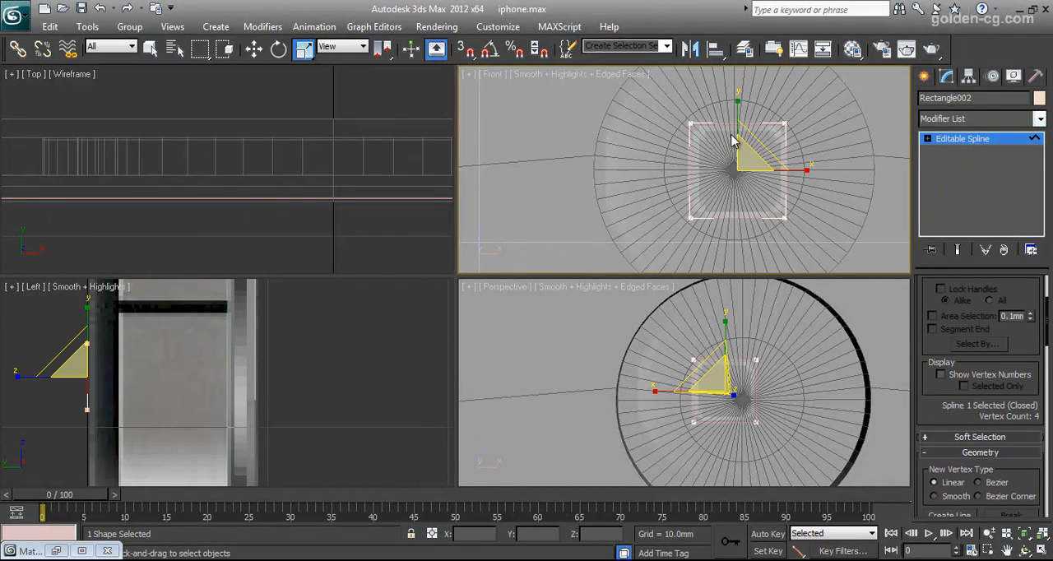
{"action": "left_click", "coordinate": [1039, 97]}
{"action": "left_click", "coordinate": [404, 284]}
{"action": "left_click", "coordinate": [600, 370]}
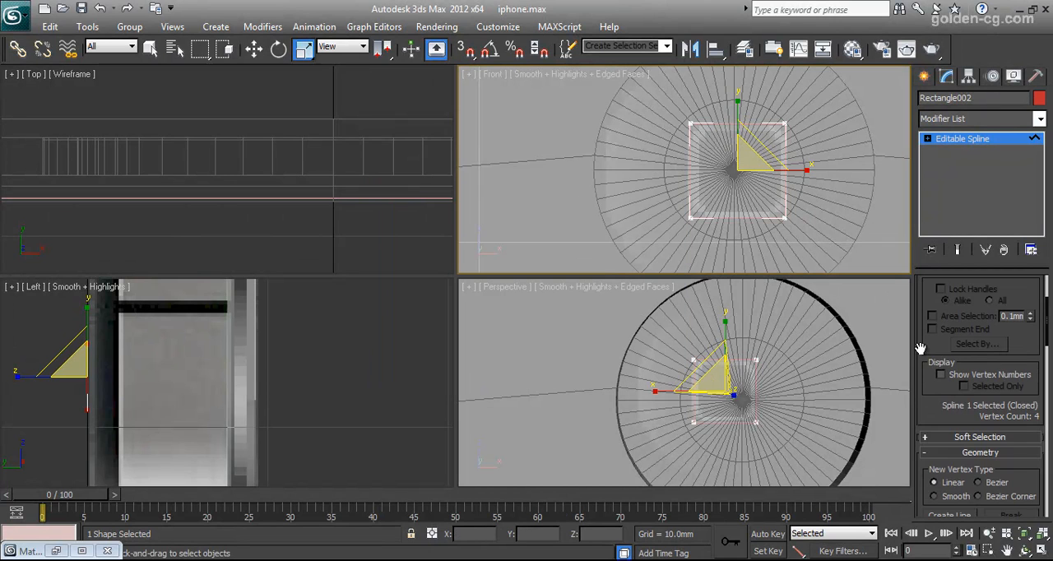
Try to outline the sharp-cornered square spline.
{"action": "scroll", "coordinate": [1020, 339], "scroll_direction": "down", "scroll_amount": 10}
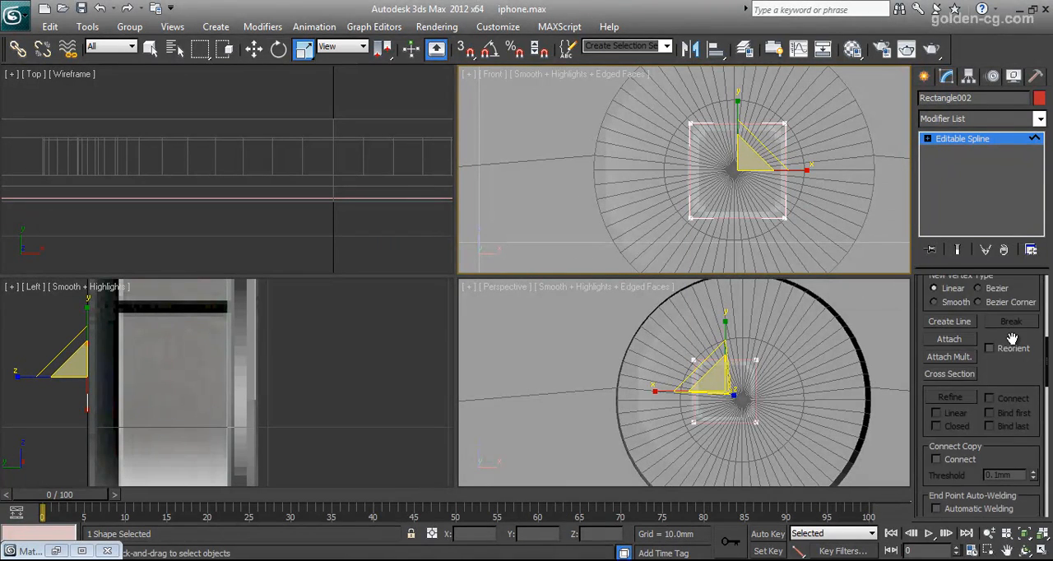
{"action": "scroll", "coordinate": [1012, 339], "scroll_direction": "down", "scroll_amount": 2}
{"action": "scroll", "coordinate": [1012, 341], "scroll_direction": "up", "scroll_amount": 6}
{"action": "scroll", "coordinate": [1008, 345], "scroll_direction": "down", "scroll_amount": 10}
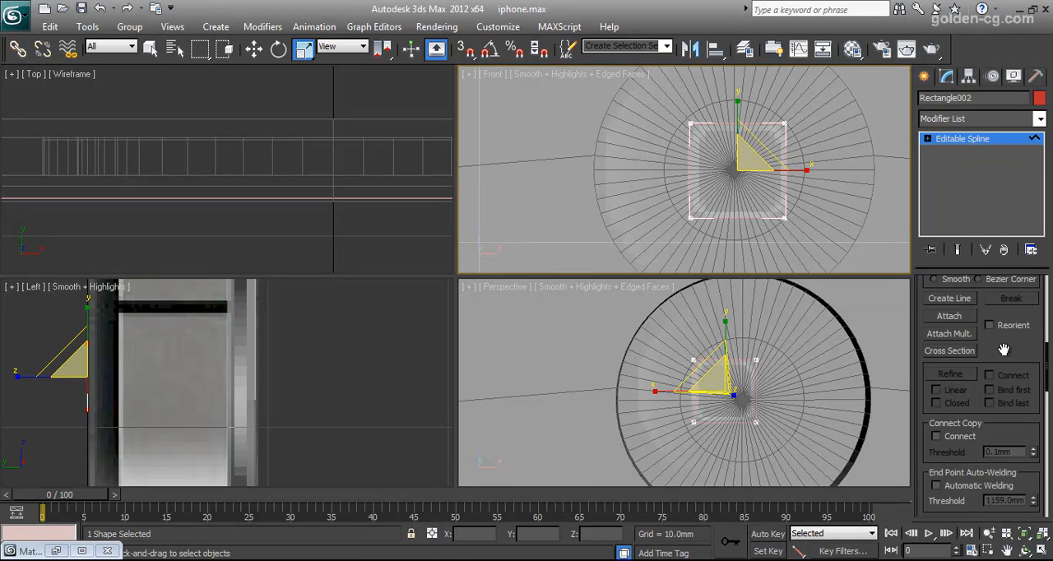
{"action": "scroll", "coordinate": [959, 418], "scroll_direction": "down", "scroll_amount": 1}
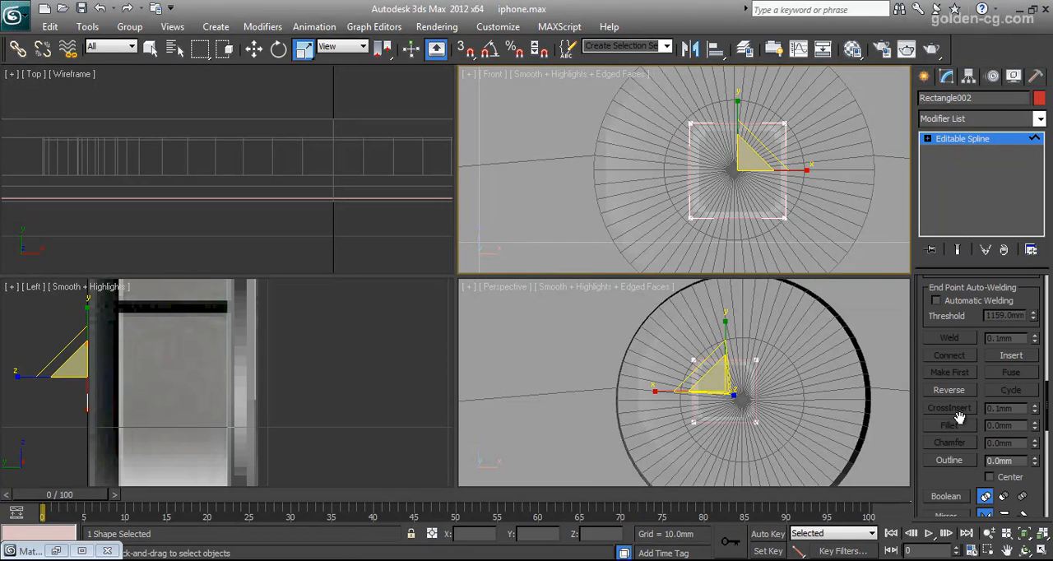
{"action": "left_click", "coordinate": [955, 461]}
{"action": "left_click_drag", "start_coordinate": [785, 136], "coordinate": [785, 140]}
Select all four vertices of the square and move them along Y to about -9.75 mm, in front of the home button.
{"action": "left_click", "coordinate": [928, 139]}
{"action": "left_click", "coordinate": [954, 151]}
{"action": "left_click_drag", "start_coordinate": [814, 99], "coordinate": [688, 222]}
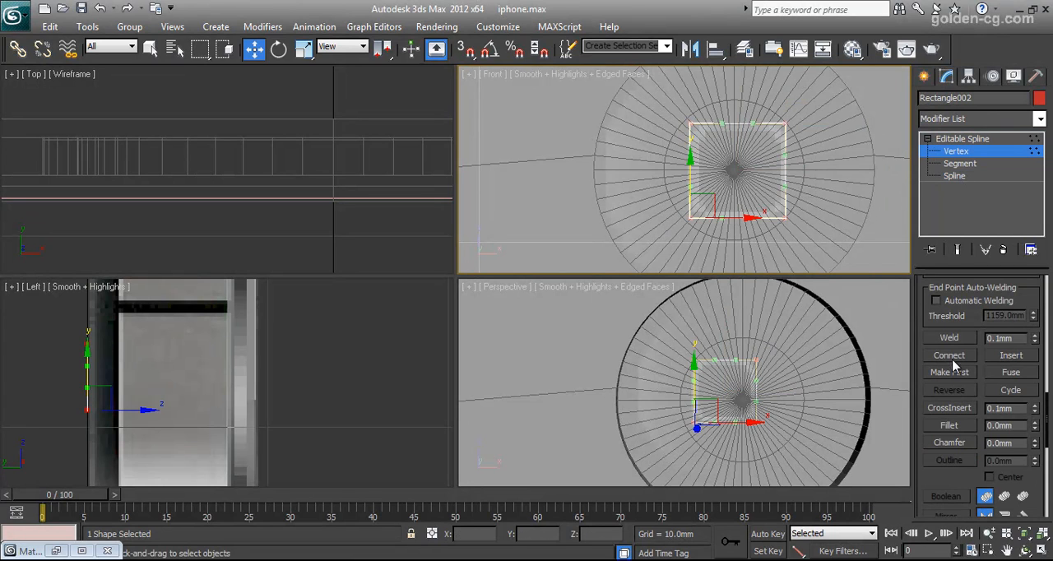
{"action": "left_click", "coordinate": [975, 155]}
{"action": "scroll", "coordinate": [350, 154], "scroll_direction": "down", "scroll_amount": 5}
{"action": "left_click_drag", "start_coordinate": [245, 107], "coordinate": [245, 152]}
{"action": "left_click", "coordinate": [952, 154]}
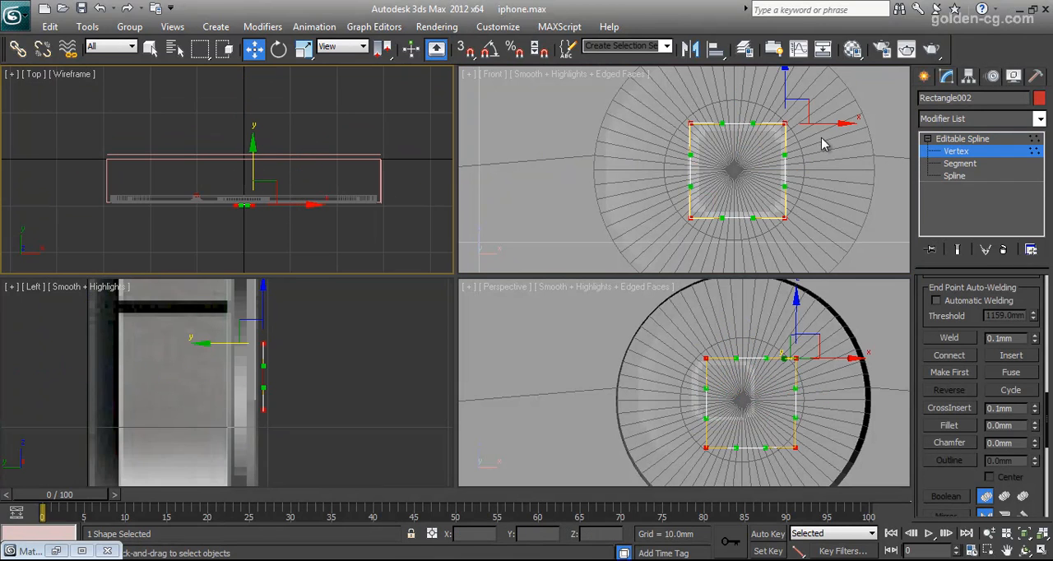
Try to chamfer the square's four corners in the front view.
{"action": "right_click", "coordinate": [727, 180]}
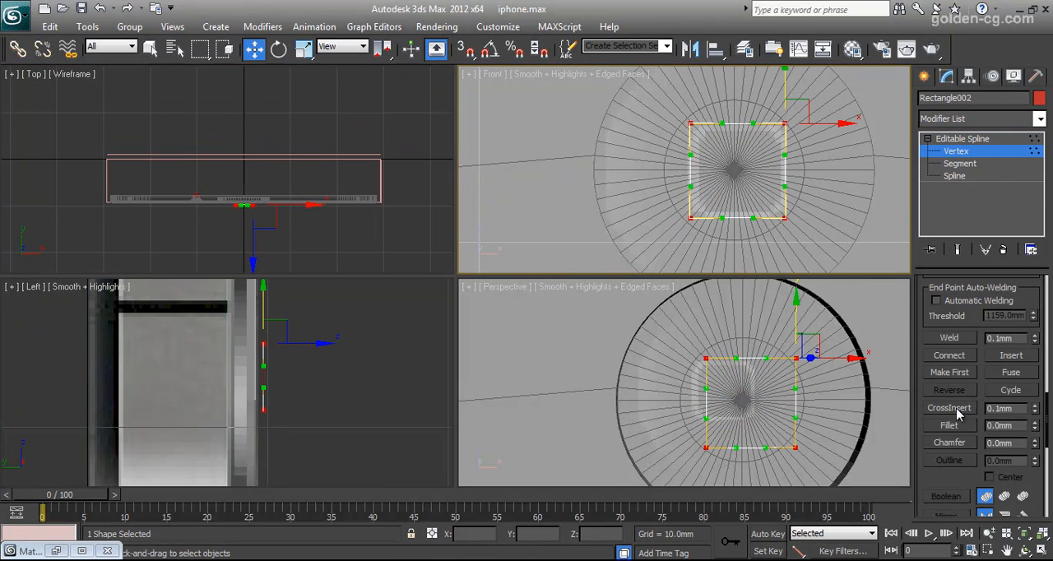
{"action": "left_click", "coordinate": [950, 443]}
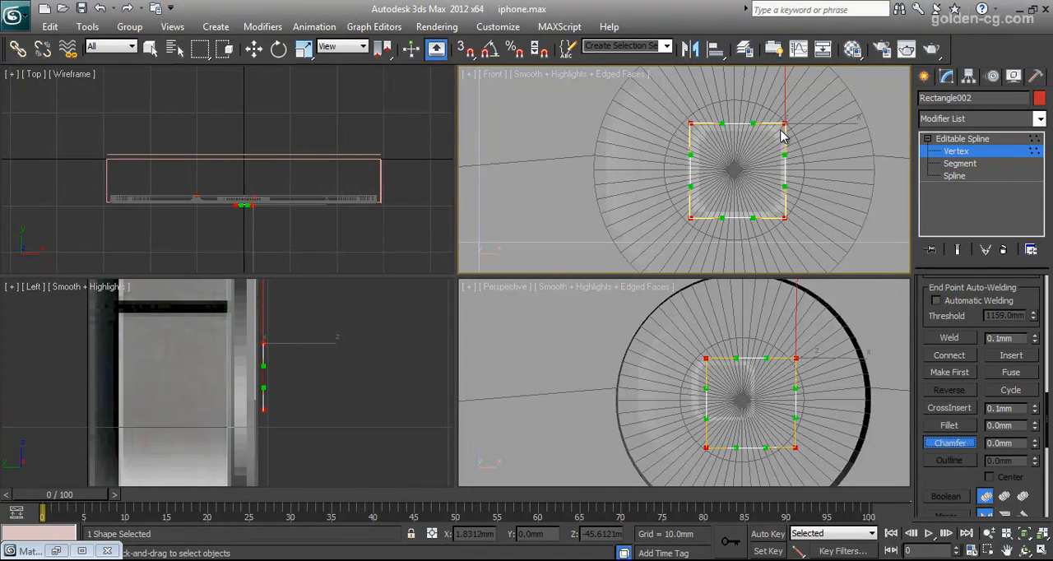
{"action": "left_click_drag", "start_coordinate": [785, 125], "coordinate": [788, 113]}
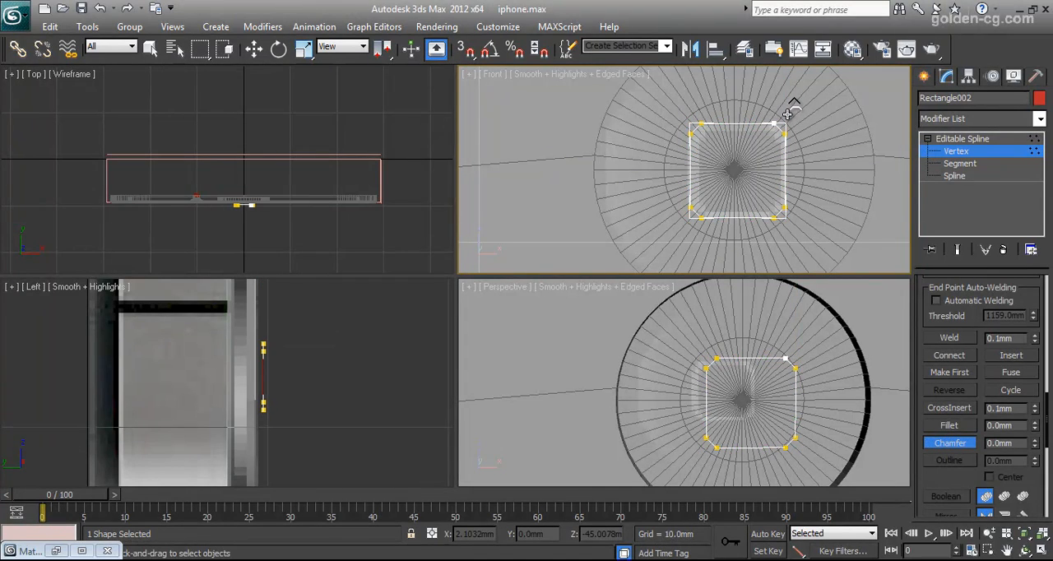
{"action": "key", "text": "ctrl+z"}
Fillet all four corners of the square to match the icon's rounding and leave vertex editing.
{"action": "left_click", "coordinate": [949, 426]}
{"action": "left_click_drag", "start_coordinate": [786, 122], "coordinate": [788, 105]}
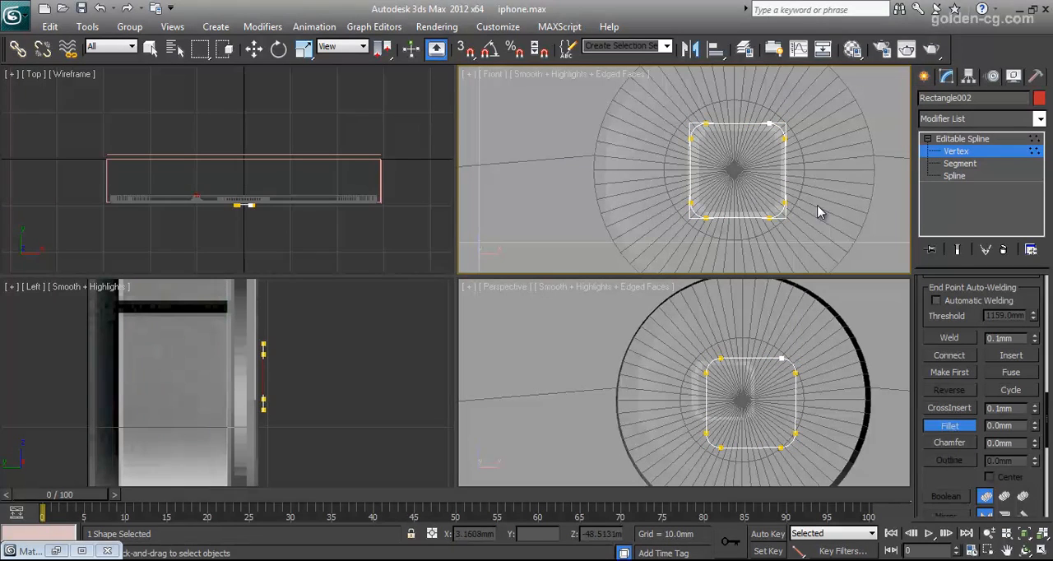
{"action": "left_click", "coordinate": [954, 139]}
Select the rounded square's spline and outline it inward by about 0.28 mm.
{"action": "left_click", "coordinate": [953, 176]}
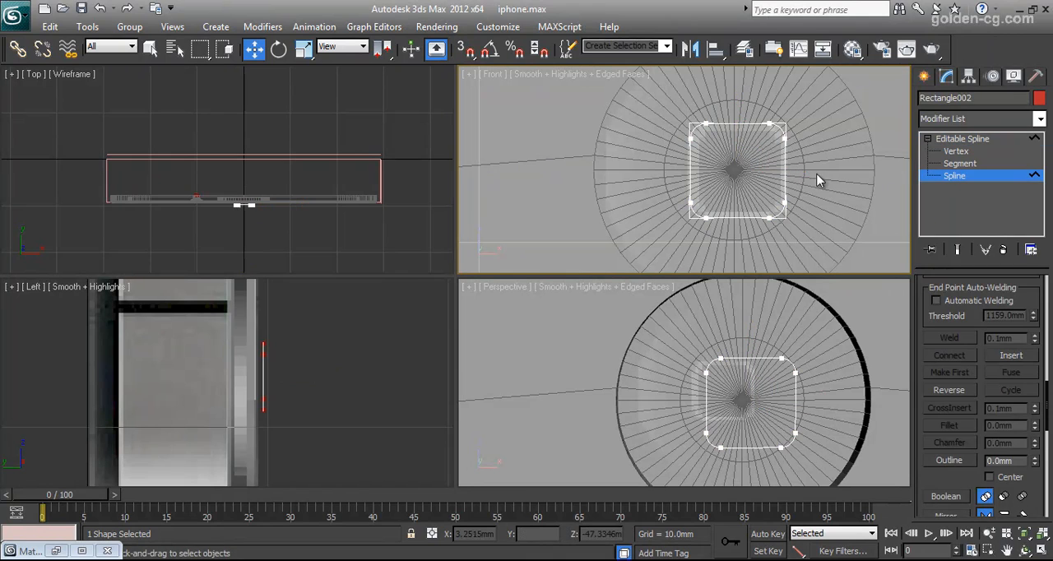
{"action": "scroll", "coordinate": [786, 131], "scroll_direction": "up", "scroll_amount": 5}
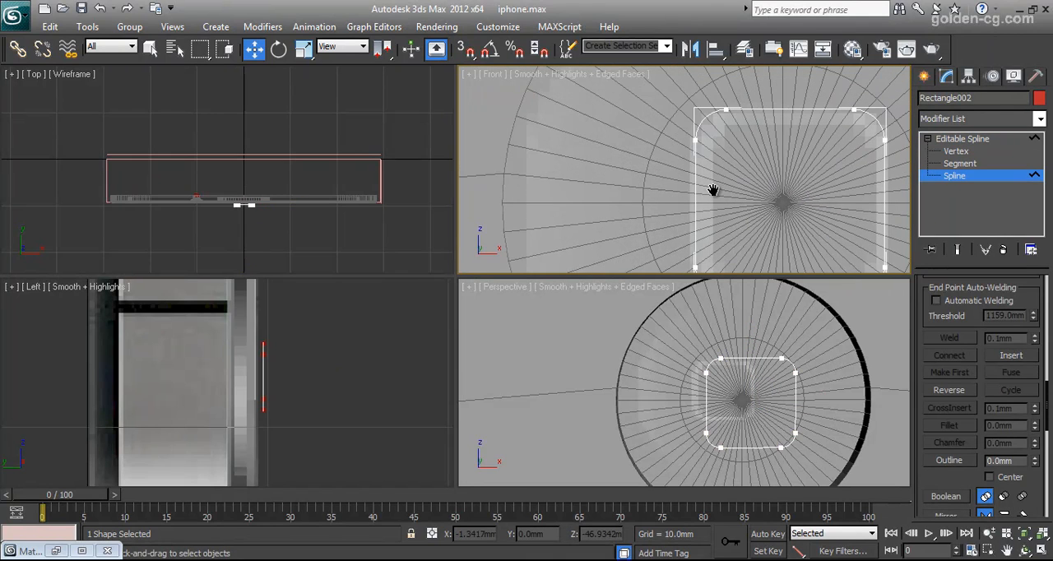
{"action": "scroll", "coordinate": [726, 172], "scroll_direction": "down", "scroll_amount": 6}
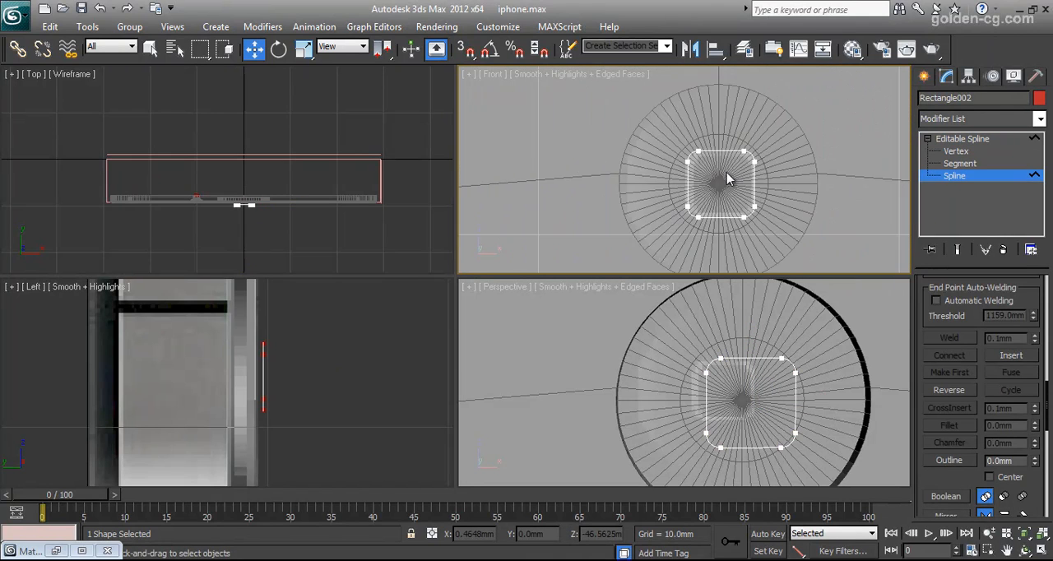
{"action": "scroll", "coordinate": [753, 188], "scroll_direction": "up", "scroll_amount": 2}
{"action": "left_click", "coordinate": [815, 147]}
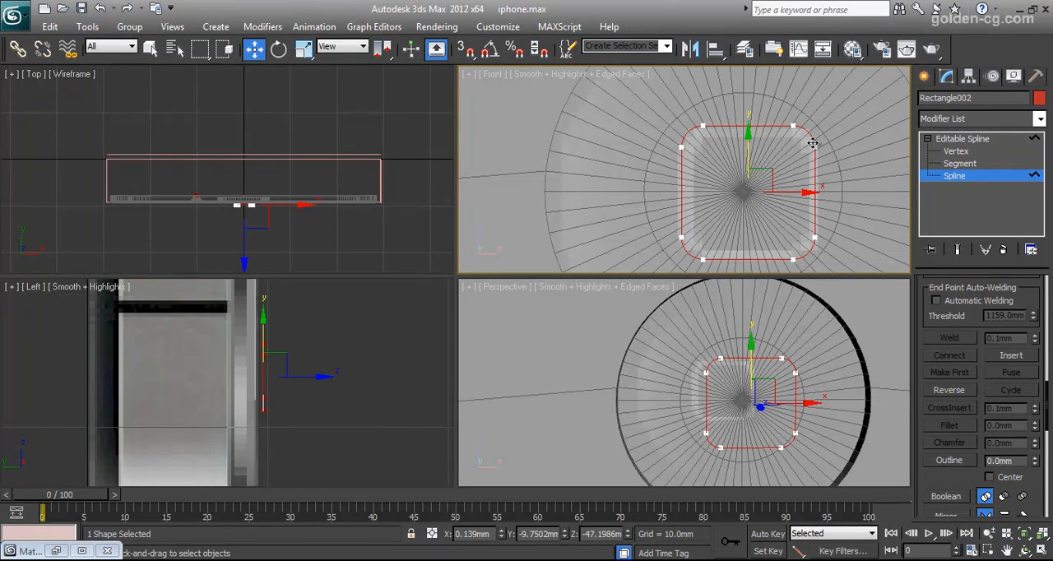
{"action": "left_click", "coordinate": [949, 461]}
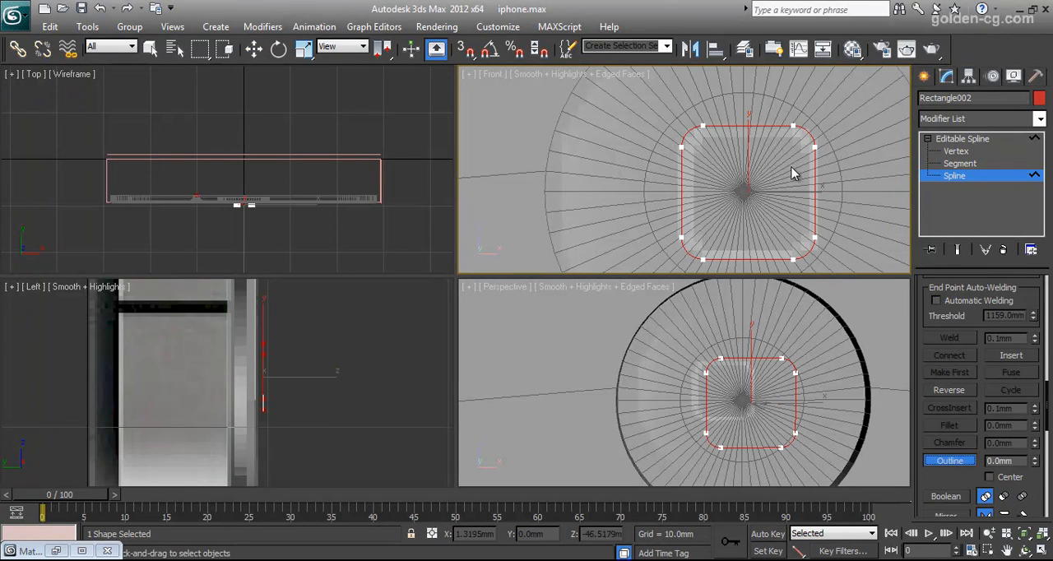
{"action": "left_click_drag", "start_coordinate": [811, 134], "coordinate": [817, 130]}
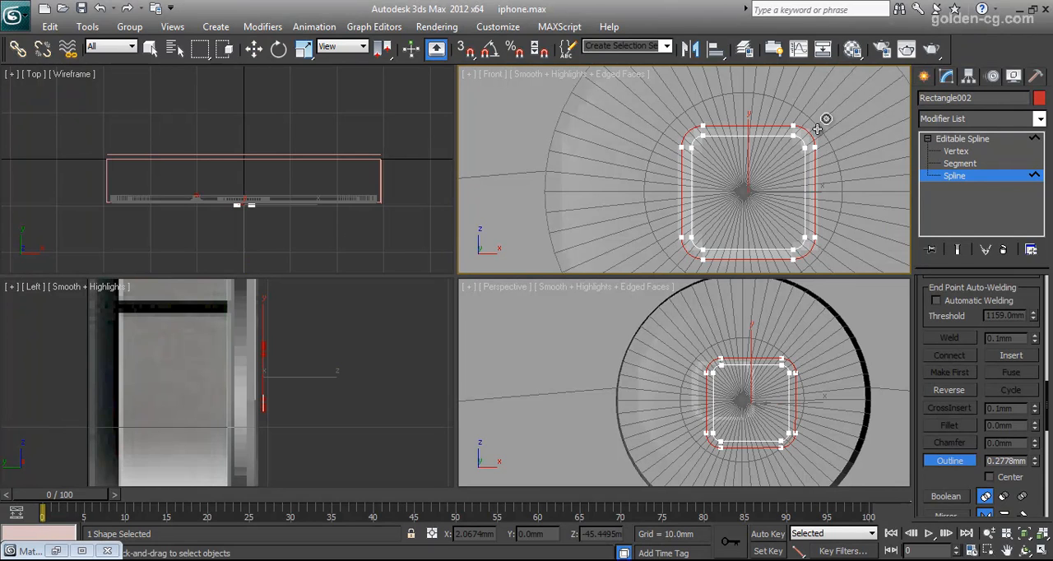
Leave spline editing of the rounded square and select the home button's cap.
{"action": "left_click", "coordinate": [963, 139]}
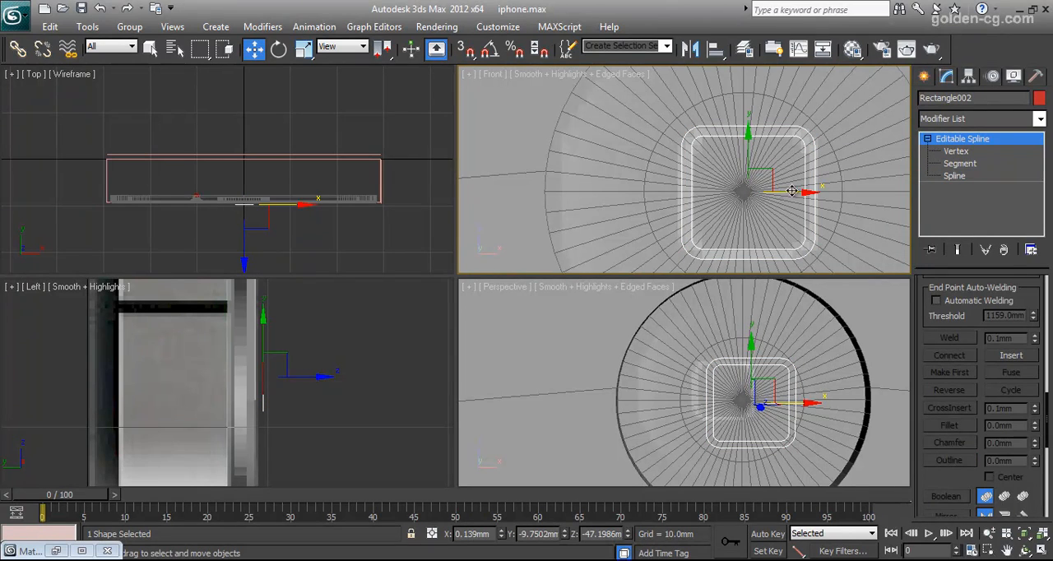
{"action": "scroll", "coordinate": [306, 202], "scroll_direction": "up", "scroll_amount": 3}
{"action": "middle_click_drag", "start_coordinate": [307, 209], "coordinate": [304, 140]}
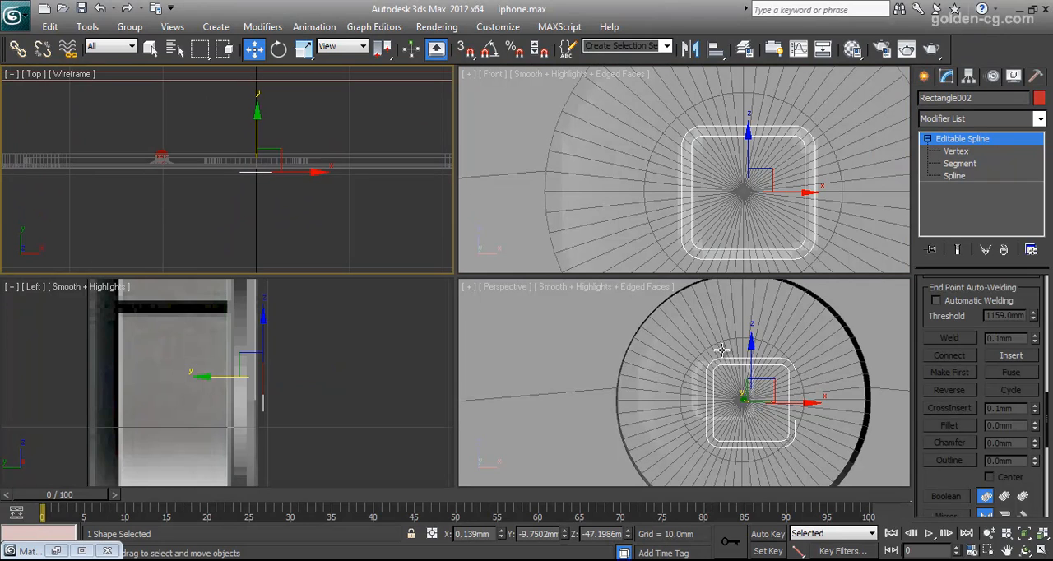
{"action": "right_click", "coordinate": [692, 325]}
{"action": "left_click", "coordinate": [692, 325]}
{"action": "left_click", "coordinate": [692, 325]}
{"action": "left_click", "coordinate": [313, 162]}
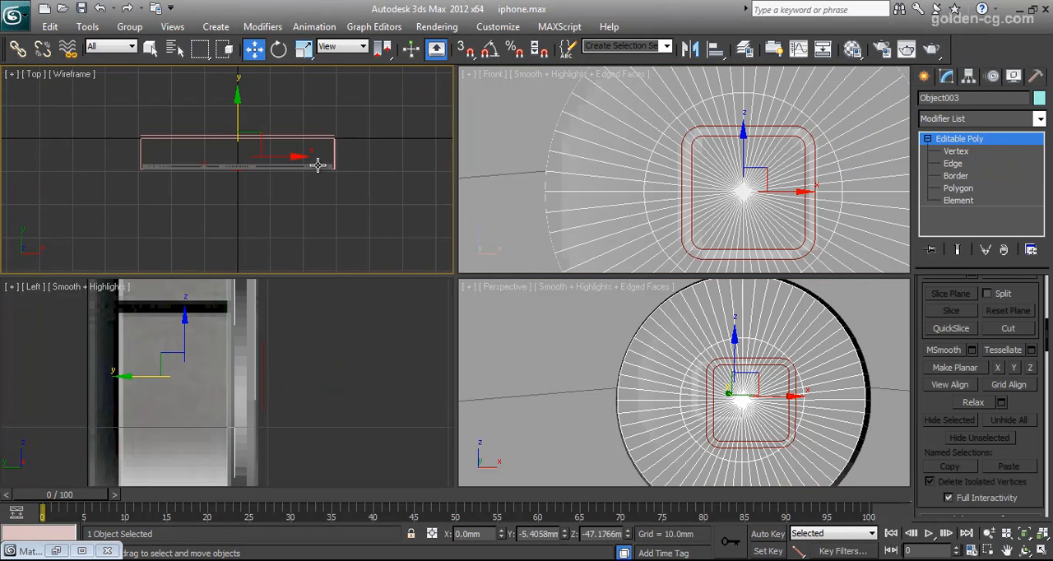
{"action": "left_click_drag", "start_coordinate": [257, 97], "coordinate": [257, 103]}
{"action": "key", "text": "ctrl+z"}
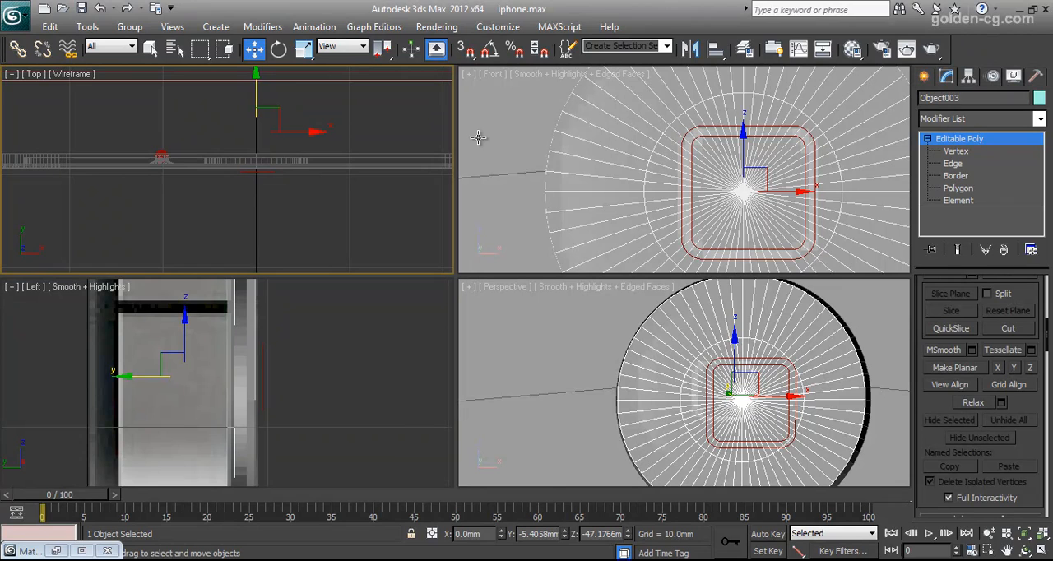
Add the rounded square spline to the selection and isolate it together with the home button's cap.
{"action": "left_click", "coordinate": [597, 158]}
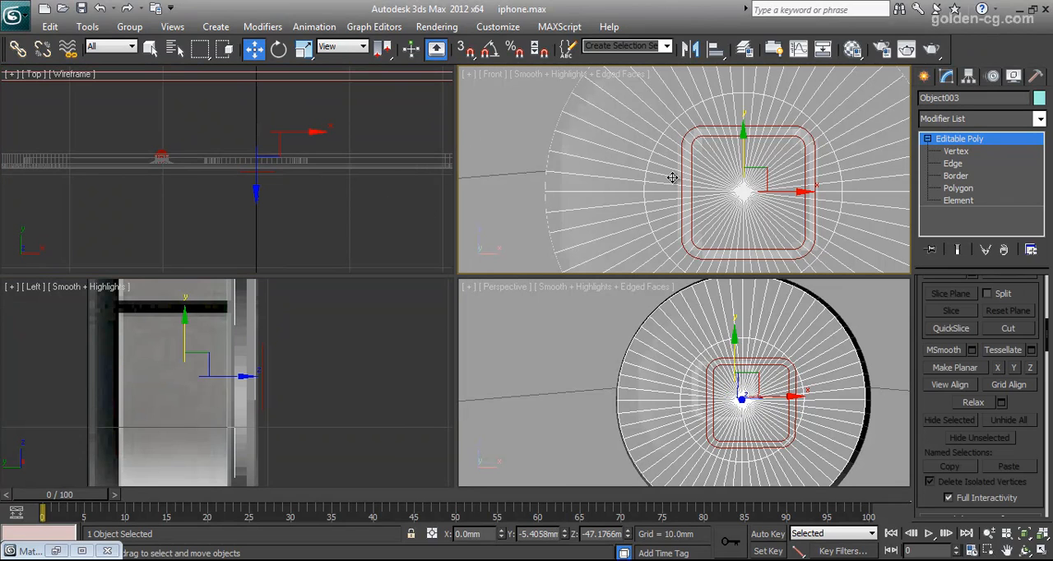
{"action": "left_click", "coordinate": [272, 173], "text": "ctrl"}
{"action": "right_click", "coordinate": [641, 186]}
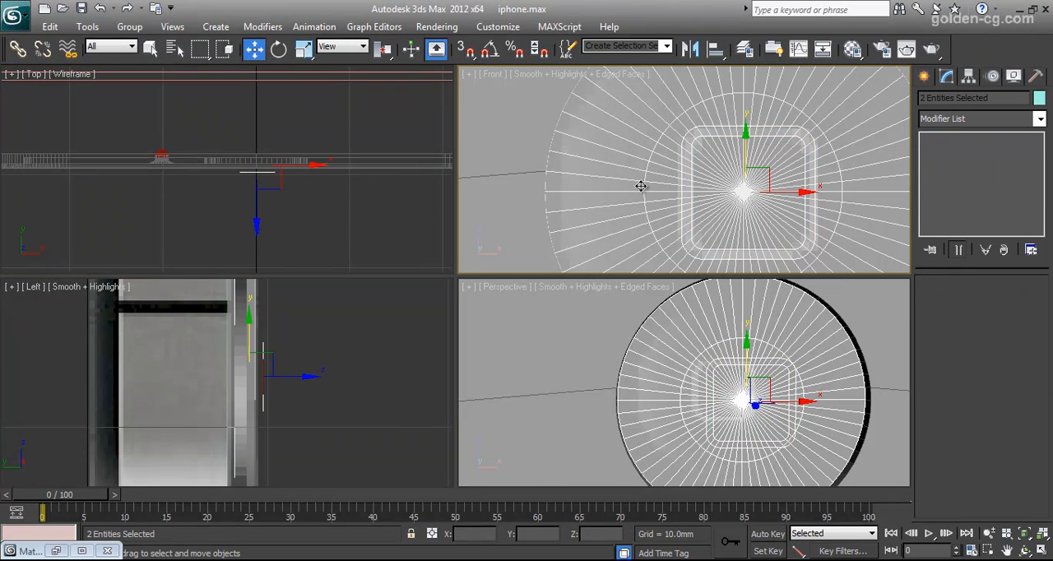
{"action": "right_click", "coordinate": [670, 160]}
{"action": "left_click", "coordinate": [707, 38]}
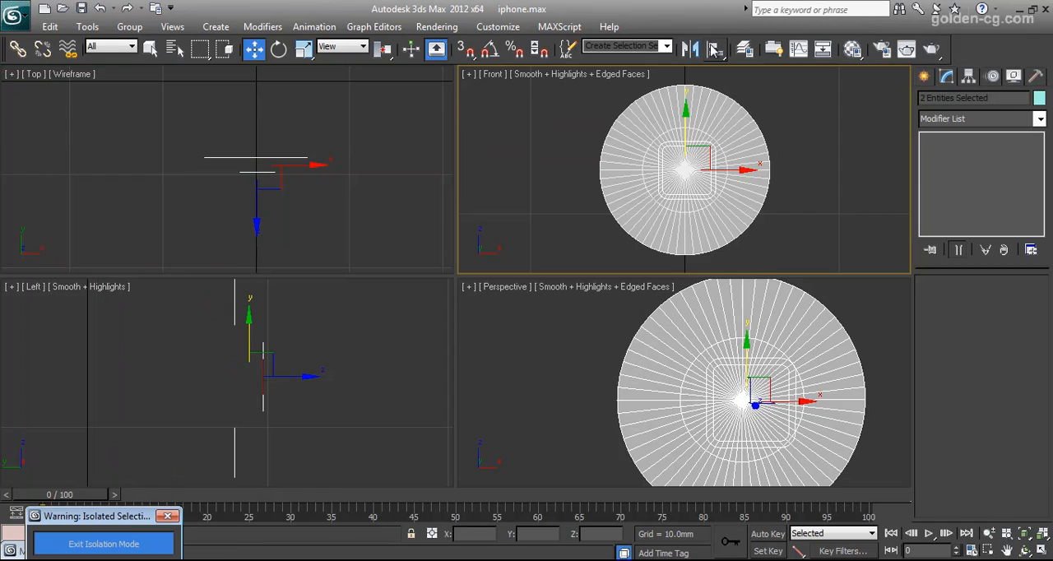
Align the rounded square centre to centre with the cap in X, Y and Z, and move it forward to about Y -9.08 mm.
{"action": "left_click", "coordinate": [707, 146]}
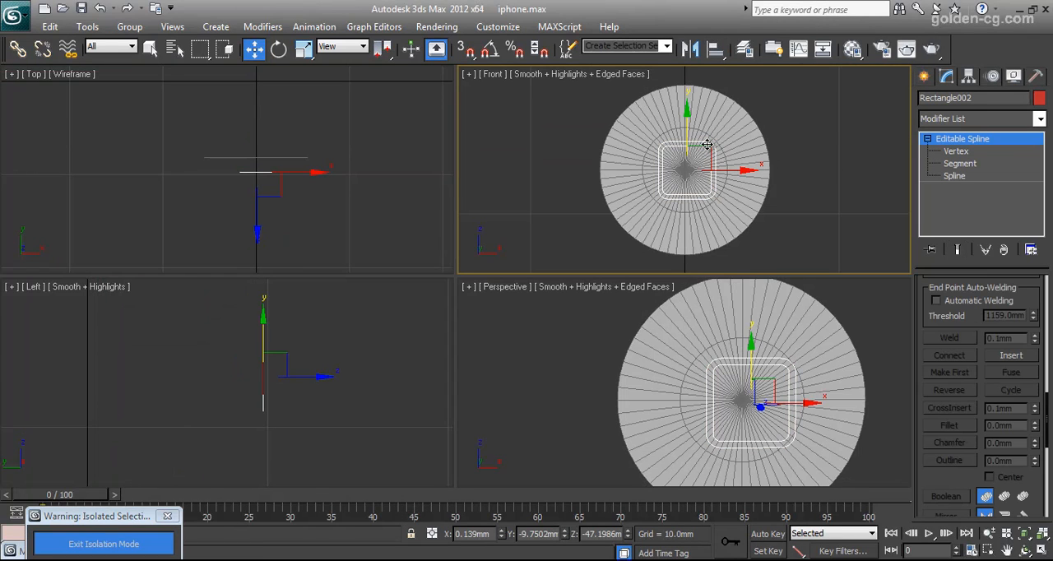
{"action": "left_click", "coordinate": [715, 49]}
{"action": "left_click", "coordinate": [724, 119]}
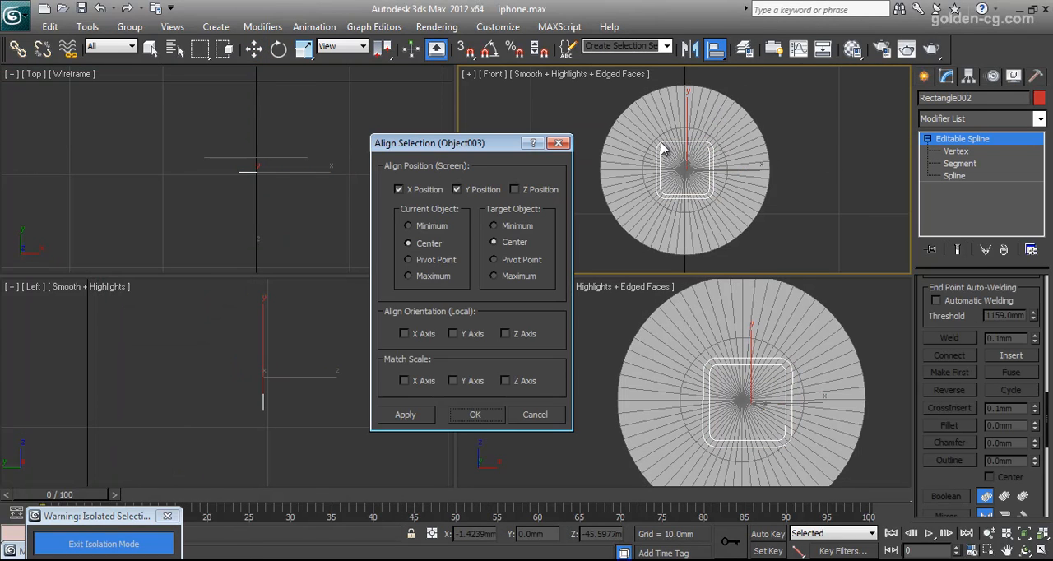
{"action": "left_click", "coordinate": [514, 189]}
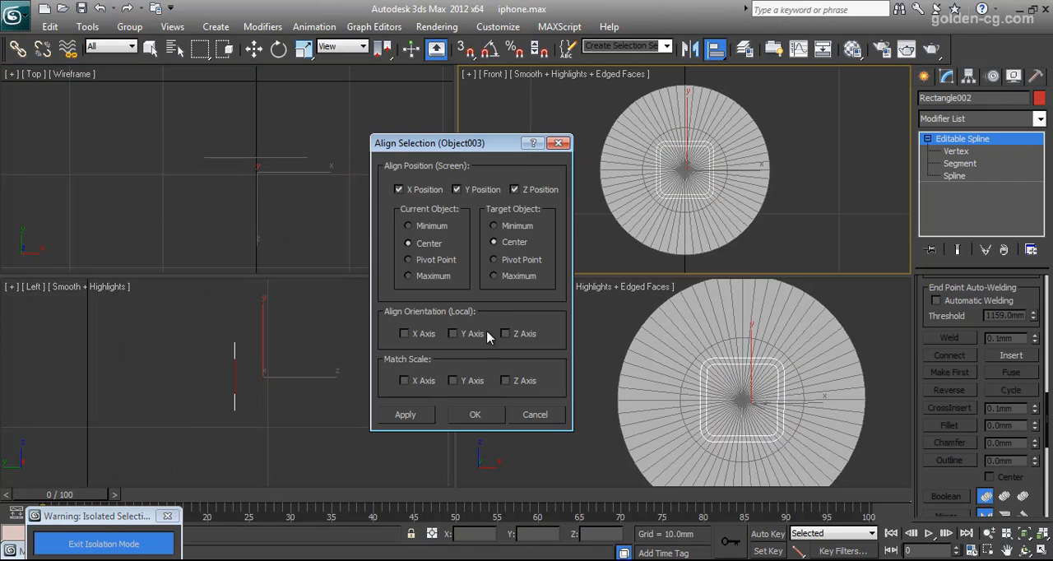
{"action": "left_click", "coordinate": [475, 417]}
{"action": "left_click", "coordinate": [258, 172]}
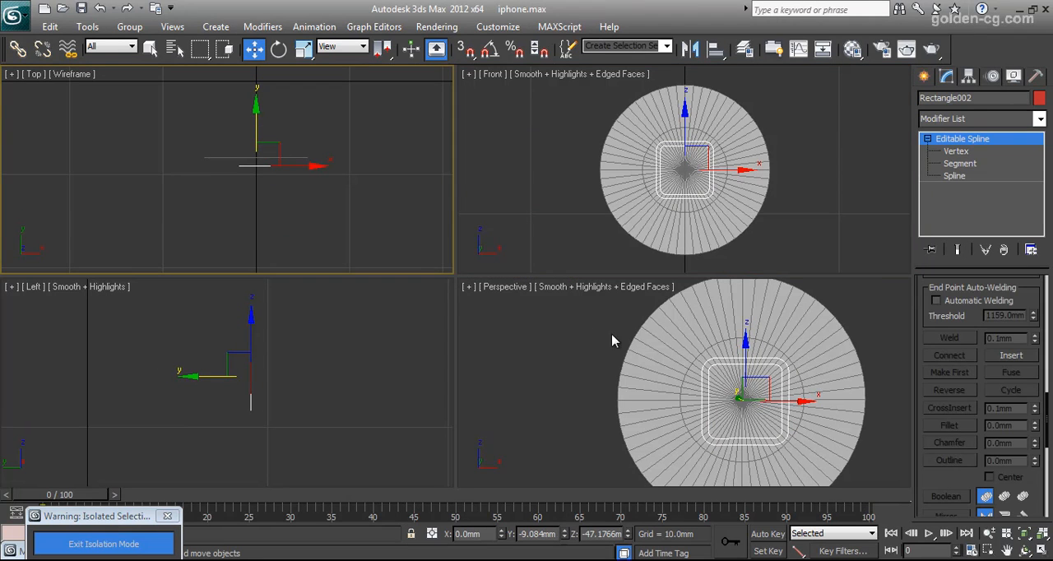
Select the home button's cap and ShapeMerge the rounded square spline into it as an instance, using the Merge operation.
{"action": "left_click", "coordinate": [665, 340]}
{"action": "left_click", "coordinate": [926, 76]}
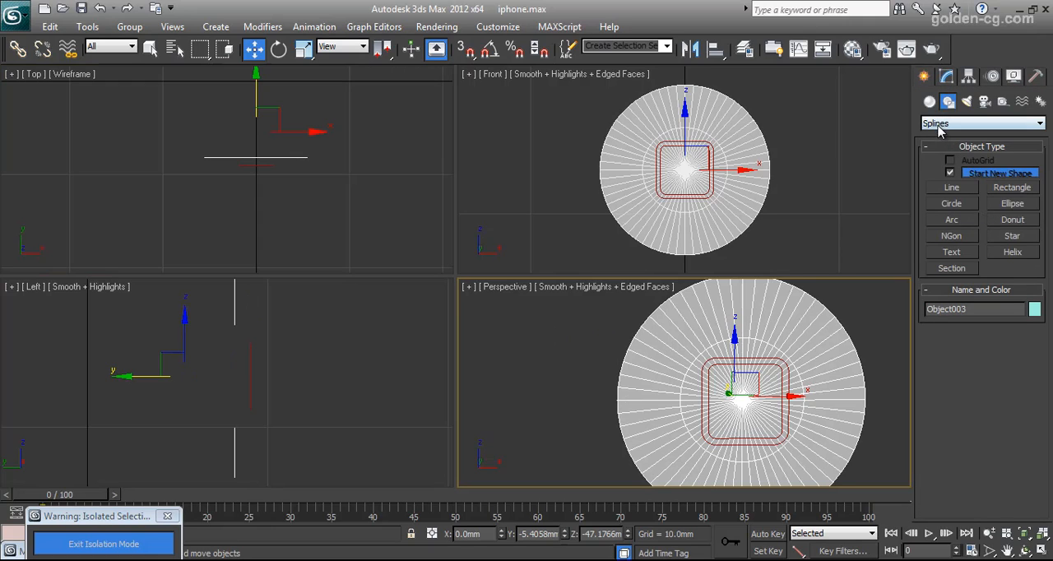
{"action": "left_click", "coordinate": [930, 100]}
{"action": "left_click", "coordinate": [942, 123]}
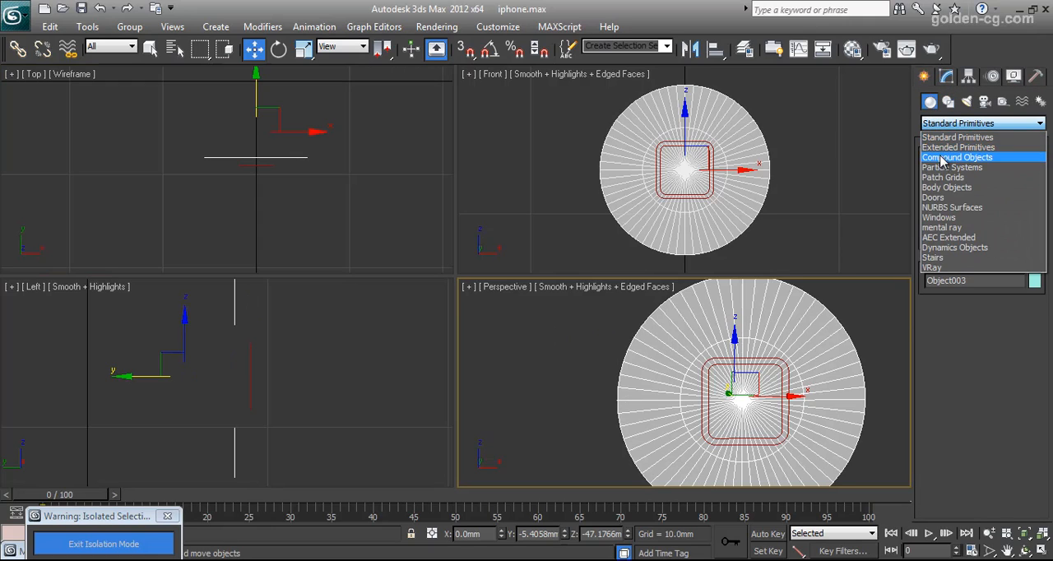
{"action": "left_click", "coordinate": [947, 159]}
{"action": "left_click", "coordinate": [1014, 210]}
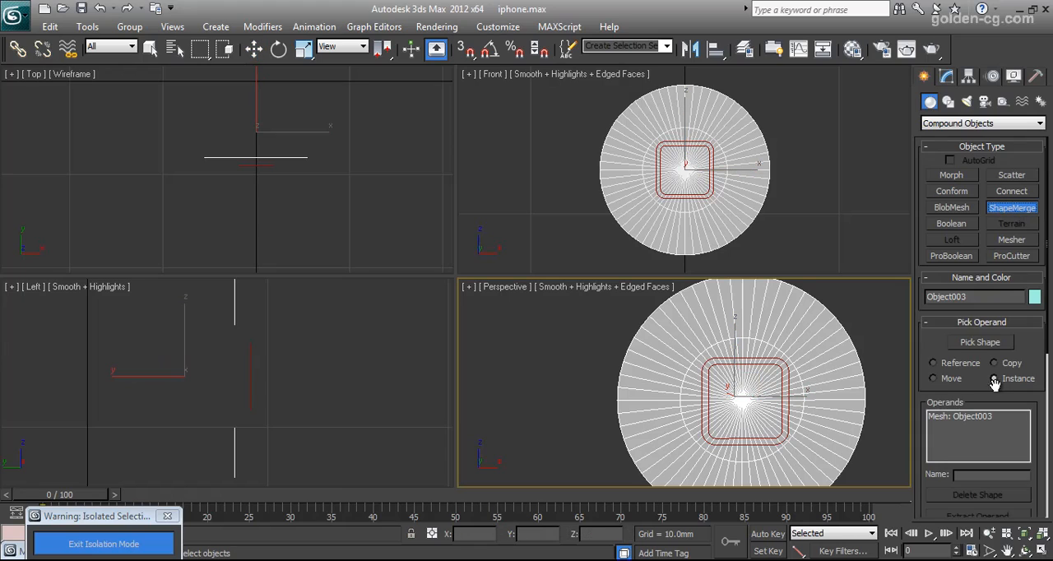
{"action": "left_click", "coordinate": [981, 344]}
{"action": "scroll", "coordinate": [963, 345], "scroll_direction": "down", "scroll_amount": 4}
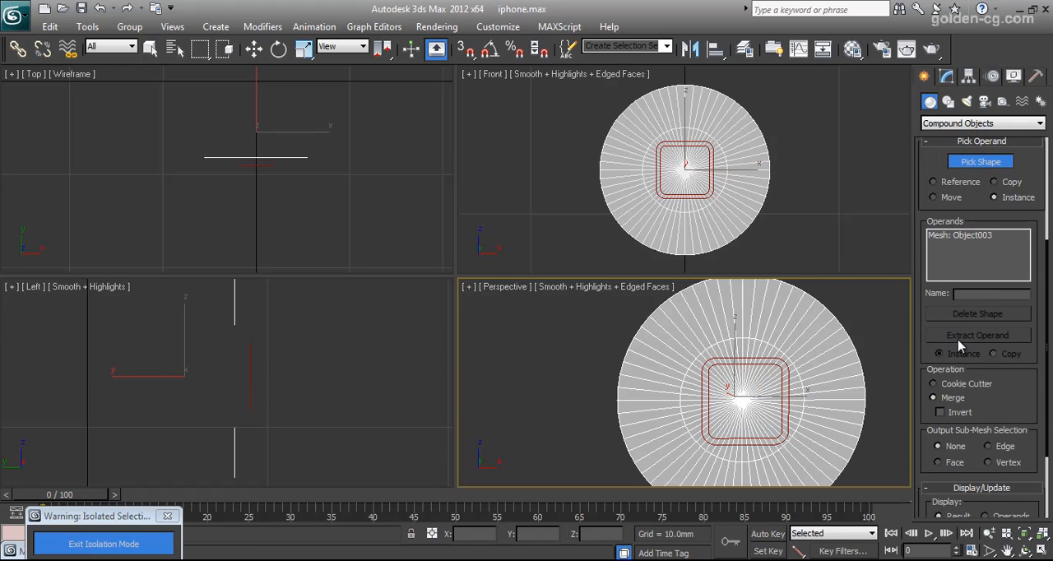
{"action": "scroll", "coordinate": [985, 343], "scroll_direction": "down", "scroll_amount": 2}
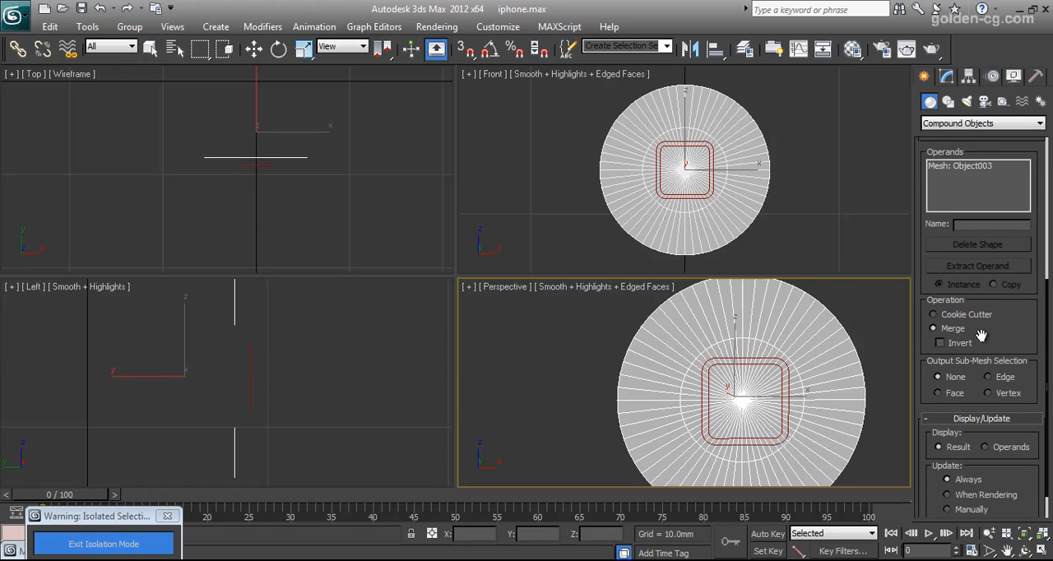
{"action": "left_click", "coordinate": [713, 189]}
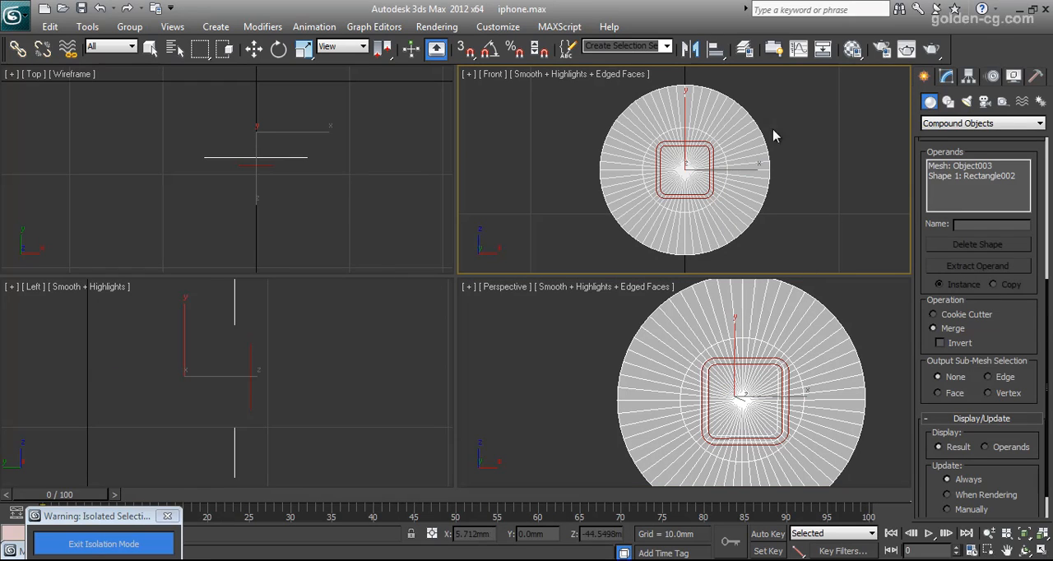
{"action": "left_click", "coordinate": [263, 50]}
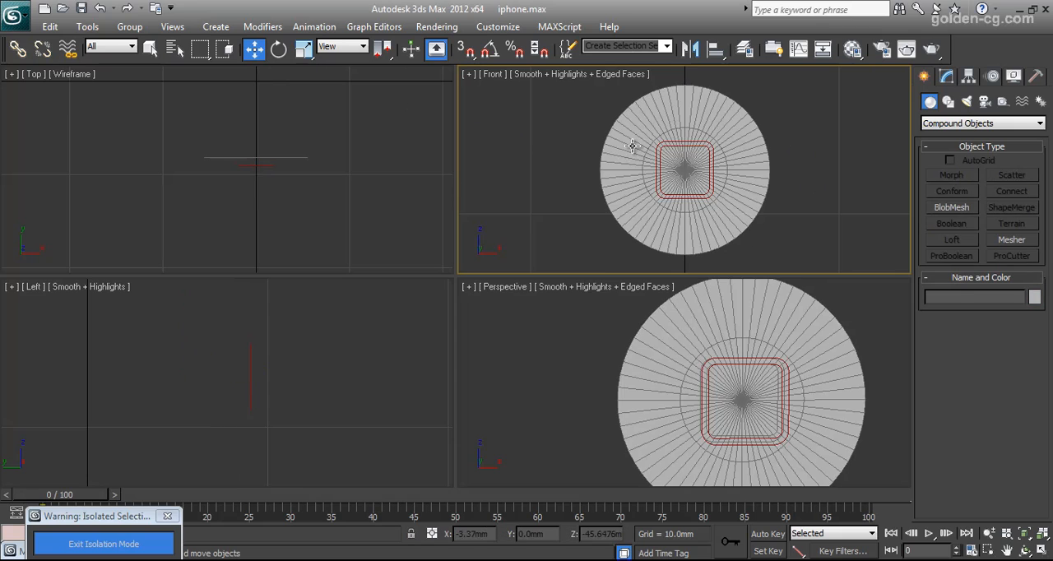
Convert the shape-merged cap to an Editable Poly.
{"action": "left_click", "coordinate": [1025, 550]}
{"action": "left_click_drag", "start_coordinate": [741, 404], "coordinate": [789, 399]}
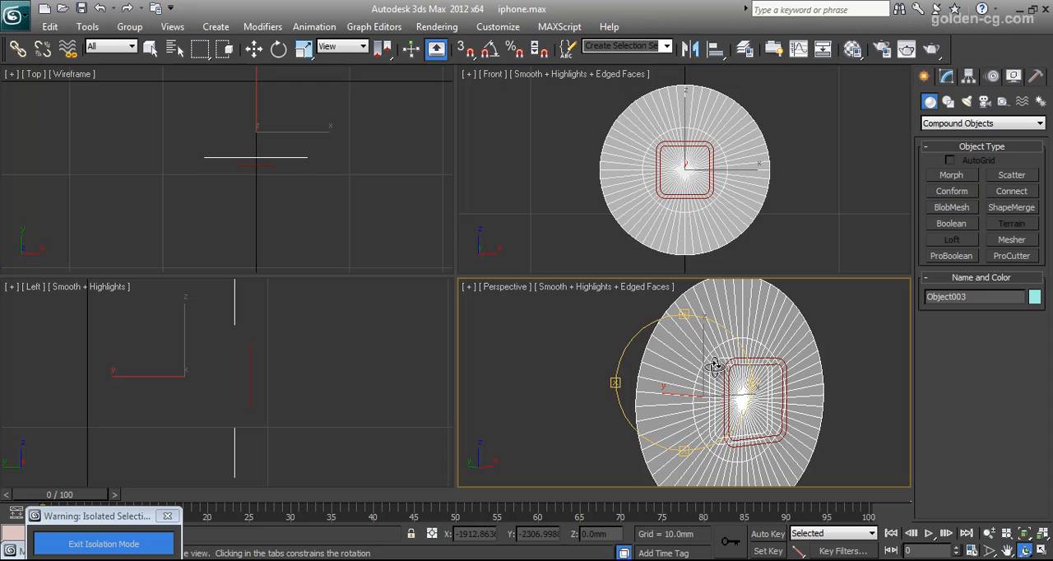
{"action": "scroll", "coordinate": [714, 367], "scroll_direction": "up", "scroll_amount": 5}
{"action": "left_click", "coordinate": [946, 76]}
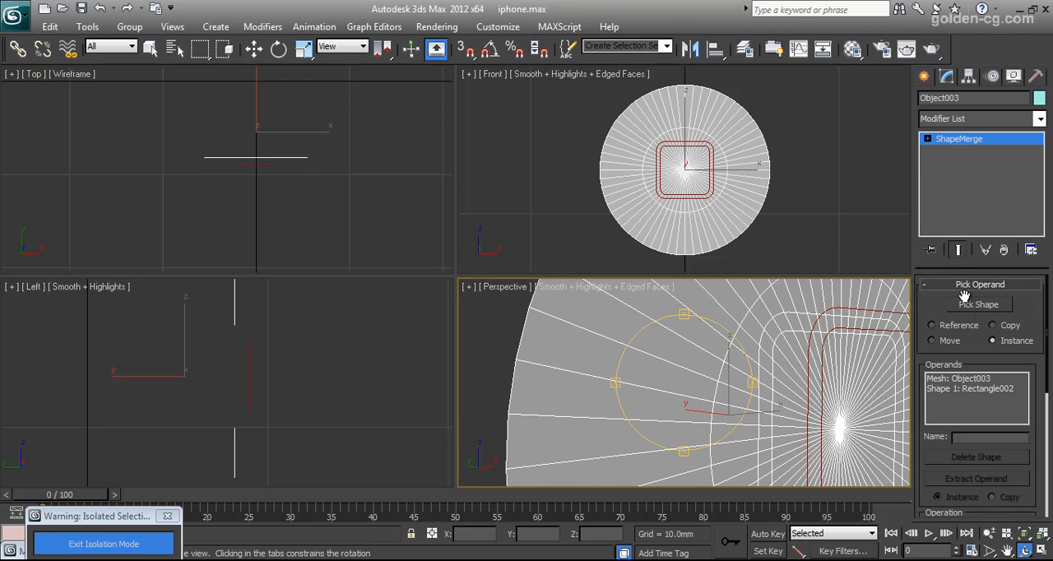
{"action": "key", "text": "w"}
{"action": "right_click", "coordinate": [689, 323]}
{"action": "mouse_move", "coordinate": [744, 466]}
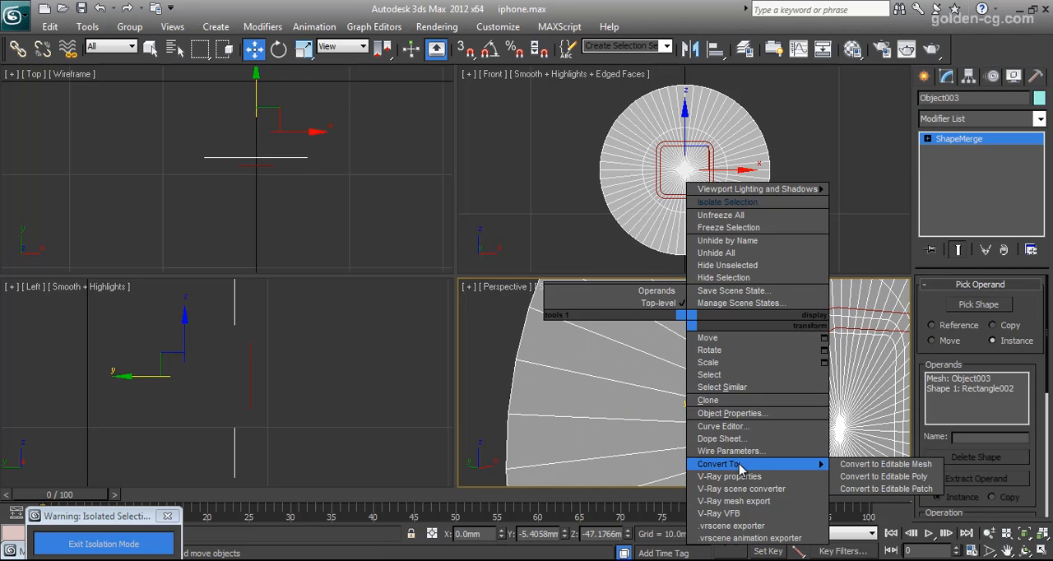
{"action": "left_click", "coordinate": [877, 477]}
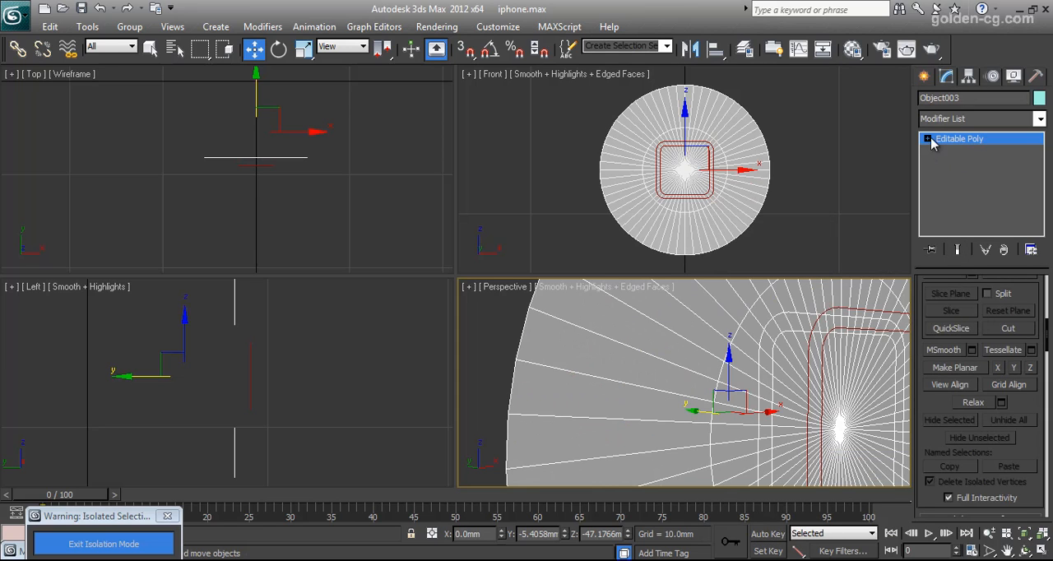
Examine the rounded-square ring of polygons on the cap at polygon level, and return to object level.
{"action": "left_click", "coordinate": [928, 139]}
{"action": "left_click", "coordinate": [958, 188]}
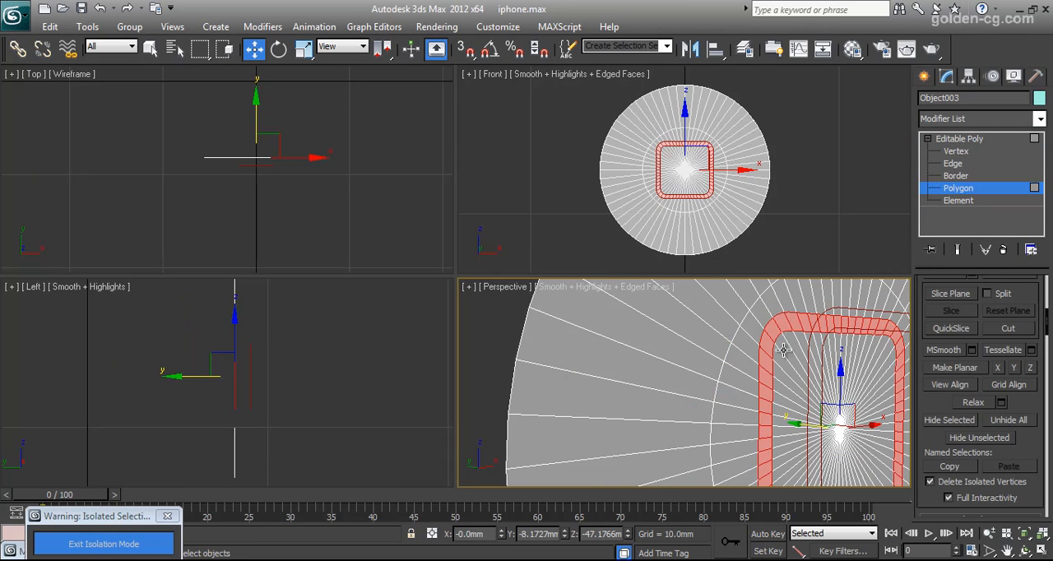
{"action": "middle_click_drag", "start_coordinate": [799, 401], "coordinate": [793, 368], "text": "alt"}
{"action": "scroll", "coordinate": [797, 404], "scroll_direction": "down", "scroll_amount": 5}
{"action": "scroll", "coordinate": [793, 368], "scroll_direction": "up", "scroll_amount": 2}
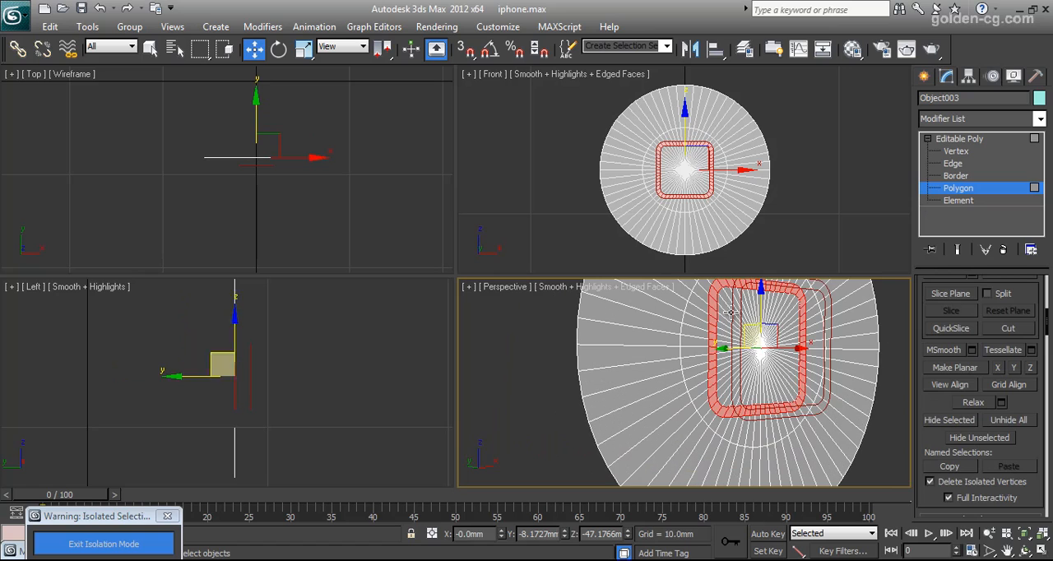
{"action": "middle_click_drag", "start_coordinate": [714, 330], "coordinate": [705, 378]}
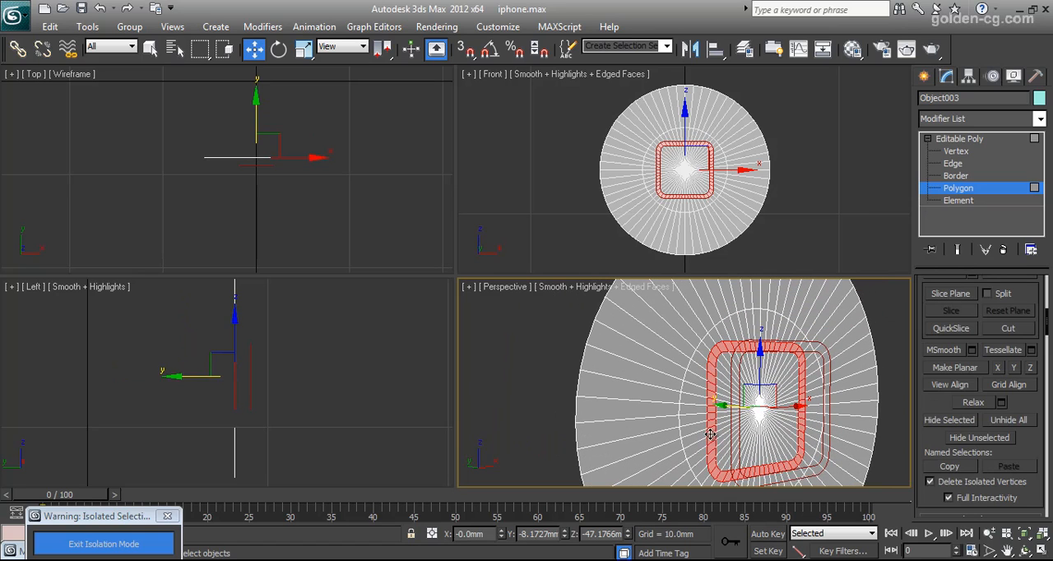
{"action": "left_click", "coordinate": [982, 137]}
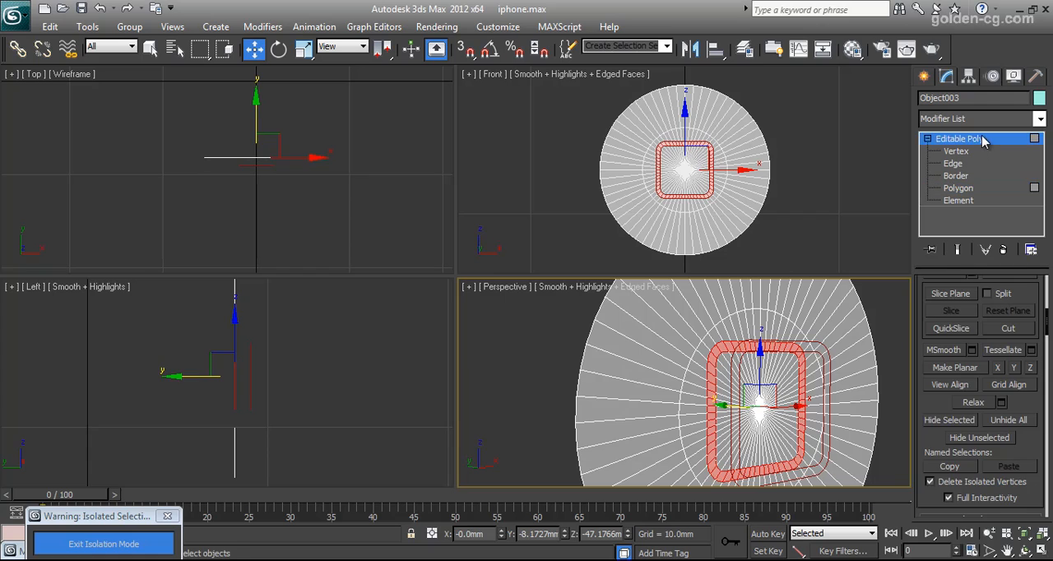
Delete the leftover rounded square spline and exit isolation mode to show the whole phone.
{"action": "left_click", "coordinate": [827, 354]}
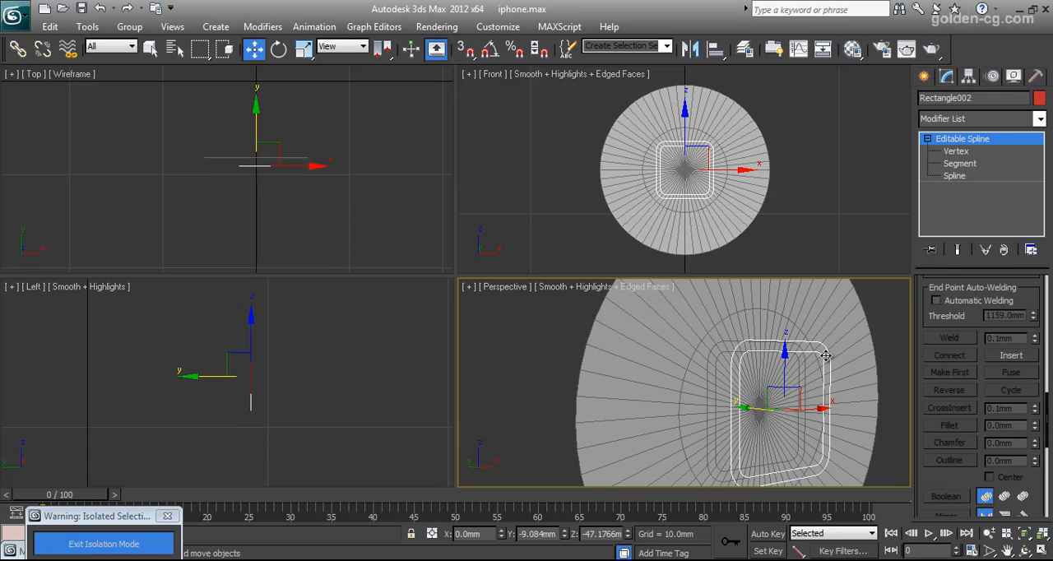
{"action": "key", "text": "Delete"}
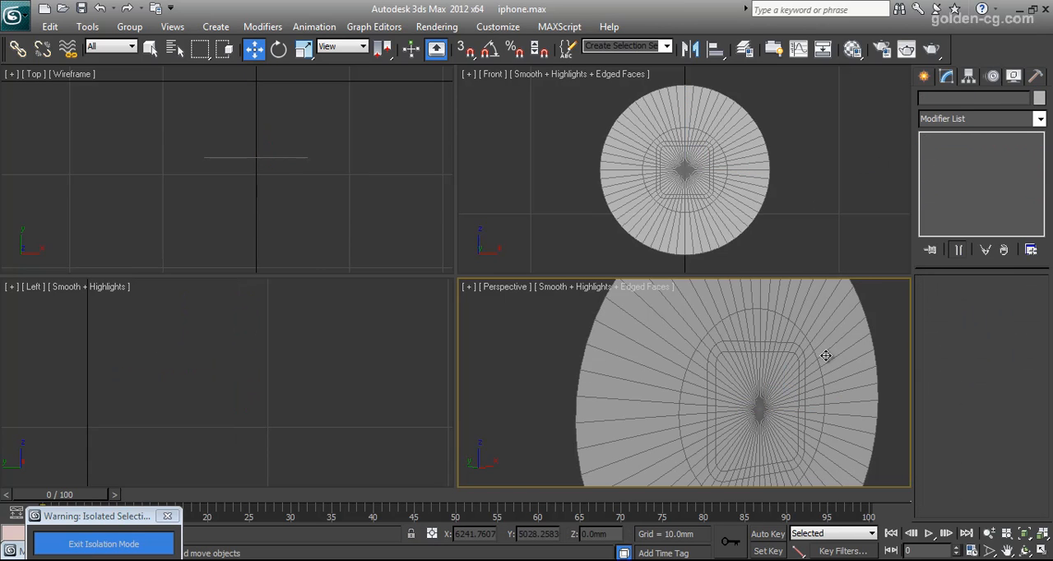
{"action": "left_click", "coordinate": [106, 549]}
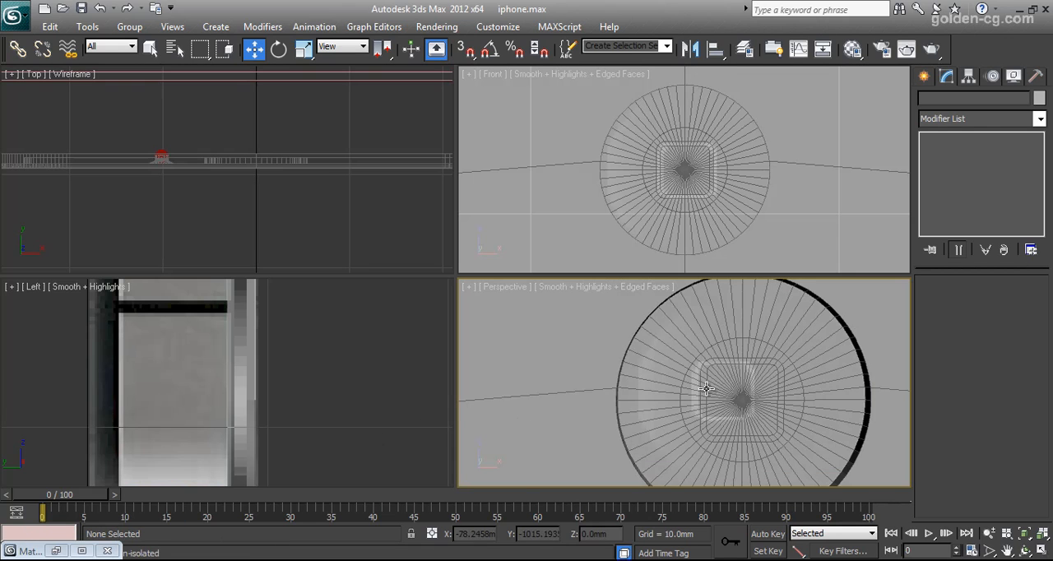
{"action": "scroll", "coordinate": [642, 386], "scroll_direction": "down", "scroll_amount": 5}
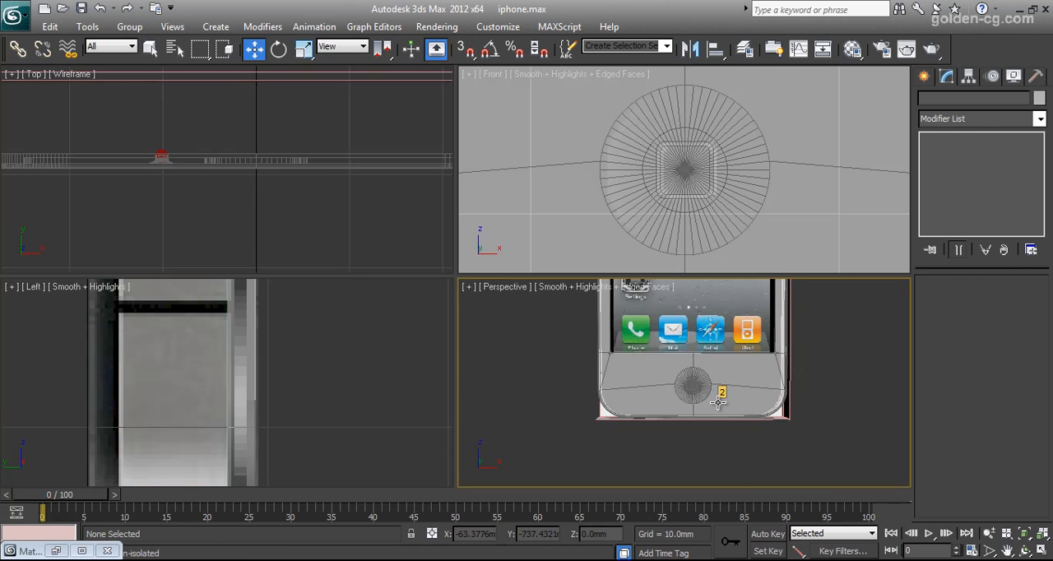
{"action": "scroll", "coordinate": [717, 401], "scroll_direction": "down", "scroll_amount": 3}
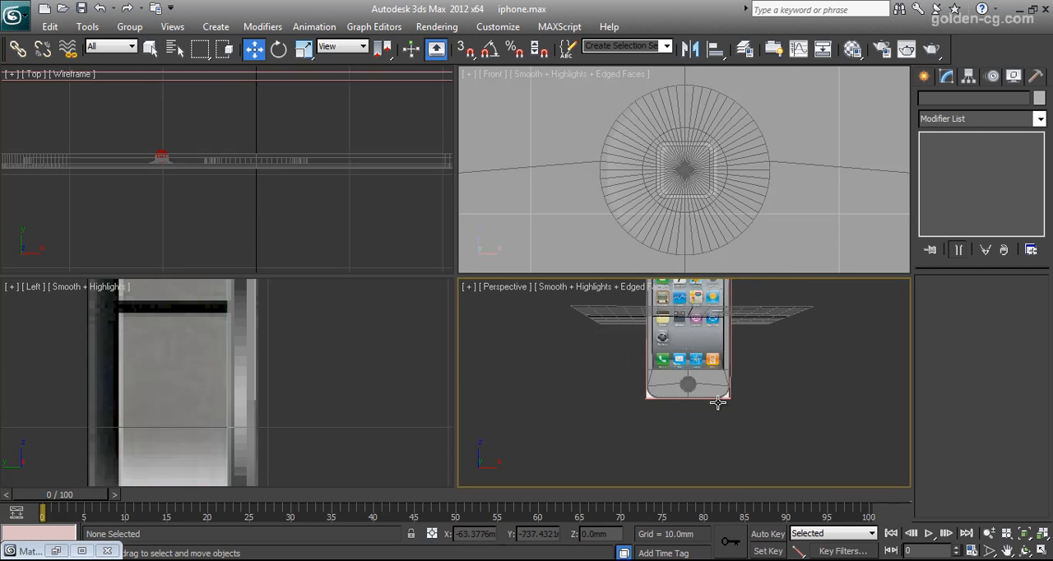